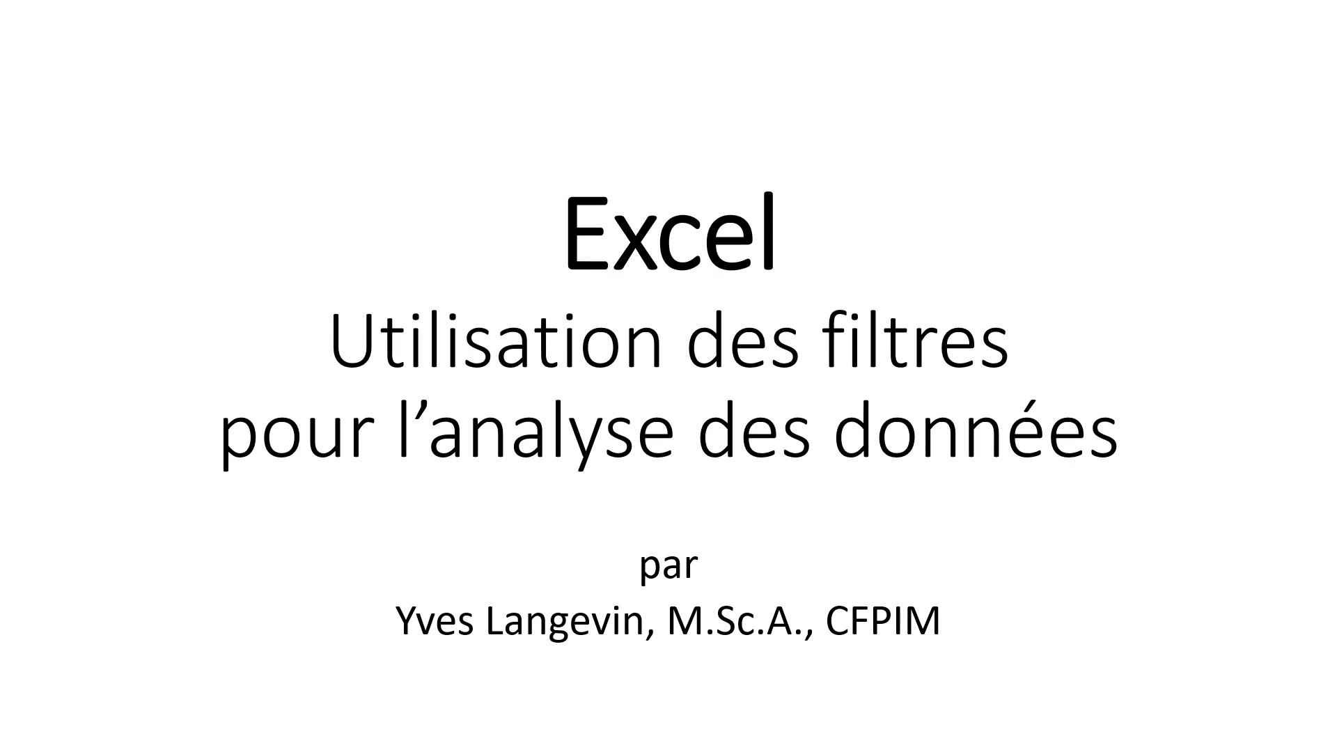
Advance the slideshow to the workshop plan, then switch to the EXE_02_Inventaire_Filtres workbook.
key("Right")
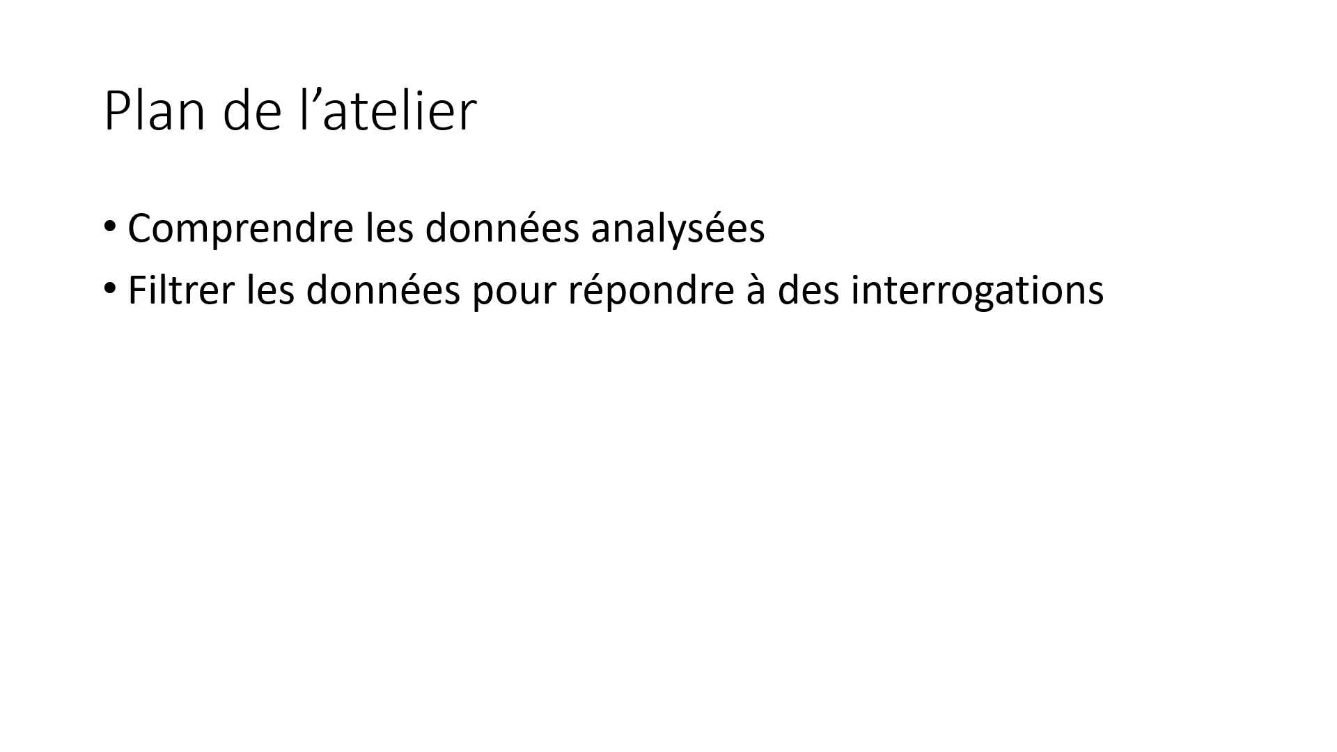
key("alt+Tab")
key("alt+Tab")
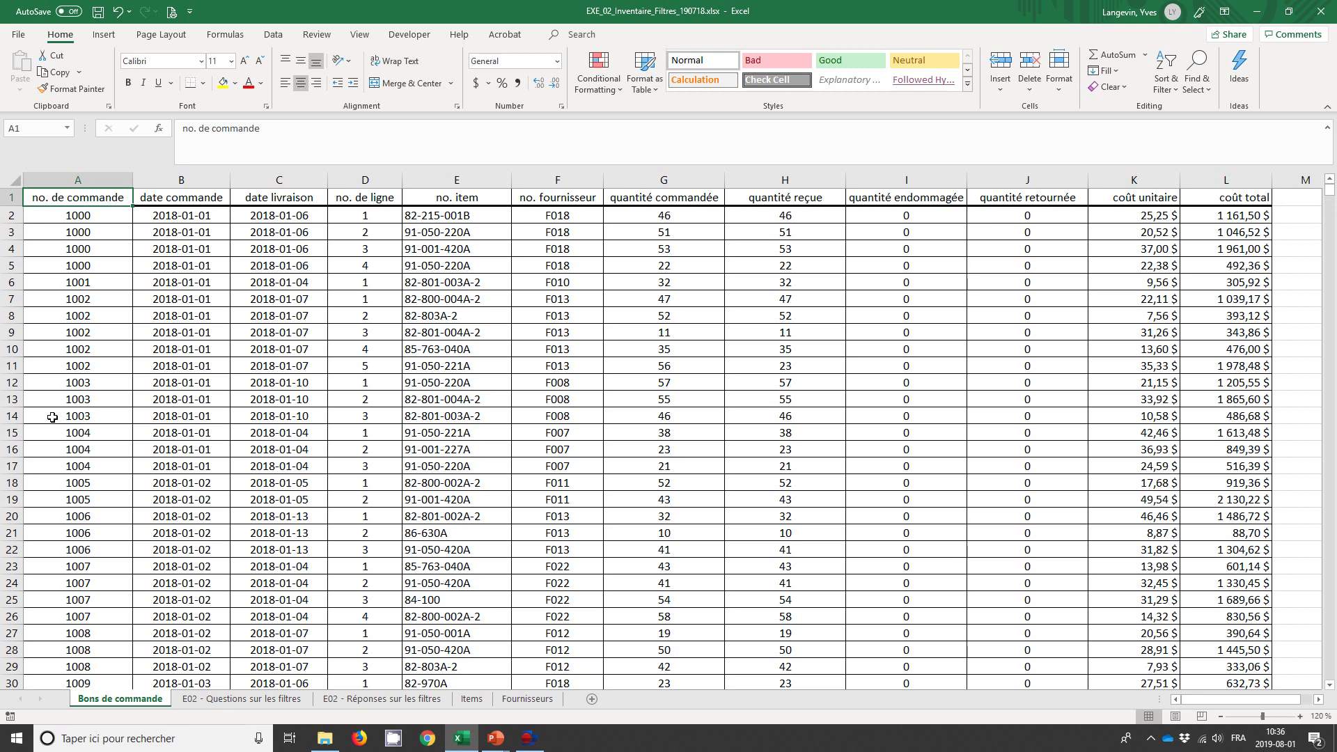
mouse_move(90, 179)
left_mouse_down()
mouse_move(685, 185)
mouse_move(1192, 477)
left_mouse_up()
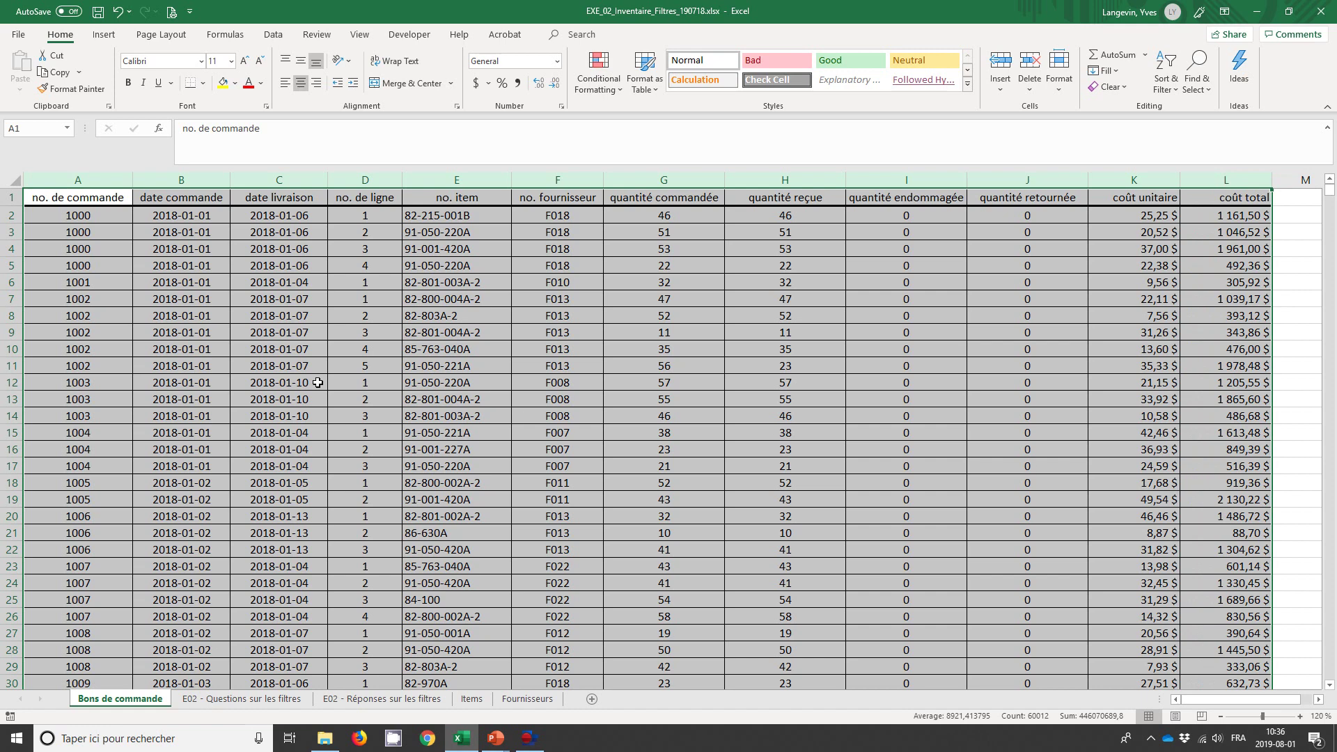
left_click(78, 180)
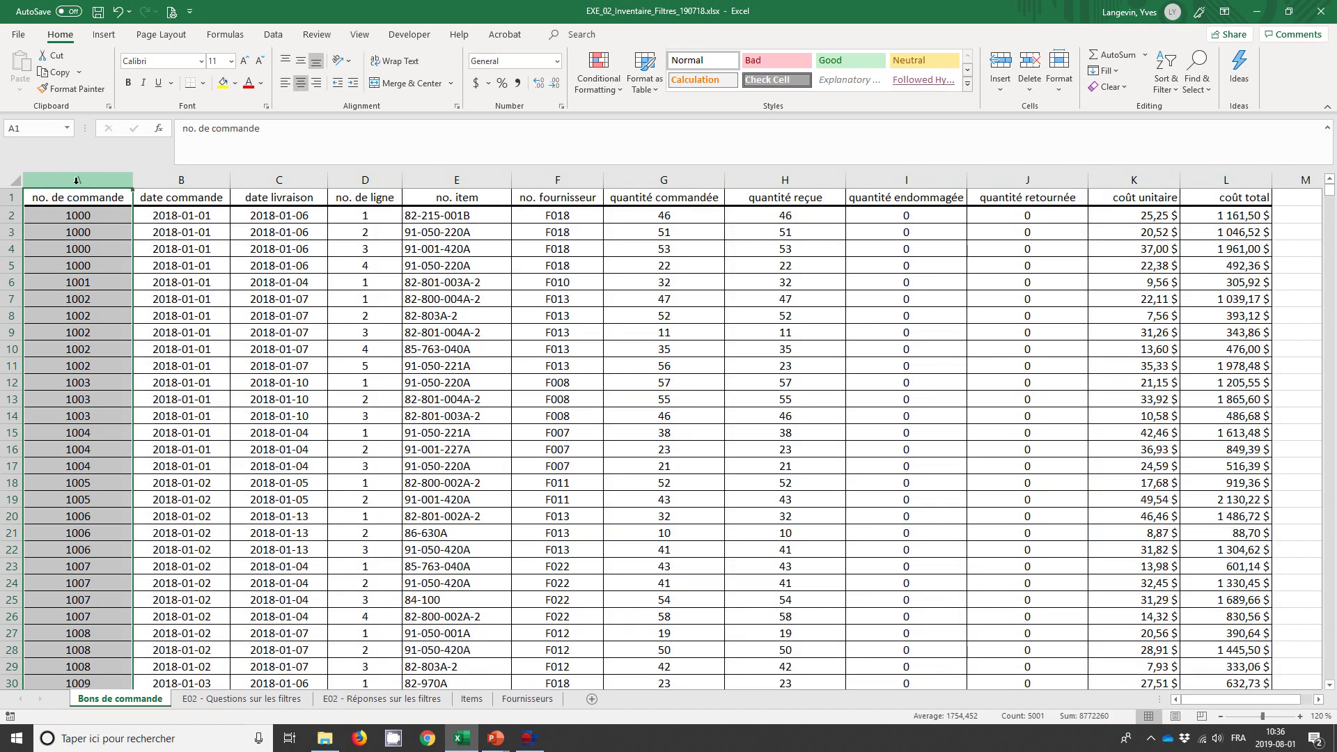
left_click(181, 179)
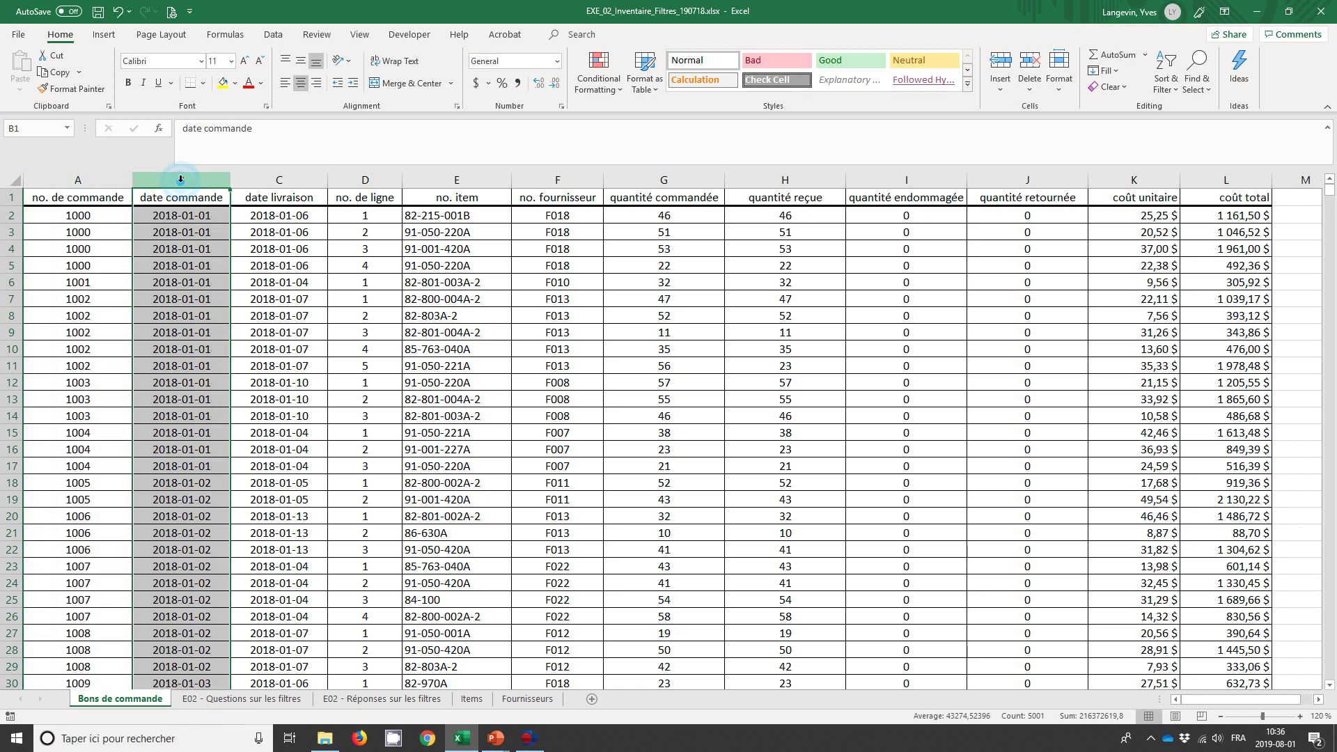
left_click(252, 178)
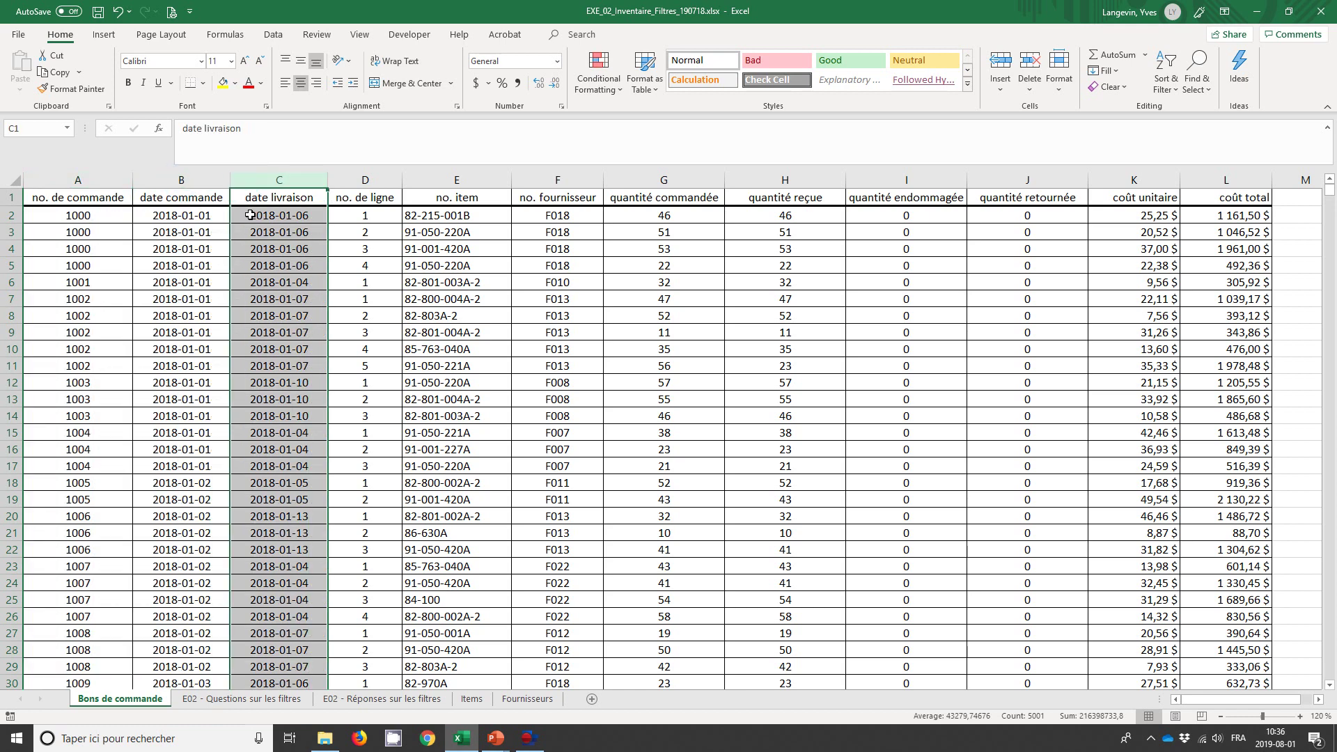
left_click_drag(252, 216, 216, 217)
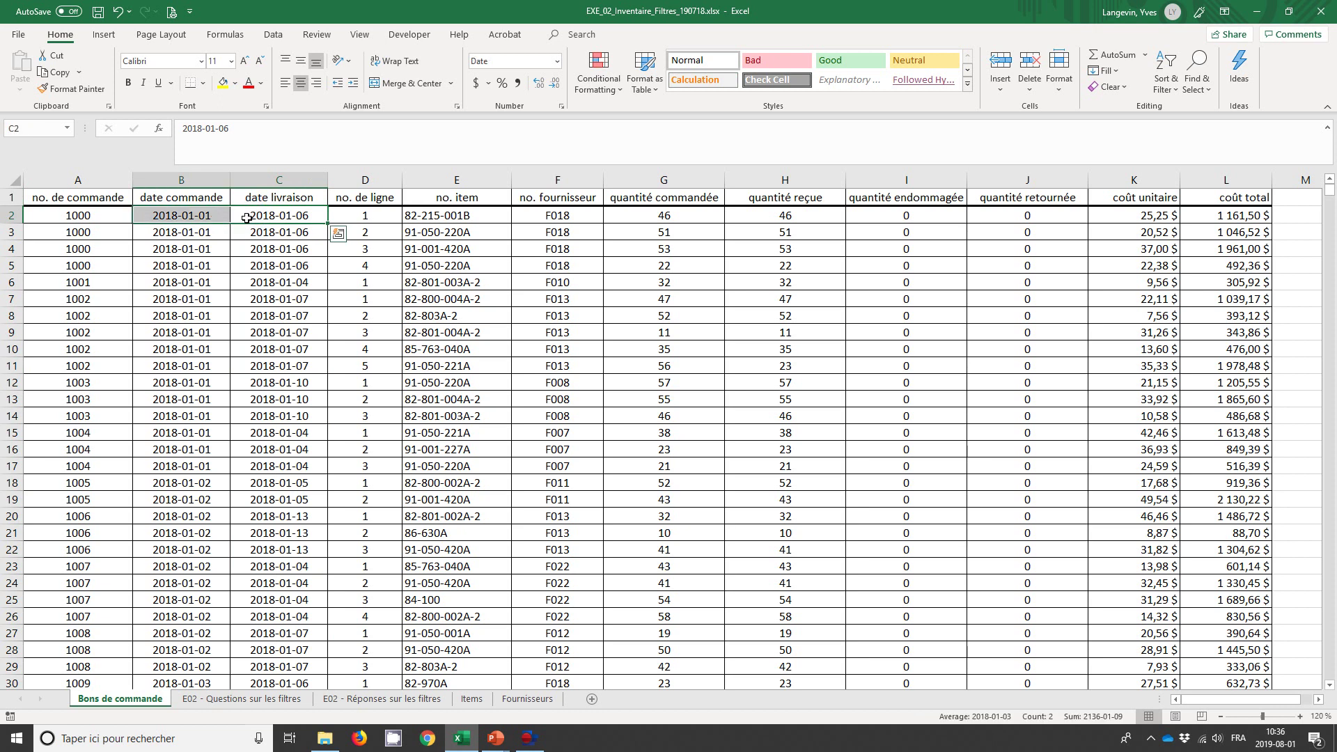
left_click(364, 179)
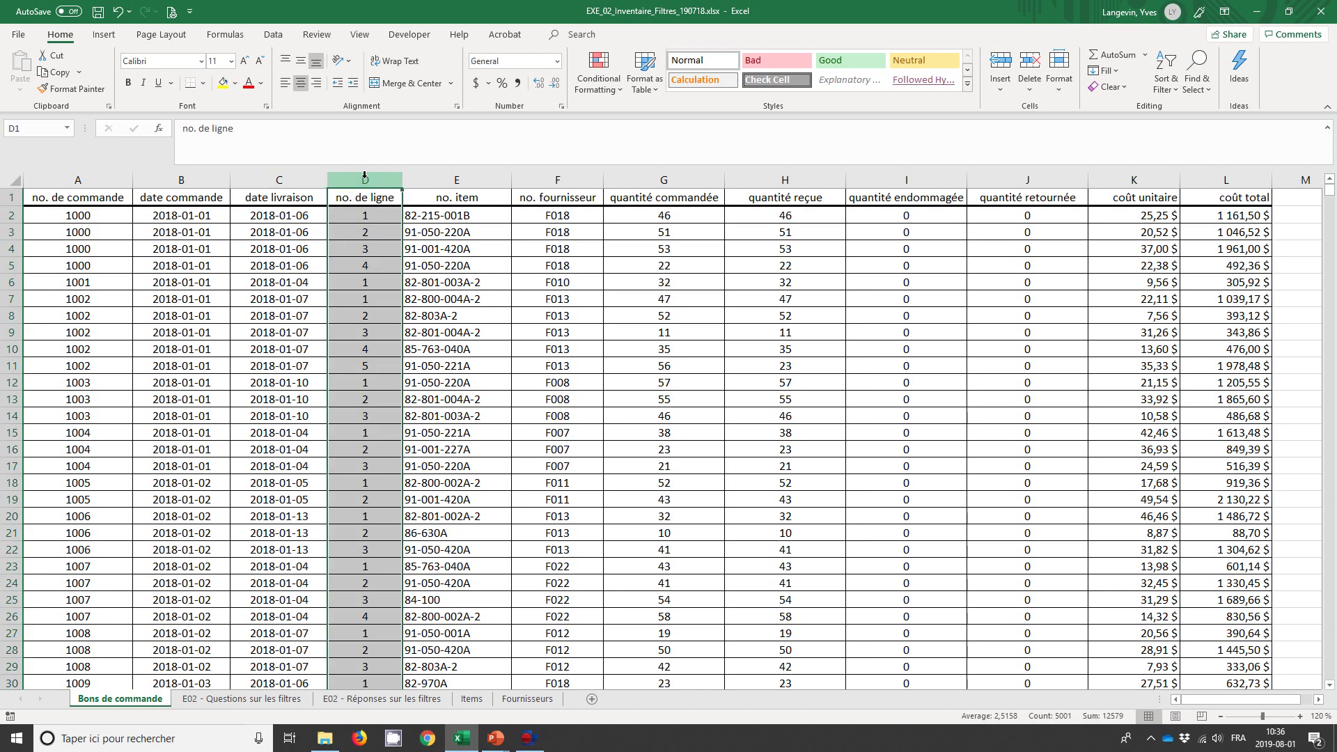
mouse_move(352, 216)
left_mouse_down()
mouse_move(350, 267)
mouse_move(81, 259)
left_mouse_up()
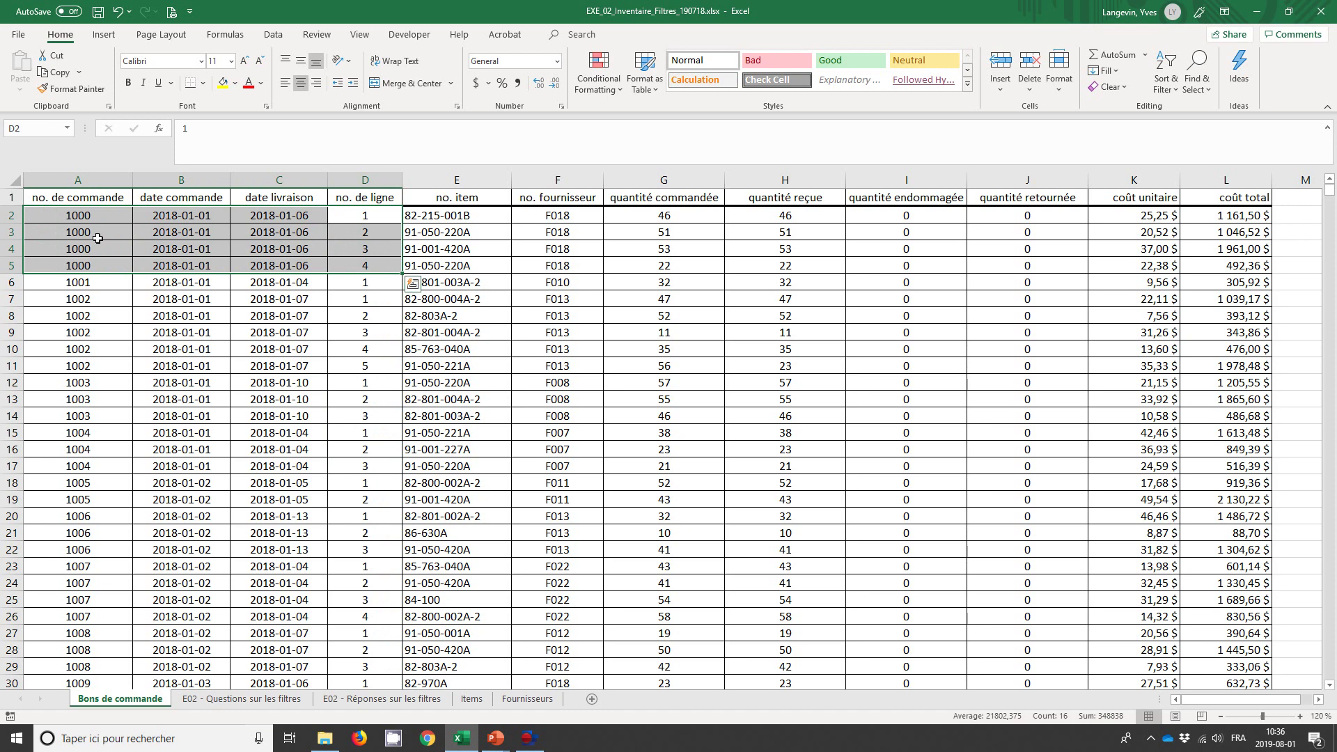
left_click_drag(14, 216, 14, 272)
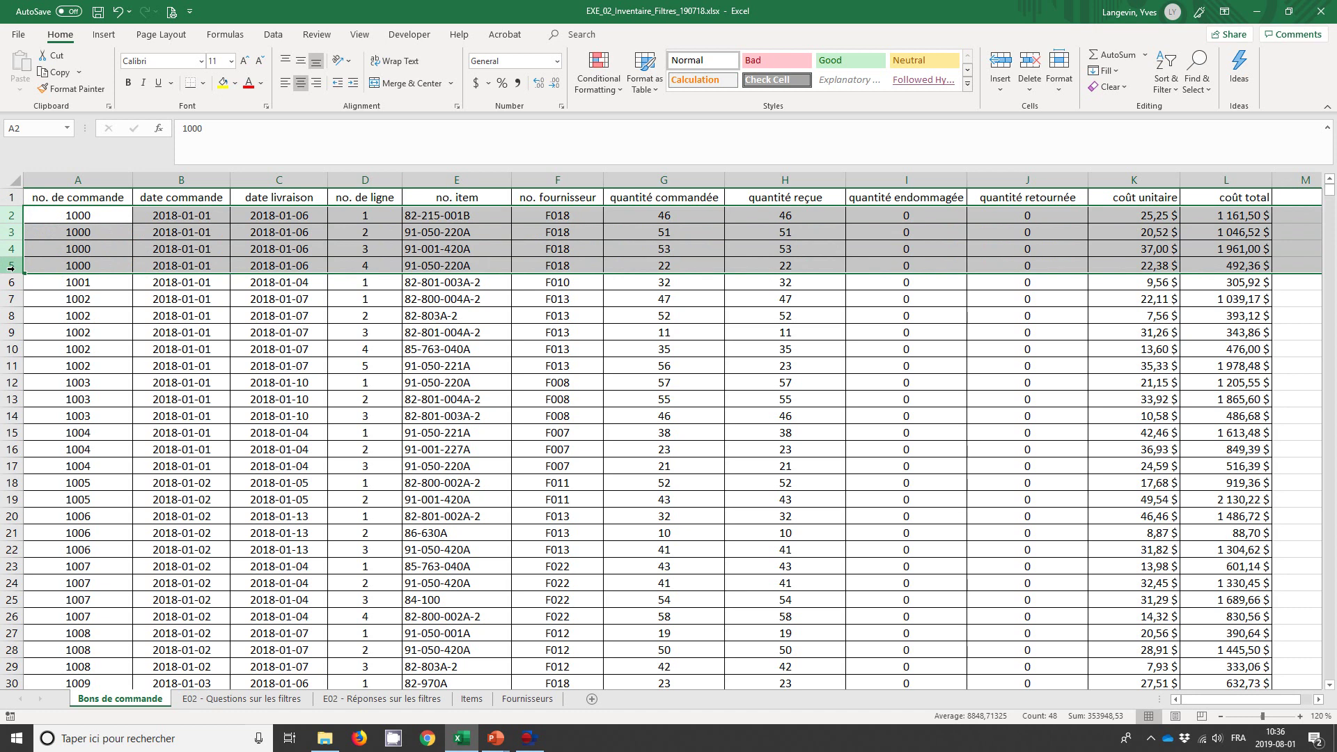
left_click(472, 214)
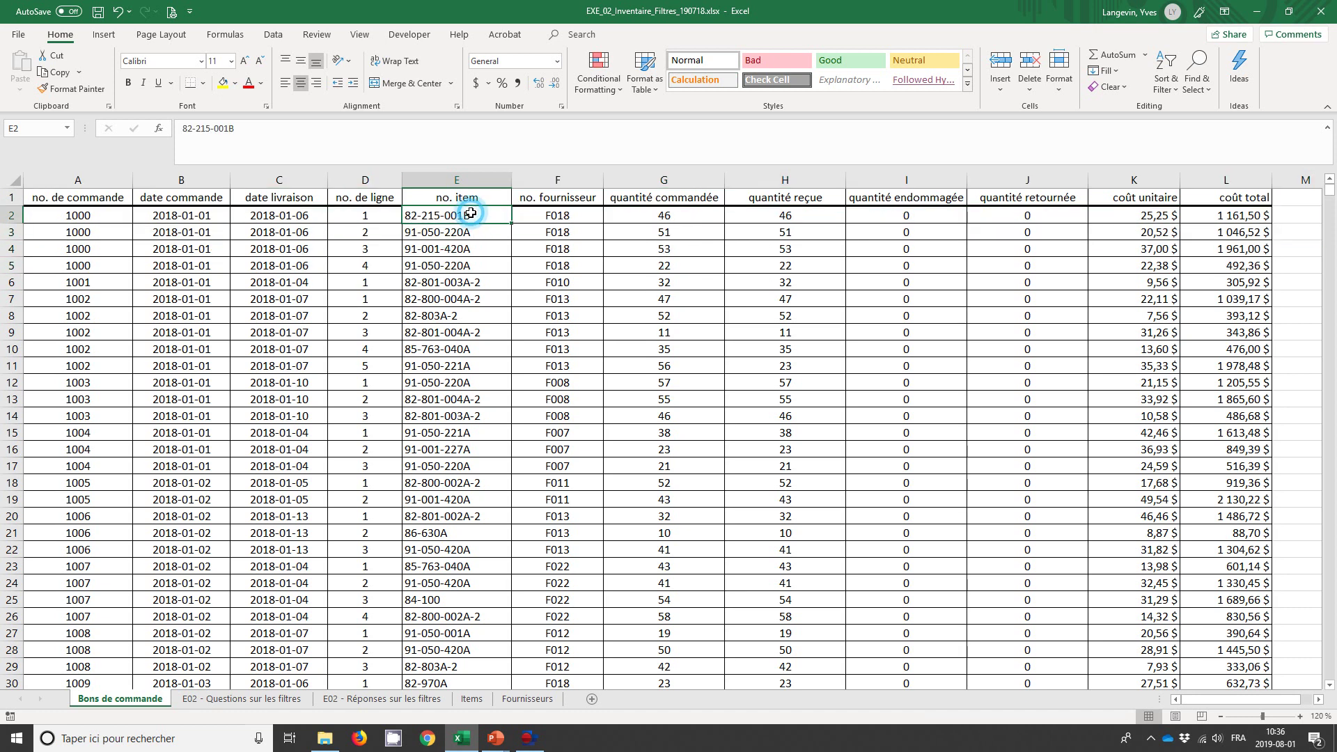
left_click(629, 218, "ctrl")
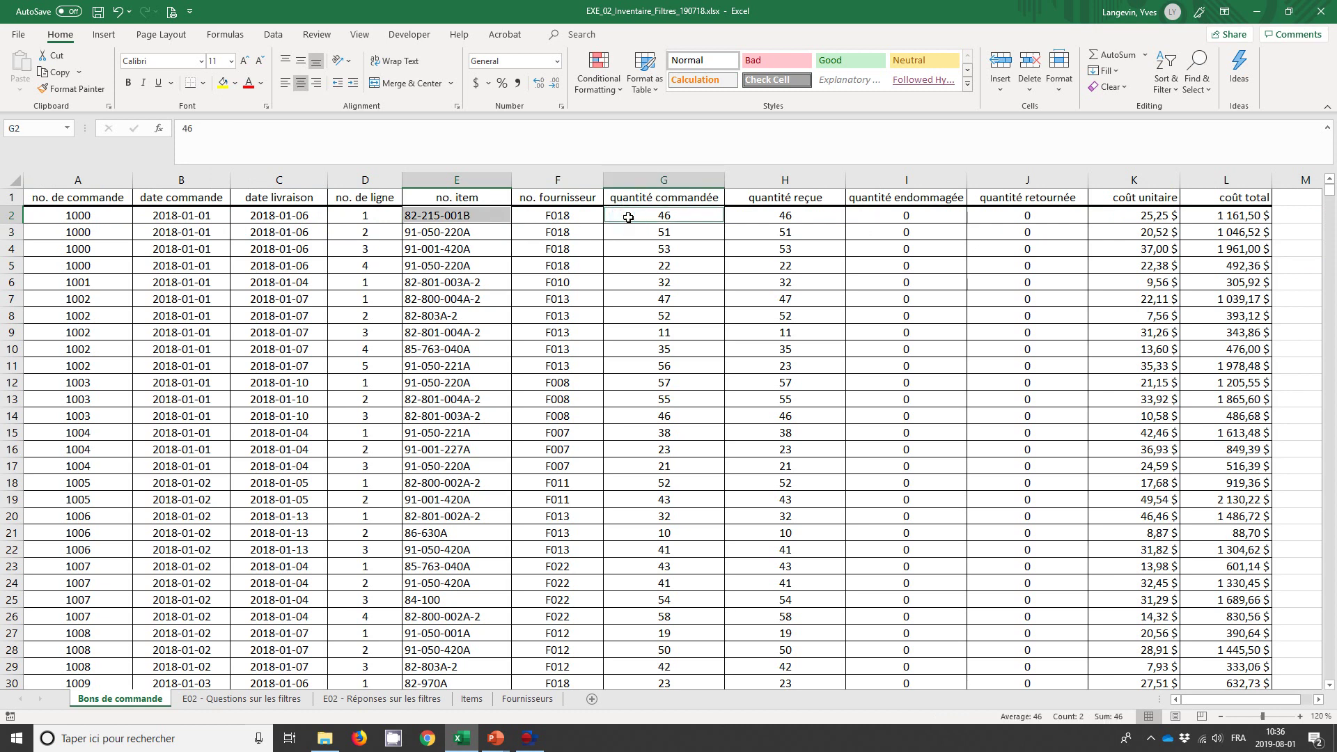
left_click(418, 235)
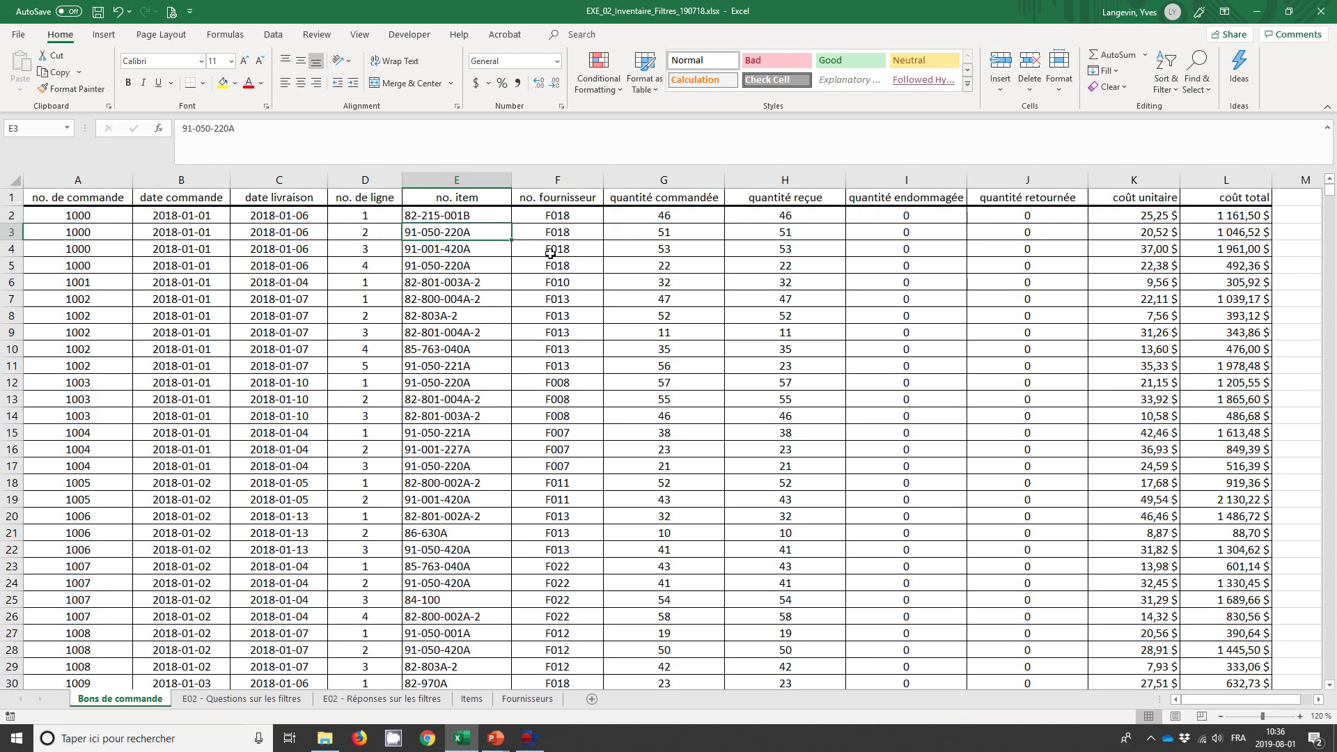
left_click(627, 237, "ctrl")
left_click(476, 252, "ctrl")
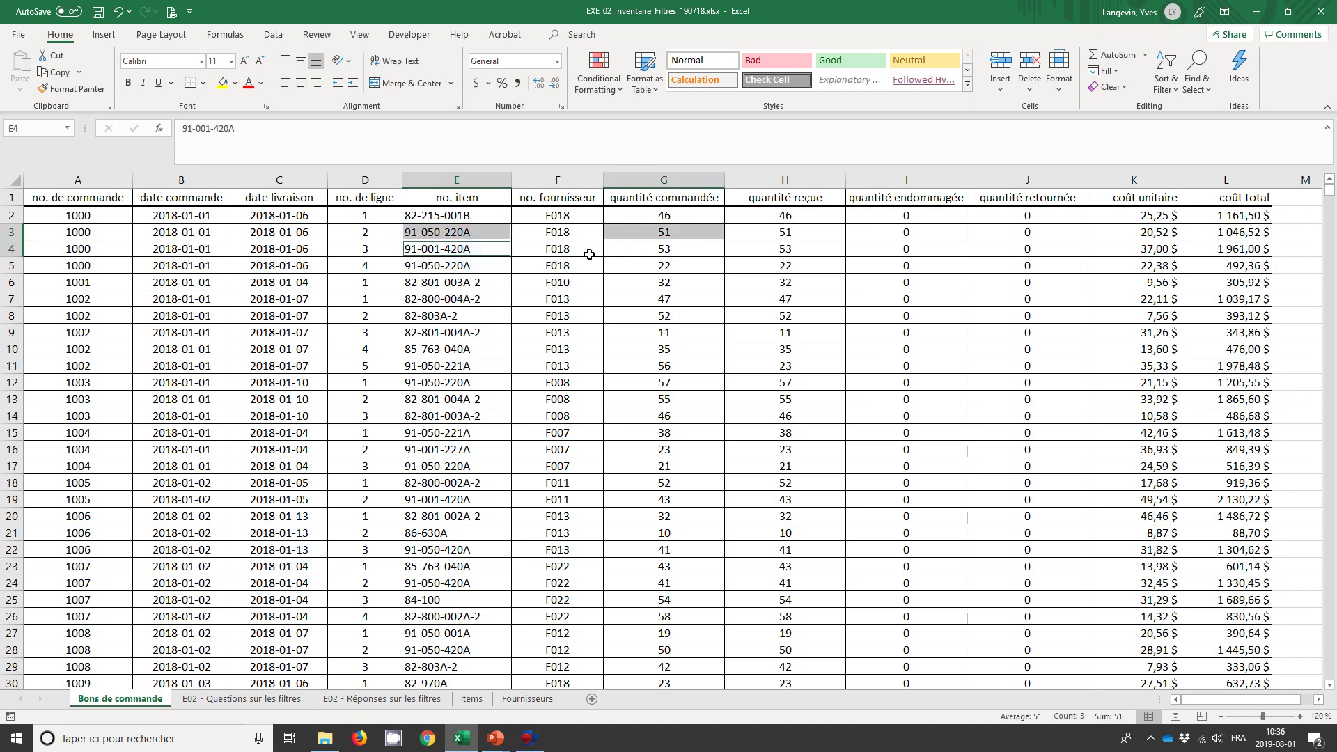
left_click(616, 251, "ctrl")
left_click(477, 270, "ctrl")
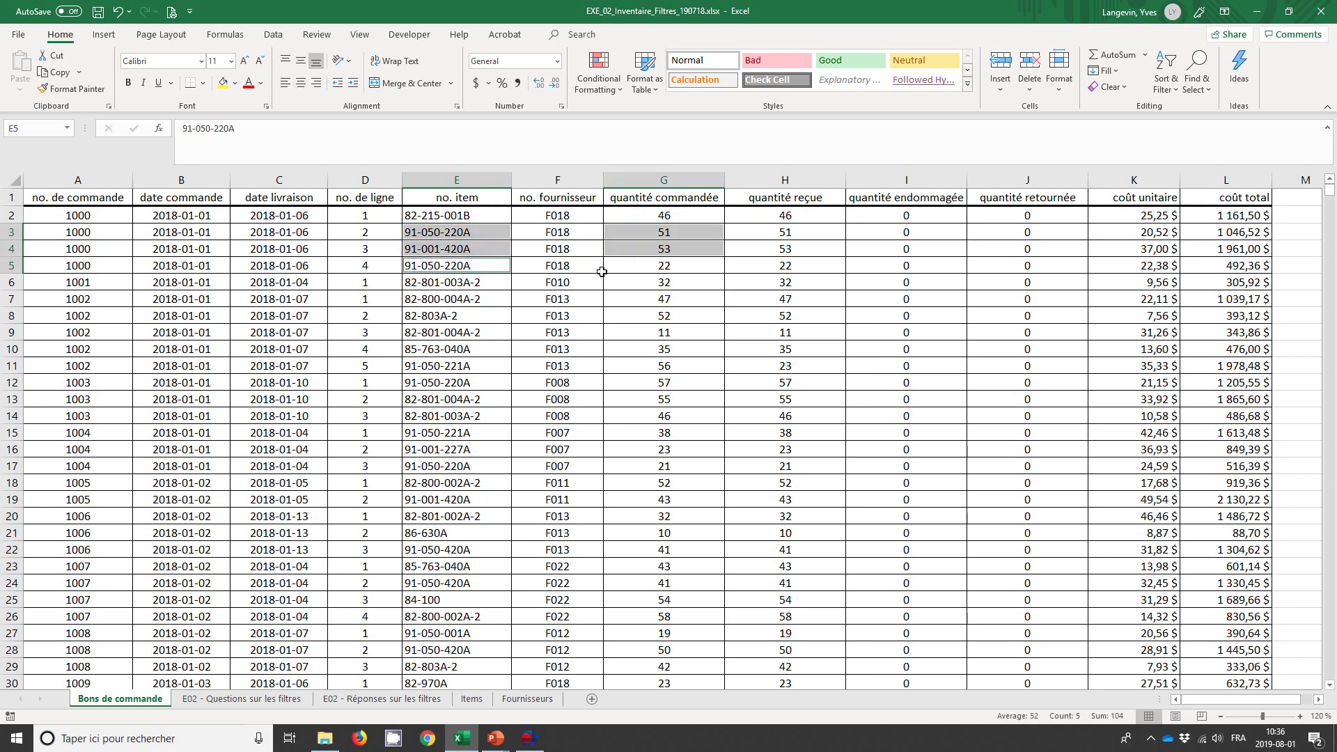
left_click(613, 266, "ctrl")
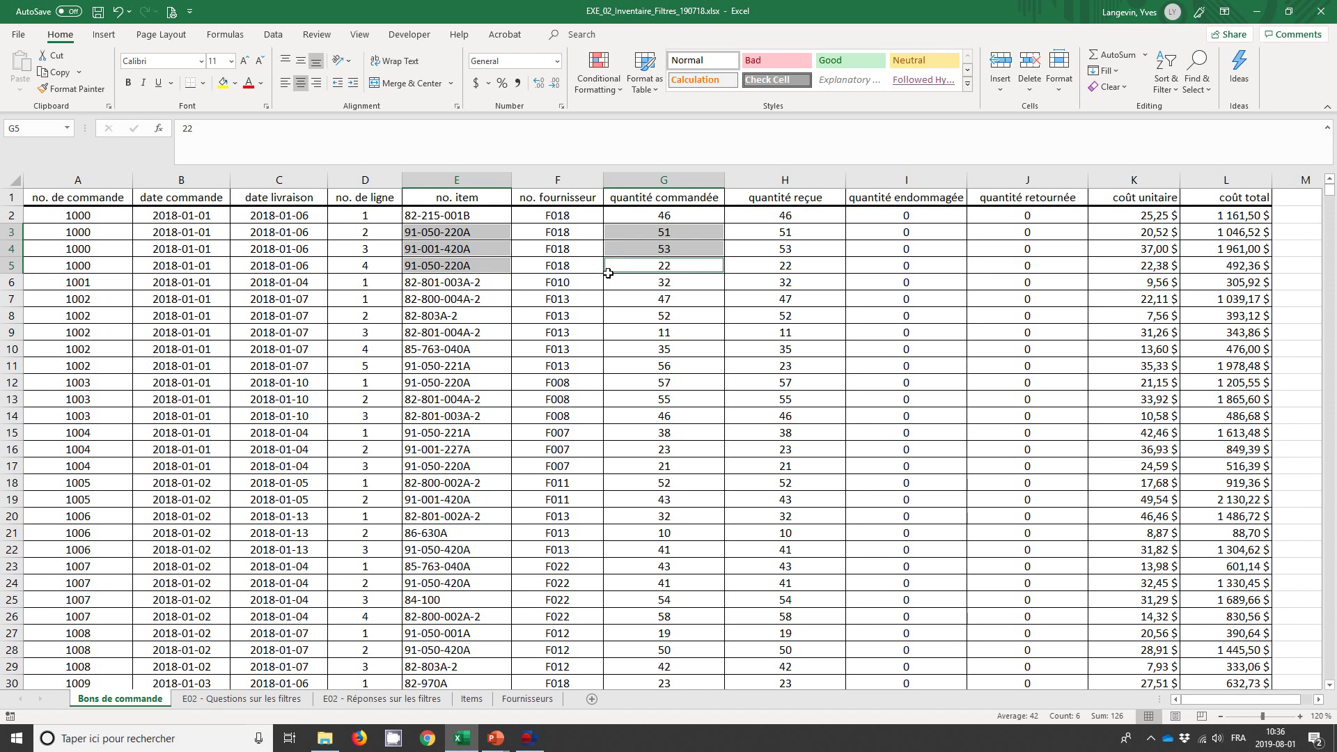
left_click_drag(562, 212, 559, 273)
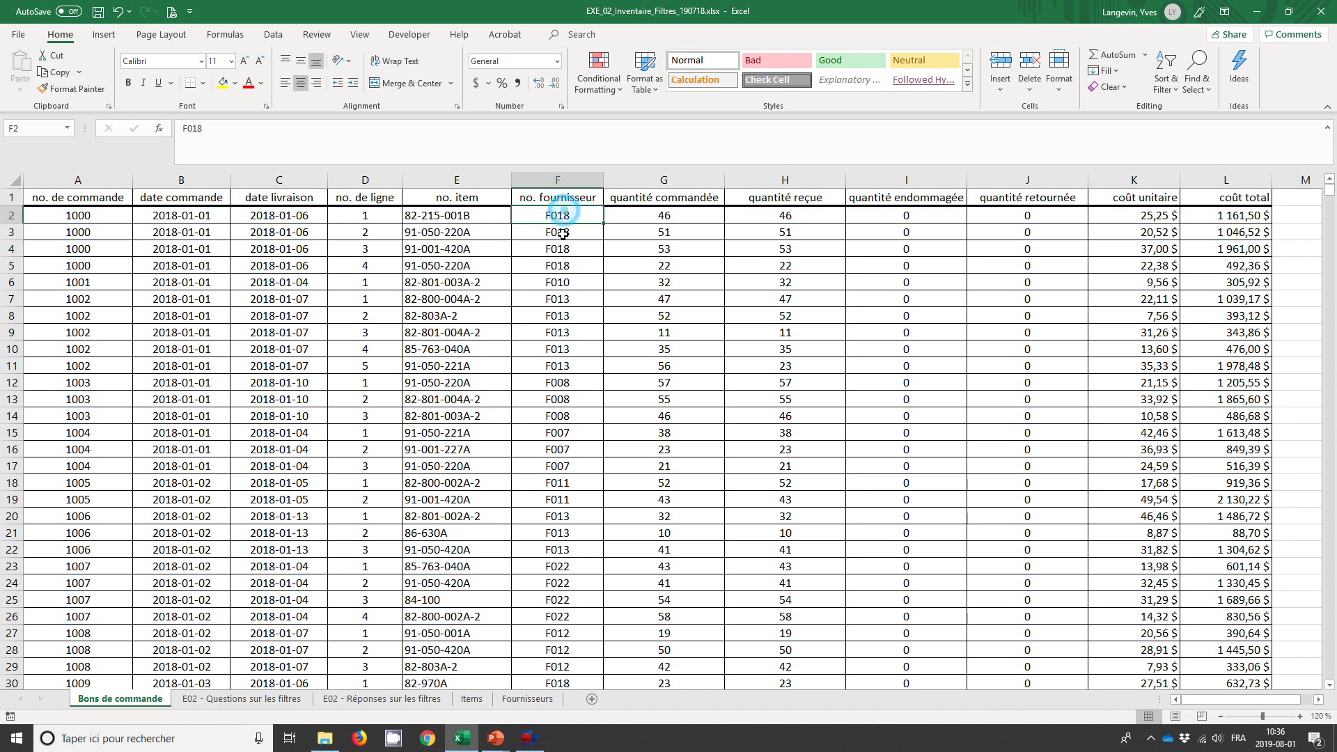
left_click_drag(84, 216, 89, 266)
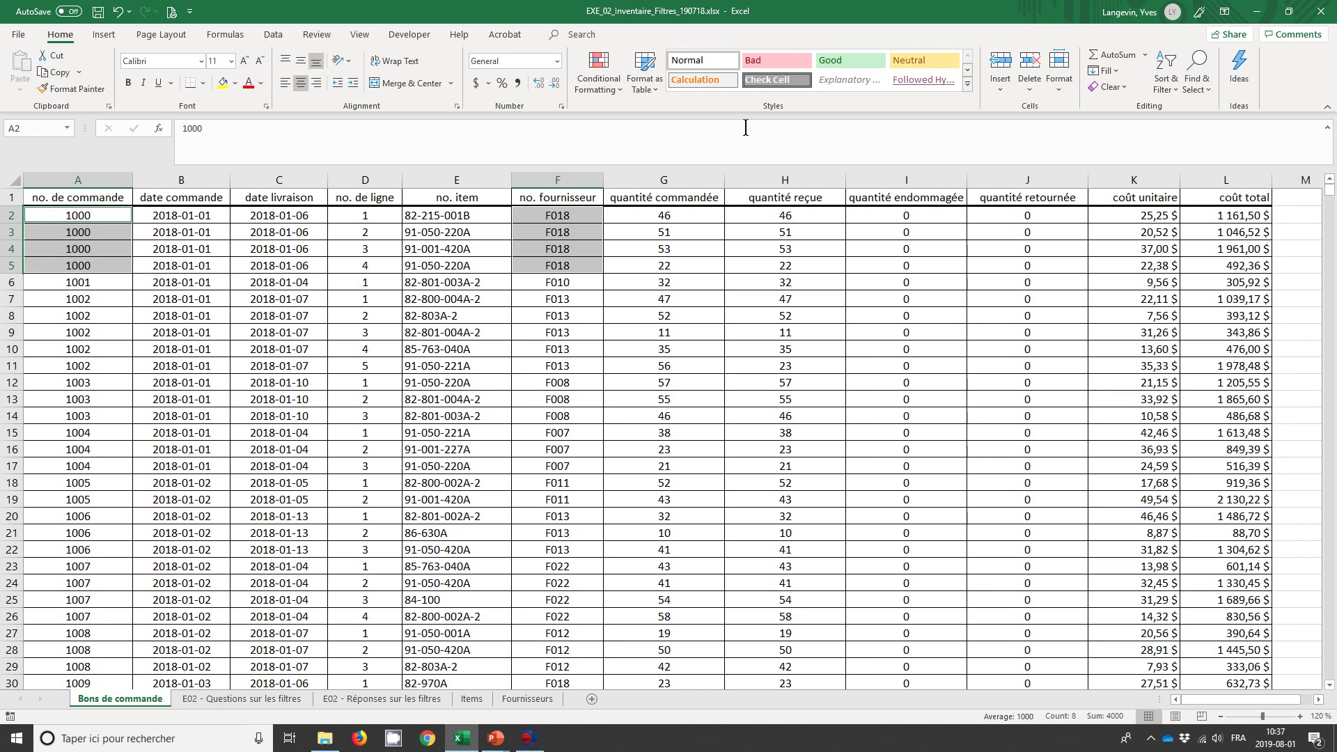
left_click(687, 179)
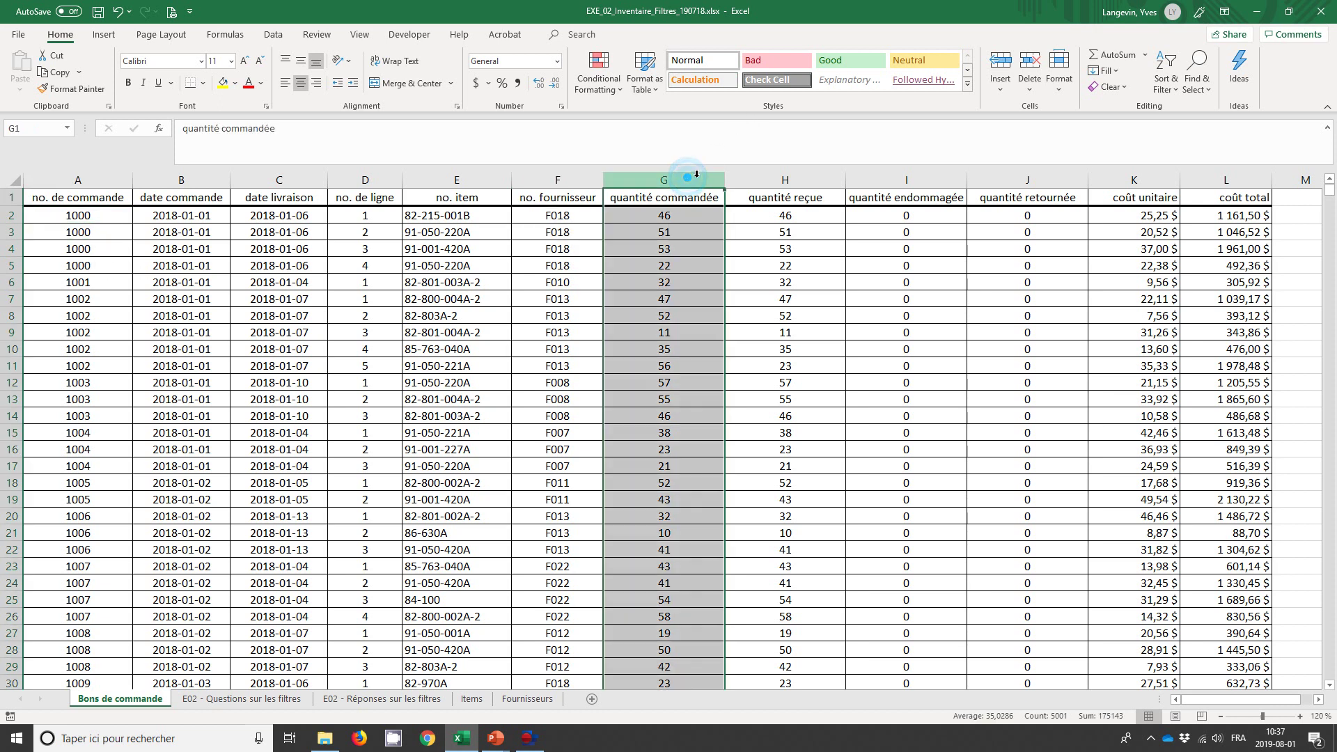
left_click(766, 177)
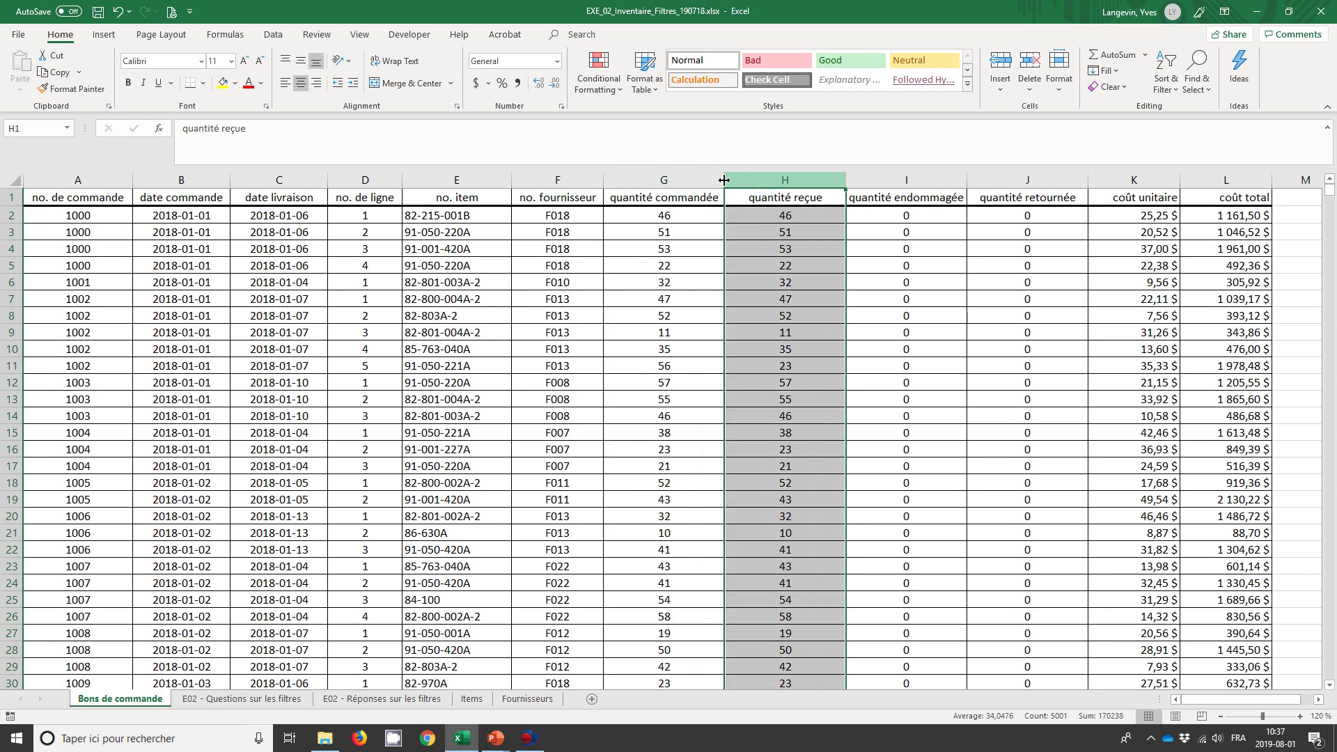
left_click(667, 178)
left_click(739, 175)
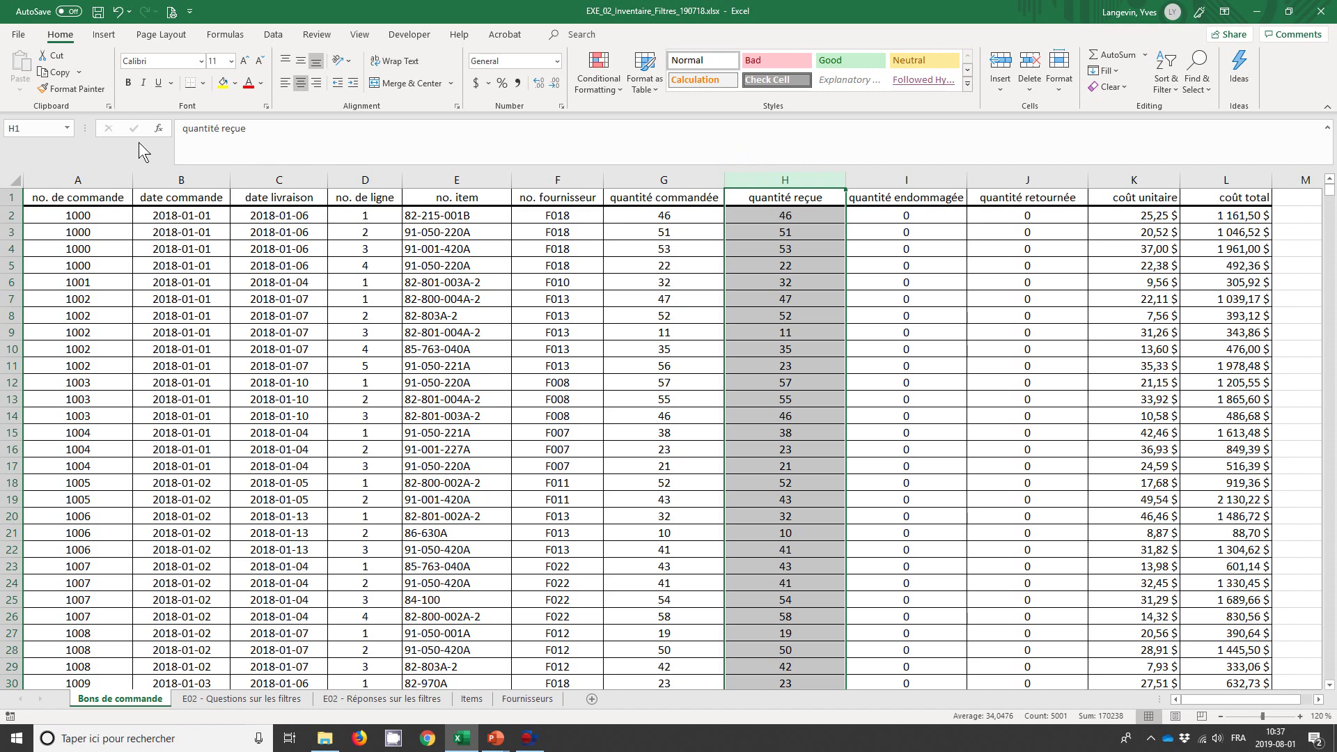
left_click(29, 130)
type("A821")
key("Return")
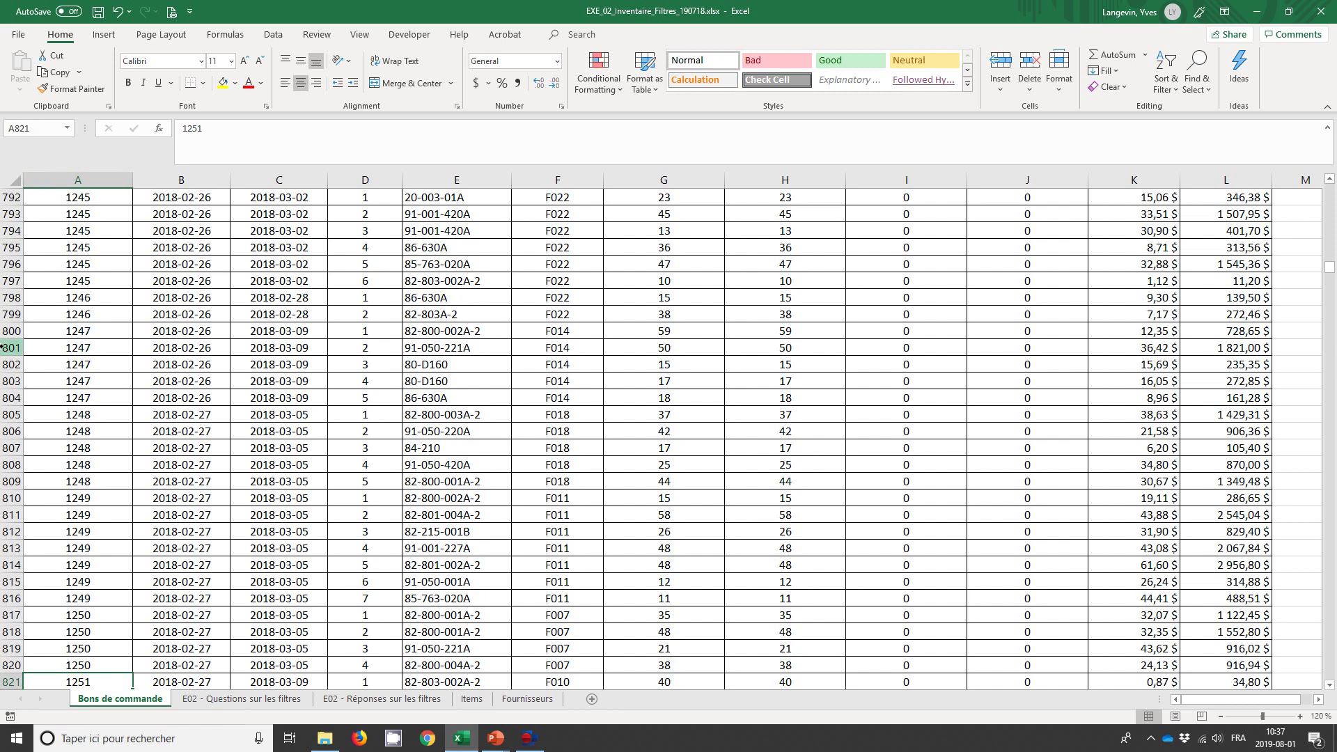
scroll(30, 346, "down", 4)
scroll(31, 346, "down", 2)
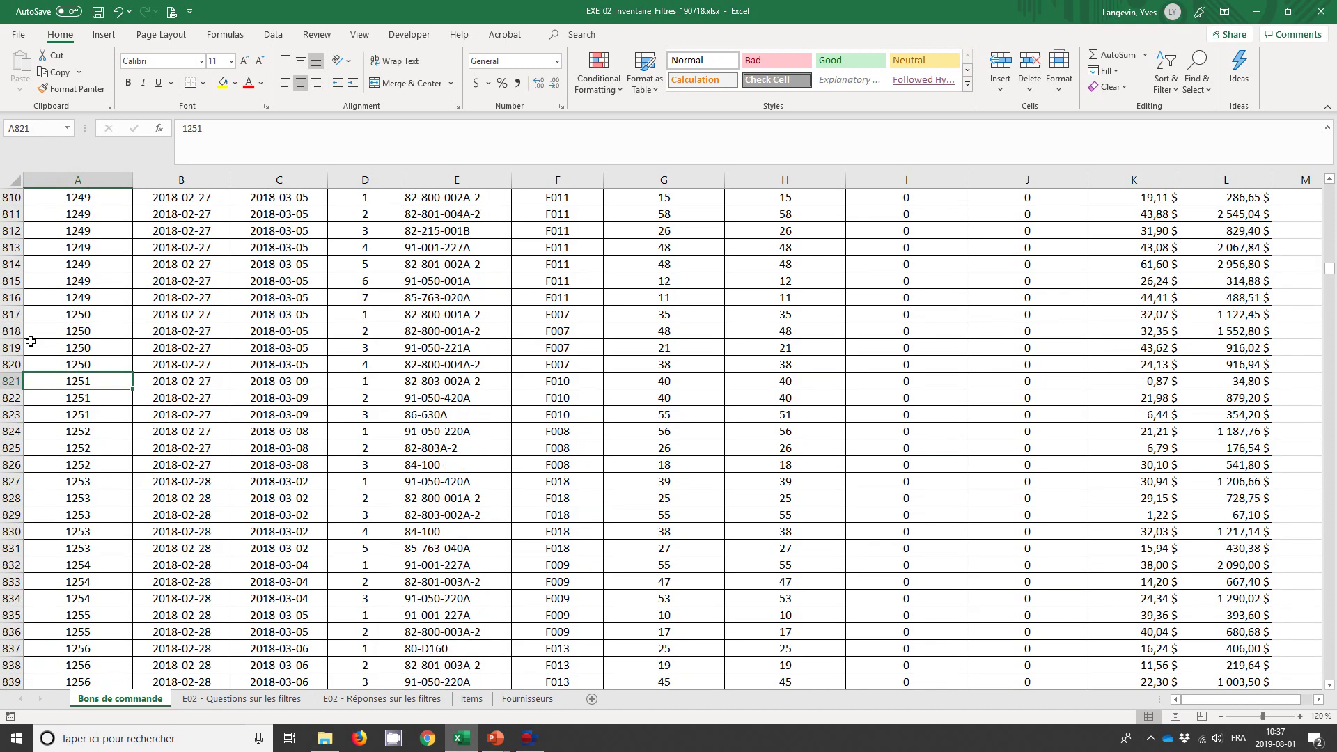
left_click_drag(14, 381, 16, 407)
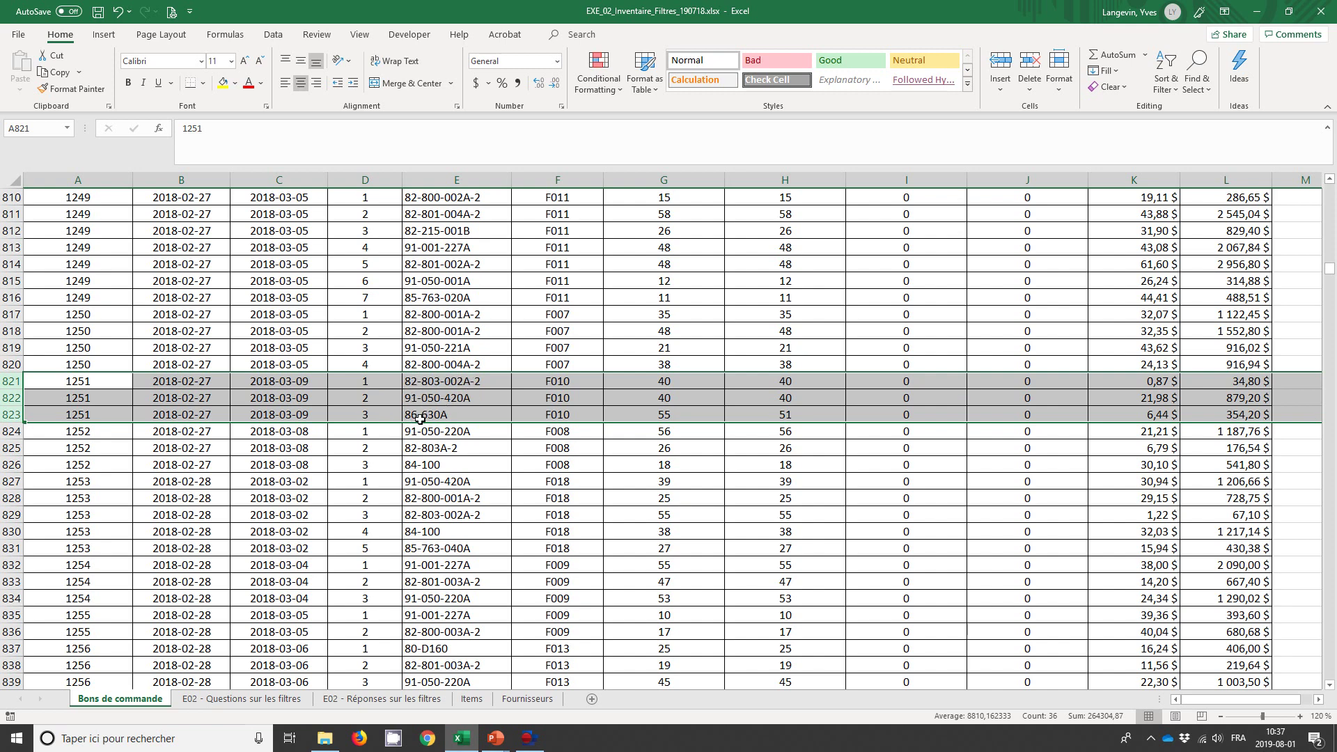
left_click(658, 416)
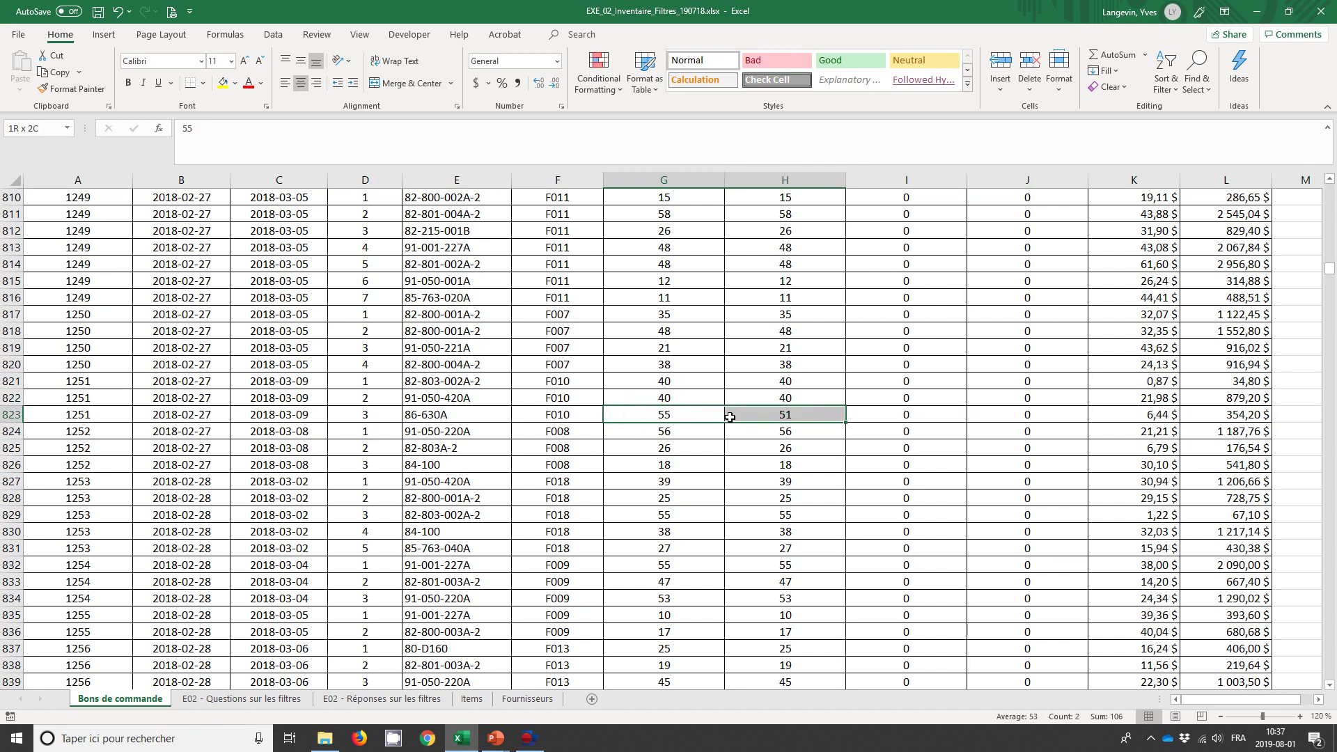
left_click_drag(662, 421, 729, 416)
left_click(470, 411)
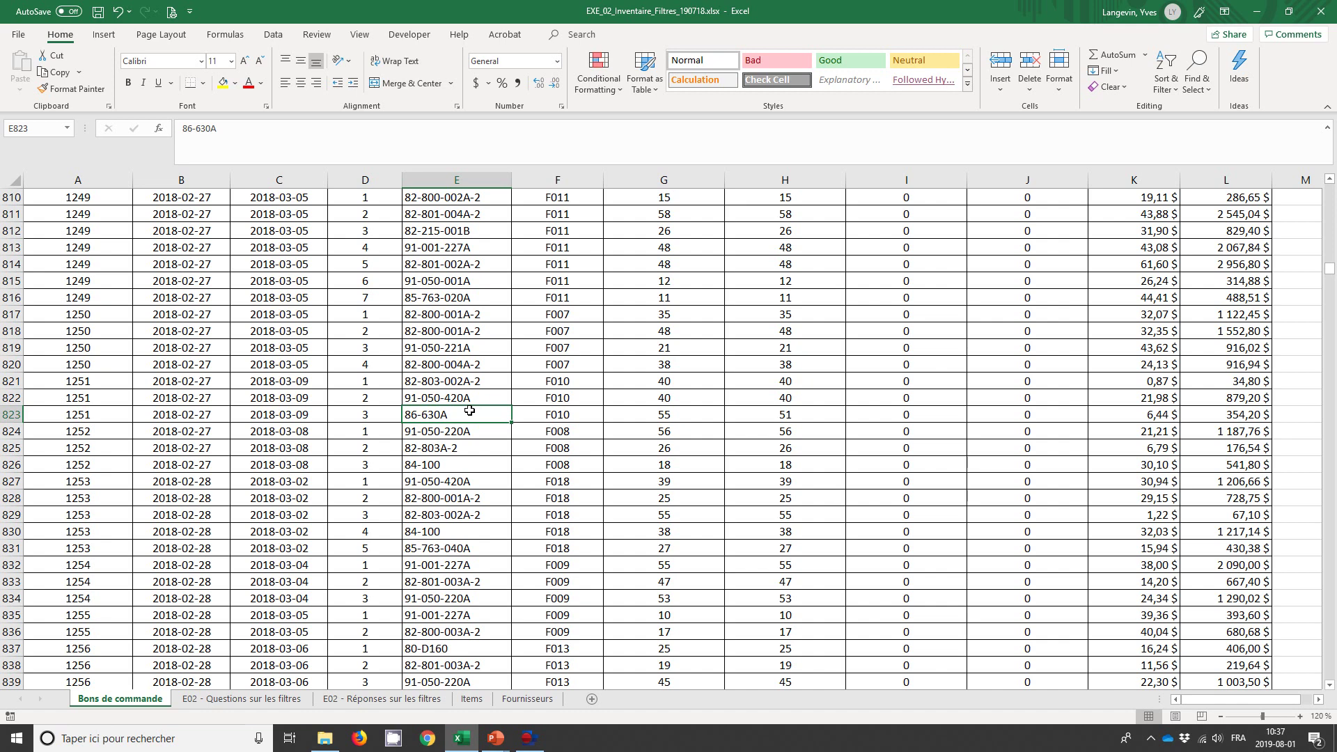
key("ctrl+Home")
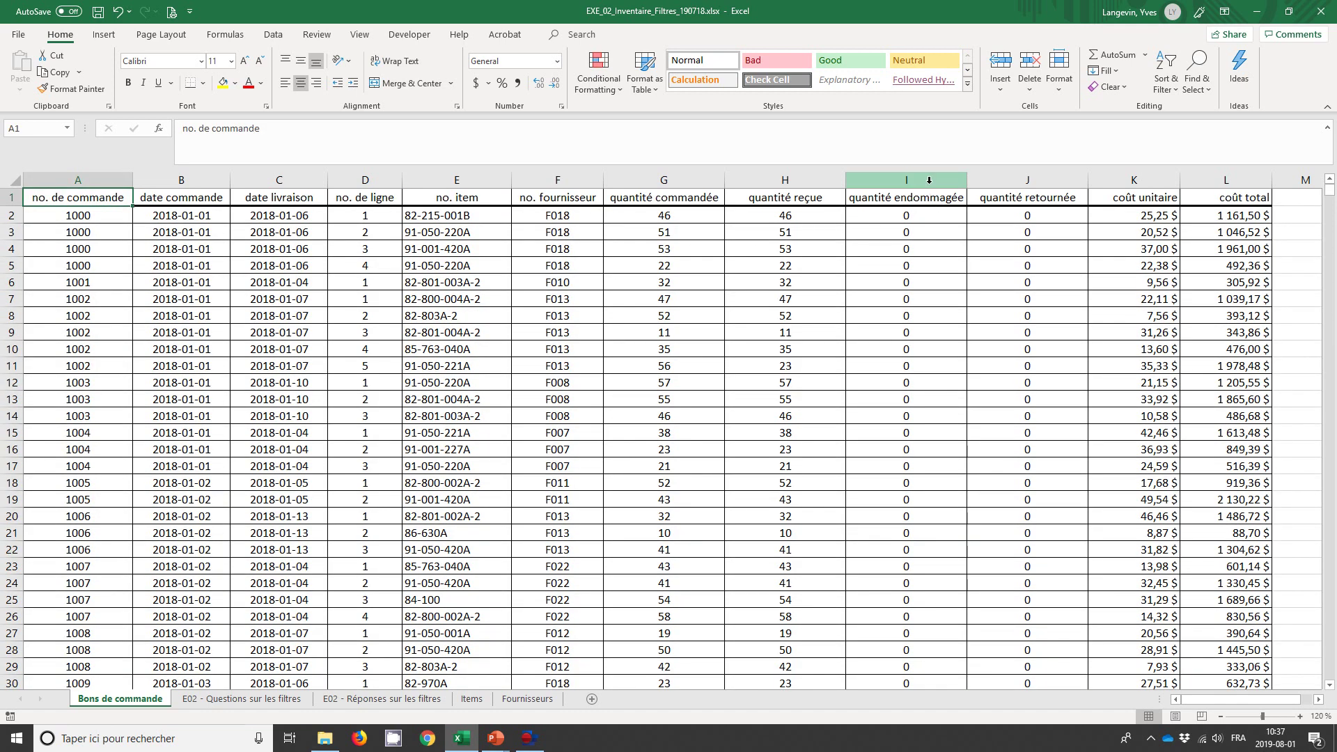
left_click(929, 179)
left_click(1002, 180)
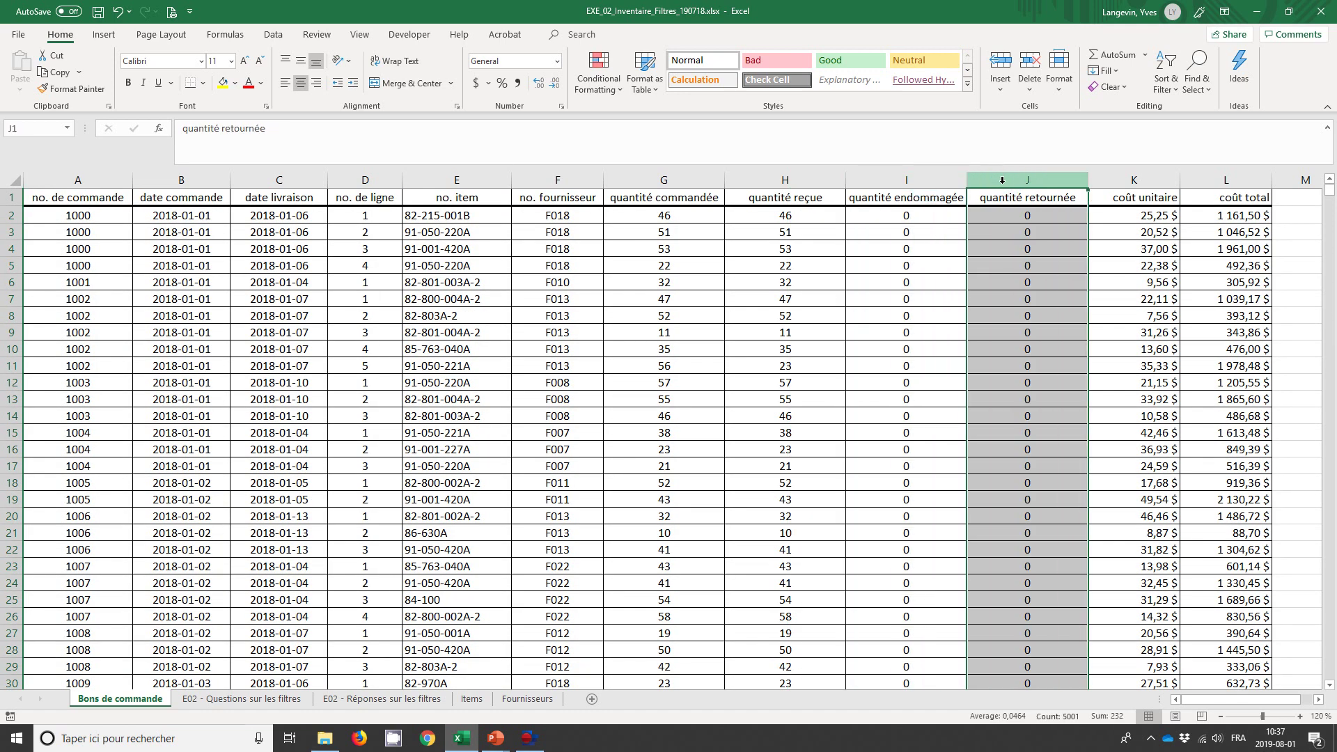
left_click(909, 179)
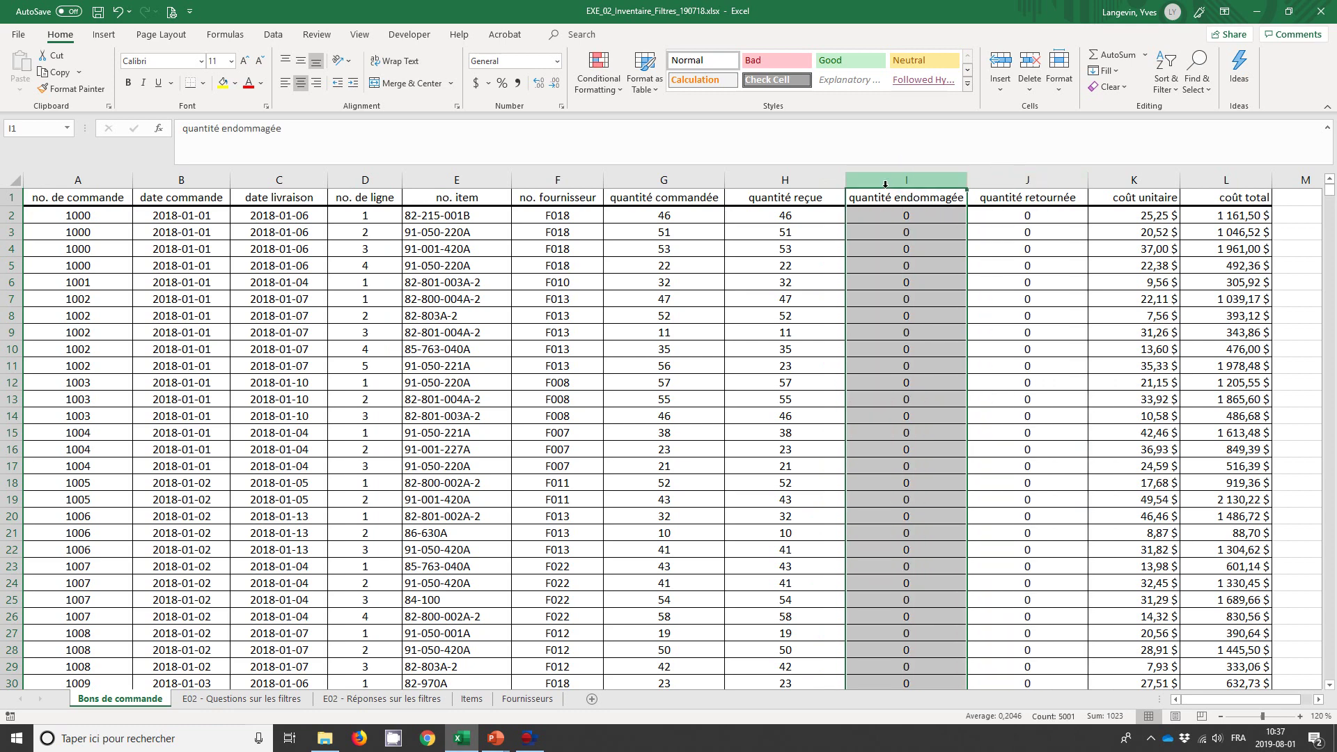
scroll(882, 319, "down", 8)
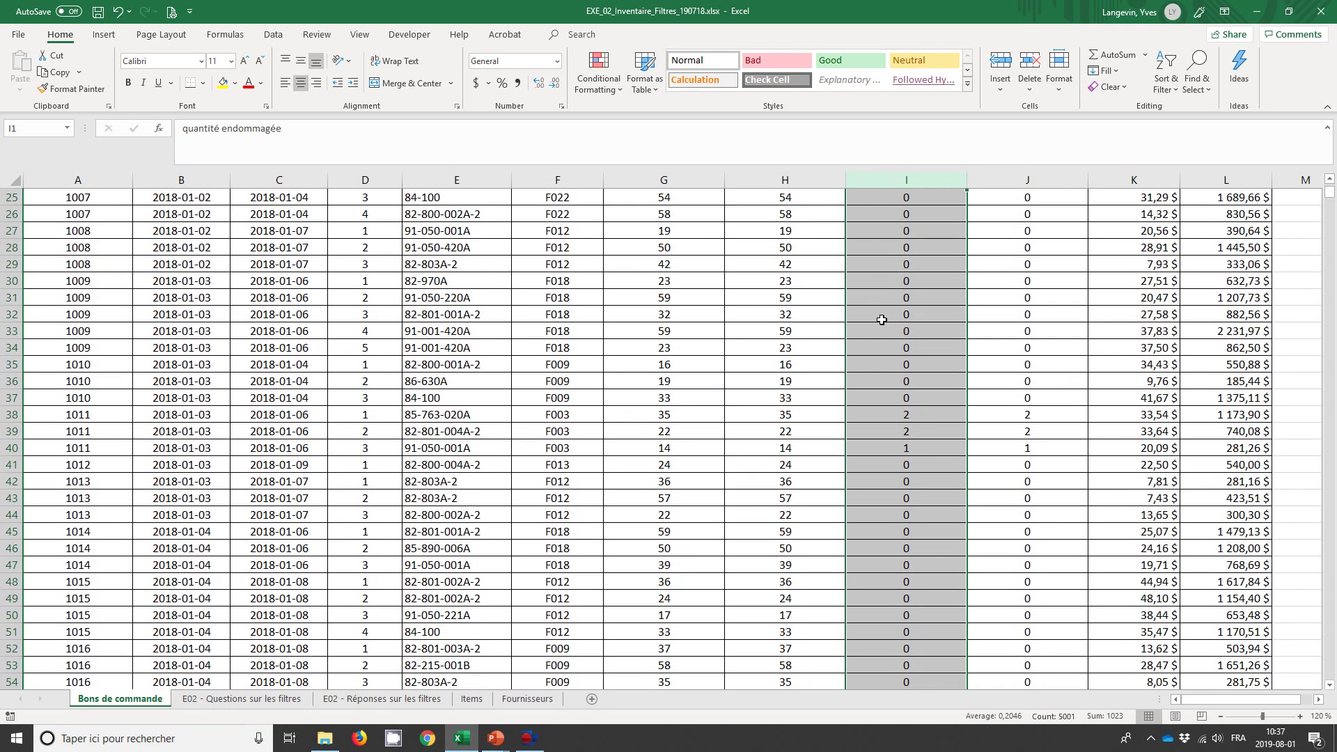
scroll(882, 319, "down", 8)
scroll(882, 319, "down", 10)
scroll(882, 320, "down", 18)
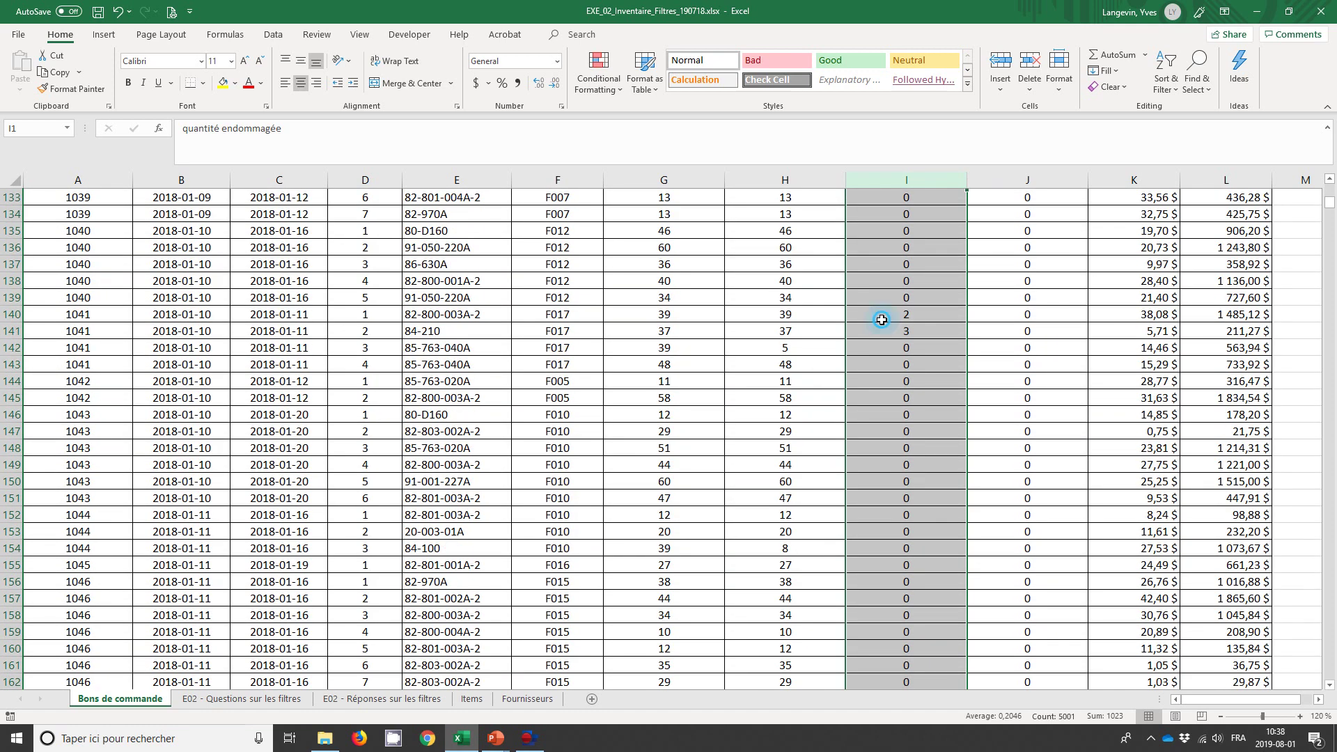
left_click_drag(882, 320, 882, 333)
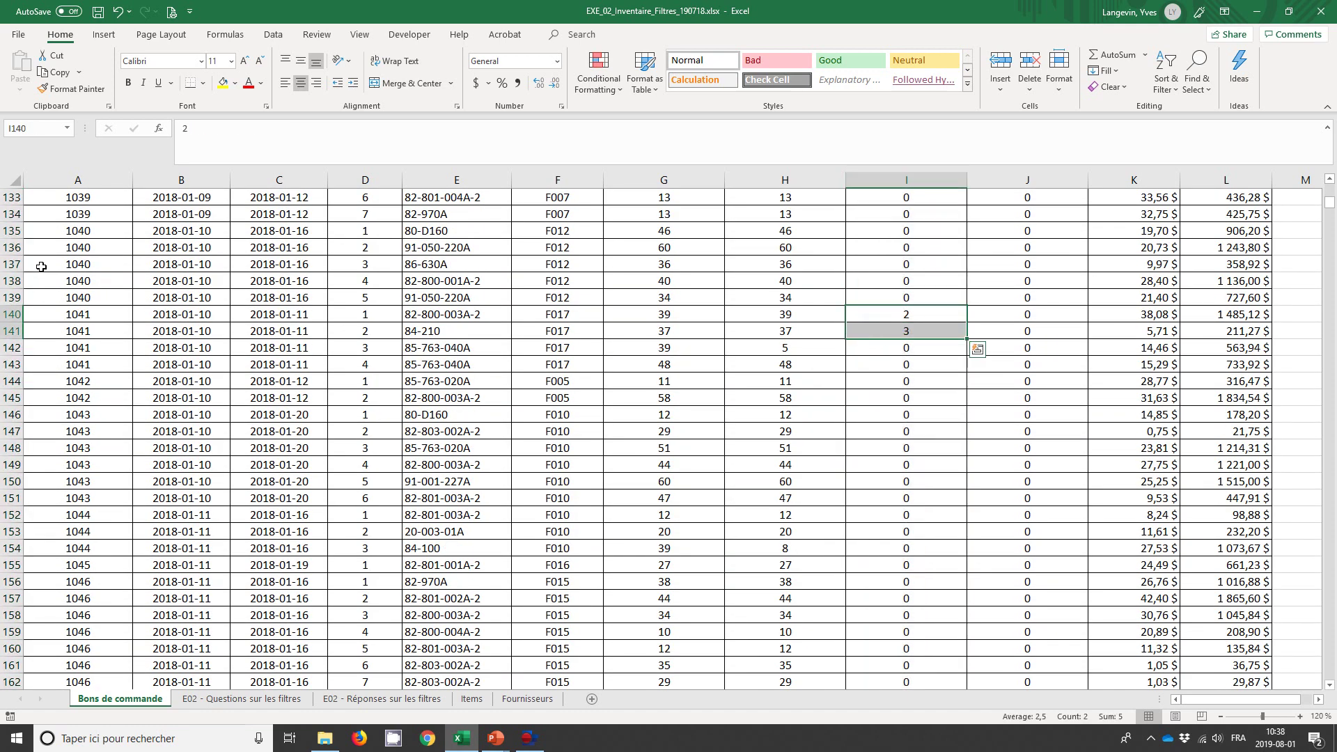
left_click_drag(7, 315, 13, 326)
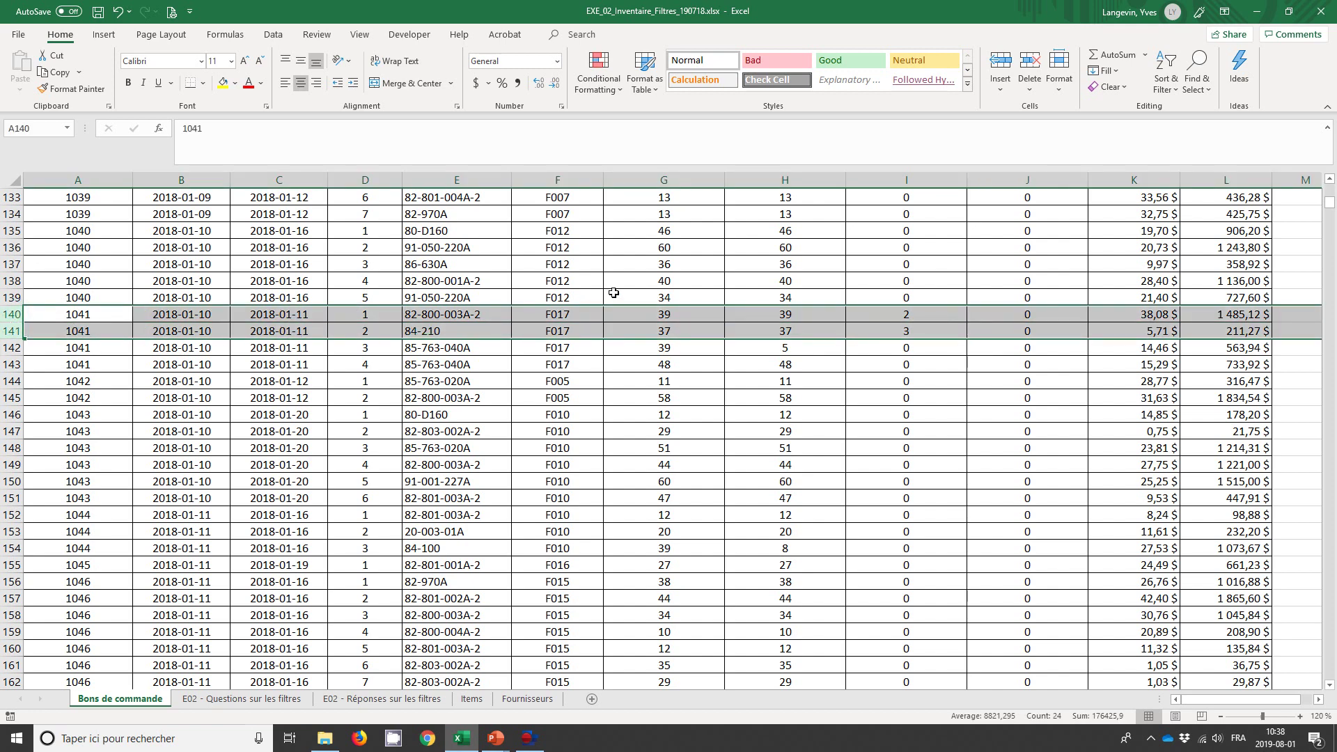
left_click(657, 313)
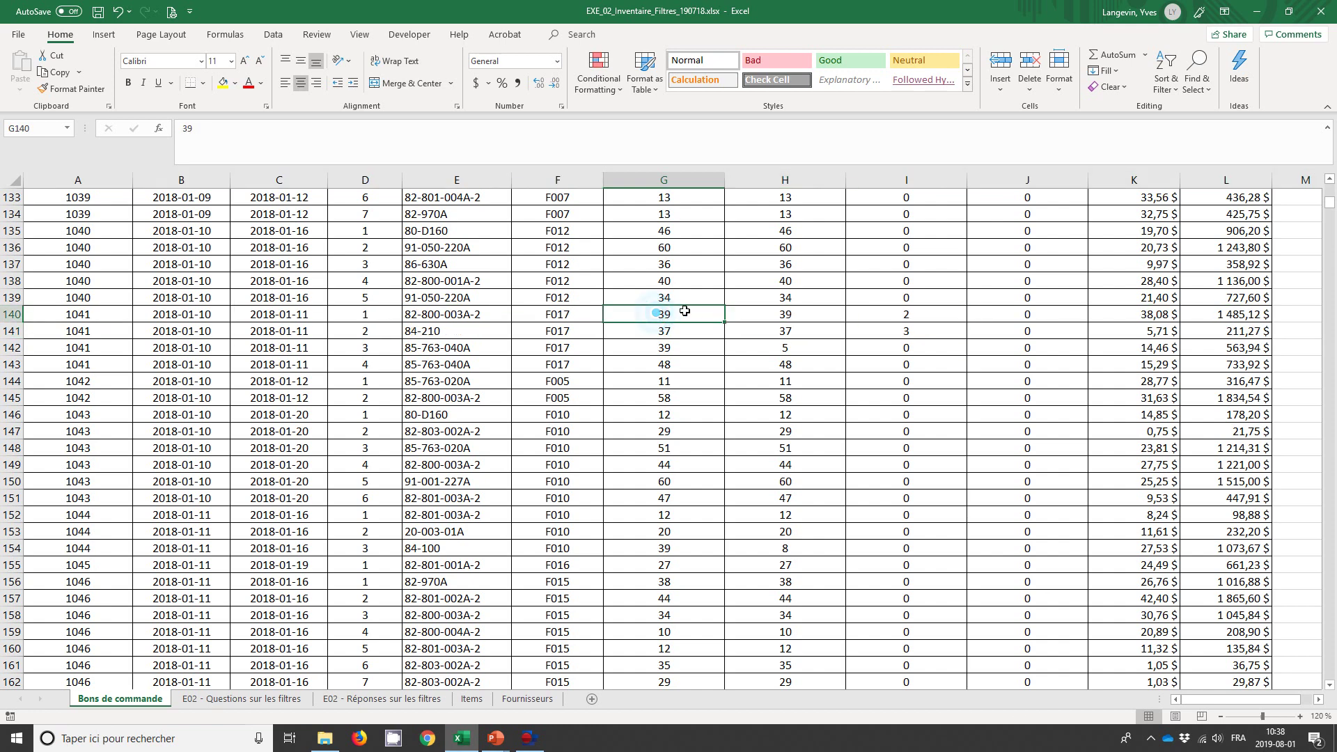
left_click(740, 316)
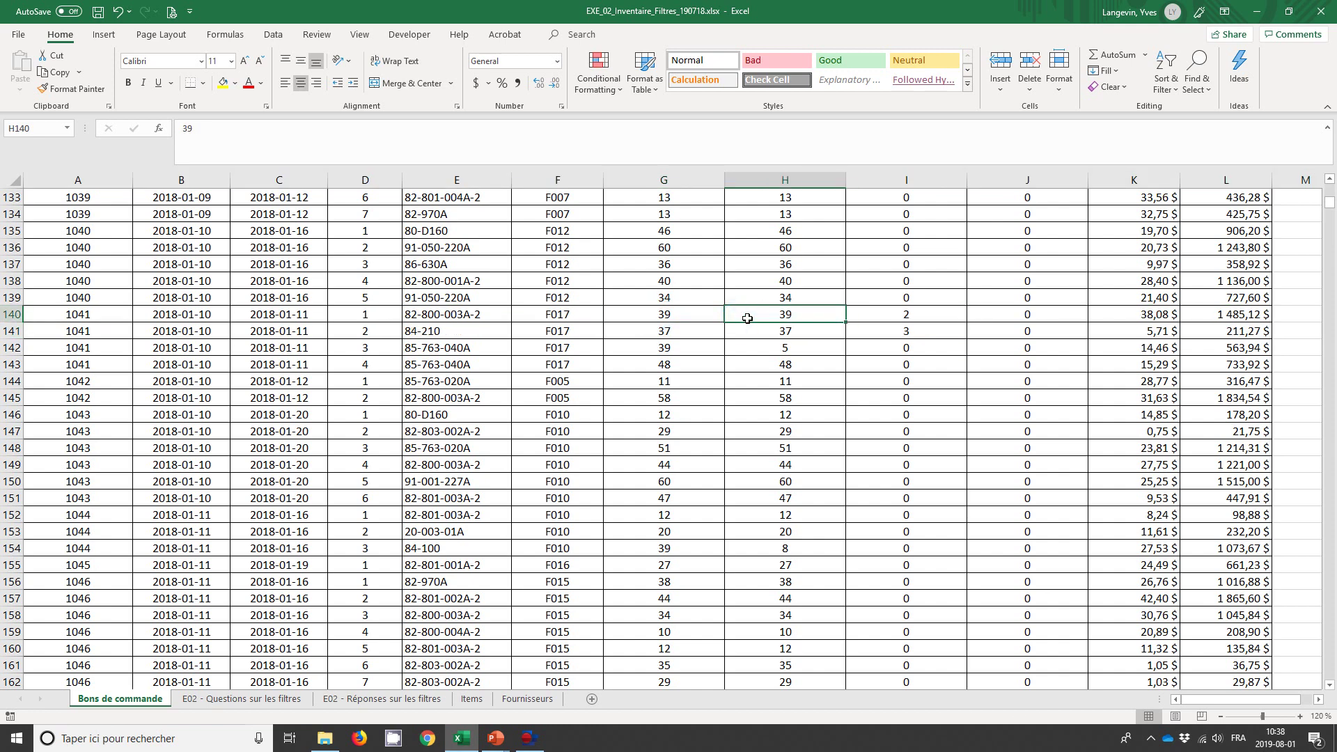
left_click(879, 319)
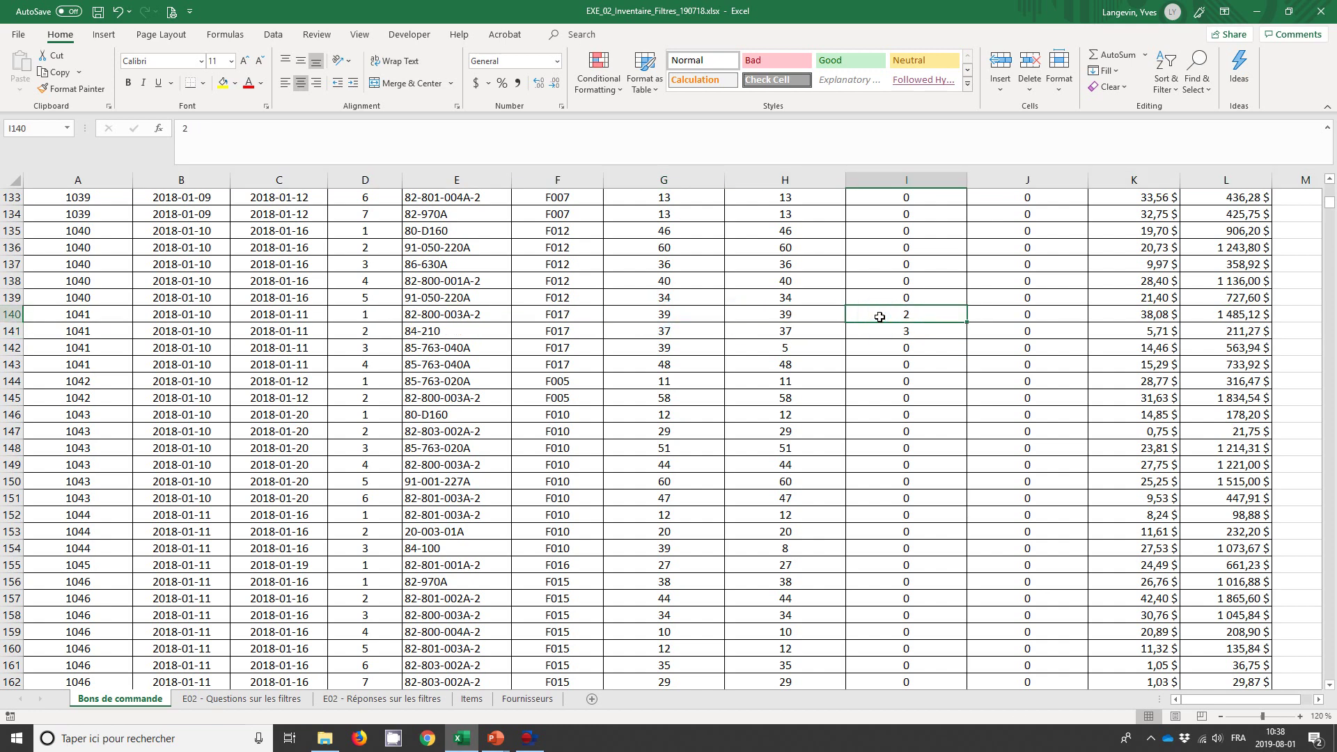
left_click(688, 333)
left_click(745, 330)
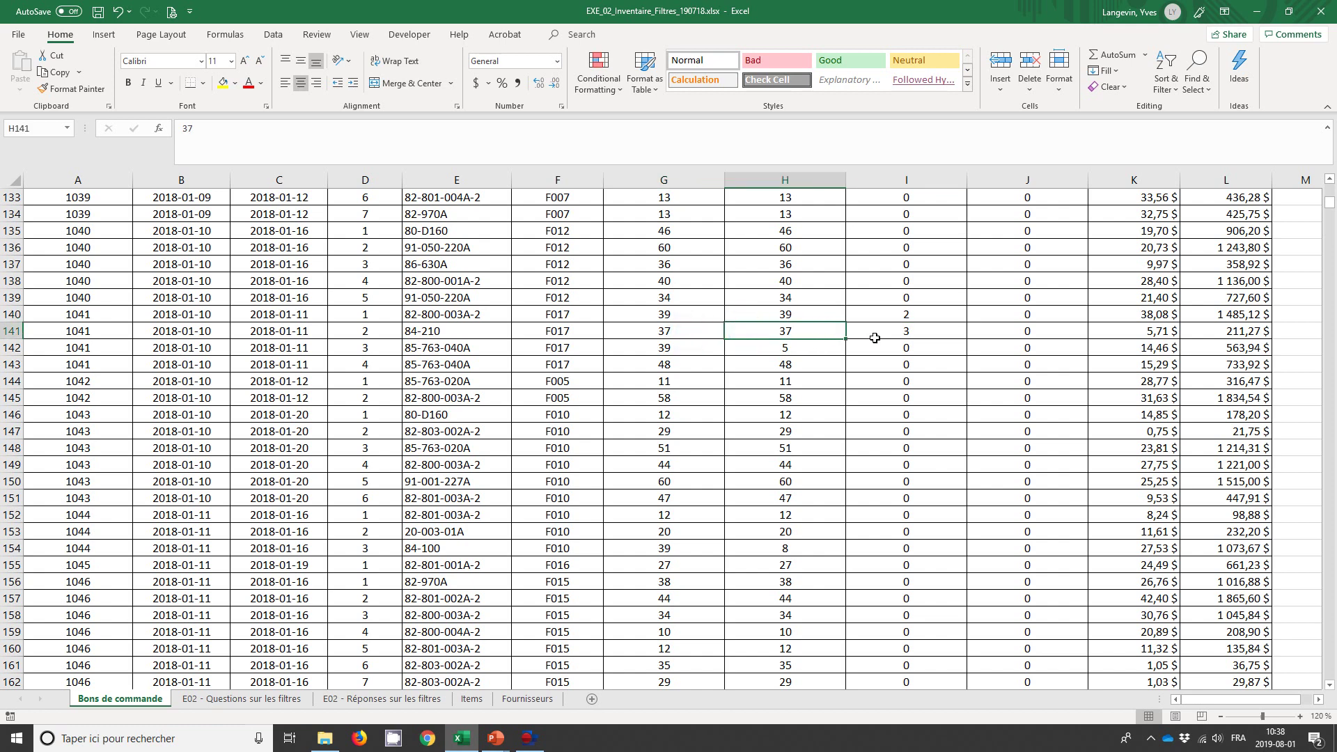
mouse_move(876, 336)
left_mouse_down()
mouse_move(767, 319)
mouse_move(77, 321)
left_mouse_up()
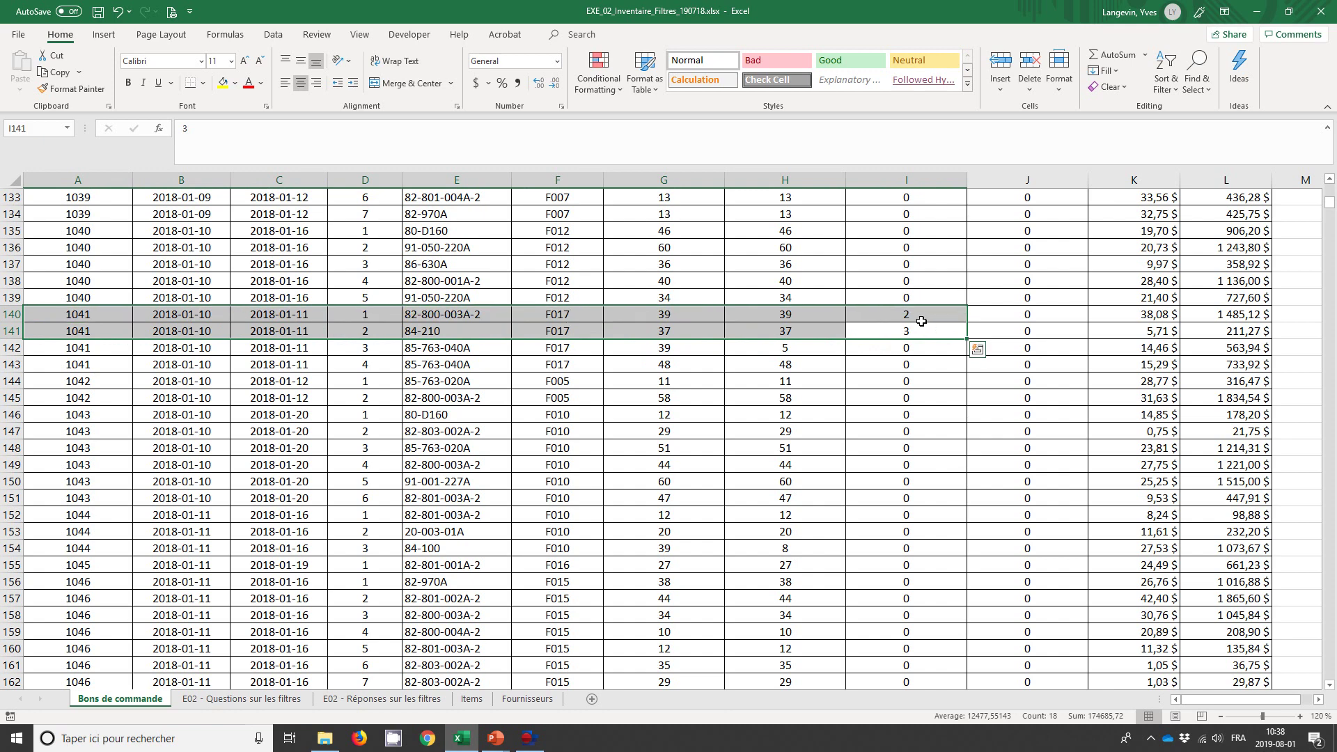
left_click(922, 317)
left_click_drag(921, 327, 922, 329)
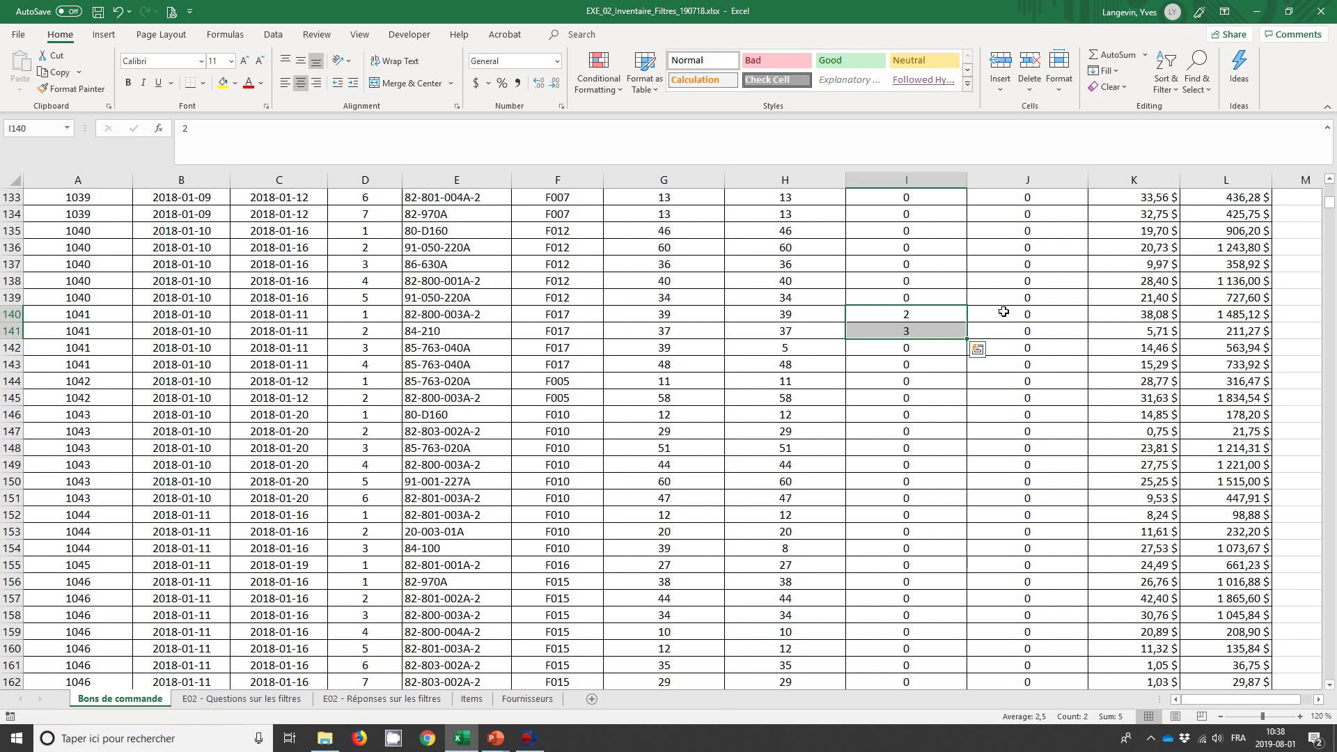
mouse_move(1002, 314)
left_mouse_down()
mouse_move(1006, 328)
mouse_move(983, 330)
left_mouse_up()
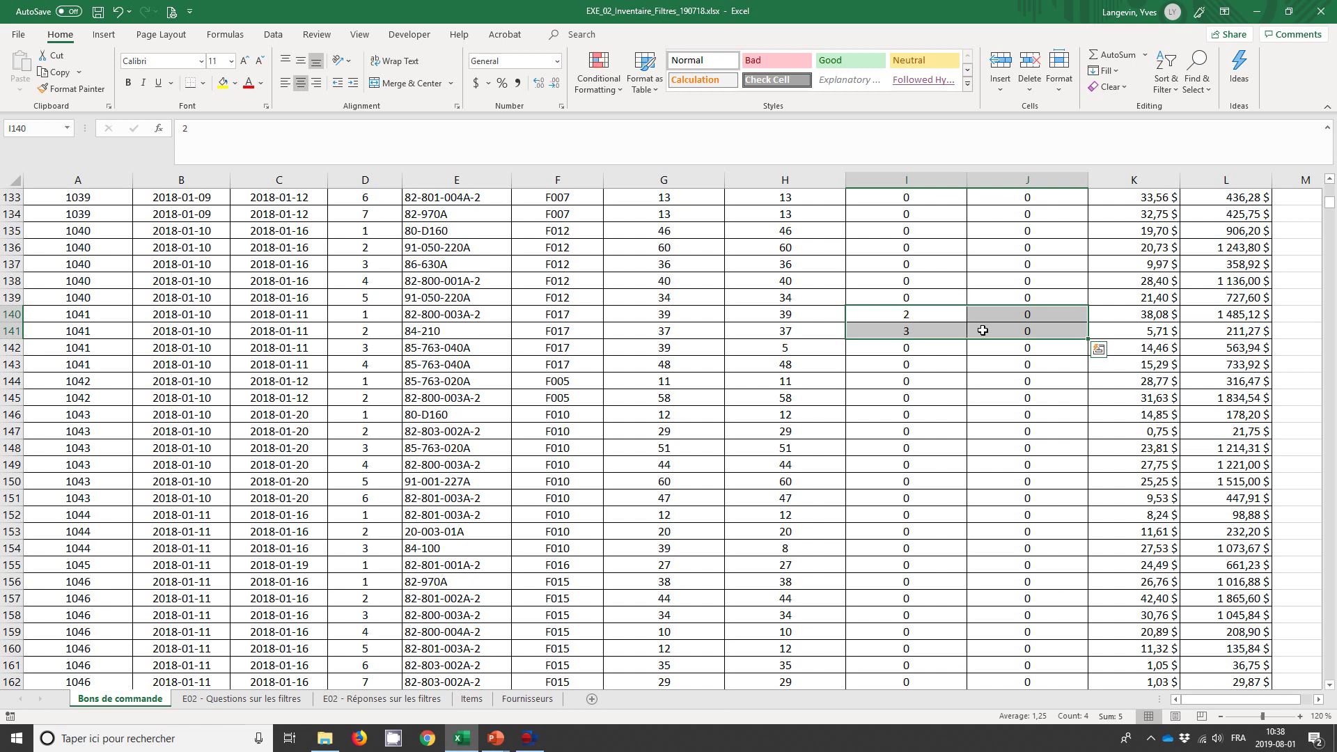
key("ctrl+Home")
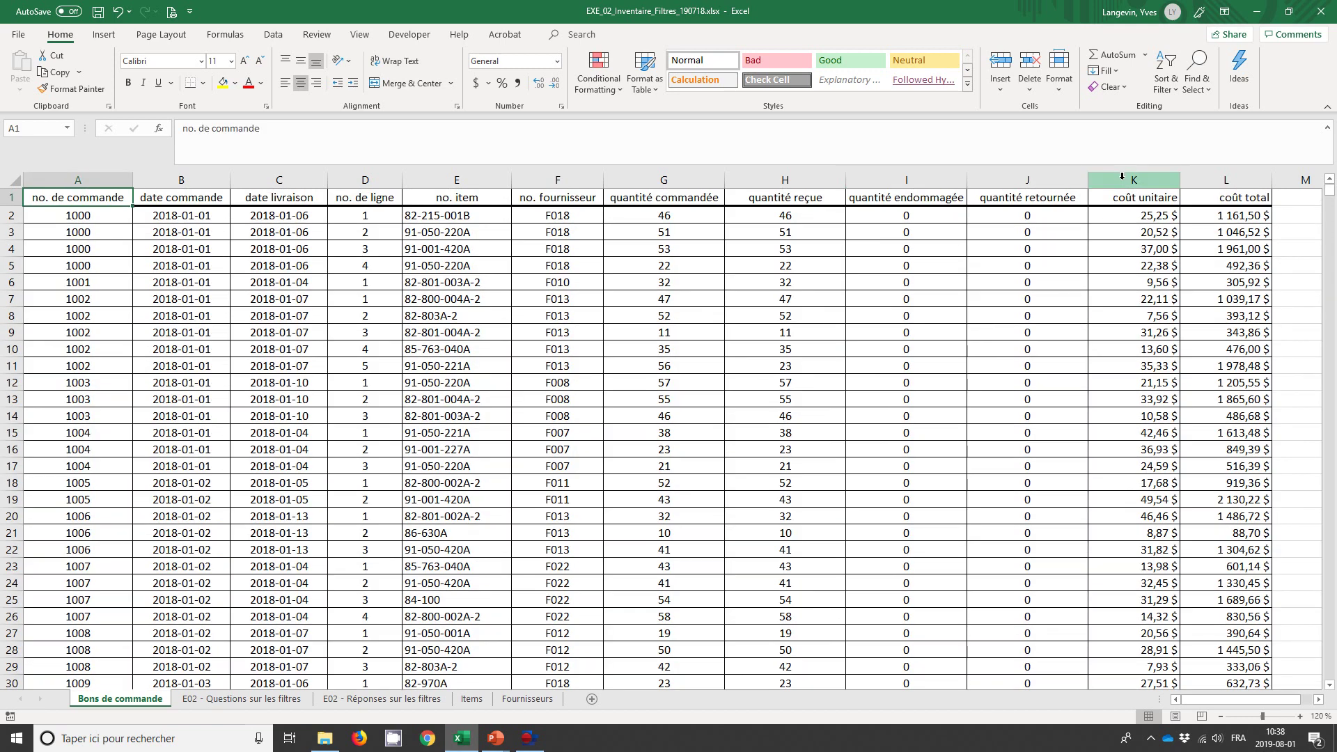
left_click(1122, 176)
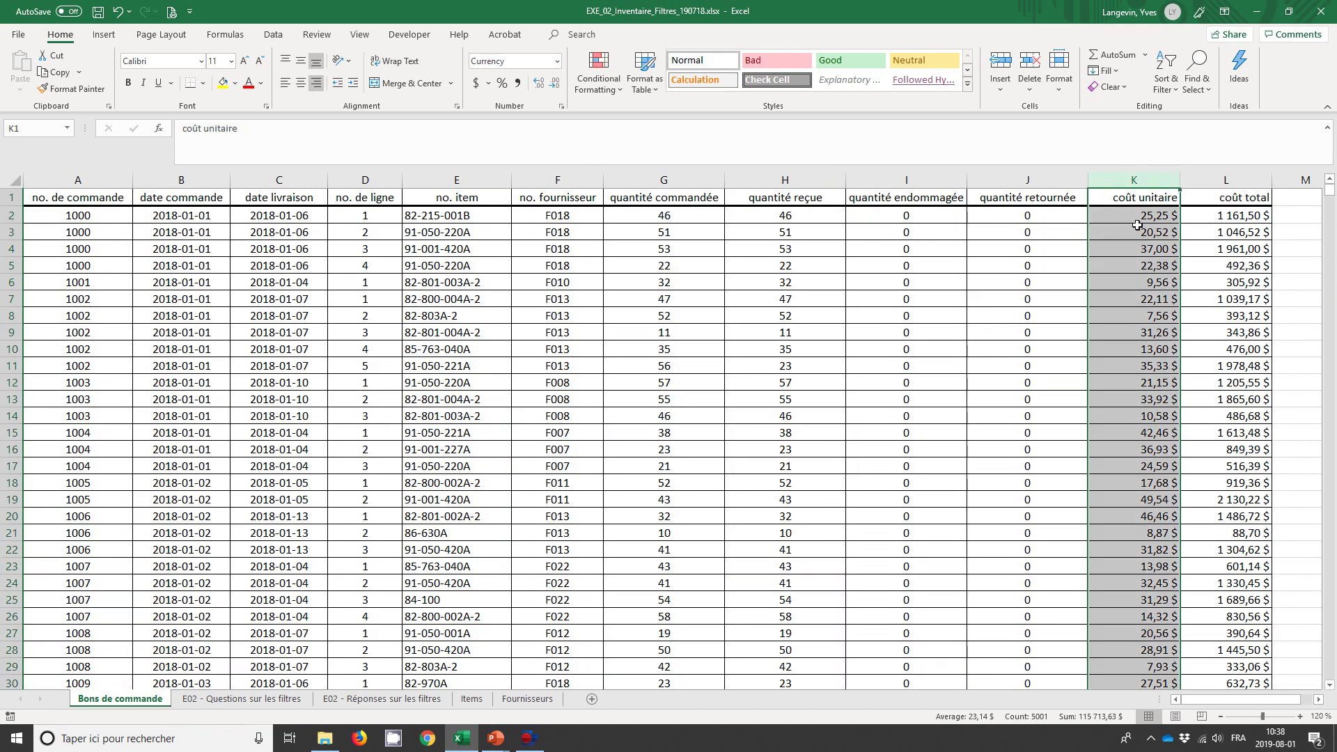
left_click(1220, 192)
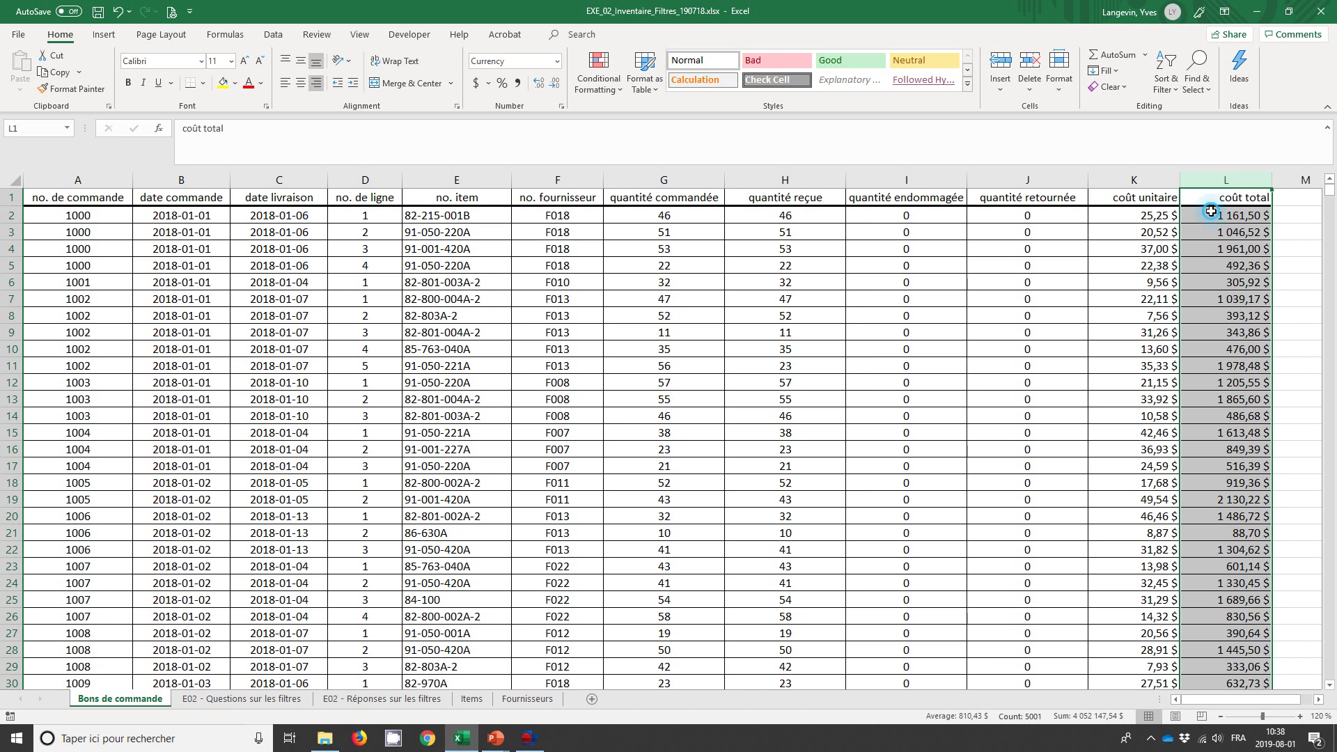
left_click(1212, 212)
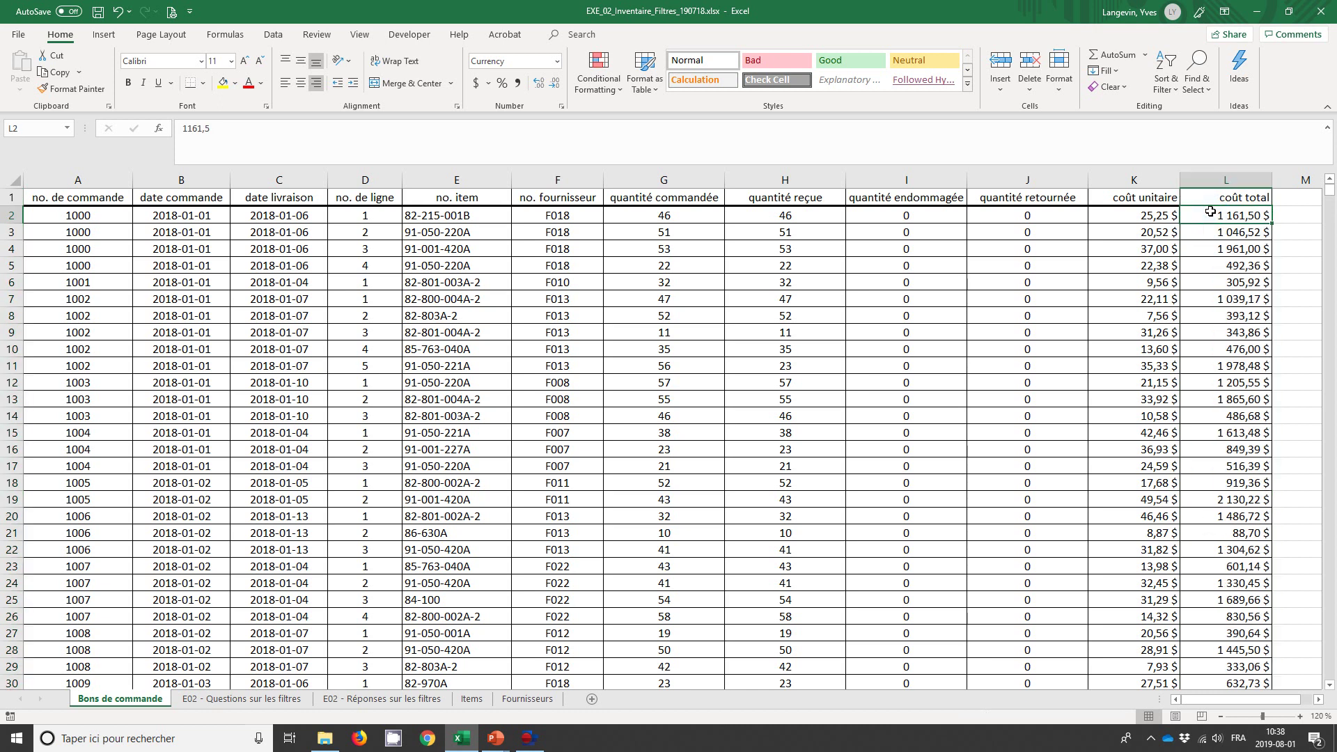
left_click(1139, 219)
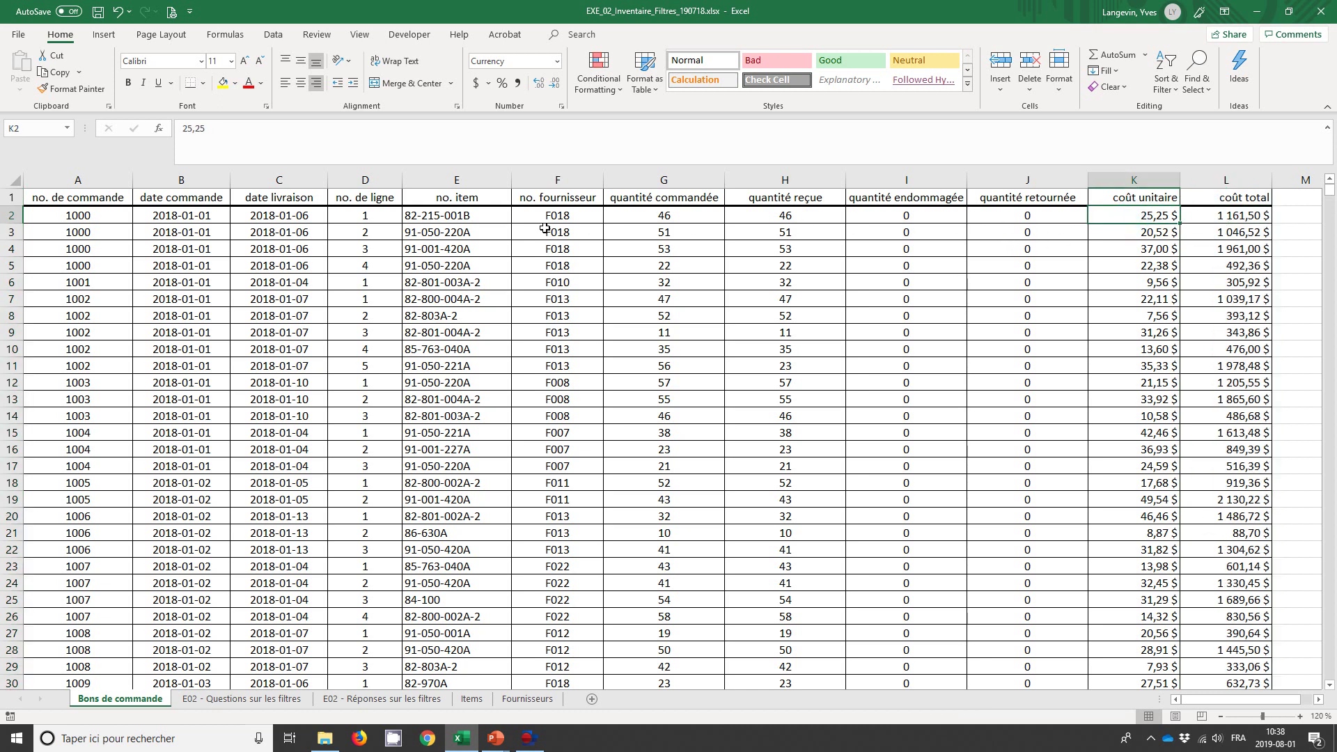
left_click(752, 218, "ctrl")
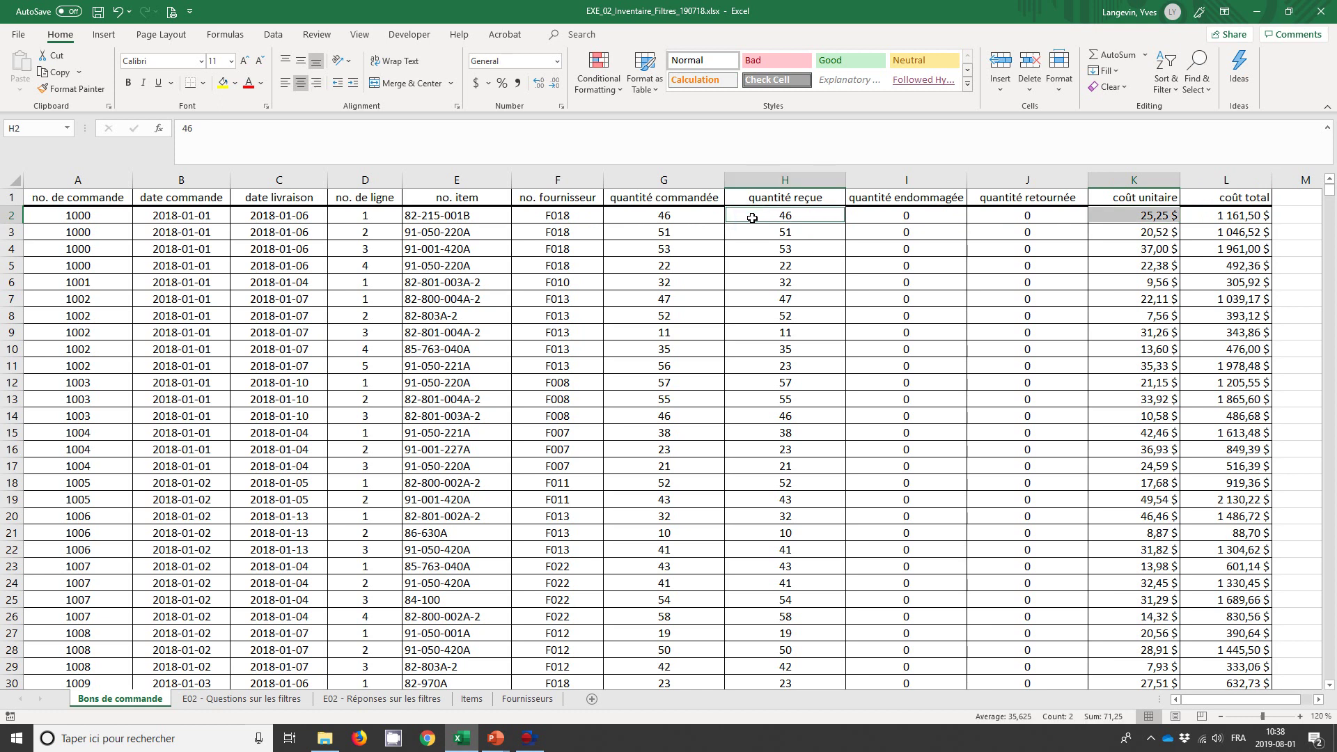
left_click(65, 218)
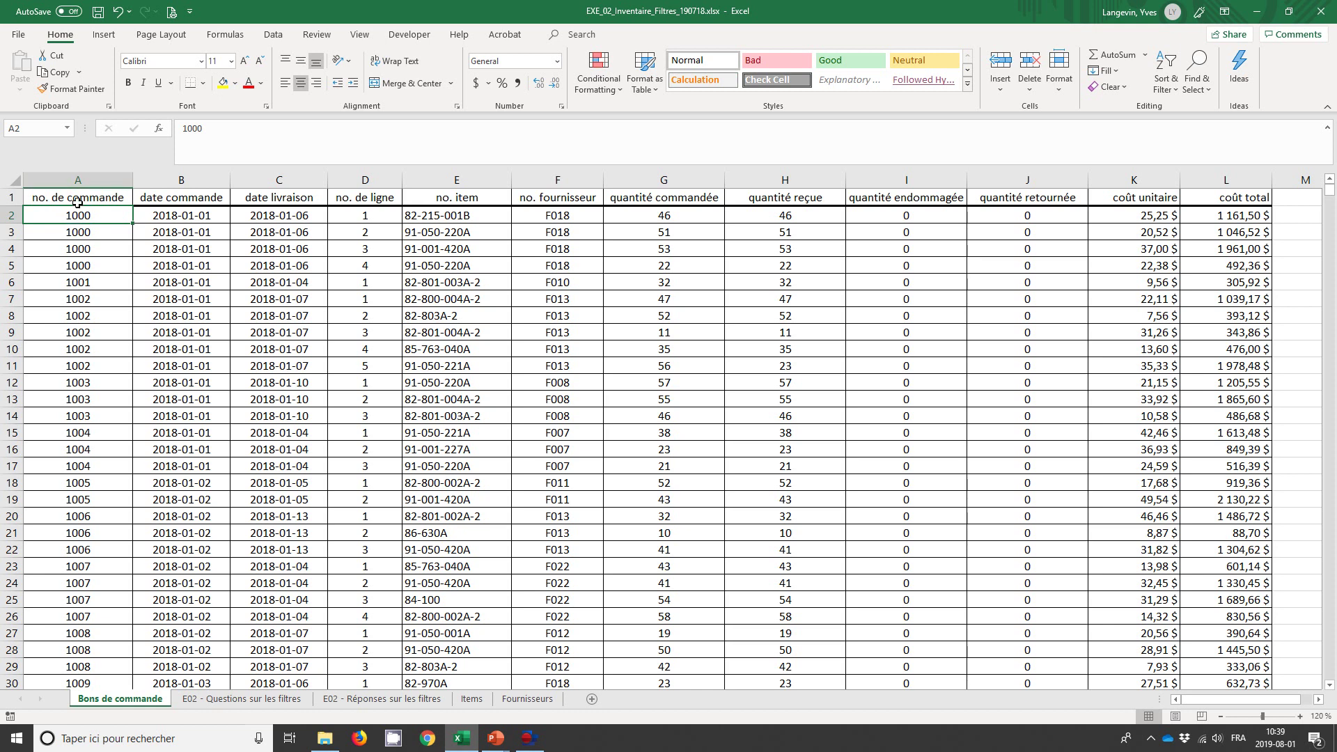
left_click(77, 202)
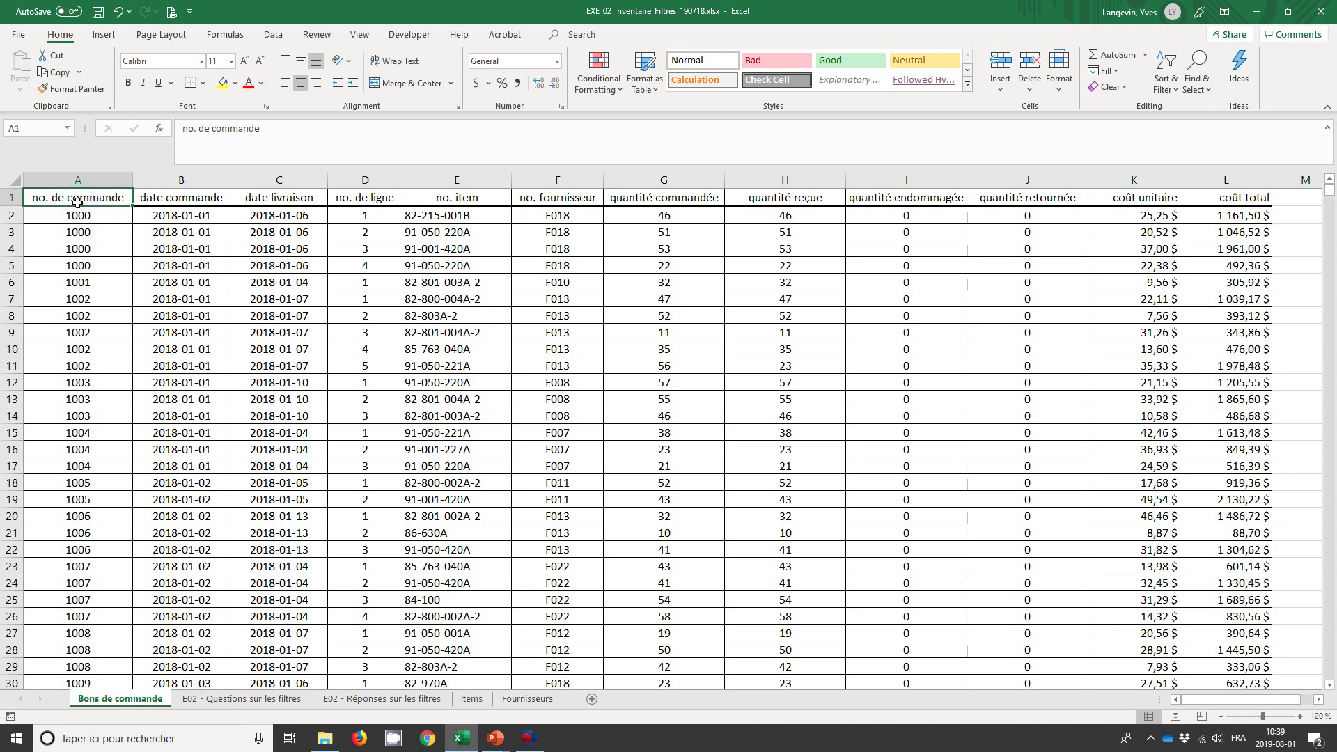
Turn on AutoFilter for all Bons de commande headers and view the no. de commande and date commande filter lists.
left_click(274, 34)
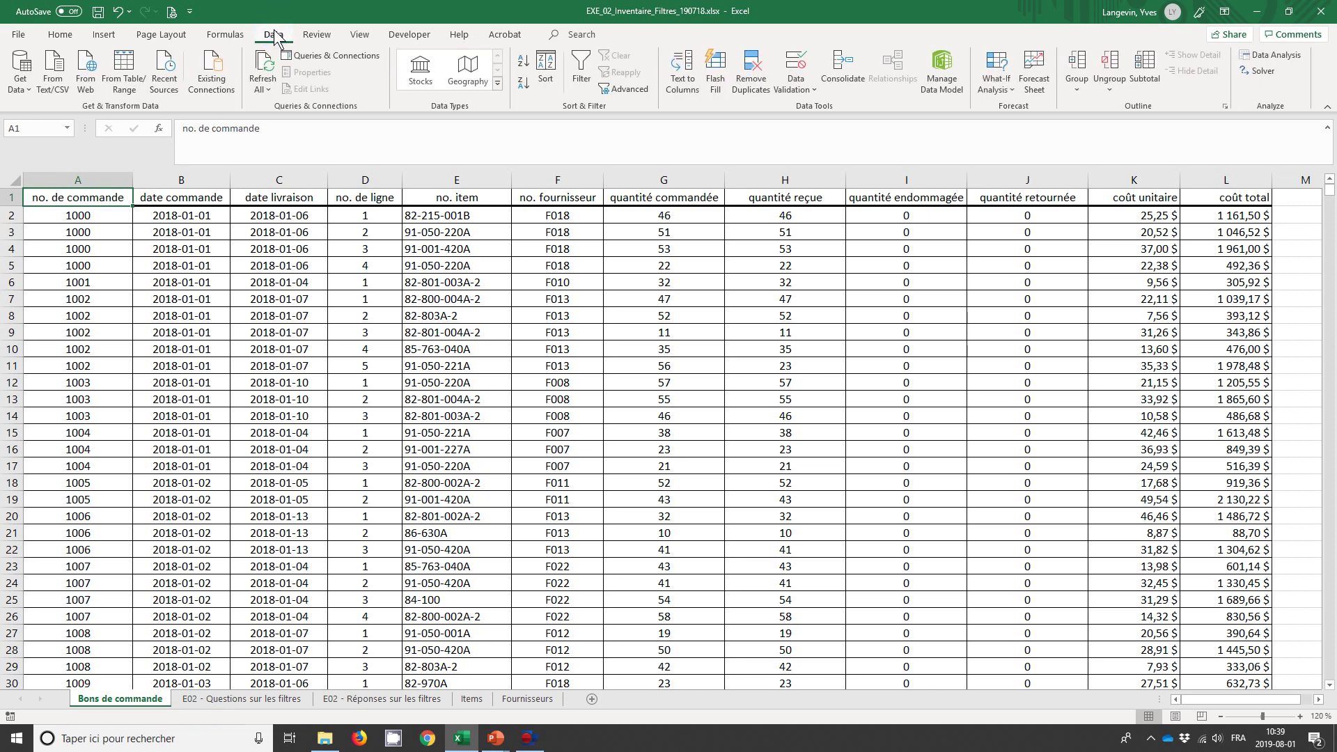
left_click(582, 76)
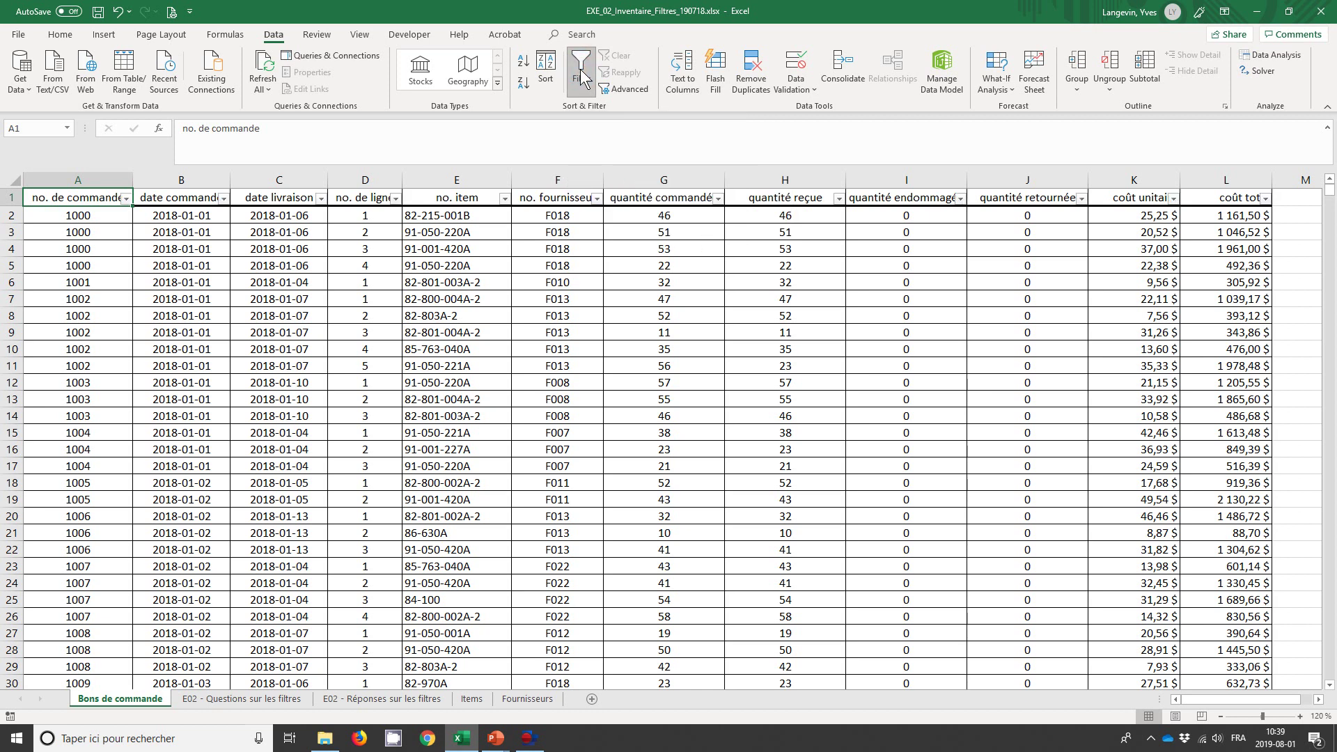
left_click(126, 198)
left_click(127, 200)
left_click(224, 198)
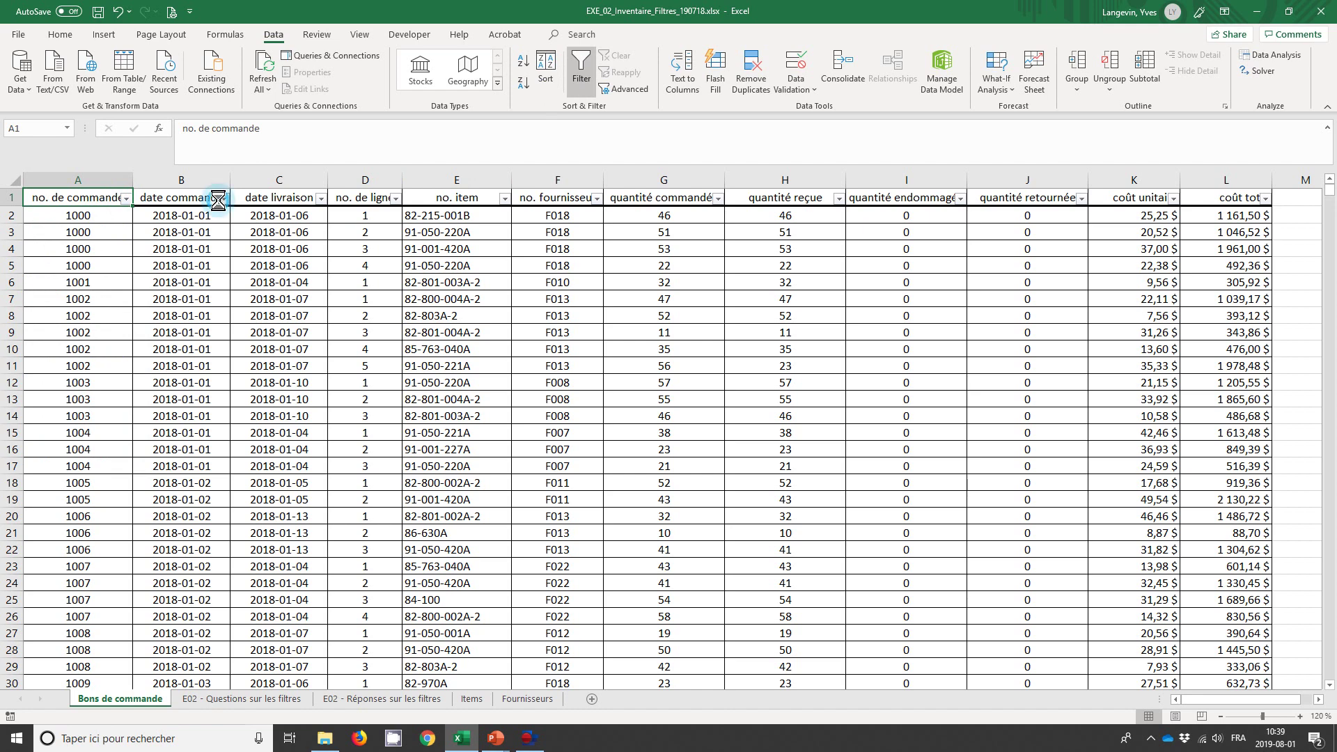
Preview the date livraison, no. item, no. fournisseur, quantité commandée and quantité reçue filter lists without filtering.
left_click(219, 199)
left_click(321, 198)
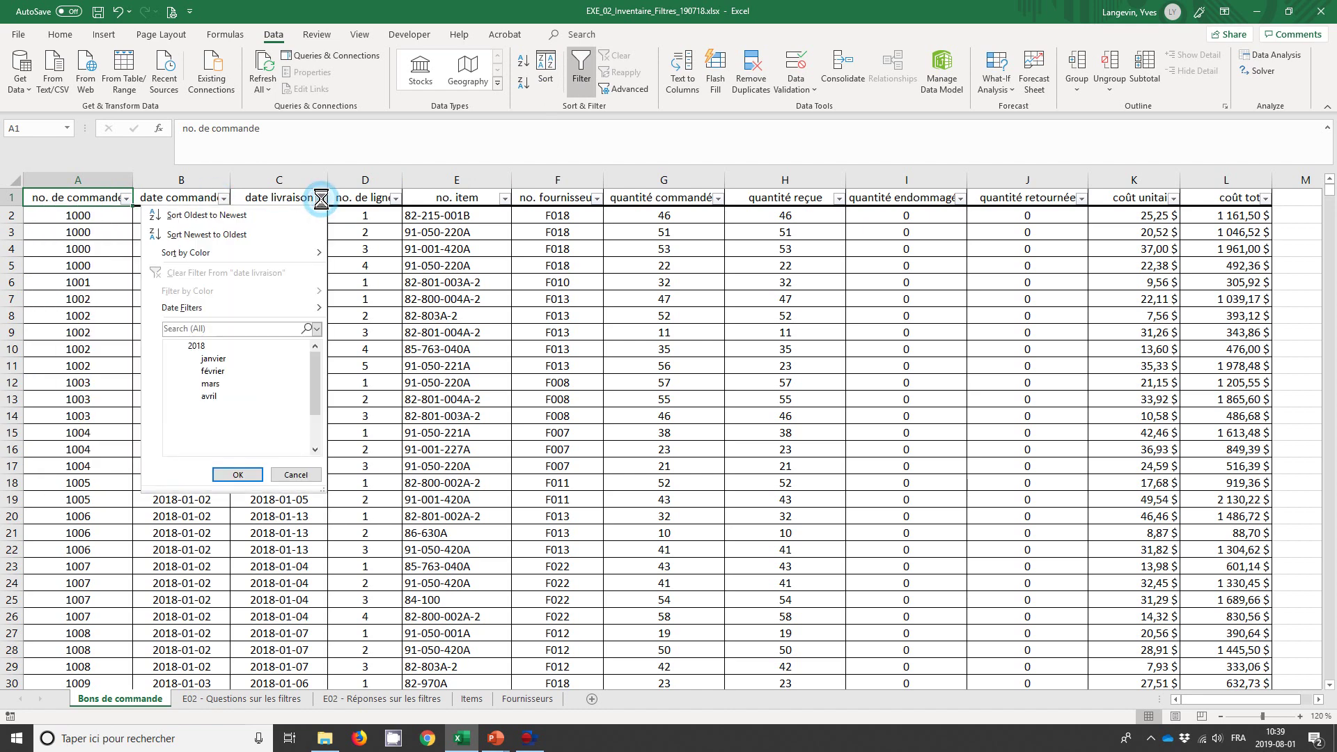
left_click(321, 198)
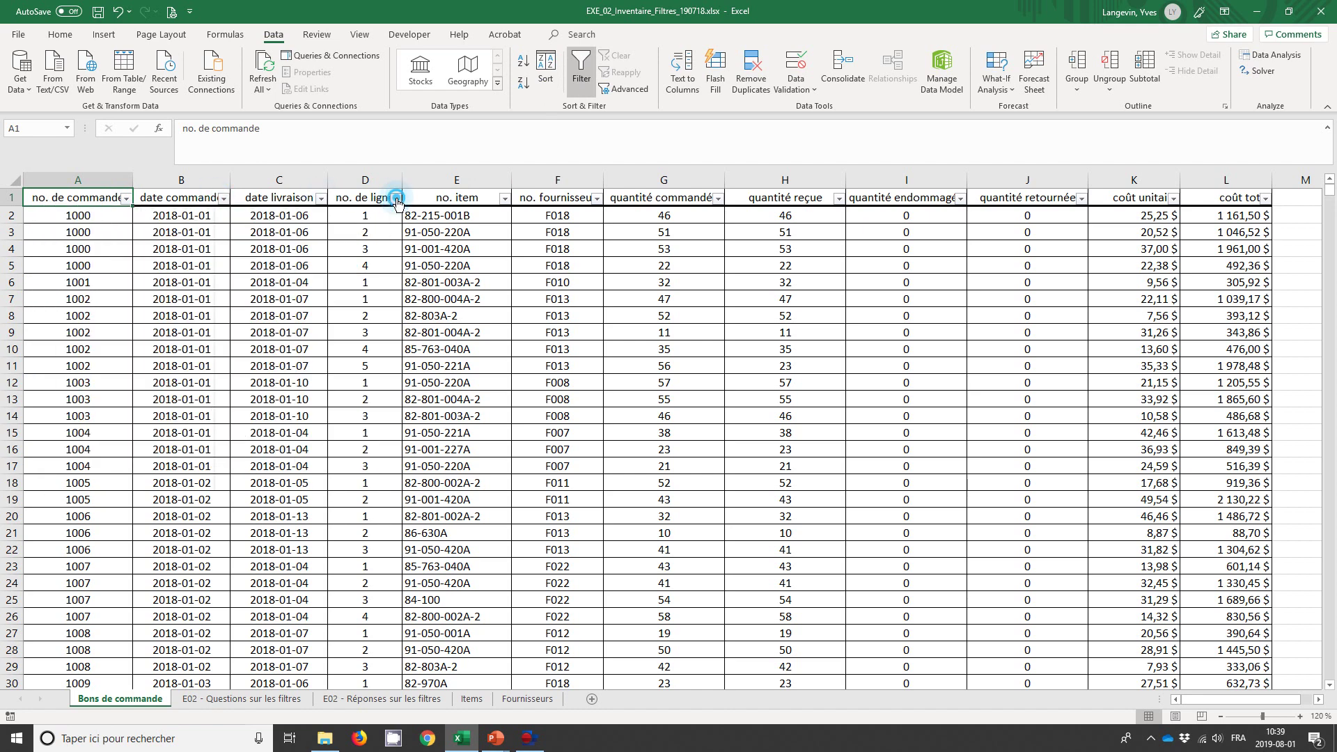
left_click(504, 199)
left_click(504, 198)
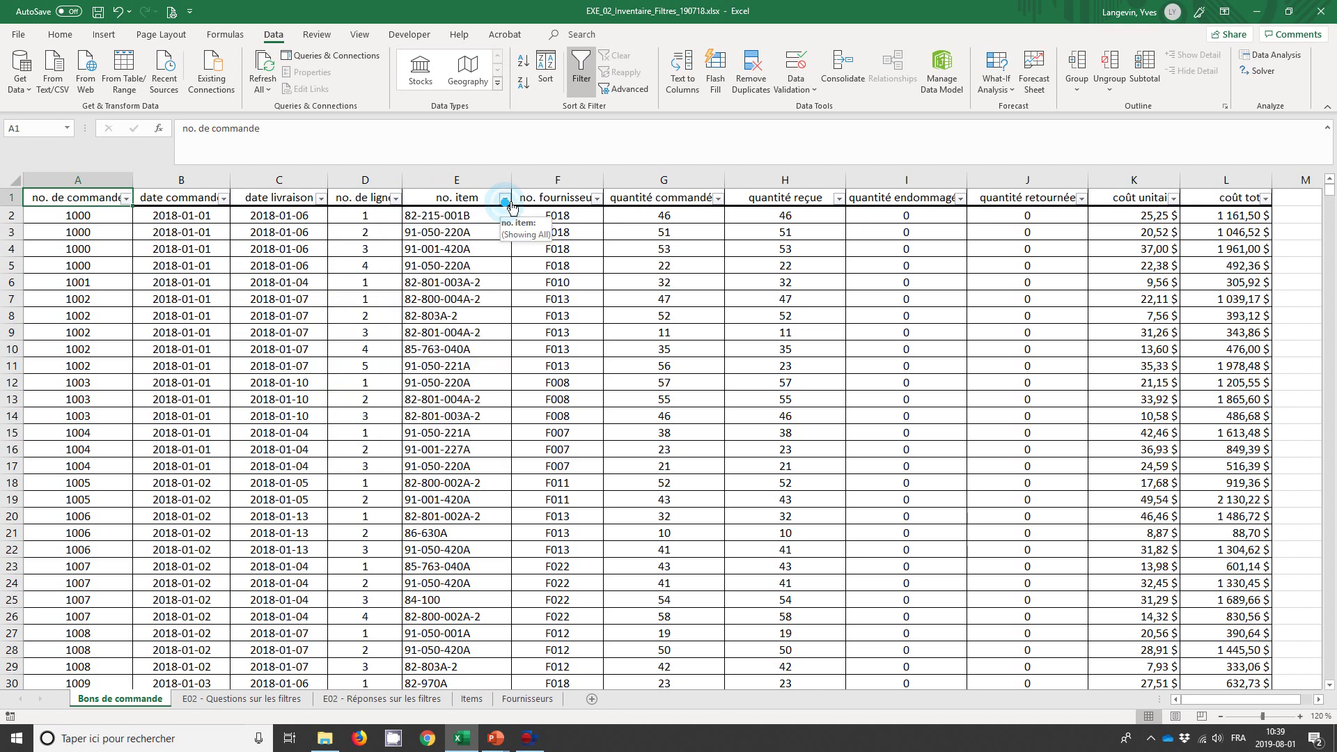
left_click(596, 199)
left_click(596, 199)
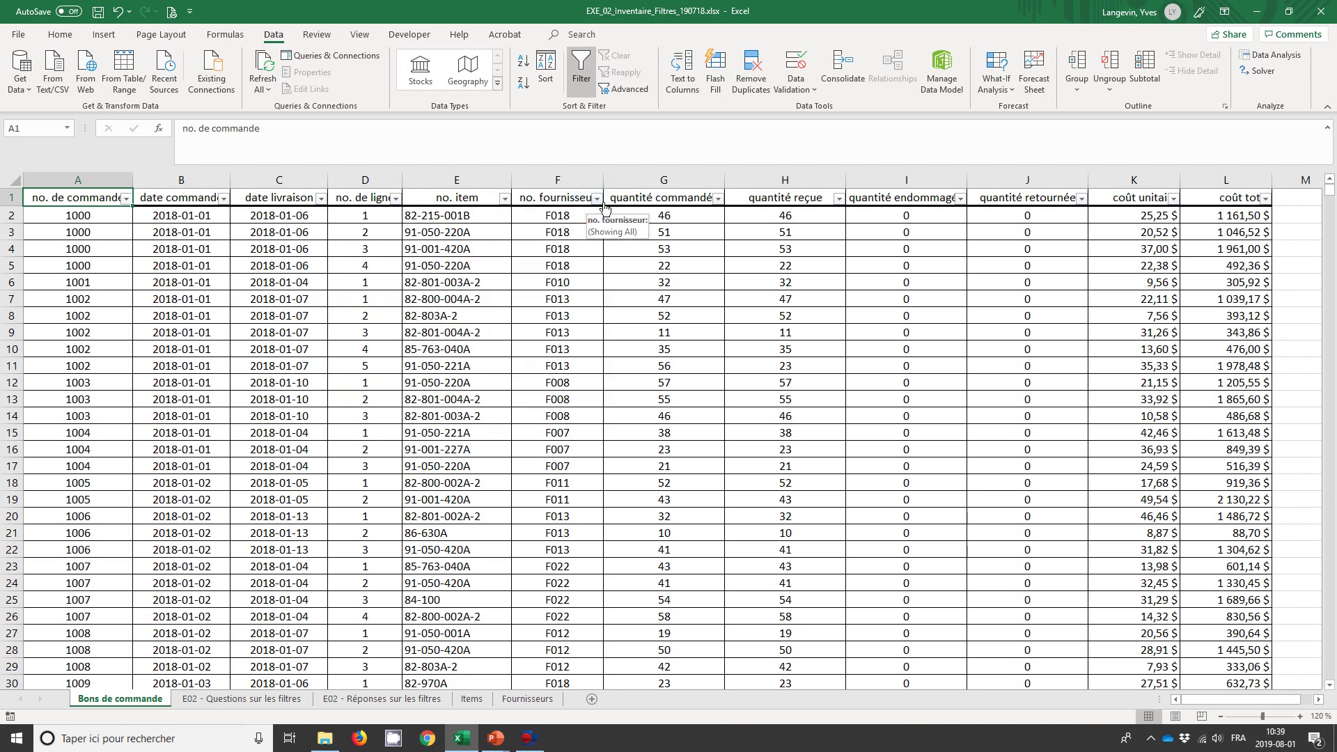
left_click(717, 199)
left_click(717, 199)
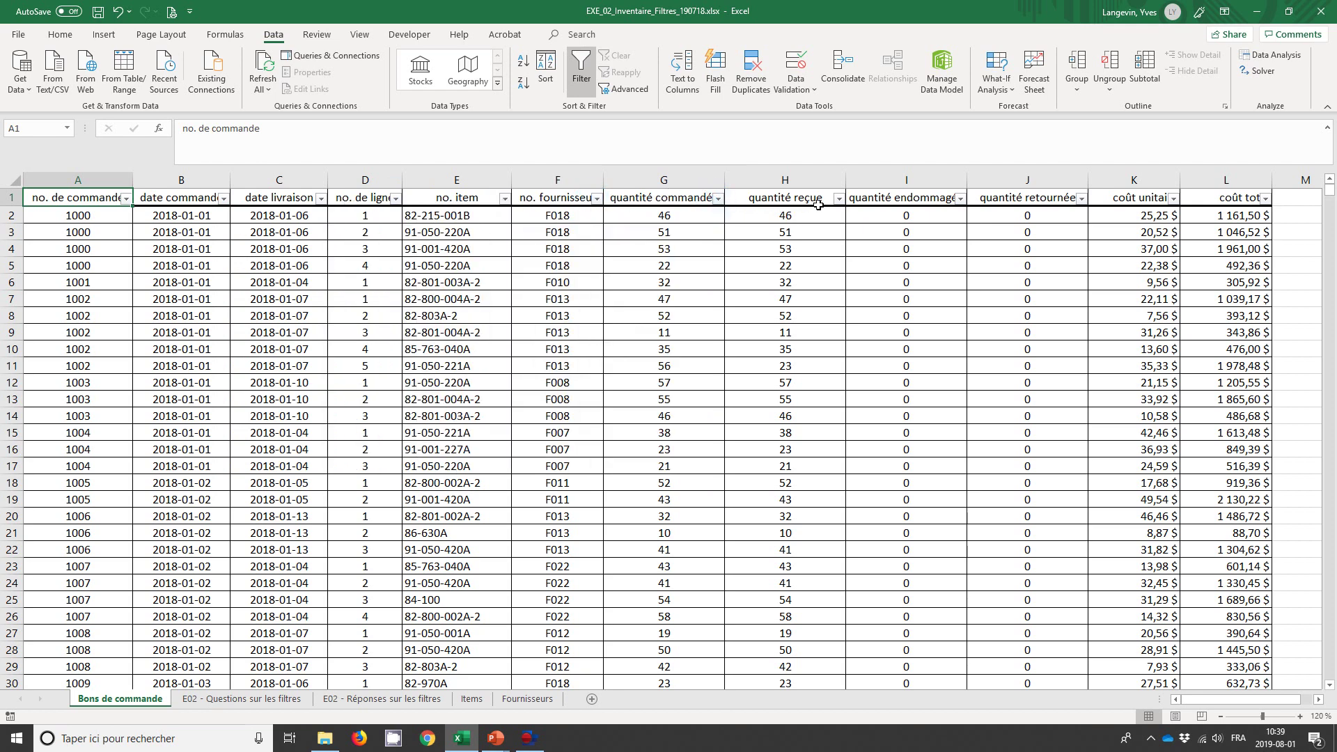
left_click(840, 200)
left_click(841, 200)
left_click(841, 199)
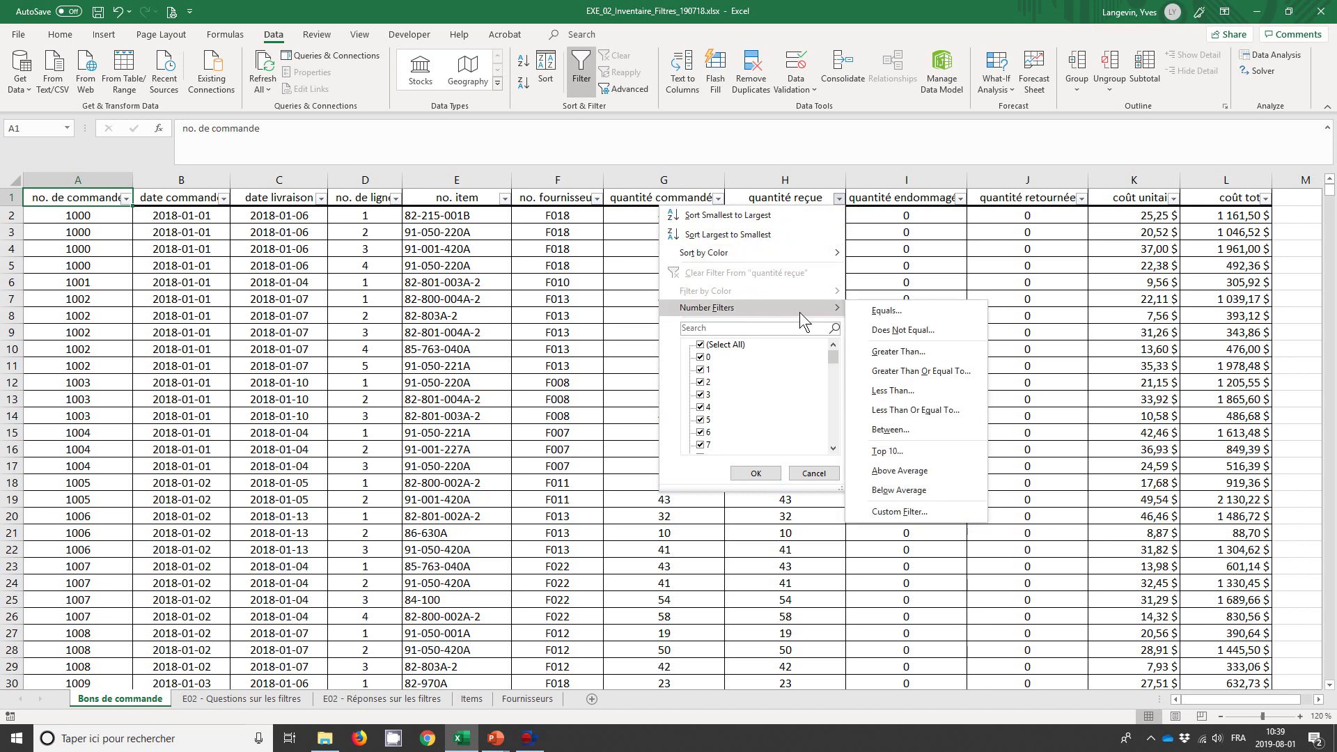
mouse_move(731, 308)
left_click(55, 215)
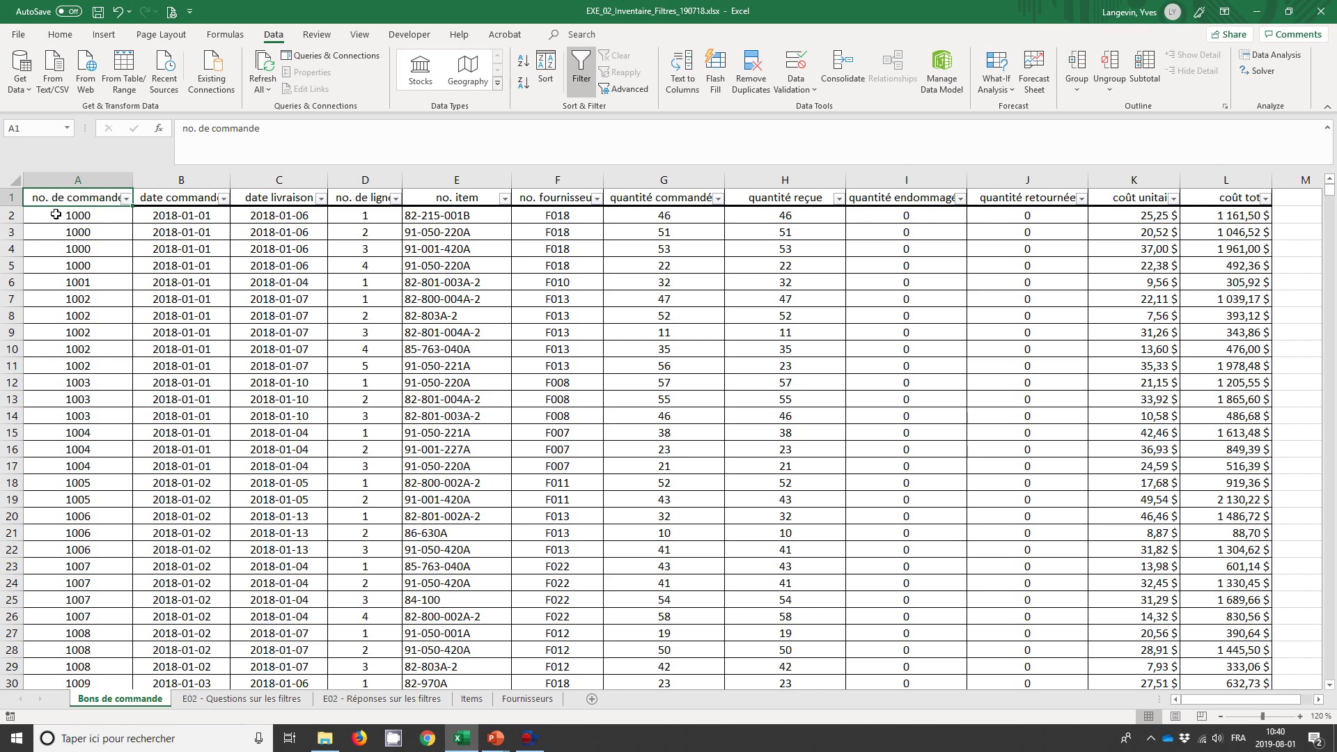
Read question 1 on the E02 - Questions sur les filtres sheet, select its answer cell, then return to Bons de commande.
left_click(221, 700)
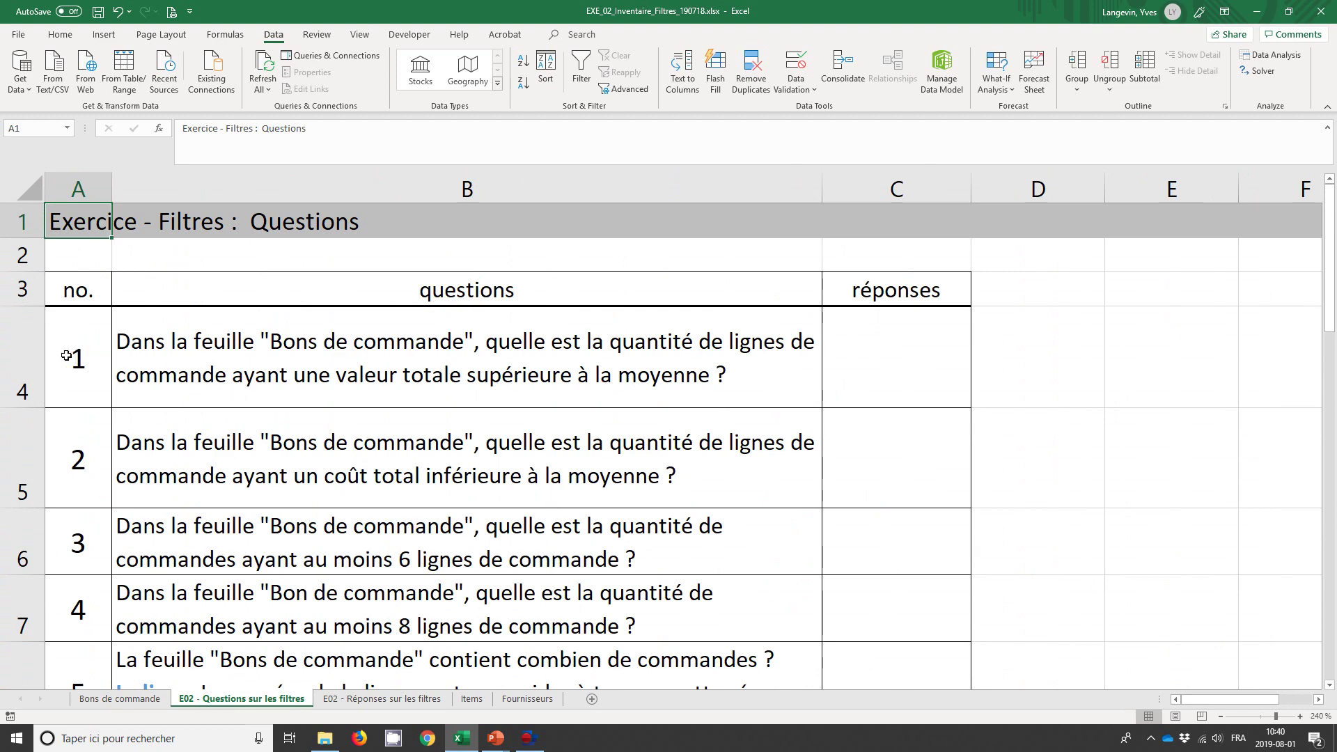
left_click_drag(67, 356, 475, 379)
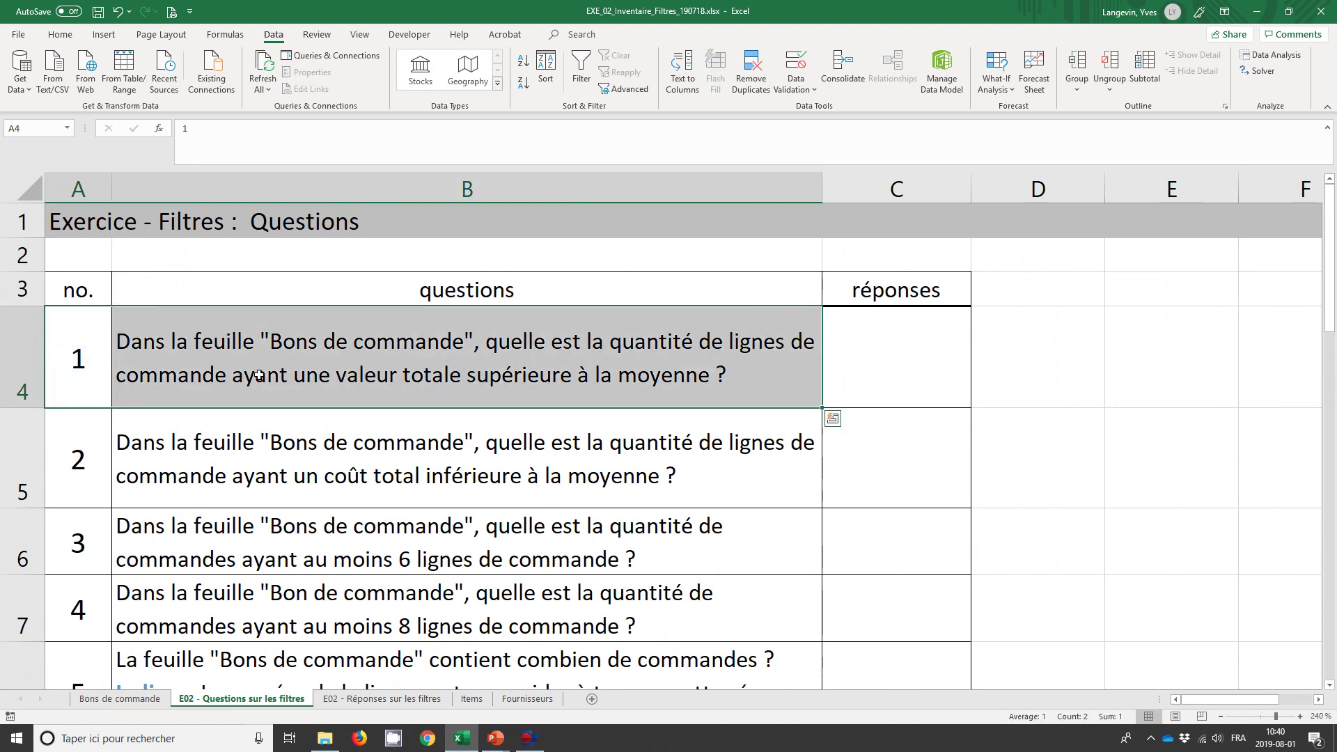
left_click(858, 360)
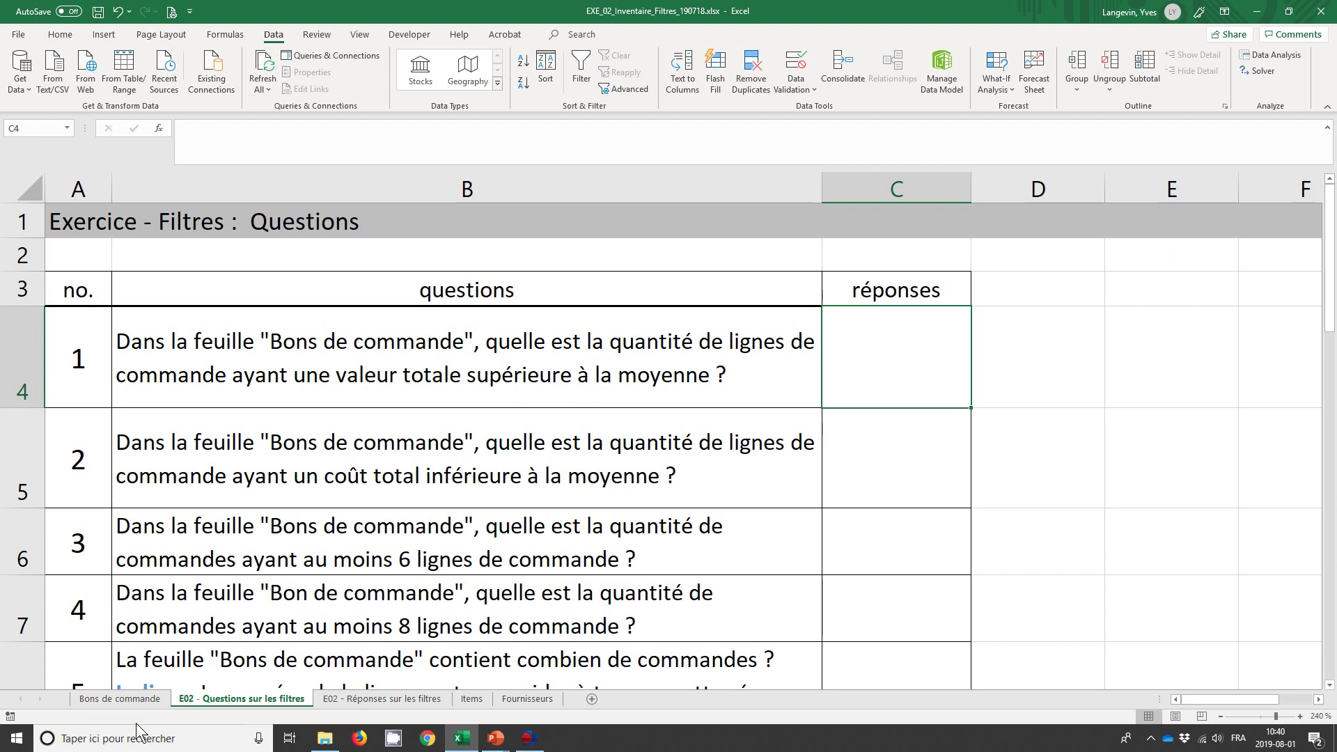
left_click(120, 698)
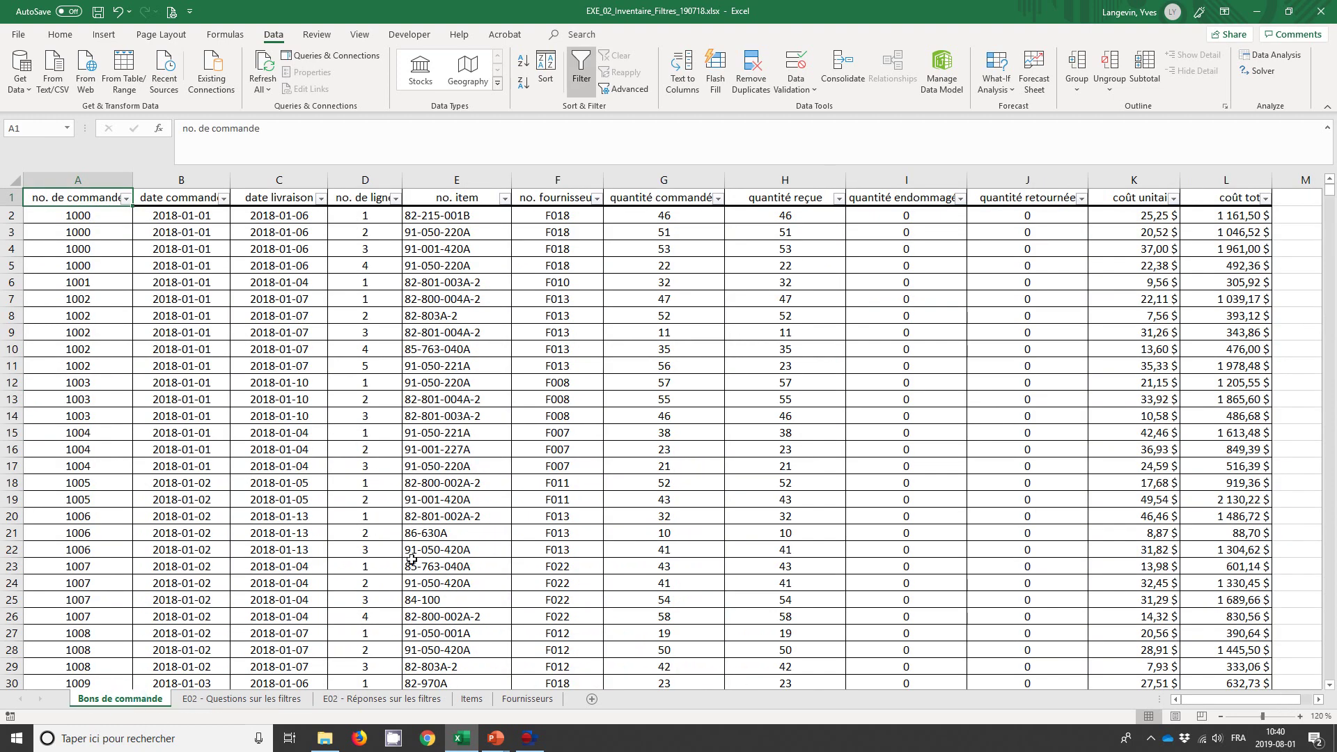
Check the table's extent, finding the last order line in row 5001, then return to the top.
left_click(1203, 181)
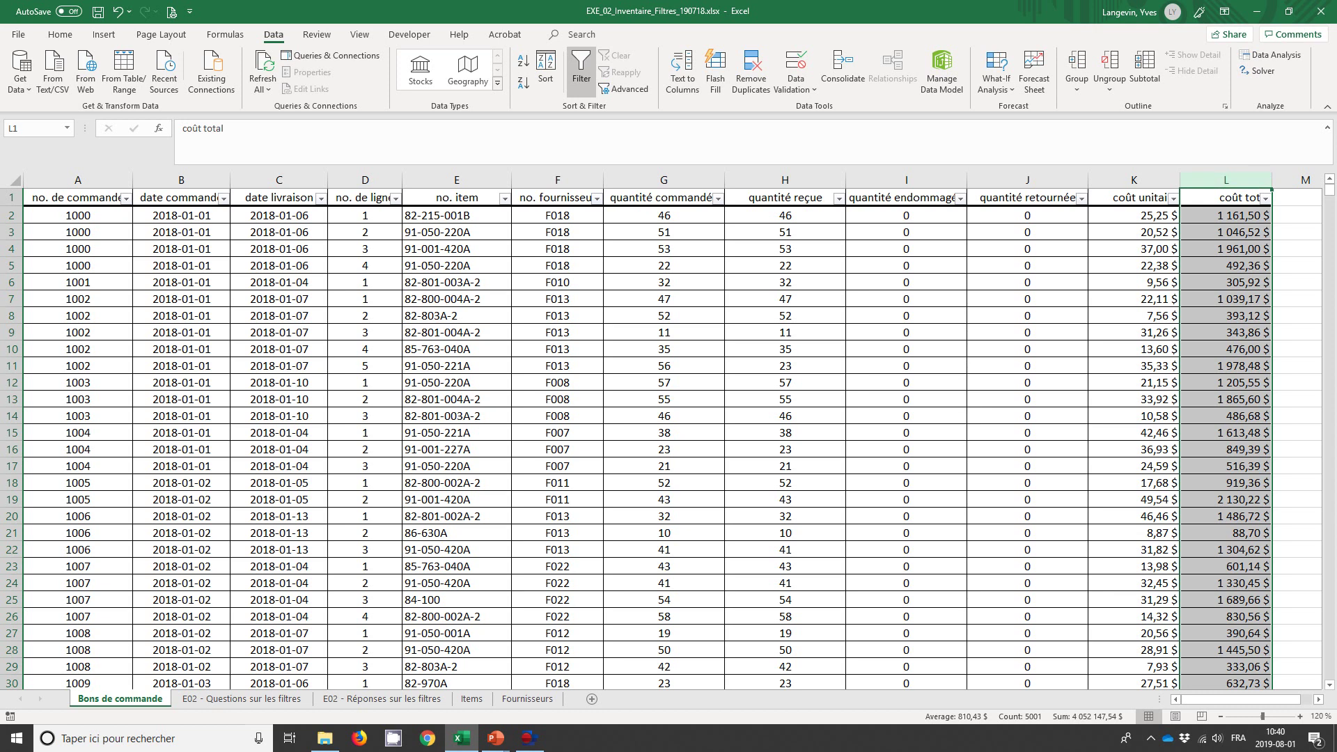
left_click(72, 197)
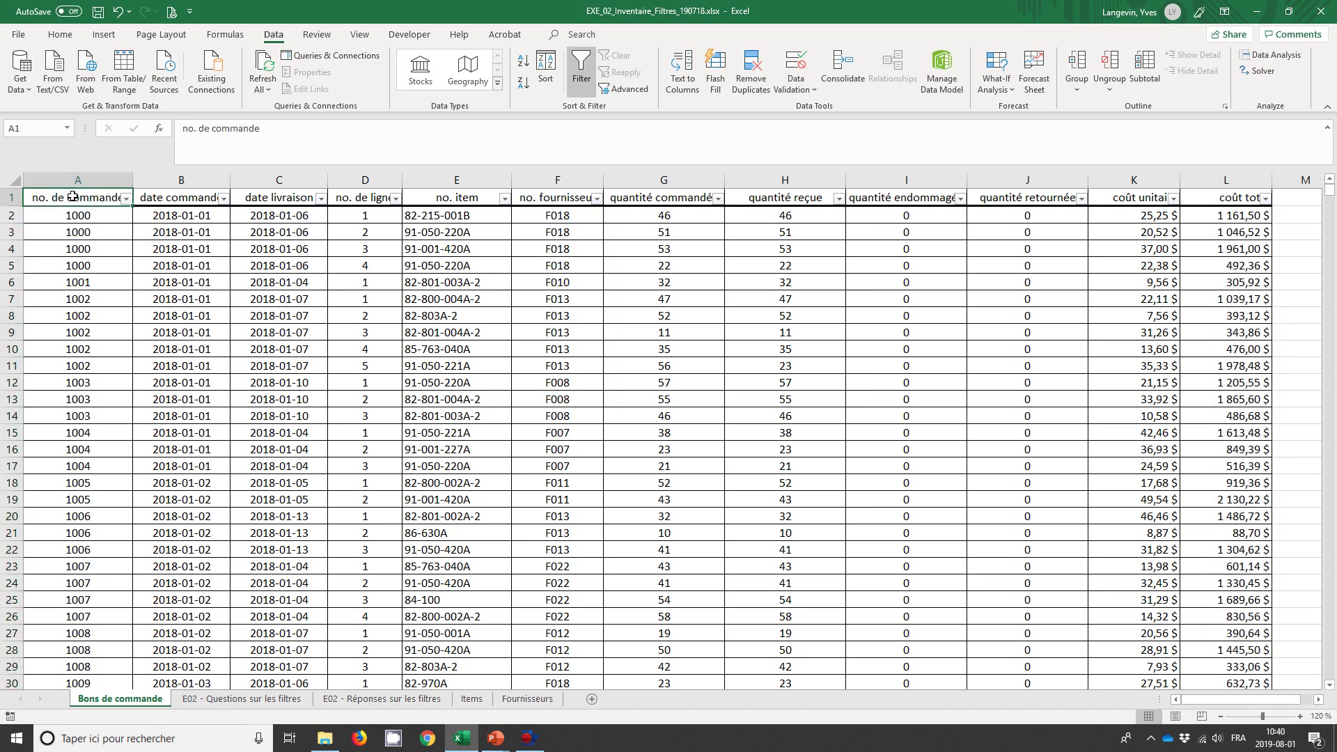
key("End")
key("Down")
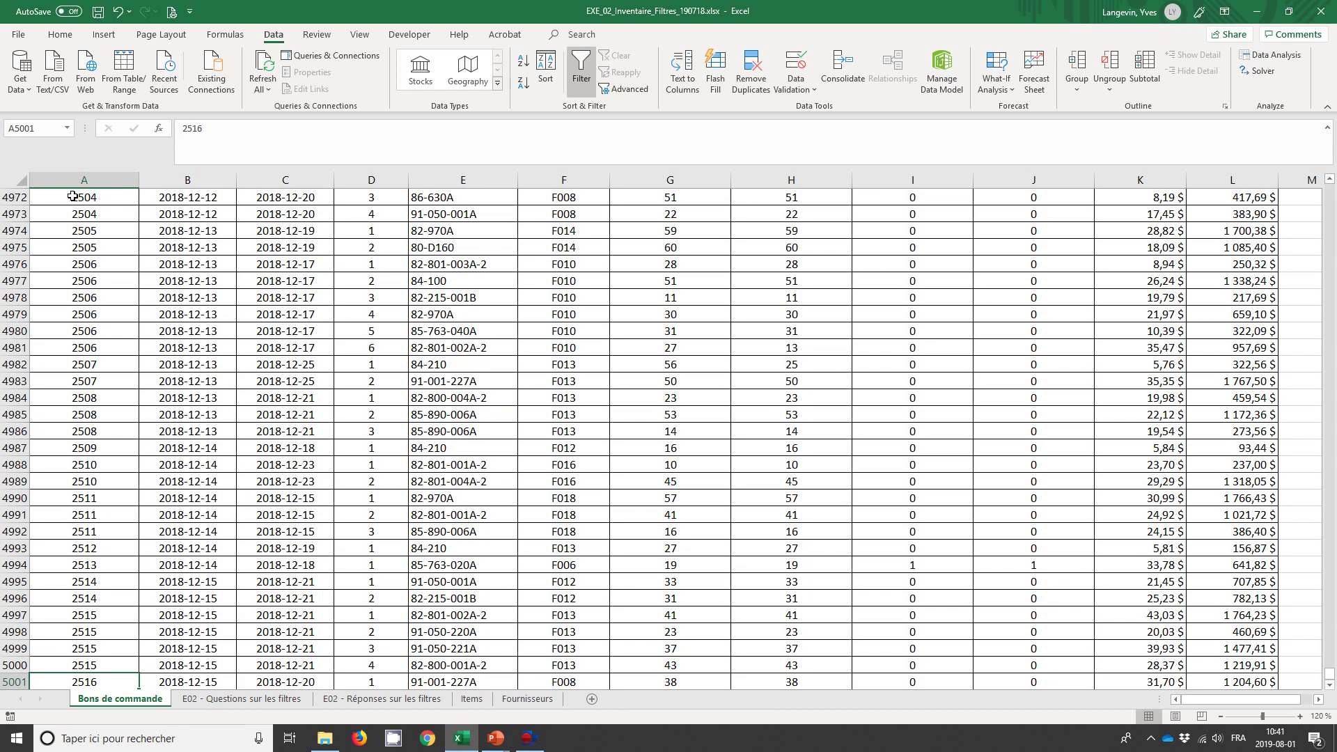
left_click(15, 682)
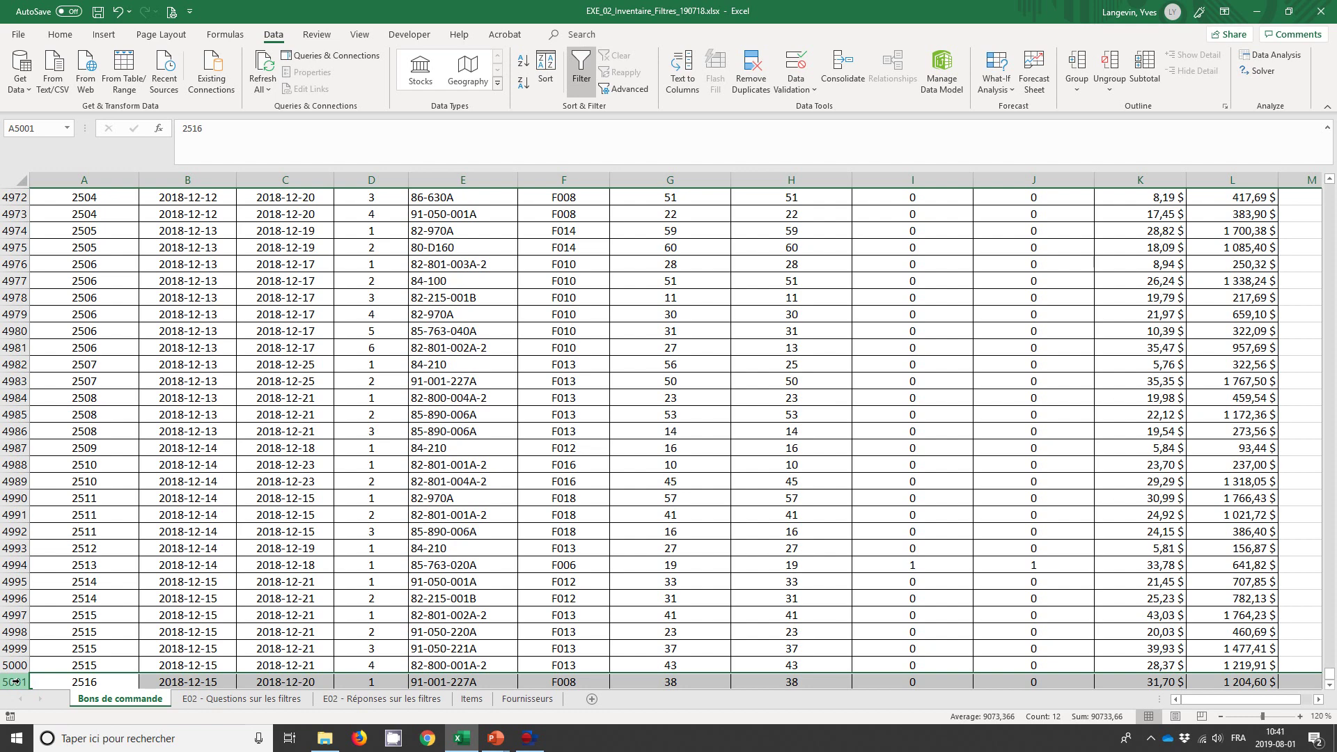
key("ctrl+Home")
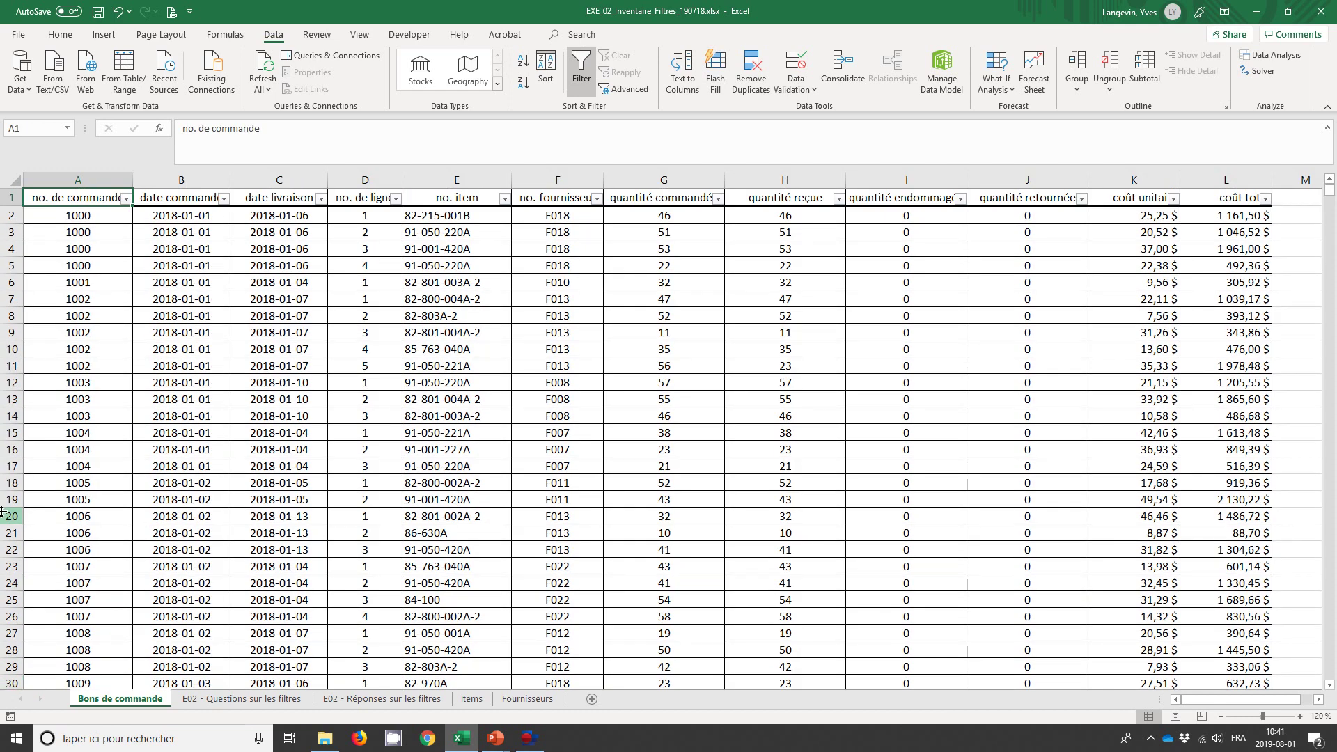
left_click(11, 196)
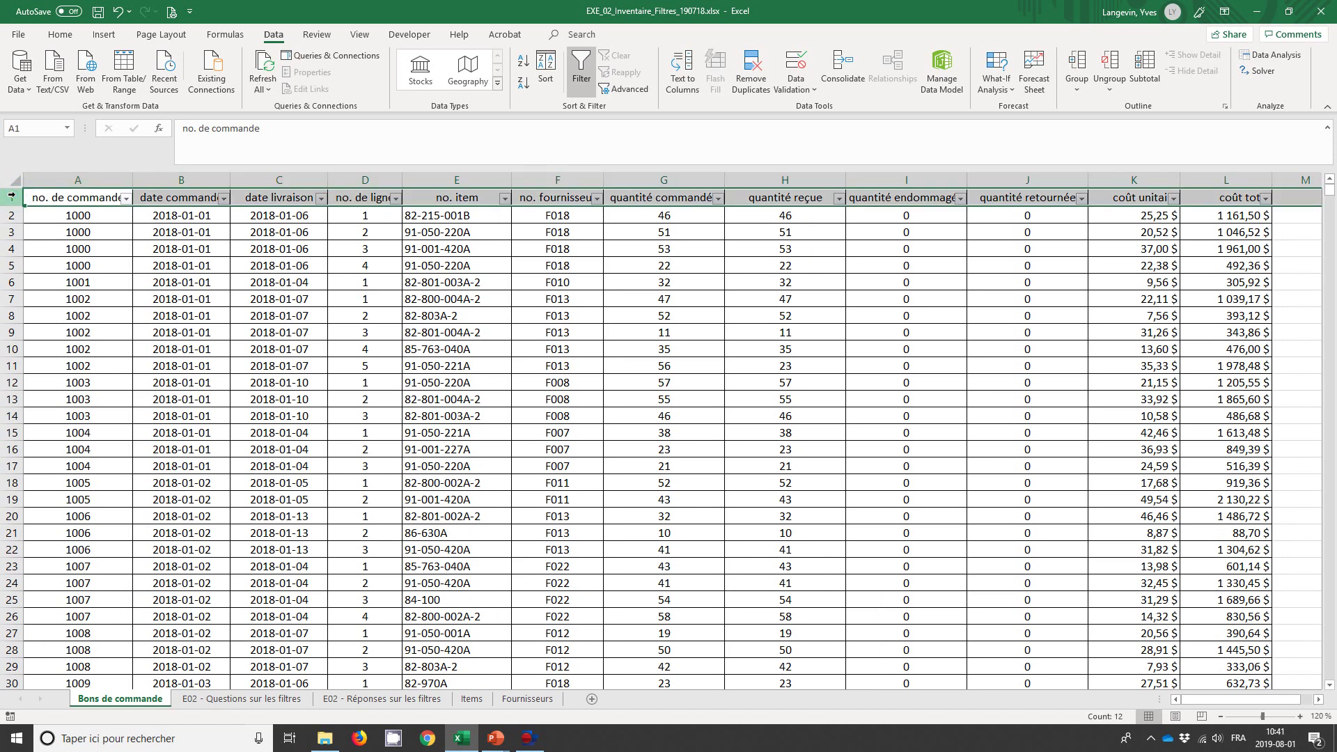
Filter coût total to Above Average, leaving 2156 of 5000 order lines.
left_click(1187, 218)
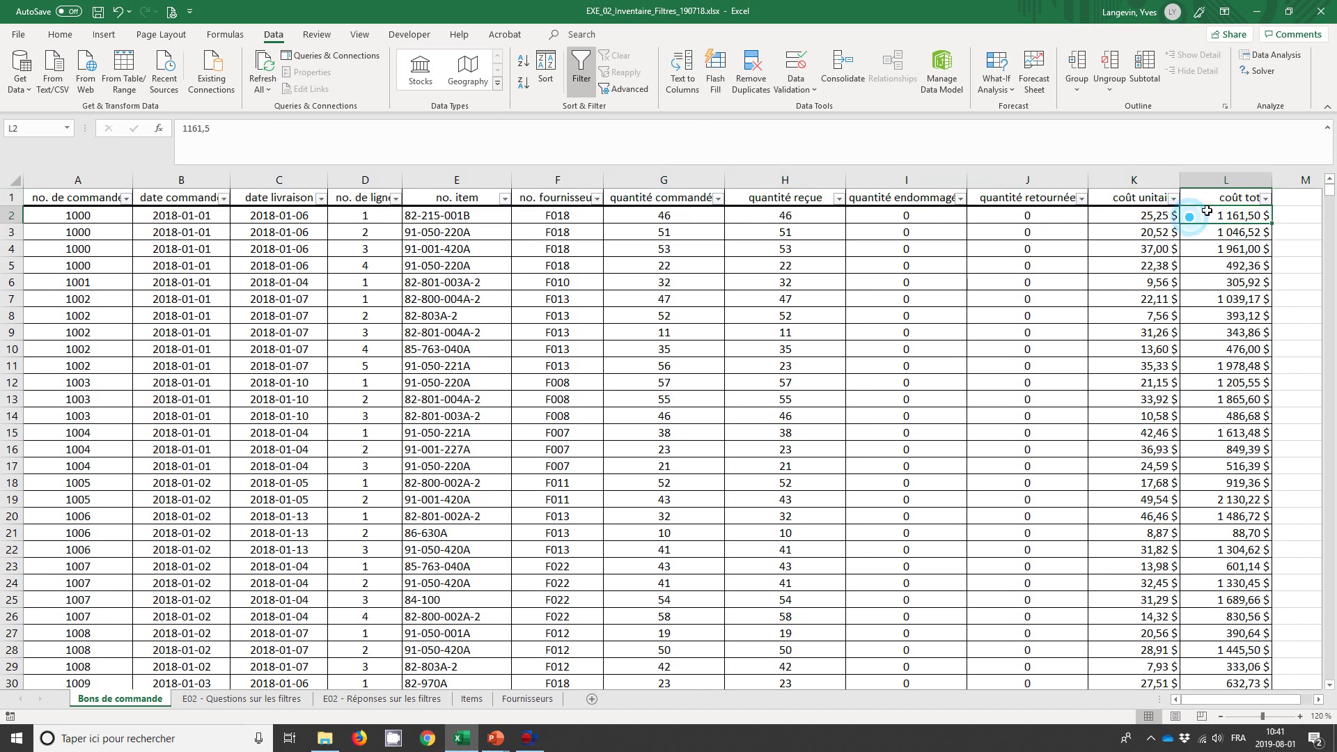
left_click(1265, 199)
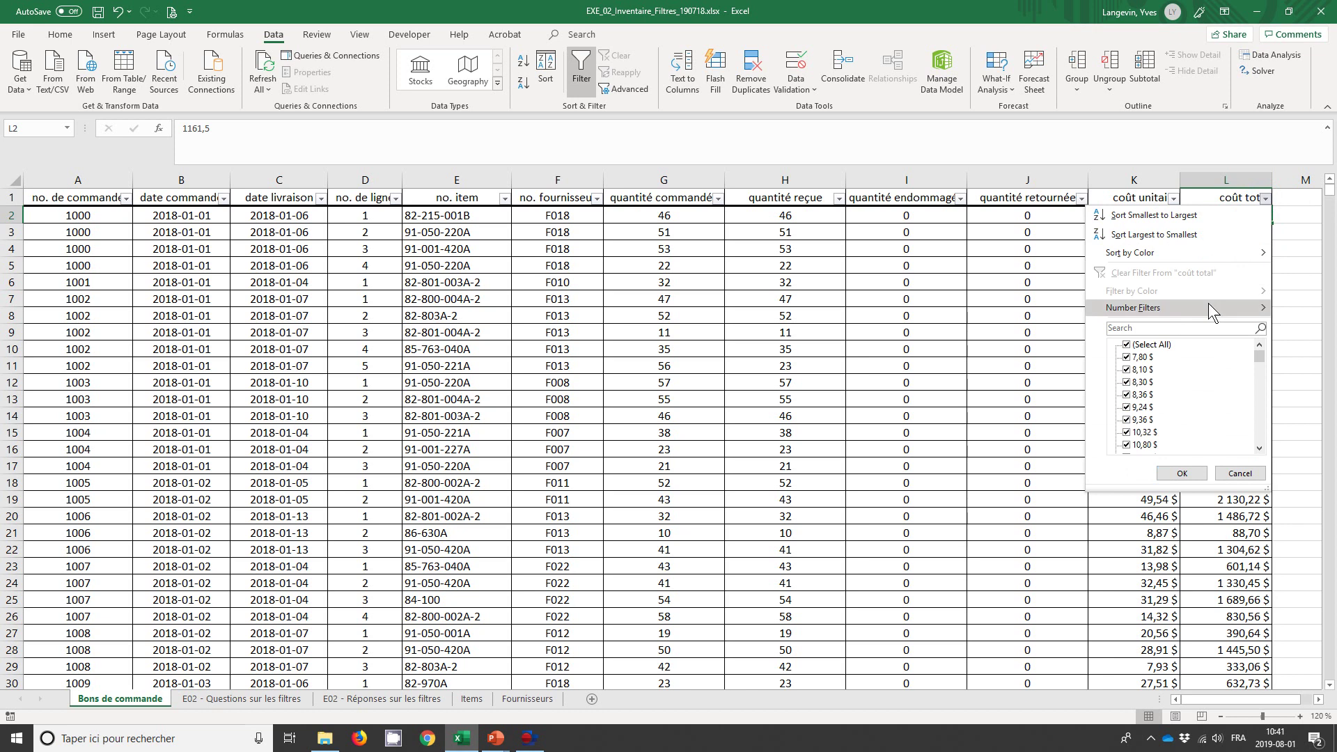
mouse_move(1170, 307)
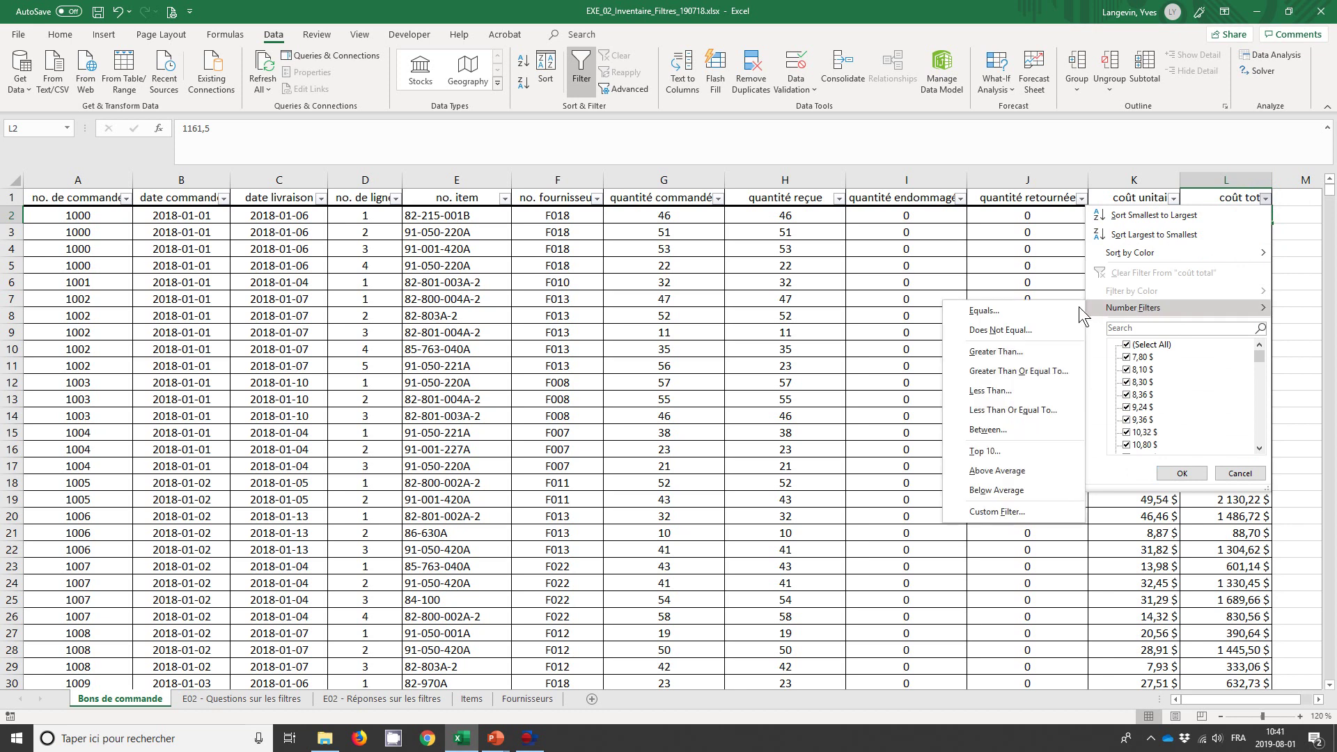
left_click(1040, 470)
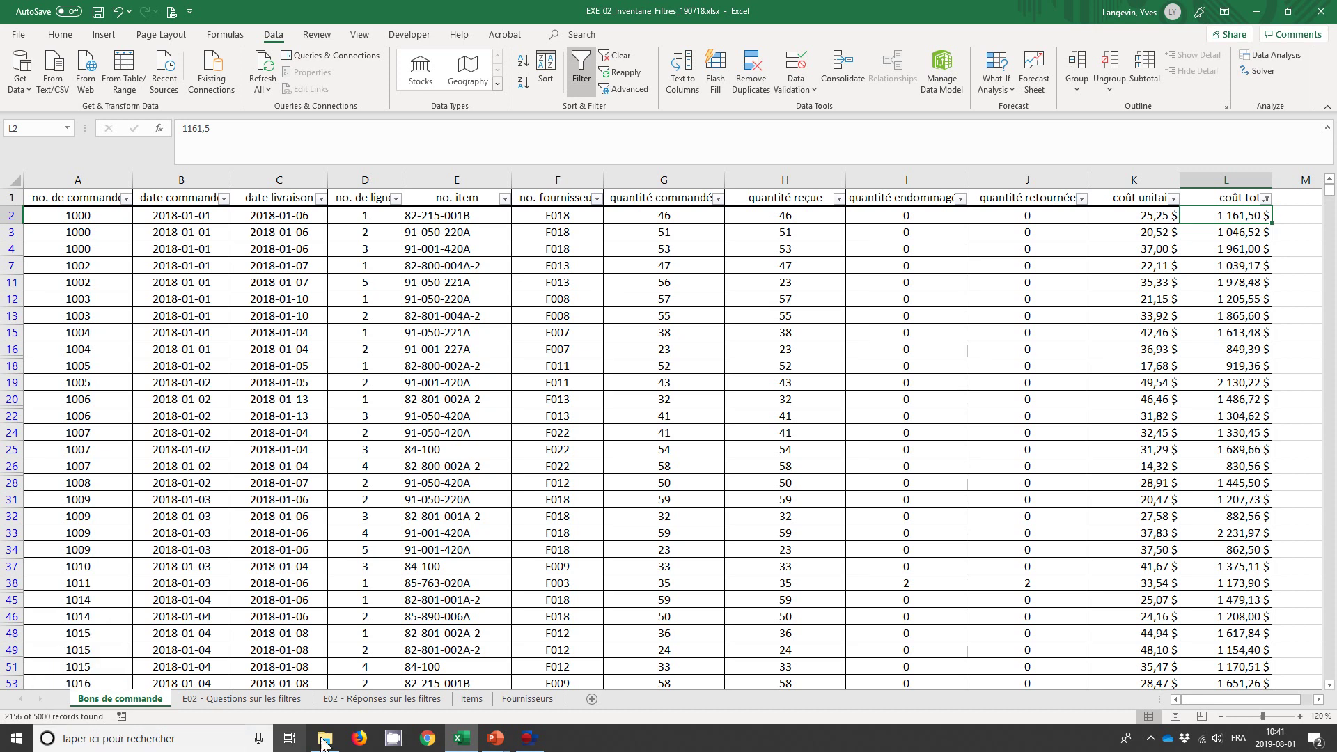
Enter 2156 as the answer to question 1 on the questions sheet.
left_click(299, 701)
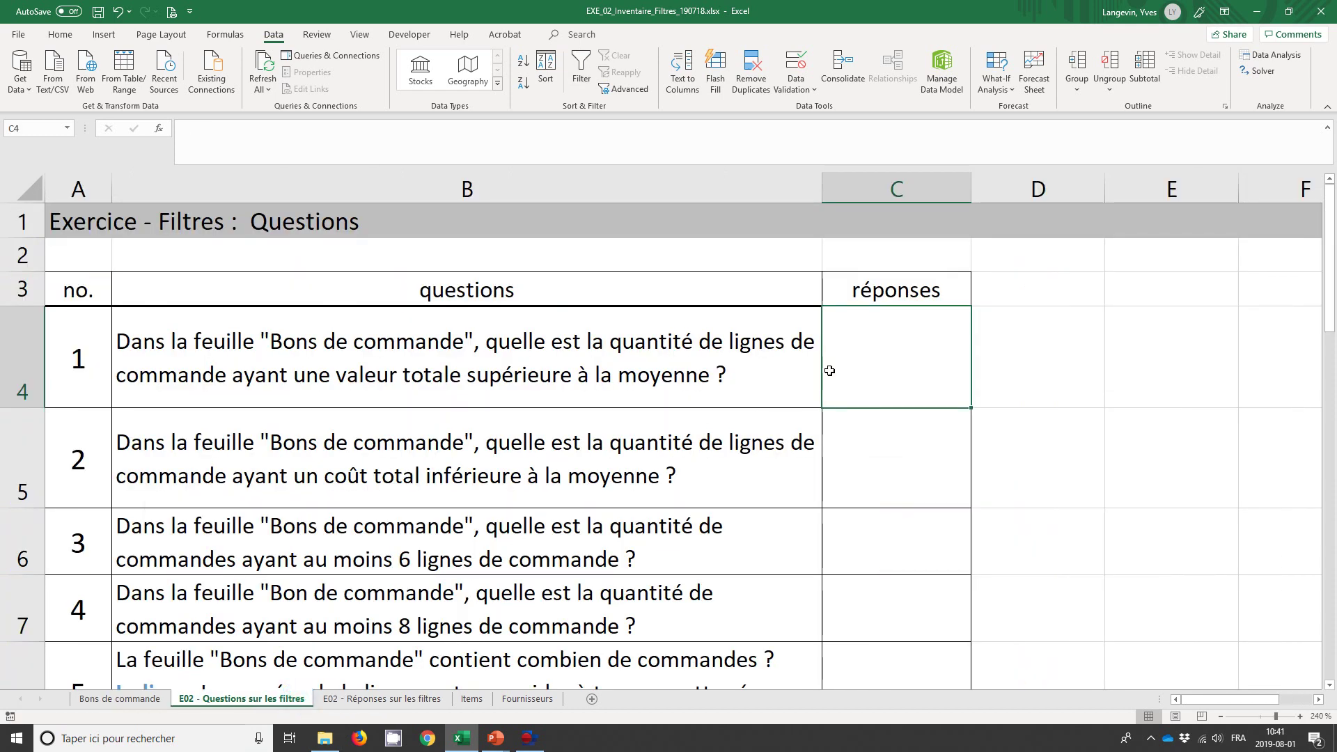
type("2156")
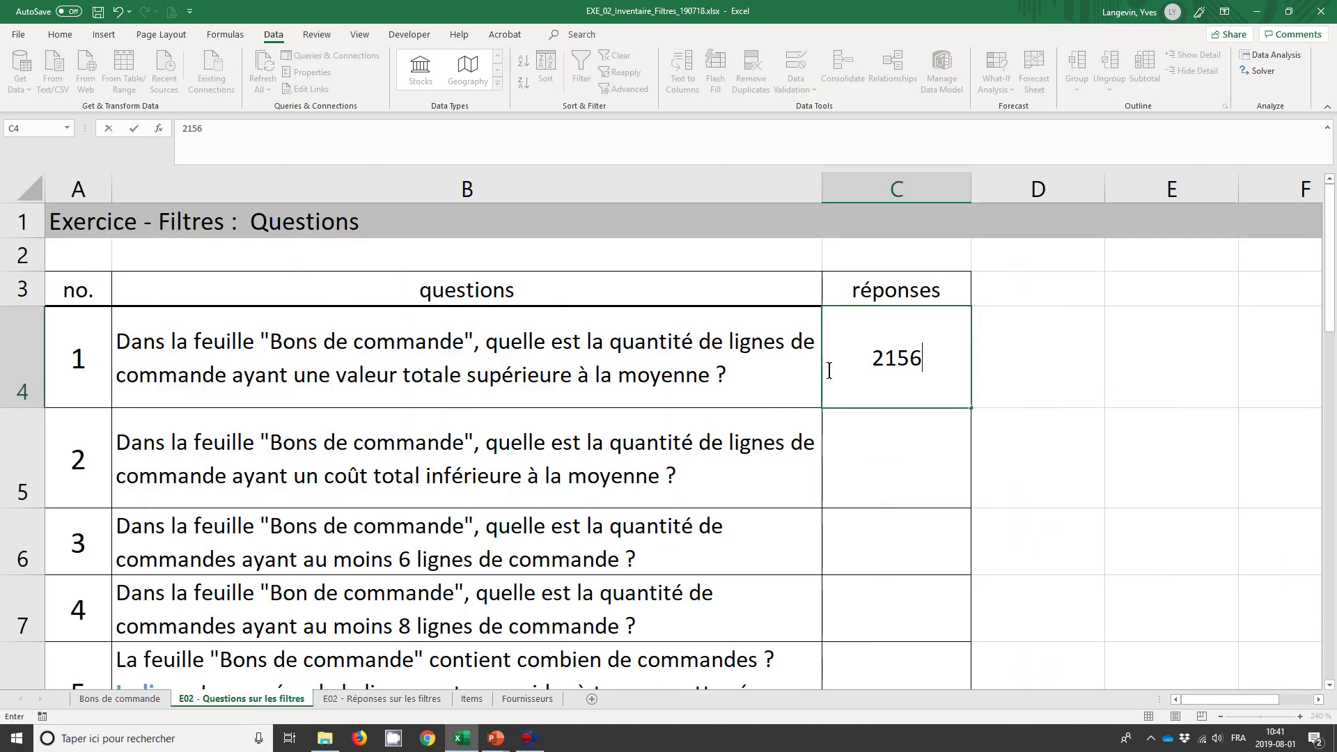
key("Return")
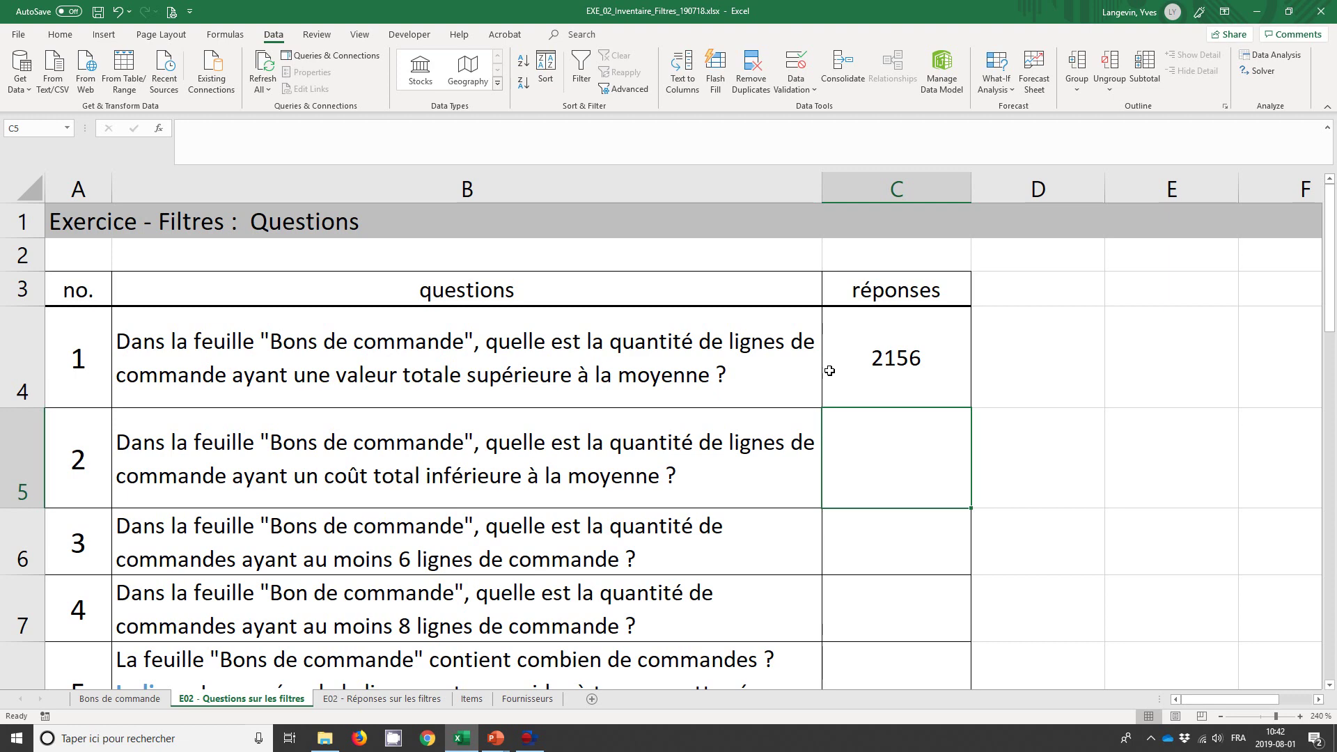
Clear the above-average filter from coût total on Bons de commande and return to the questions sheet.
left_click(119, 699)
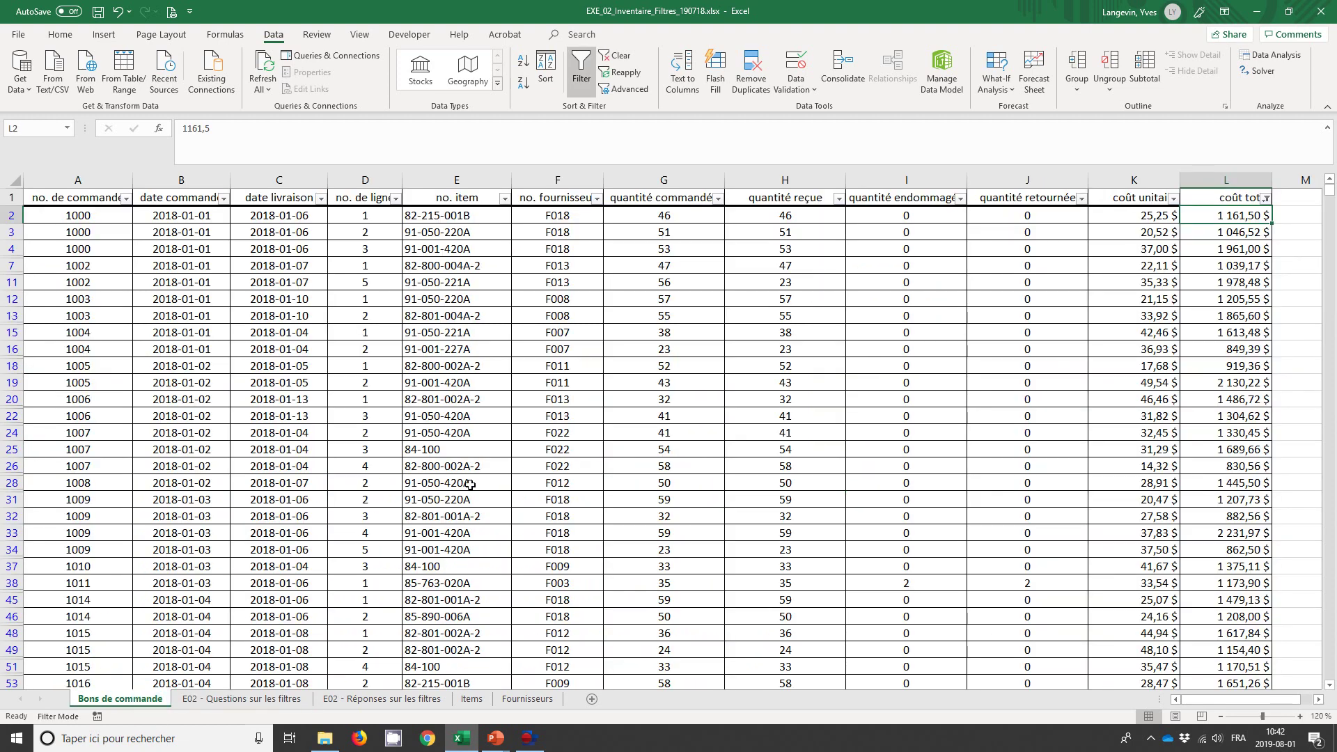
left_click(1266, 201)
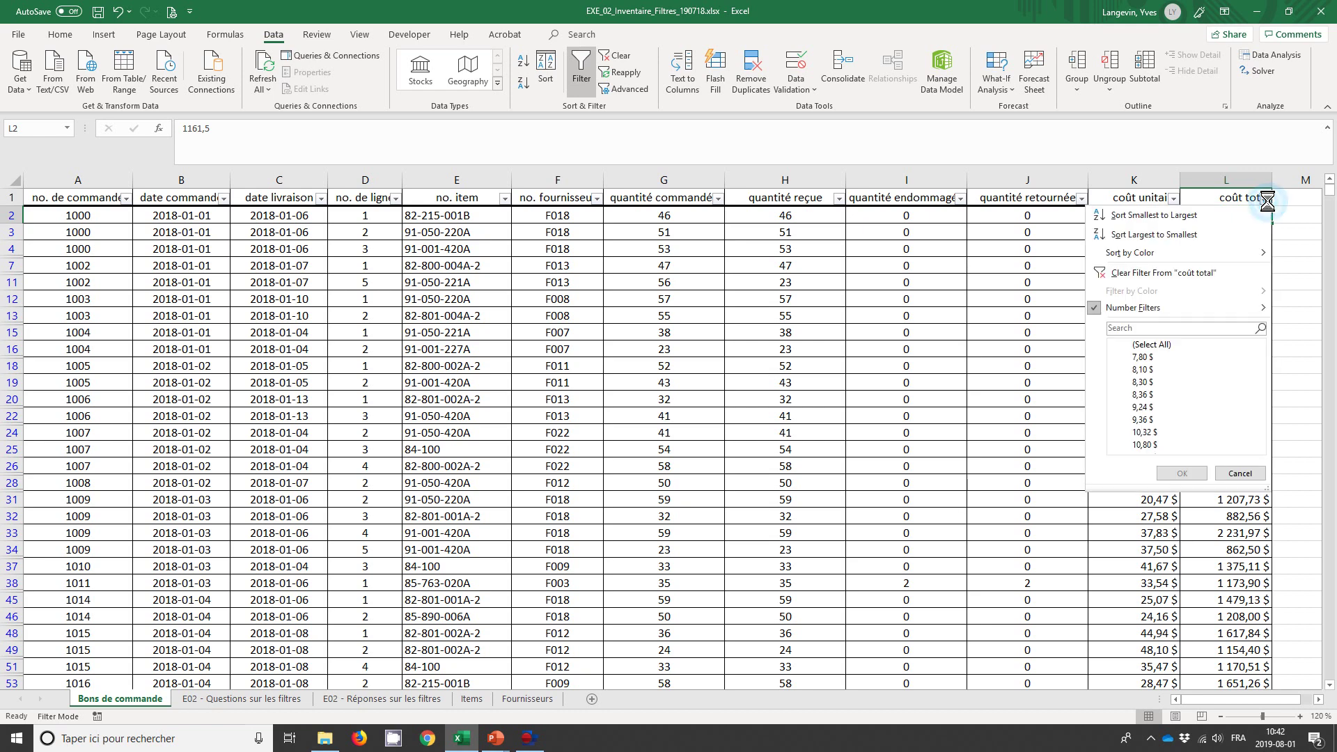
left_click(1198, 276)
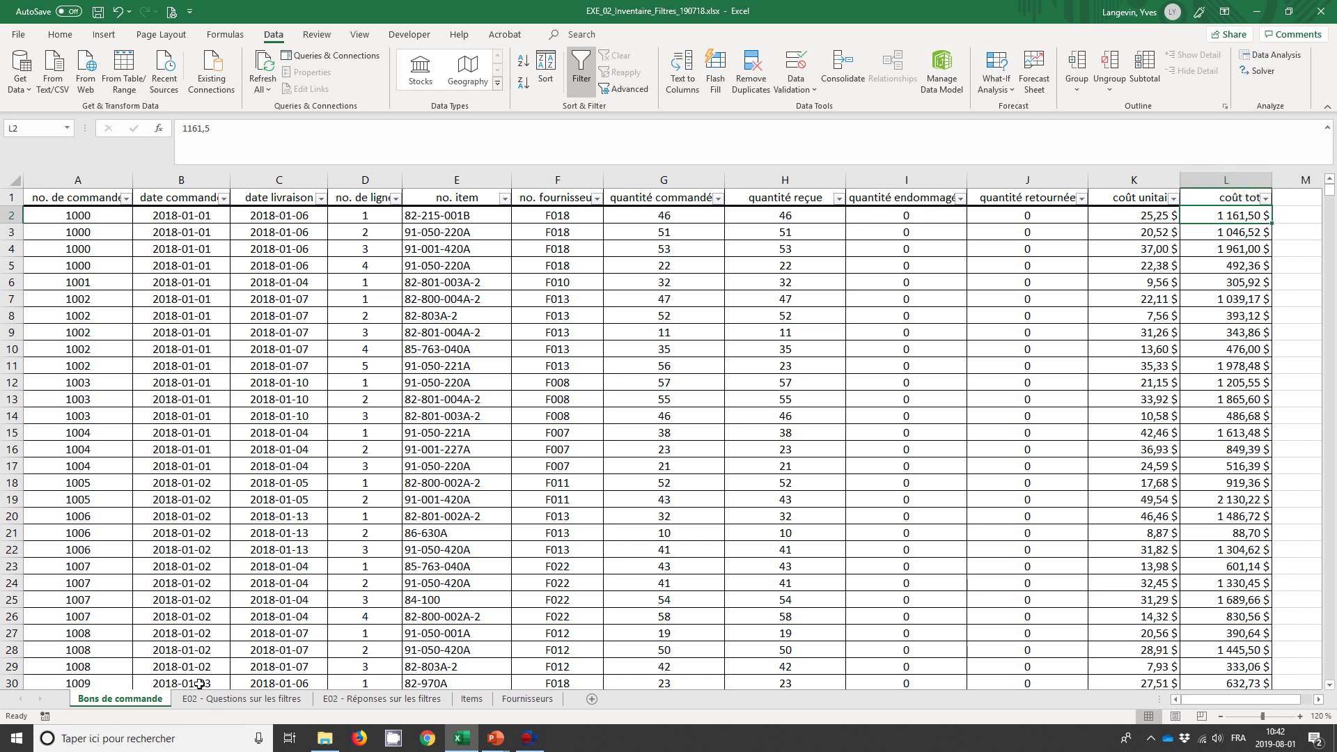
left_click(228, 699)
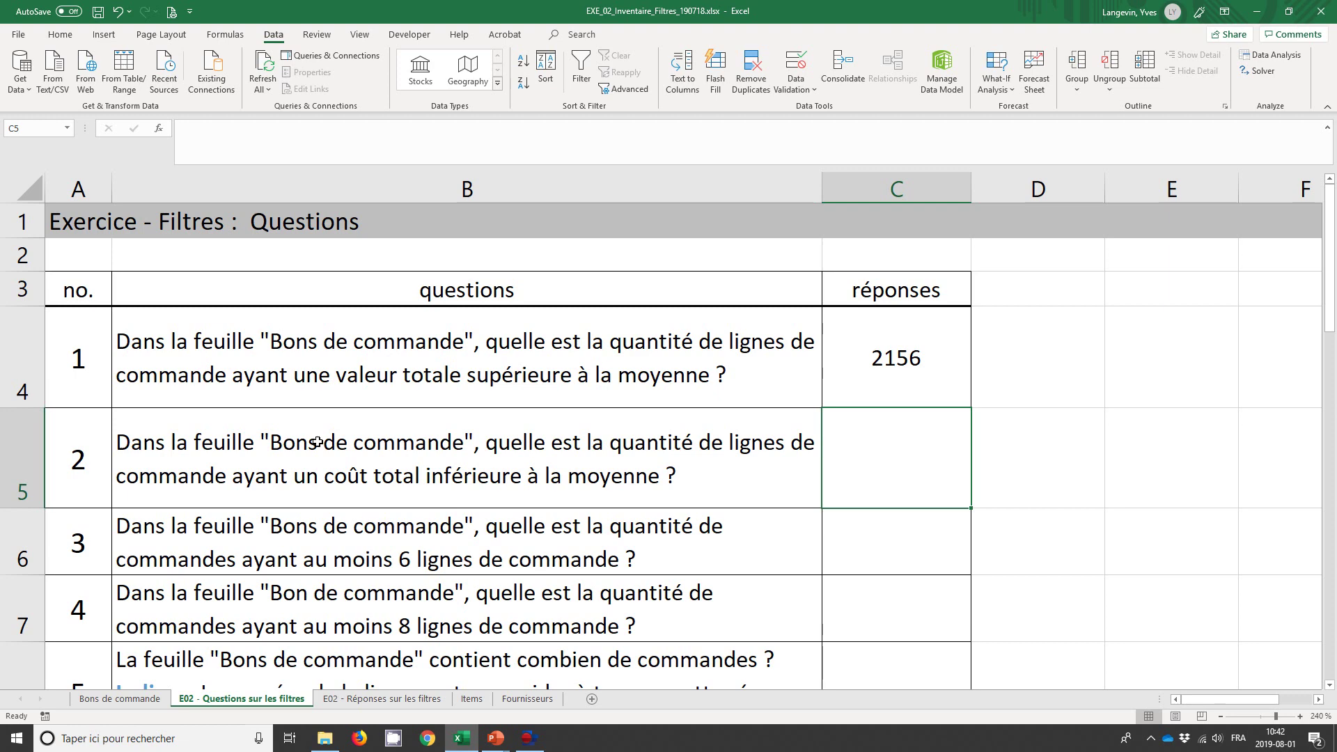
Filter coût total to Below Average and enter 2844 as the answer to question 2.
left_click(120, 698)
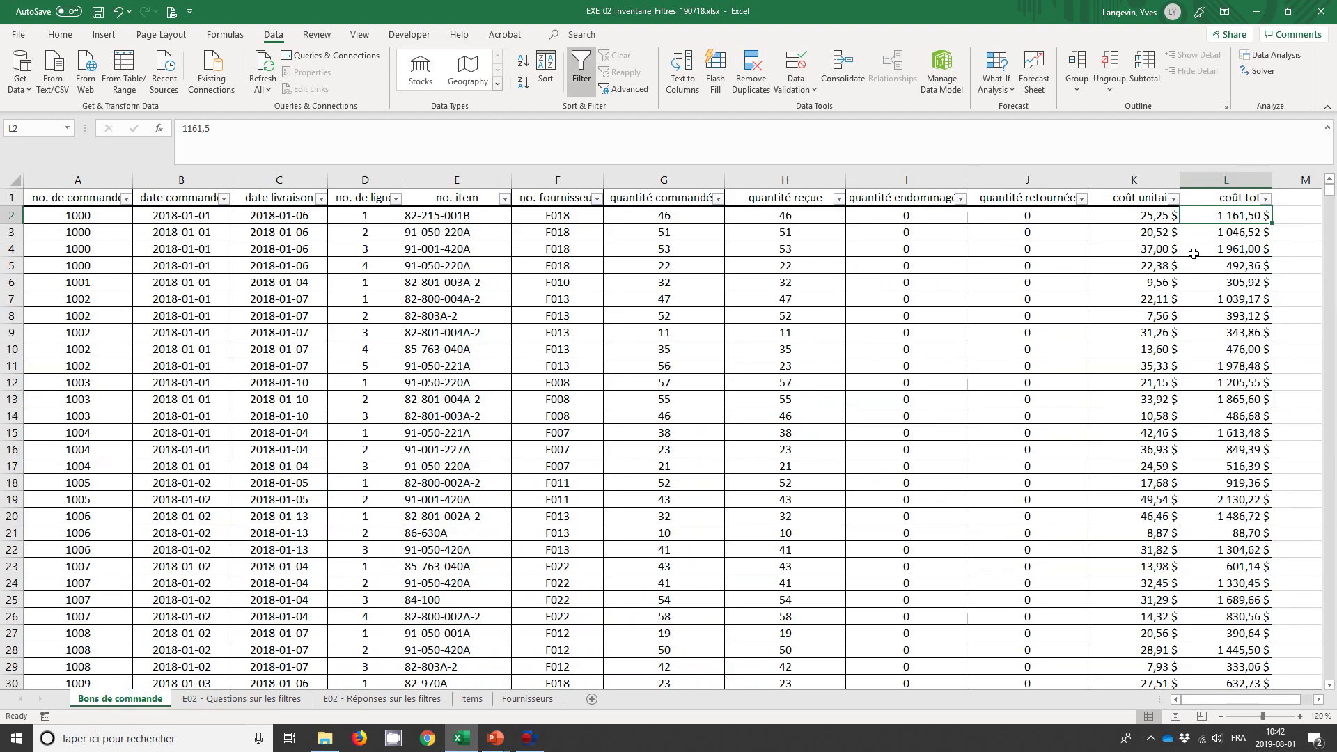
left_click(1265, 199)
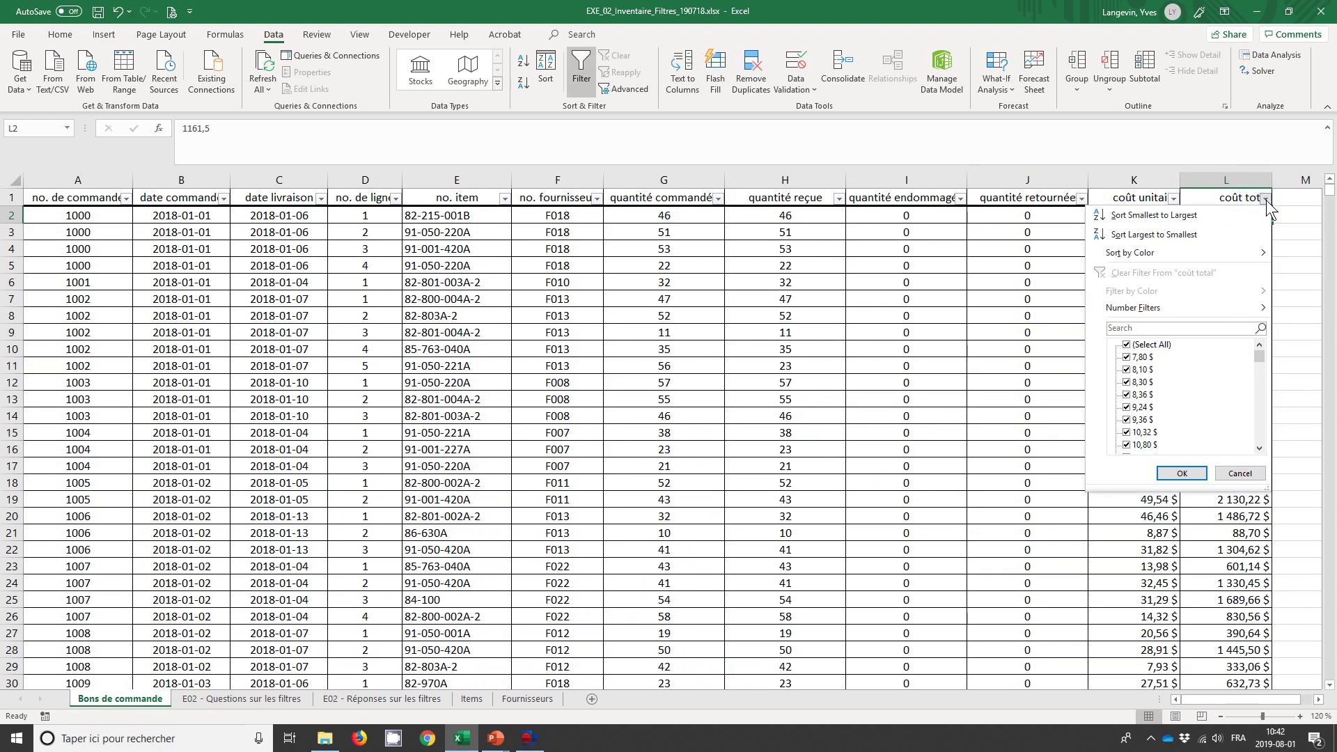
mouse_move(1170, 307)
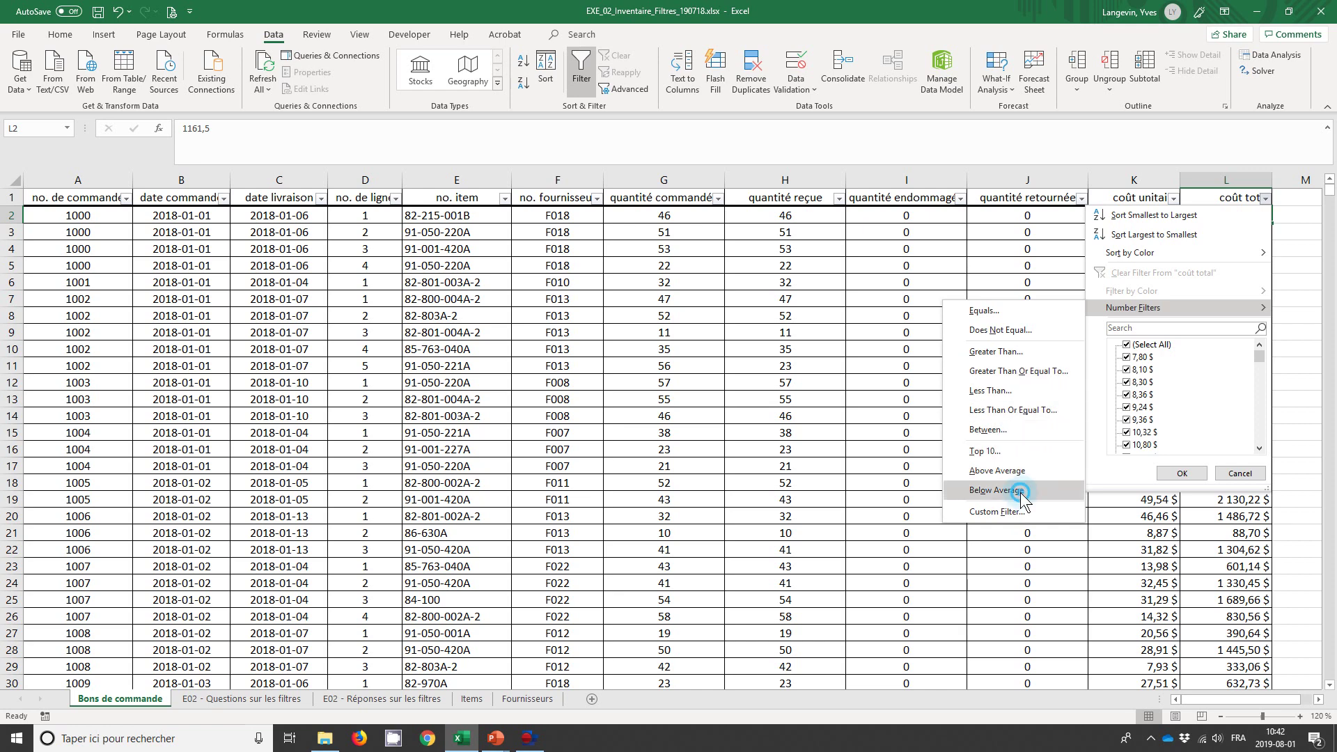
left_click(996, 491)
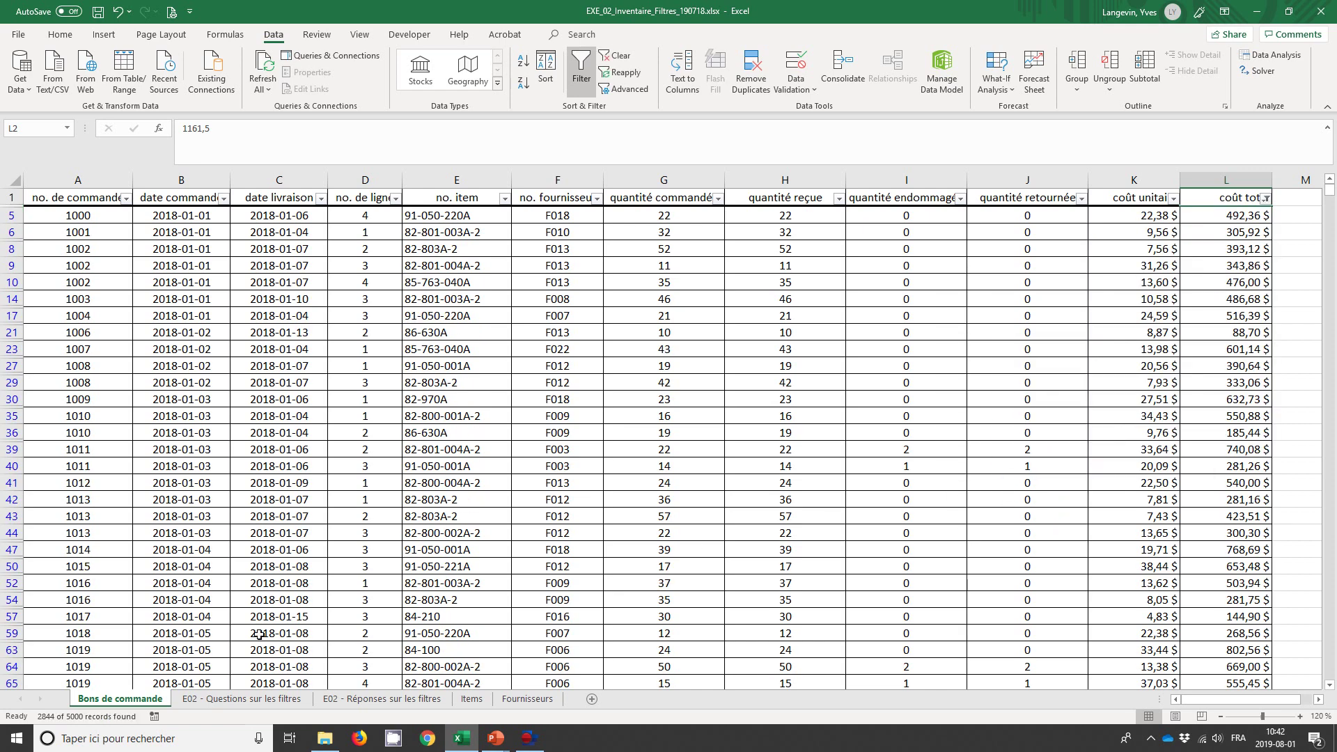
left_click(226, 700)
type("2844")
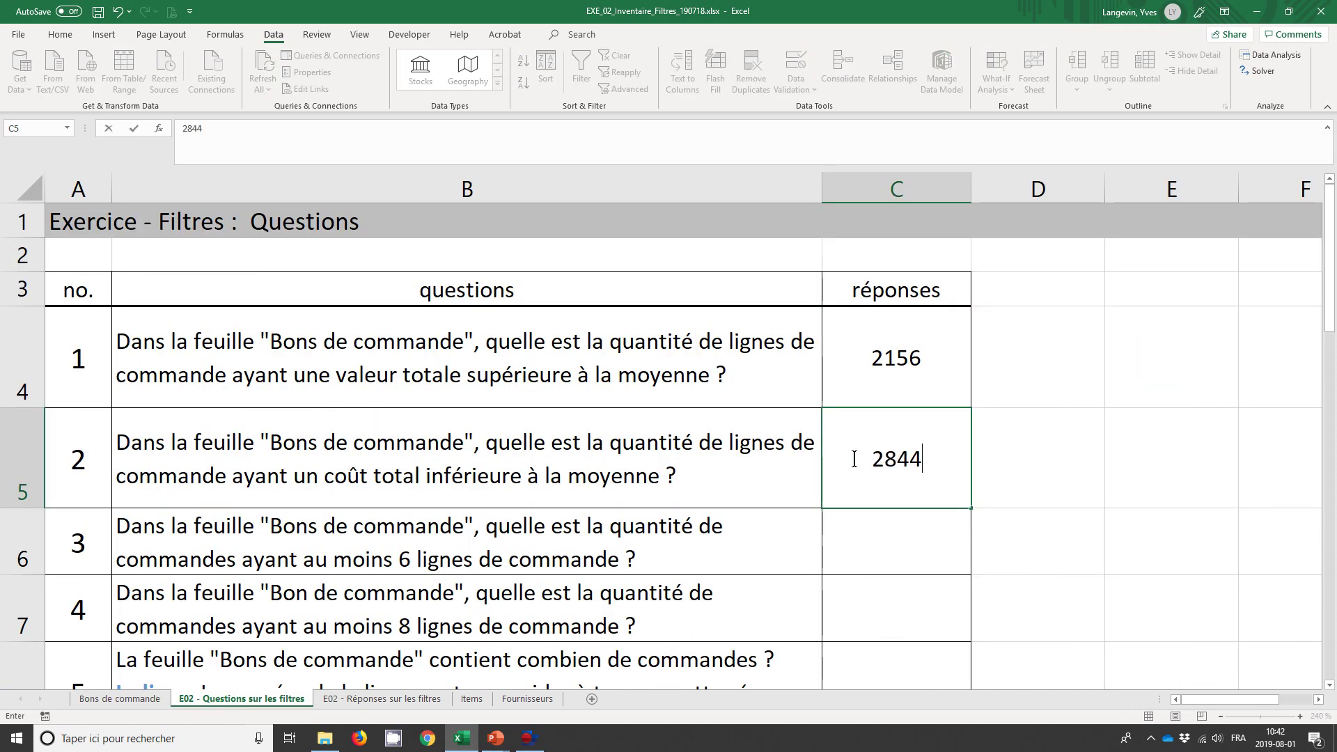
key("Return")
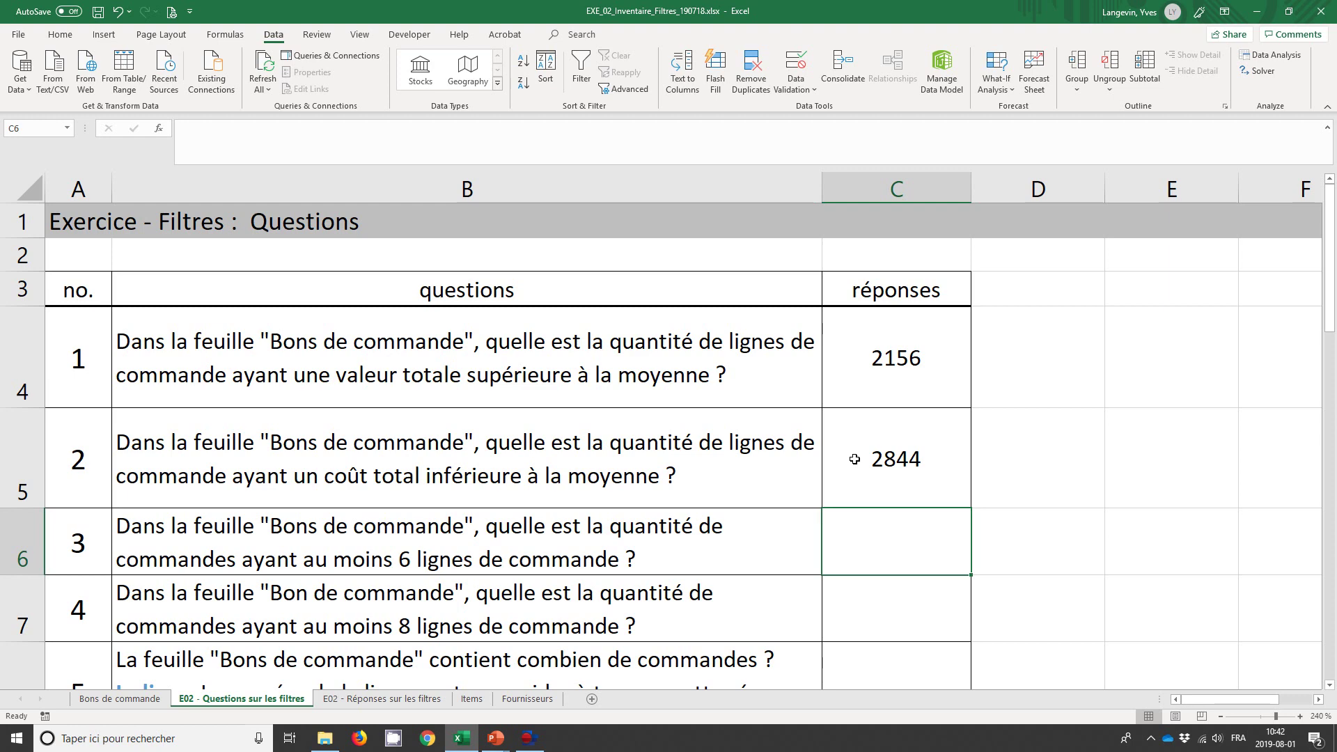
Check that answers C4 and C5 sum to the total with a temporary formula in D5, then delete it.
key("Up")
key("Right")
type("=")
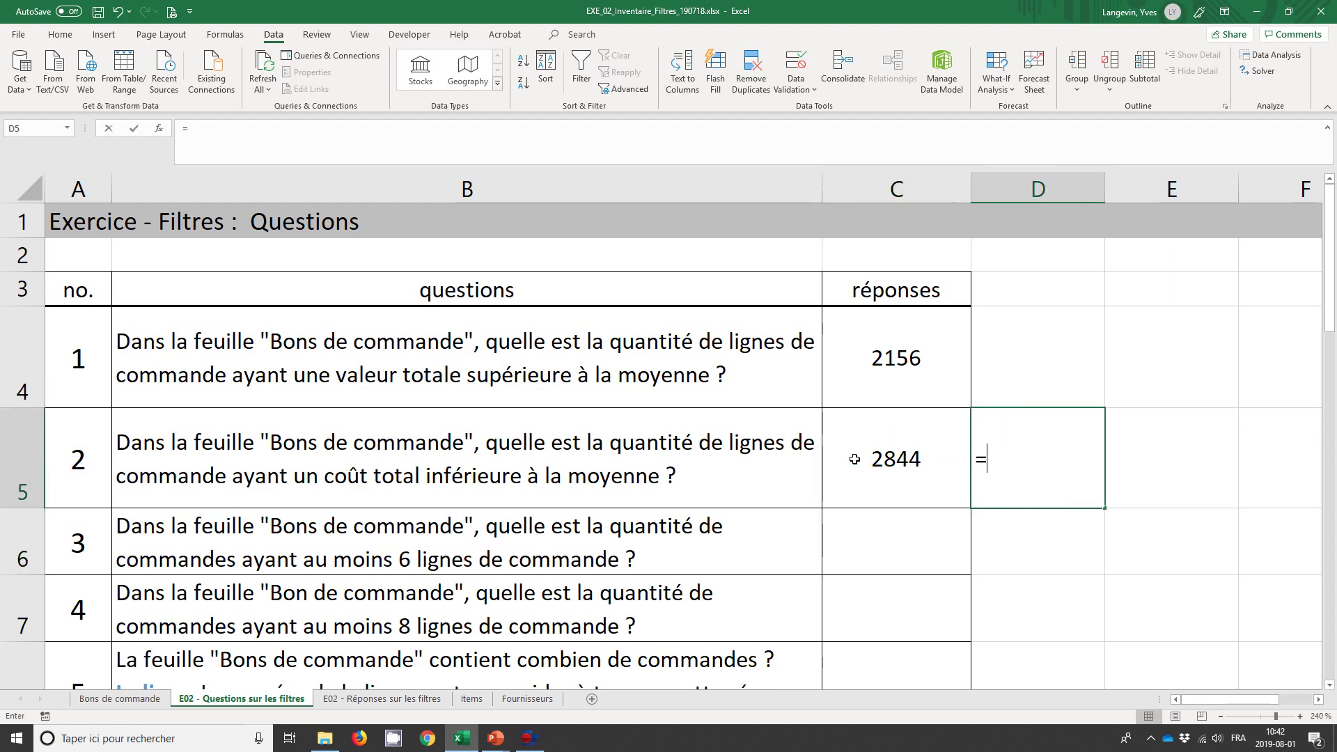
key("Up")
key("Left")
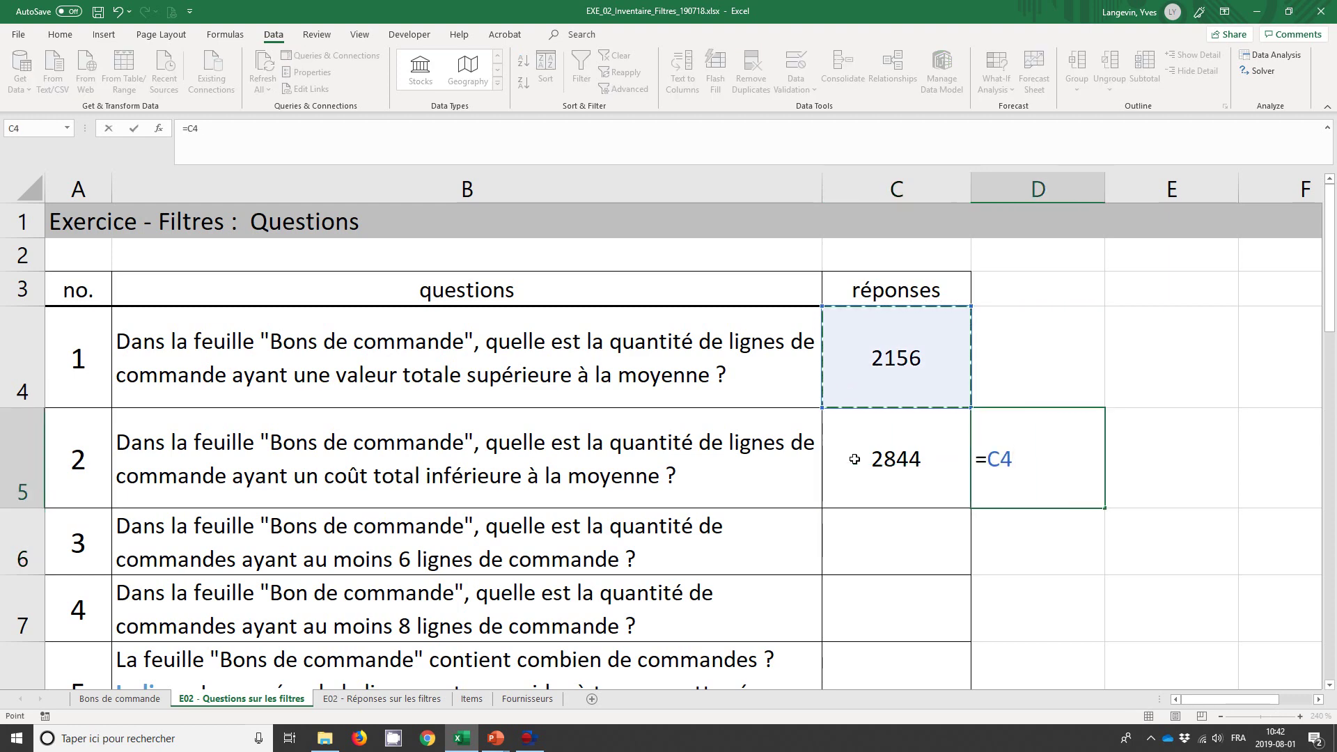
type("+")
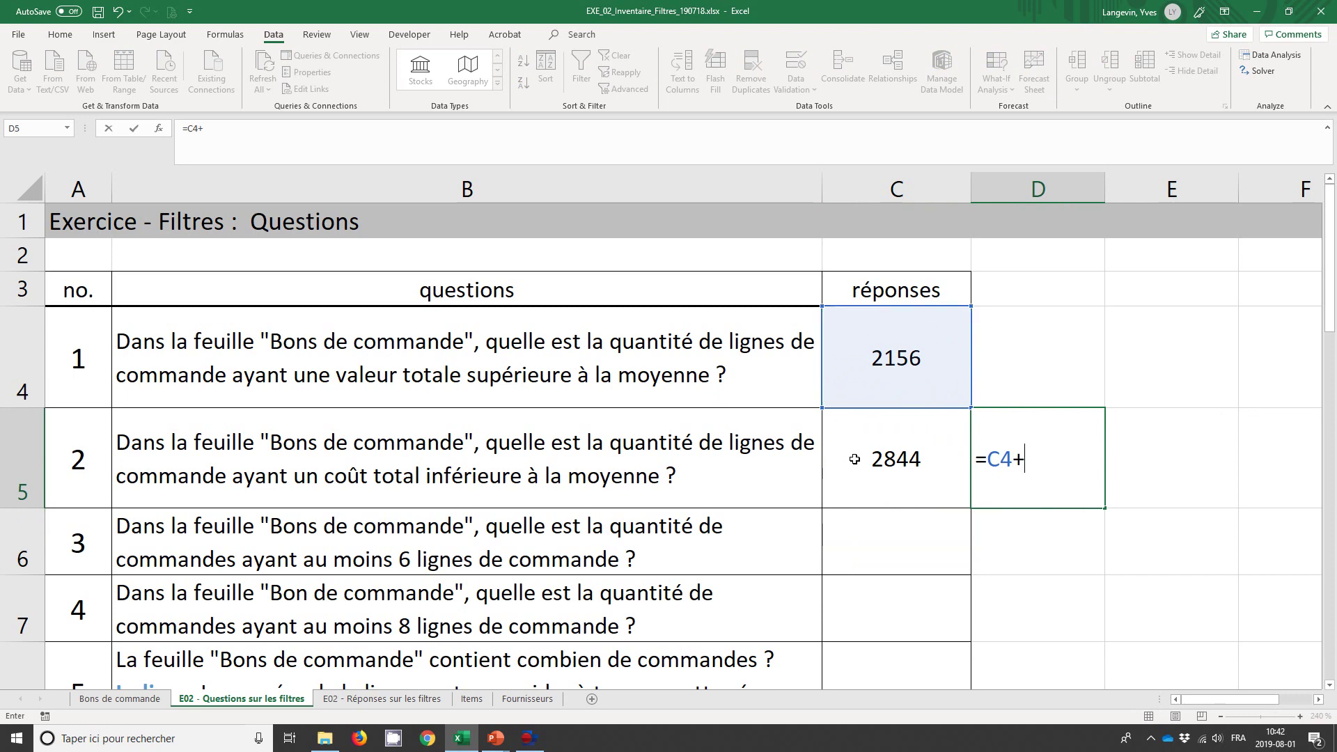
key("Left")
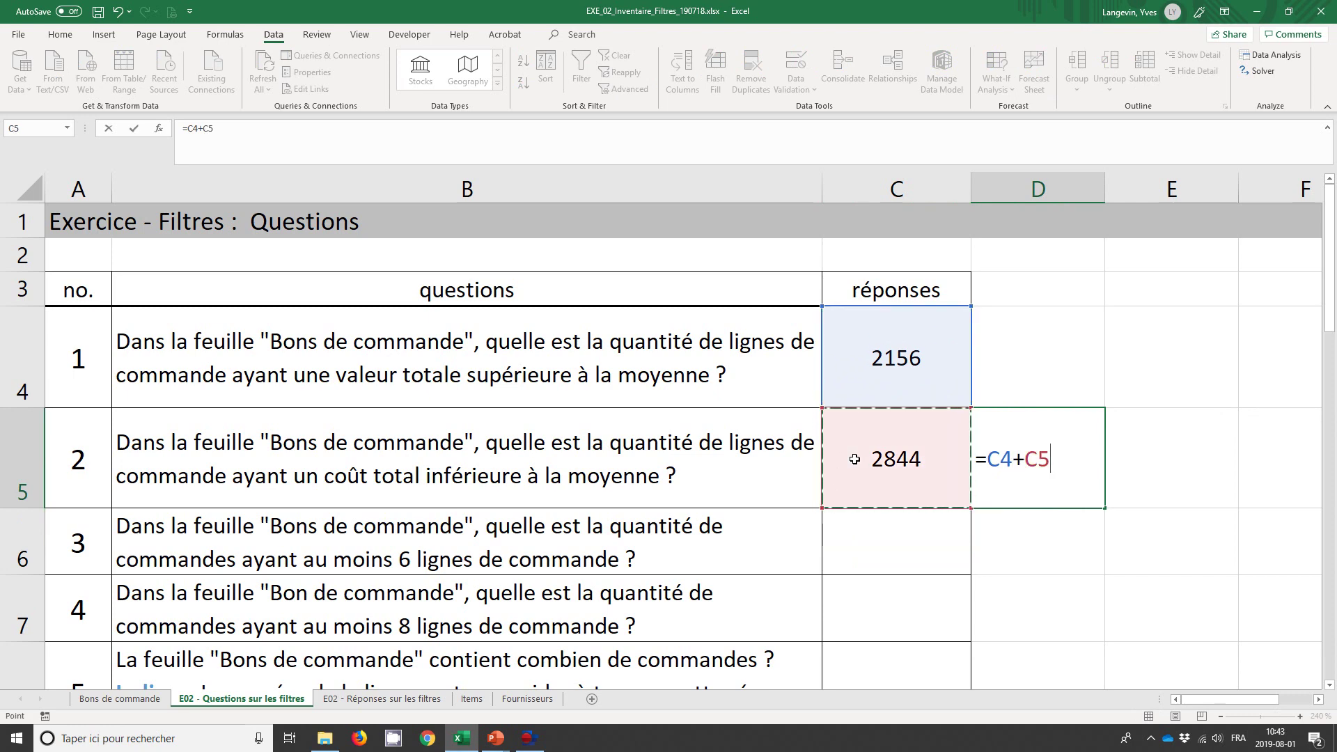
key("Return")
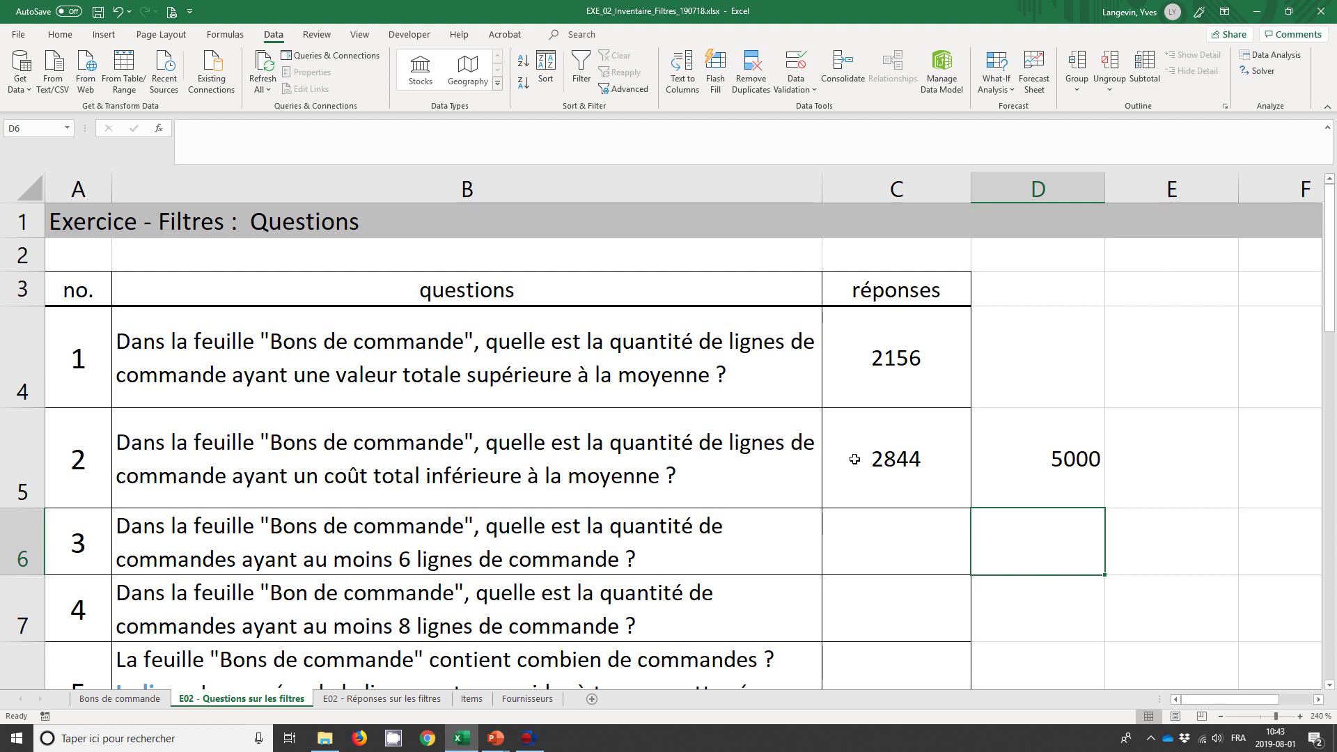
key("Up")
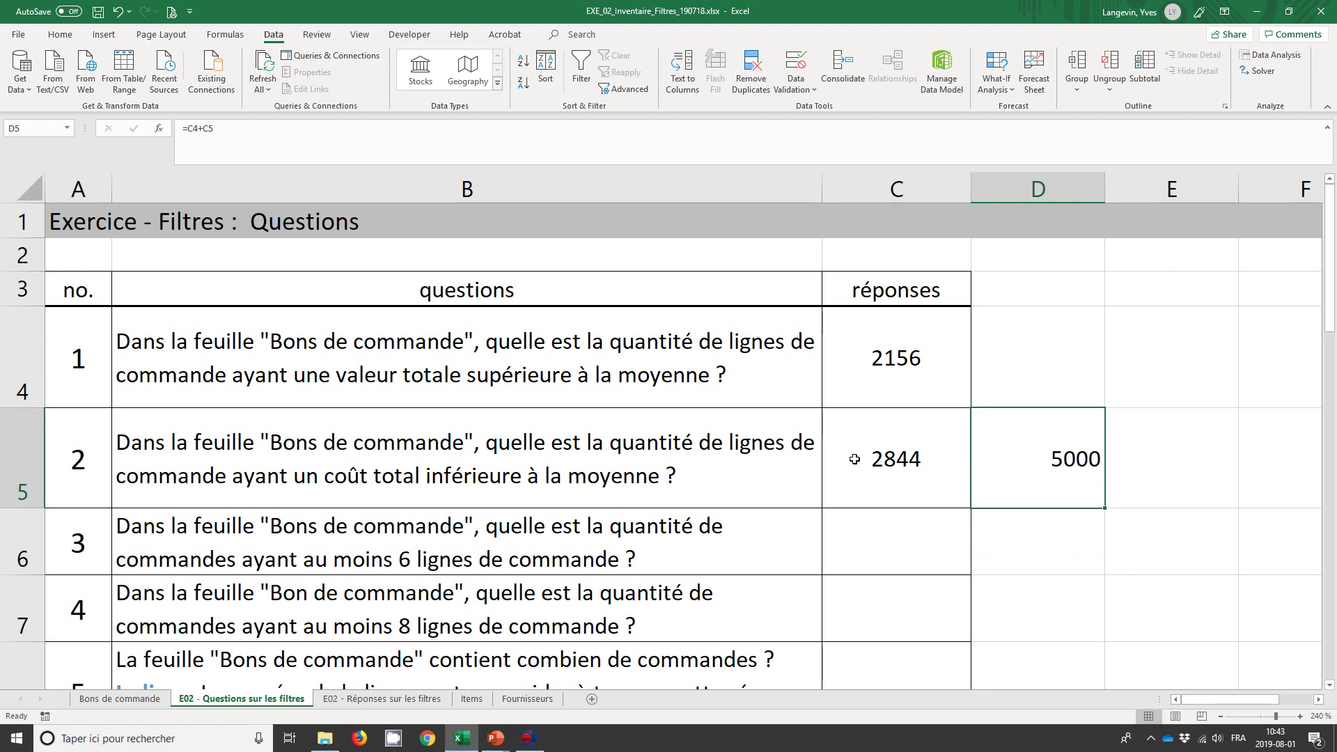
key("Delete")
Read question 3 in B6 and settle on its answer cell C6.
key("Down")
key("Left")
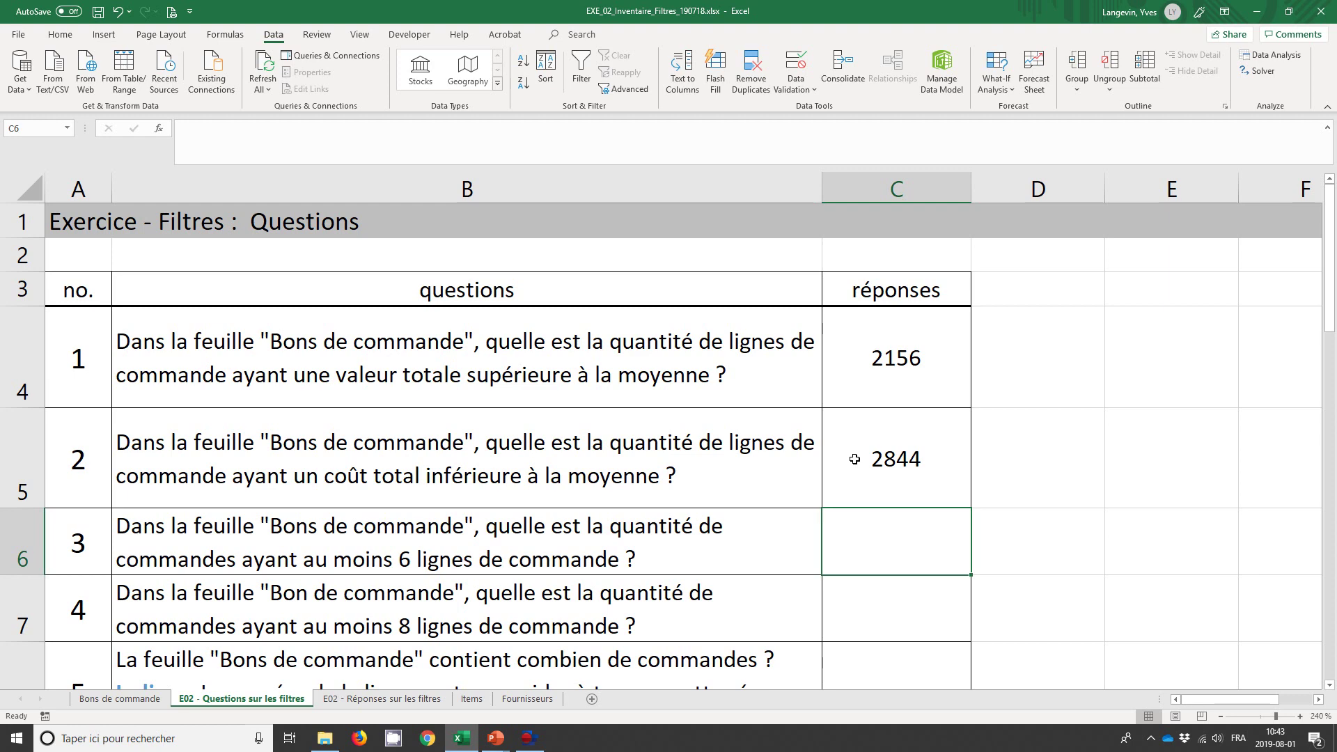
key("Left")
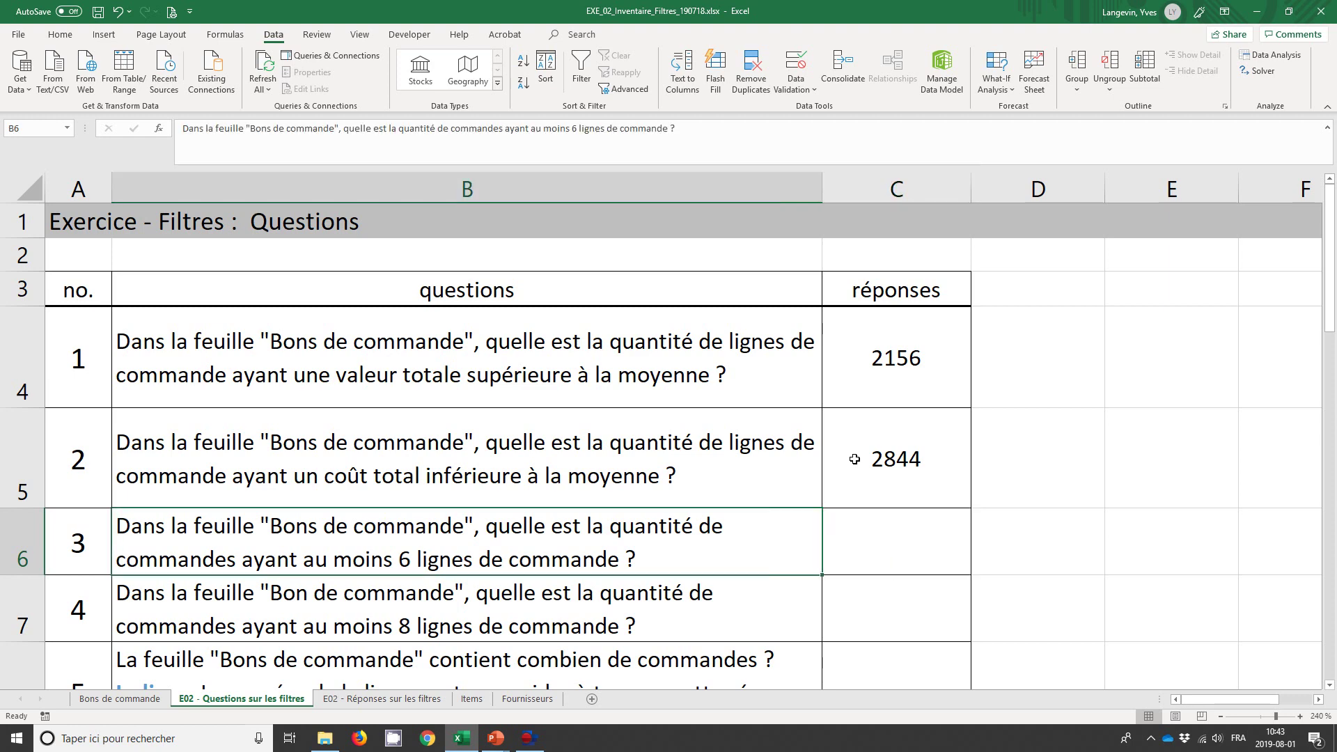
key("Right")
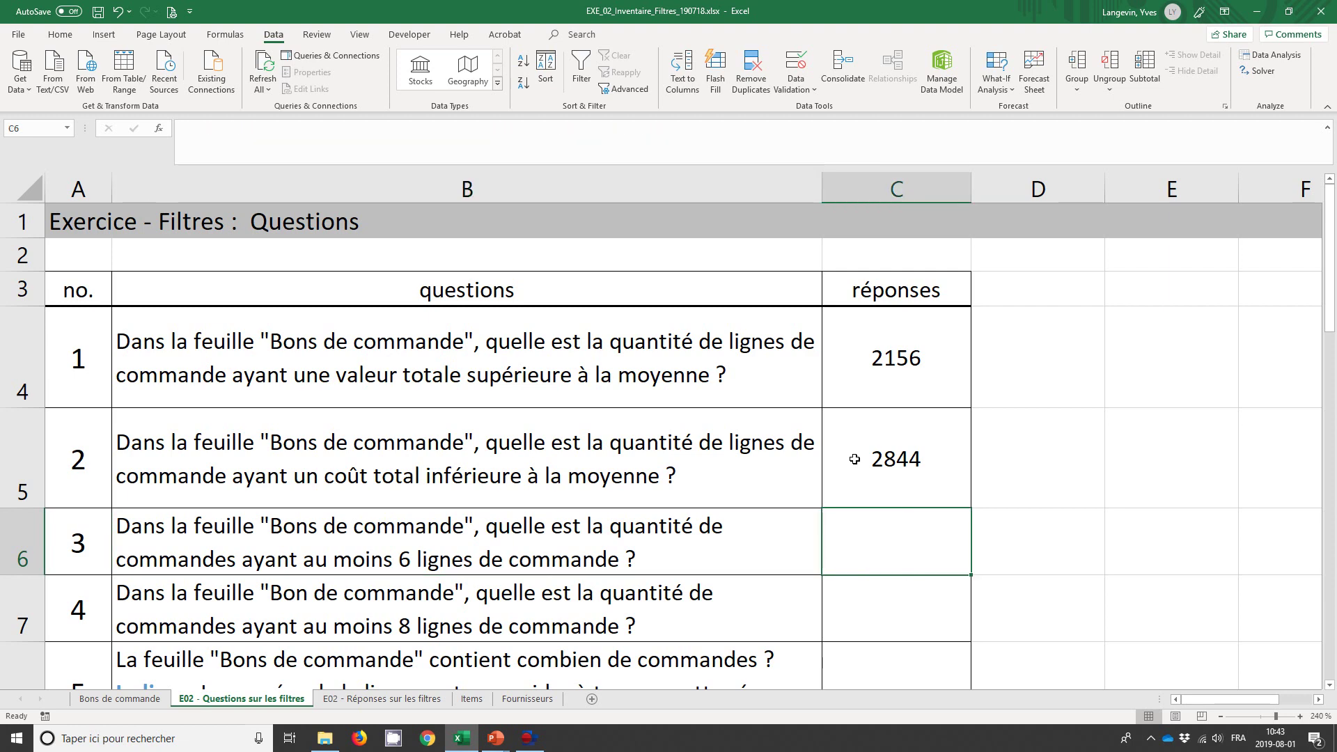
Clear the coût total filter on Bons de commande so all order lines show again.
left_click(150, 703)
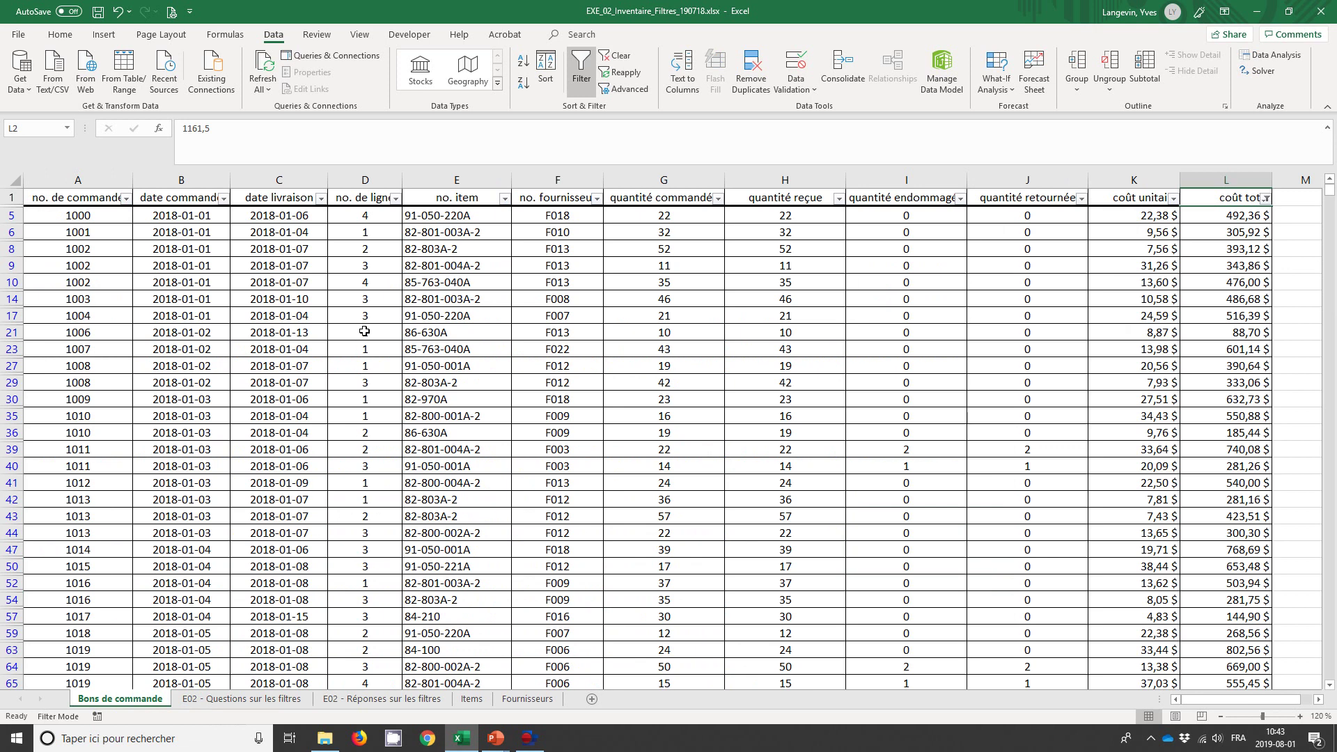
left_click(382, 214)
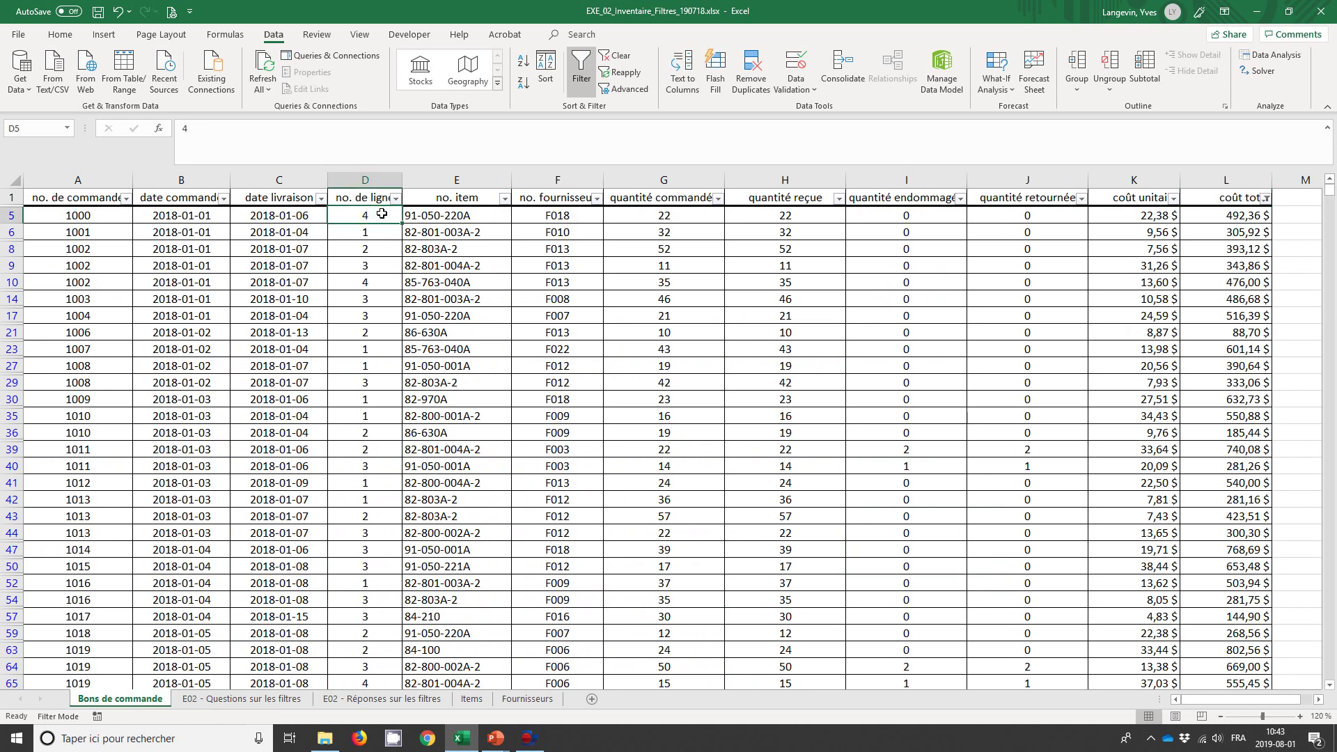
left_click(1265, 198)
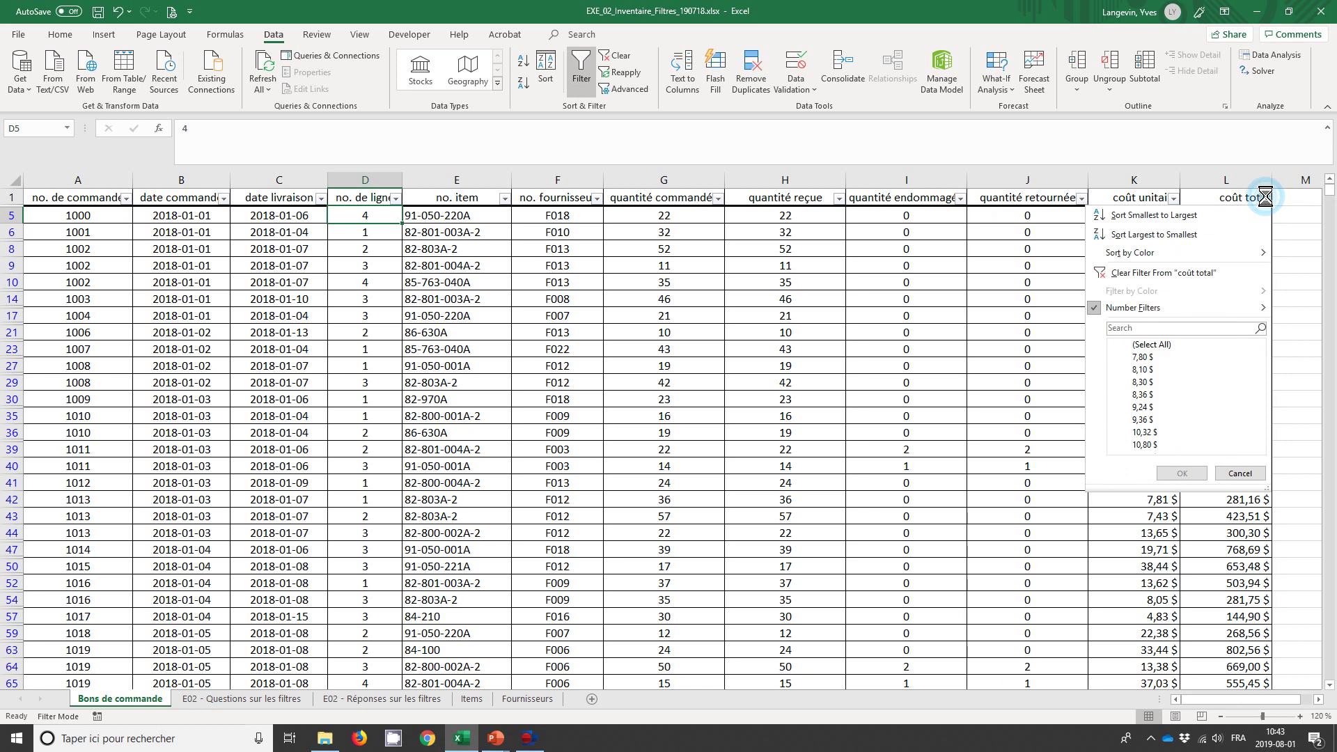
left_click(1190, 270)
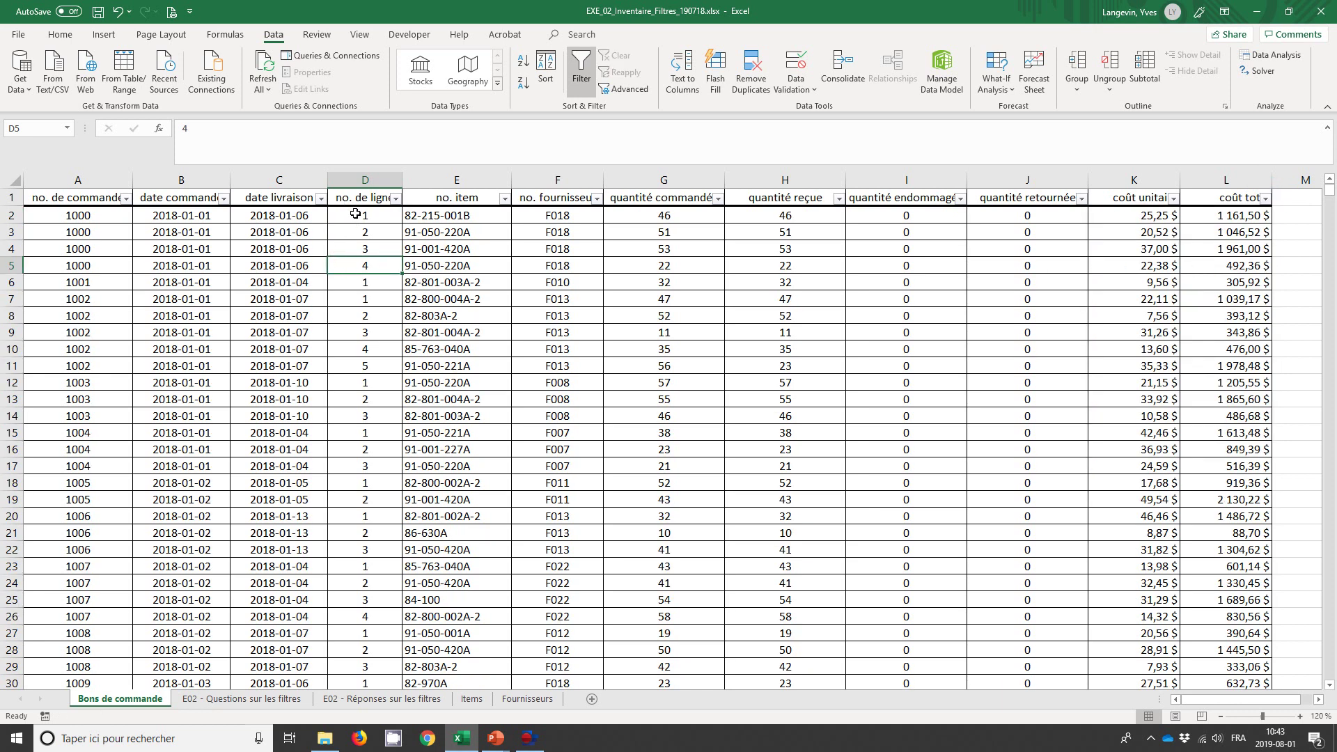
Select the line numbers of order 1000 to see it has four lines, checking the questions sheet in between.
left_click_drag(355, 217, 354, 260)
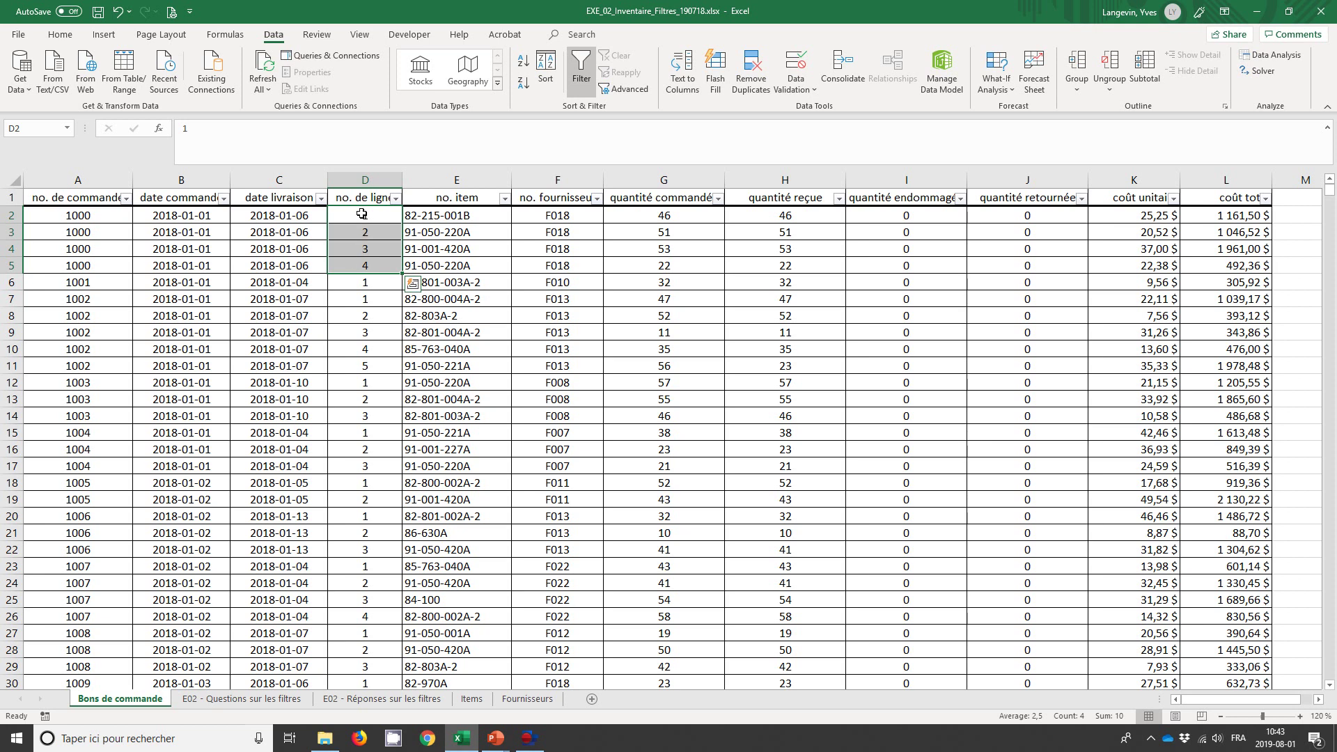
left_click_drag(360, 214, 352, 277)
left_click(242, 698)
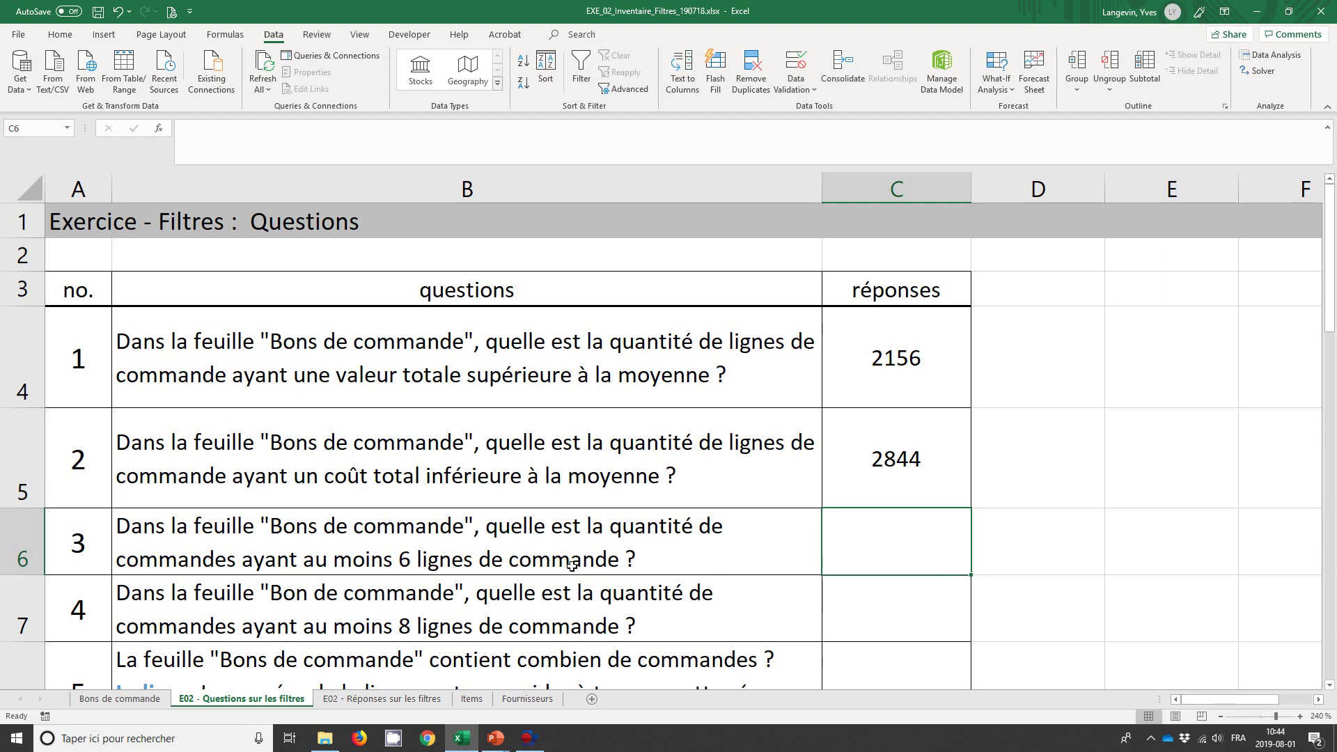
left_click(82, 698)
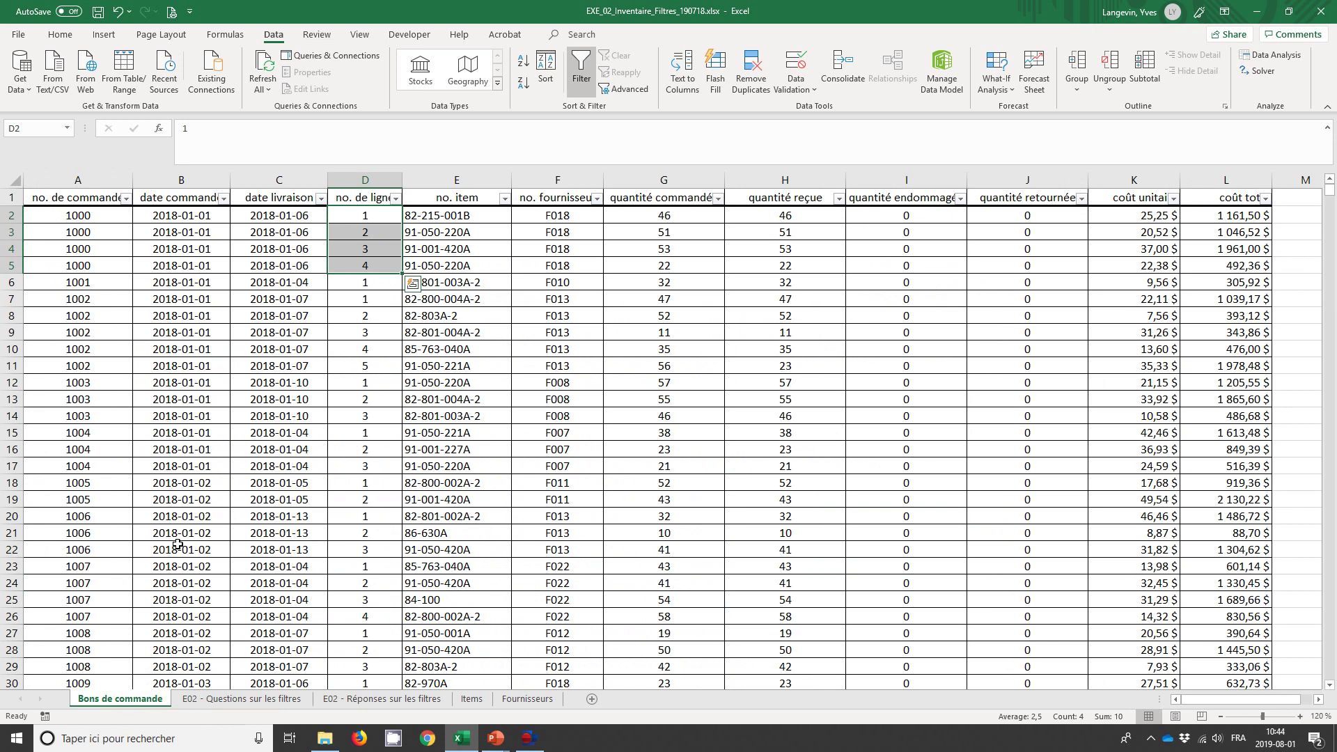
left_click(352, 265)
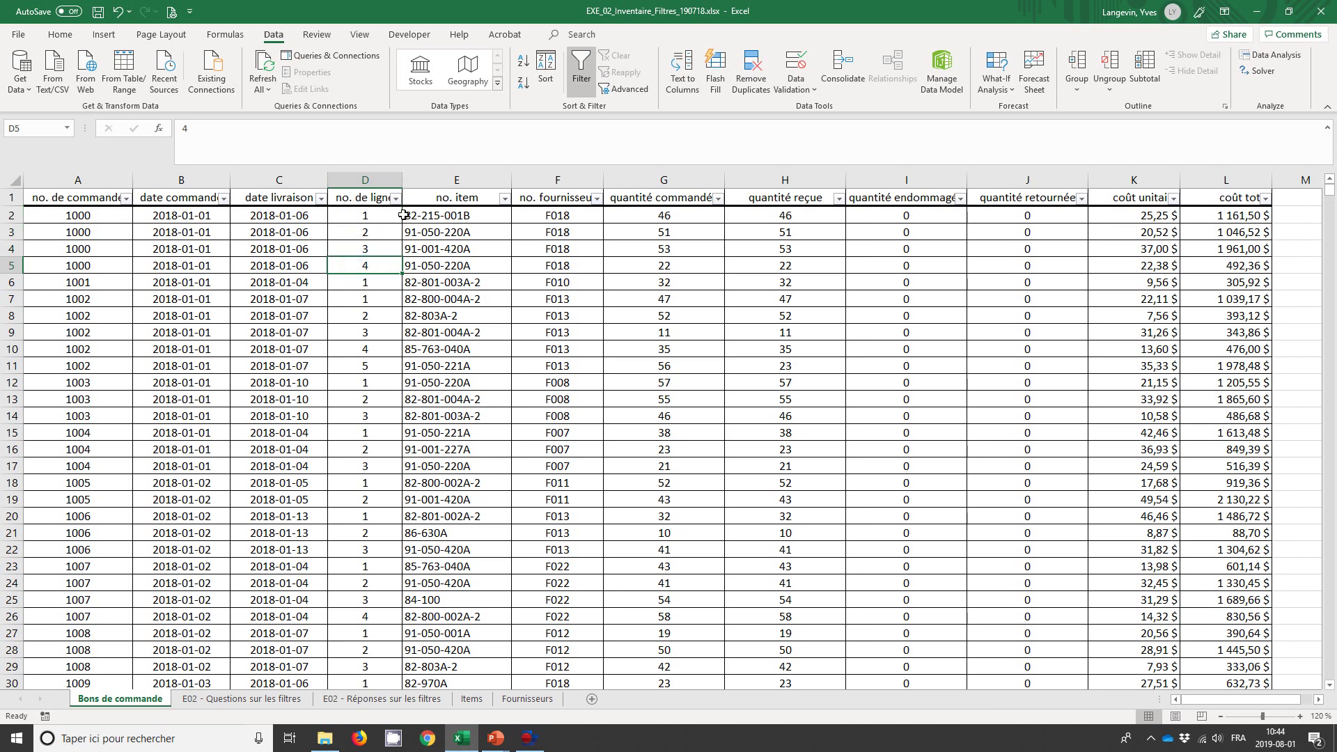
Filter no. de ligne to equal 6, leaving 136 of 5000 order lines.
left_click(395, 198)
mouse_move(271, 307)
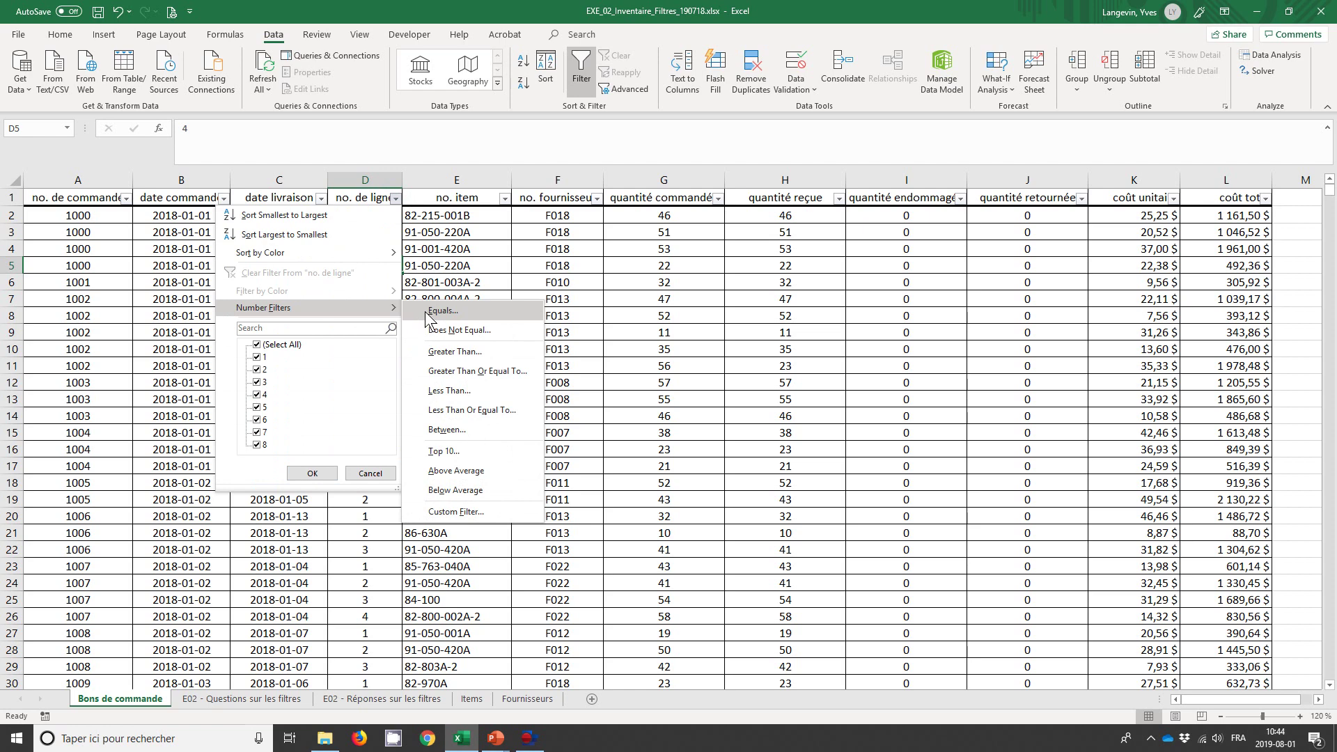
left_click(430, 312)
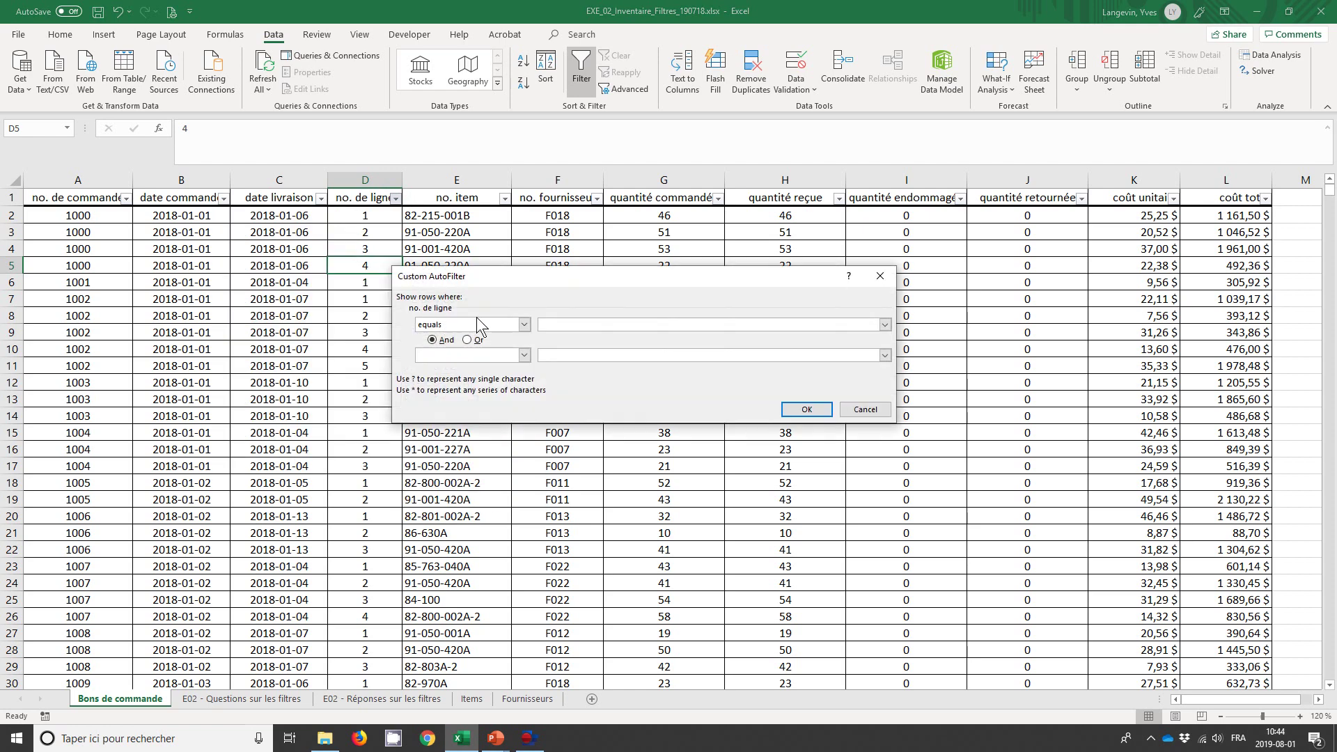
type("6")
left_click(786, 412)
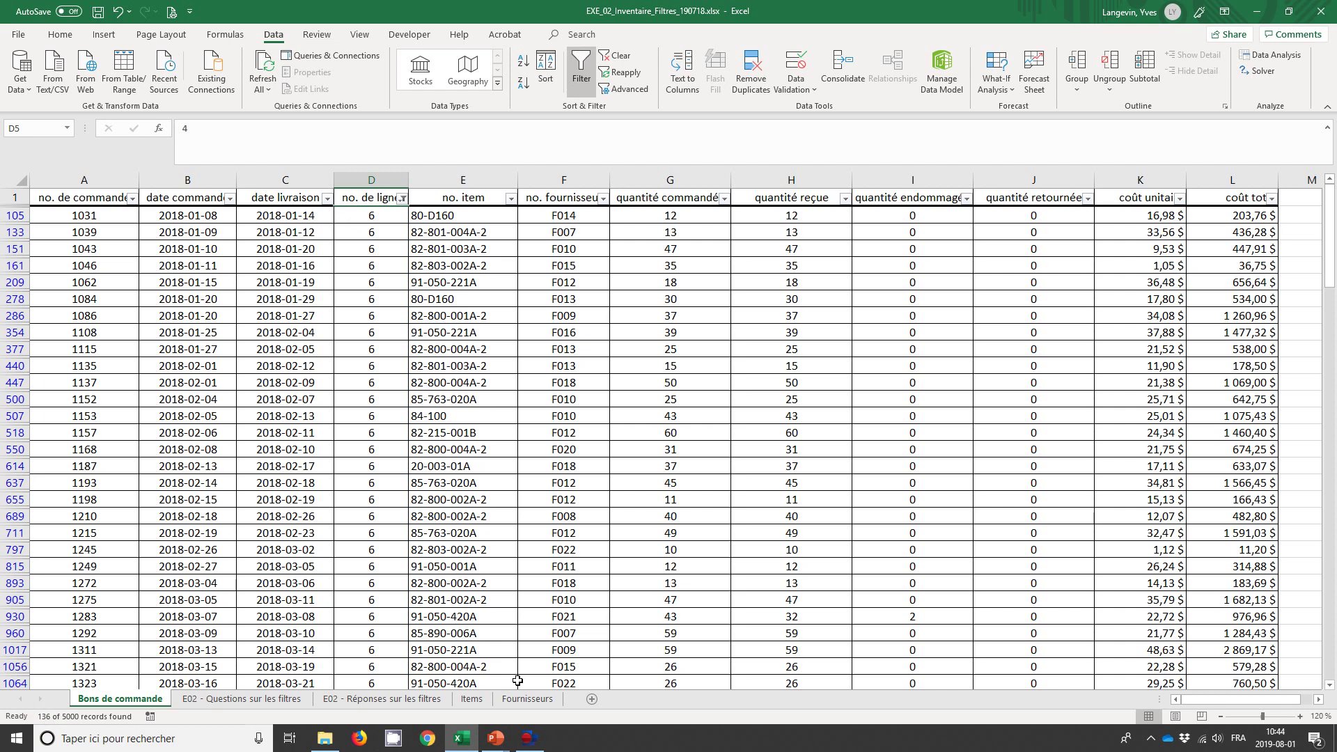
Enter 136 as the answer to question 3 in C6.
left_click(293, 699)
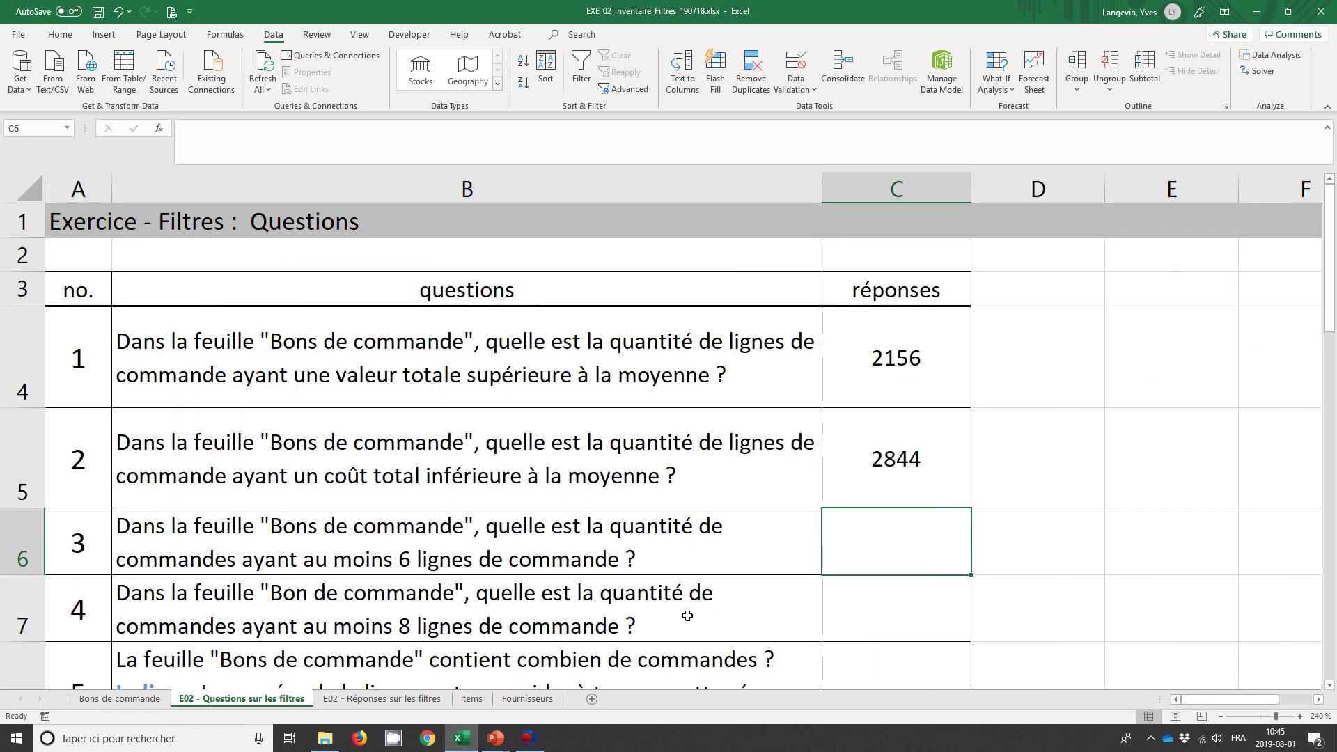
type("136")
key("Return")
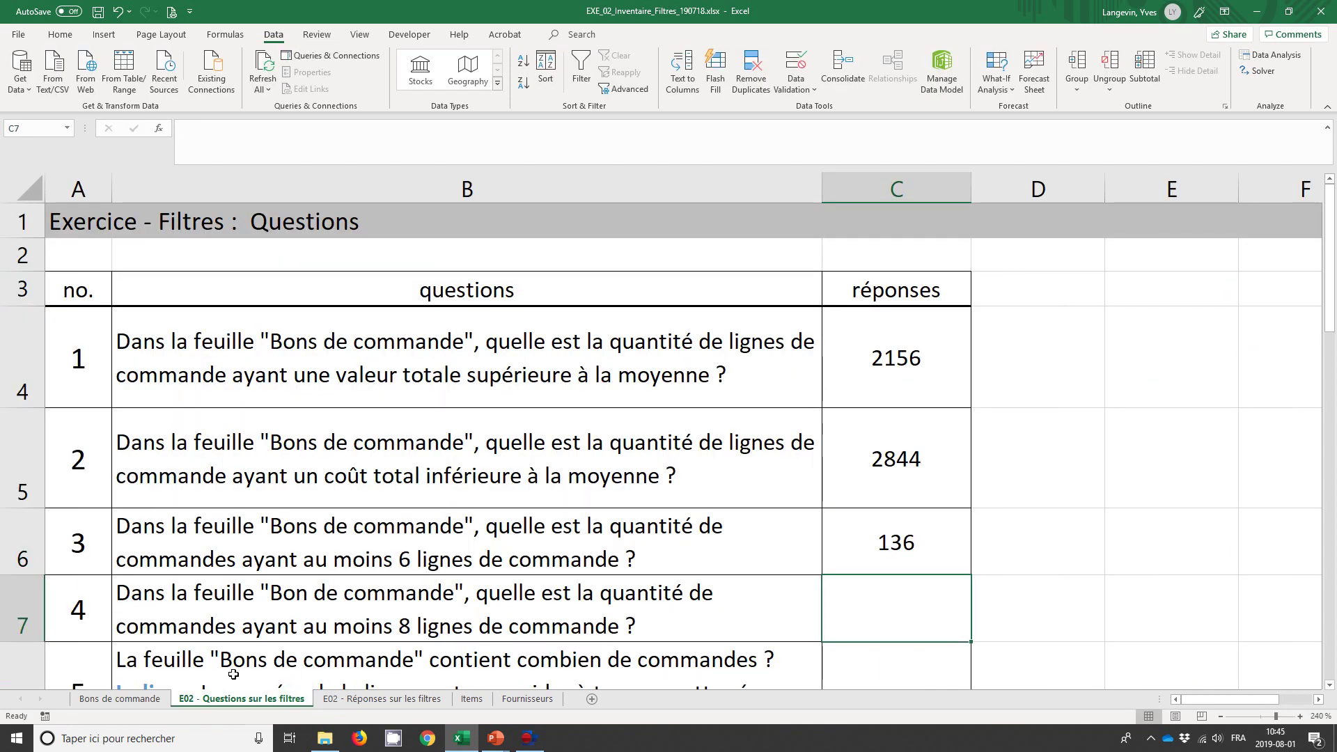
Step through the filtered Bons de commande order numbers, starting at order 1031, and select its row.
left_click(136, 699)
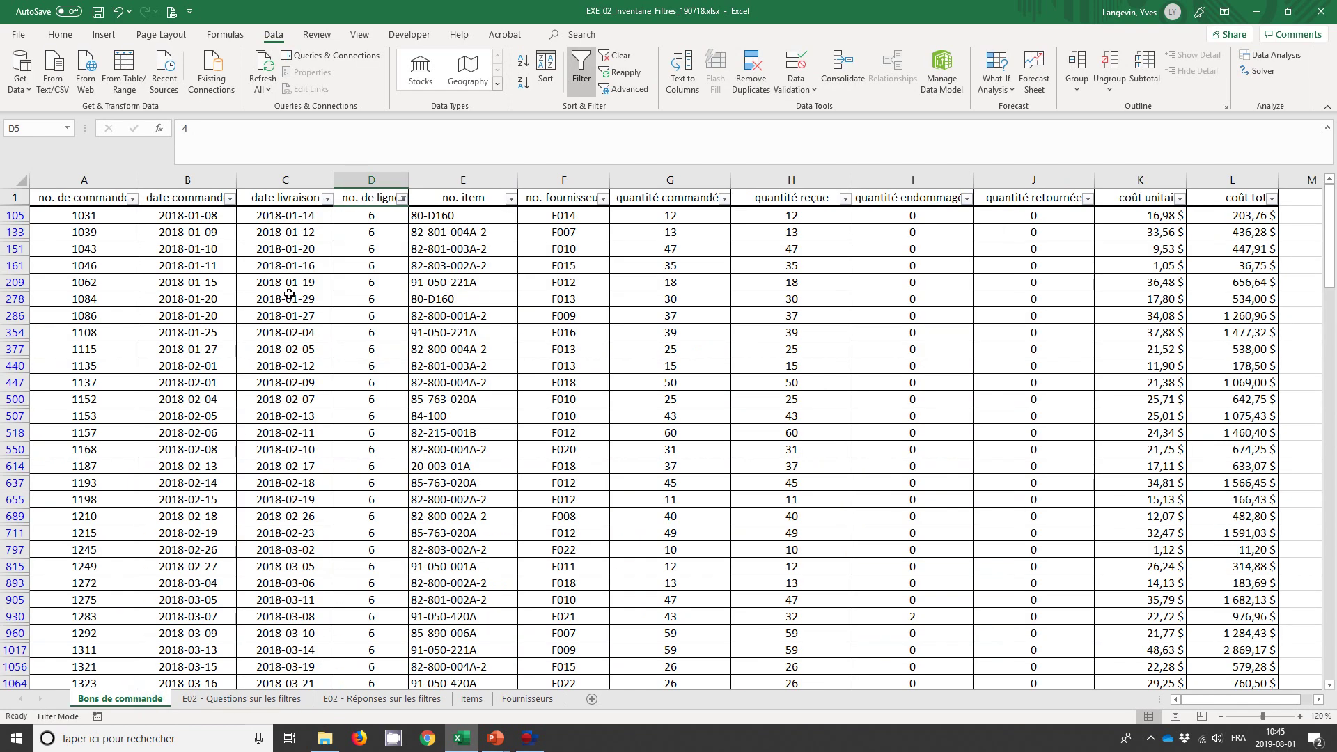
left_click(137, 218)
key("Down")
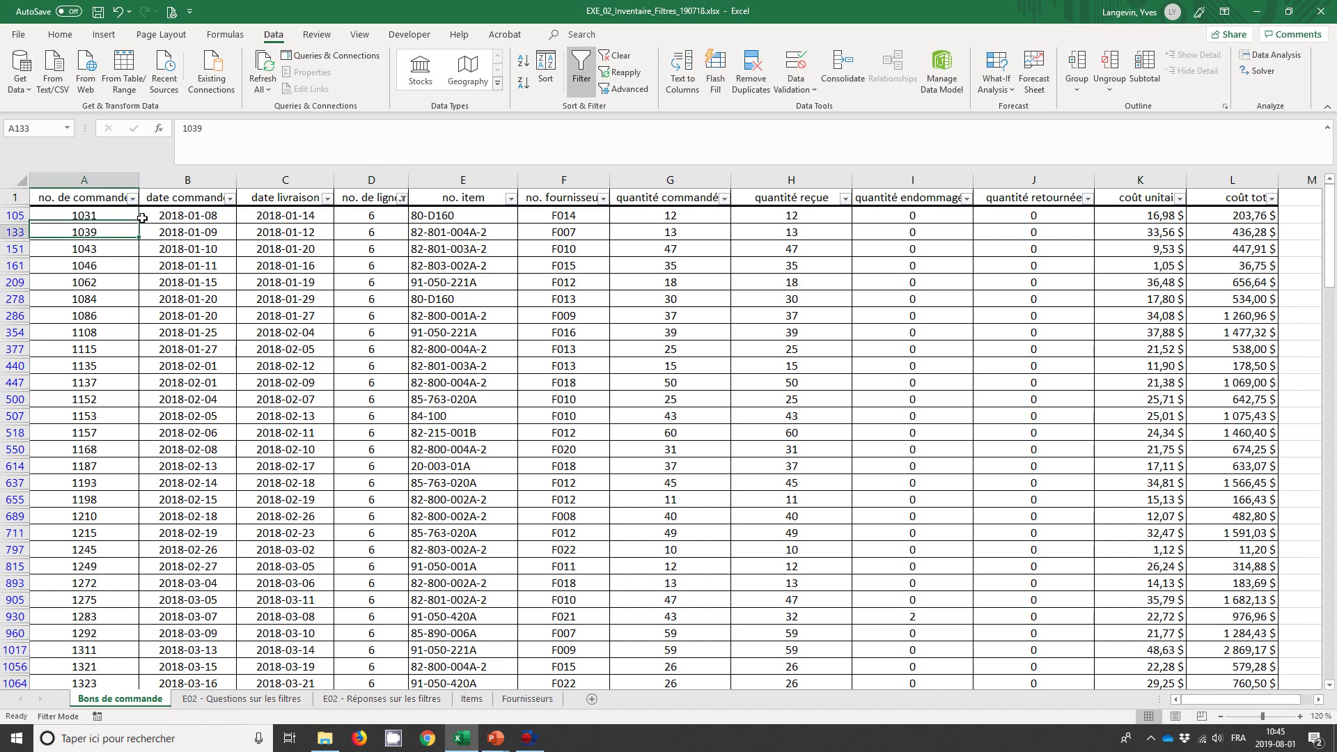
key("Down")
key("Down")
key("Down")
key("Down")
key("Down")
key("Down")
key("Down")
key("Down")
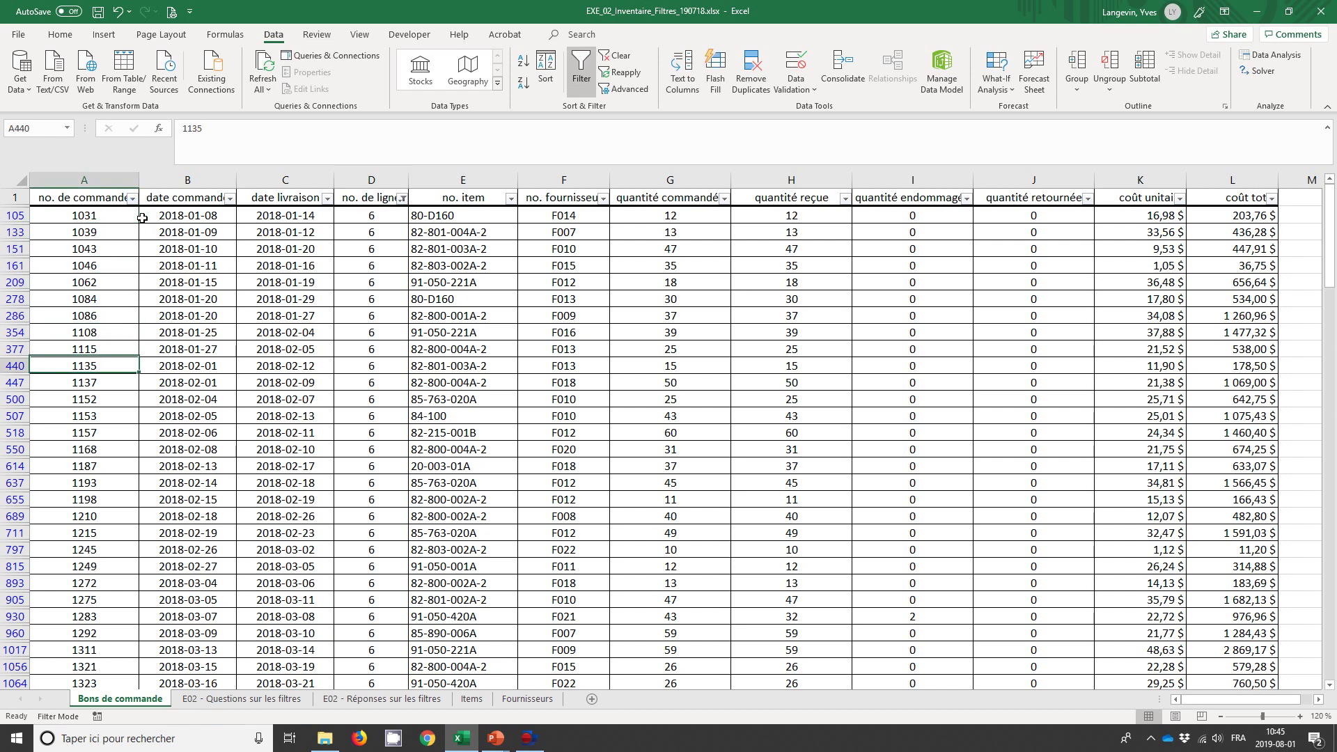
key("Down")
key("Down")
key("Down")
key("Down")
key("Down")
key("Down")
key("Down")
key("Down")
key("Down")
key("Down")
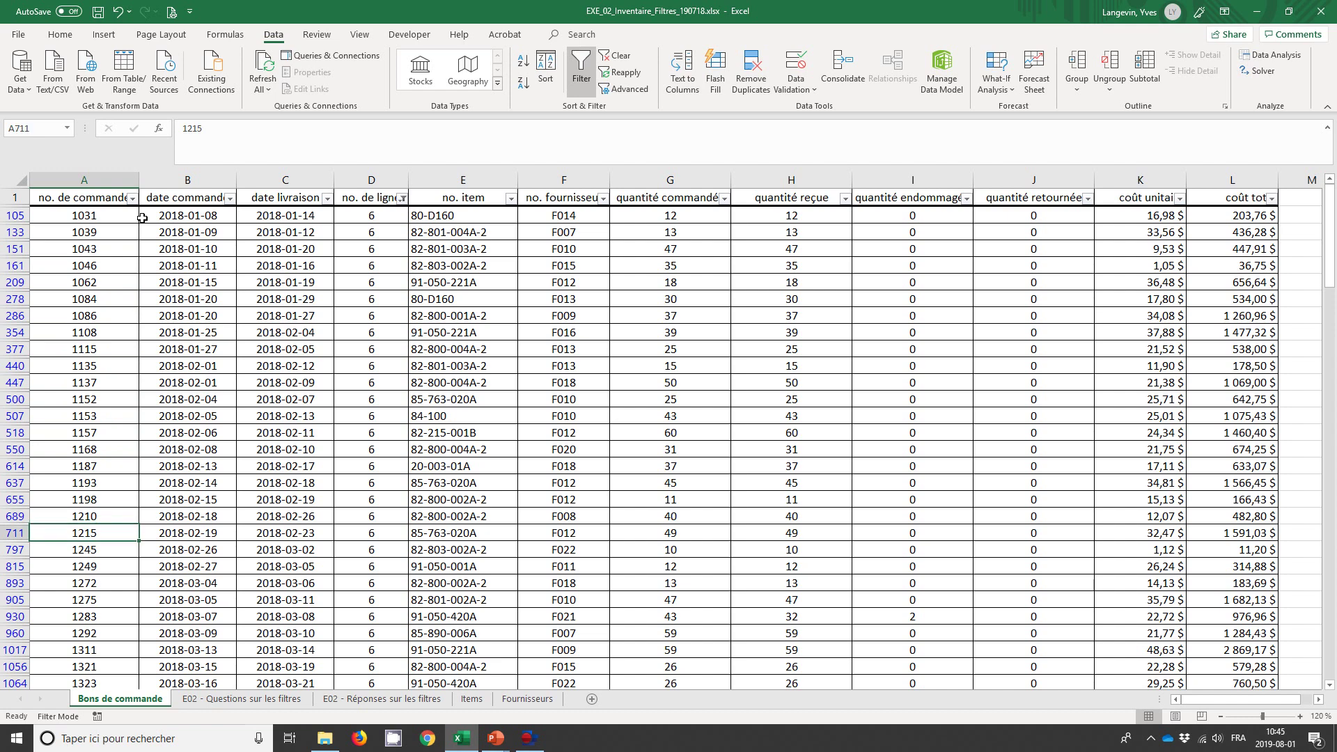
key("Down")
key("Down")
key("Down")
key("Down")
key("Down")
key("Down")
key("Down")
key("Down")
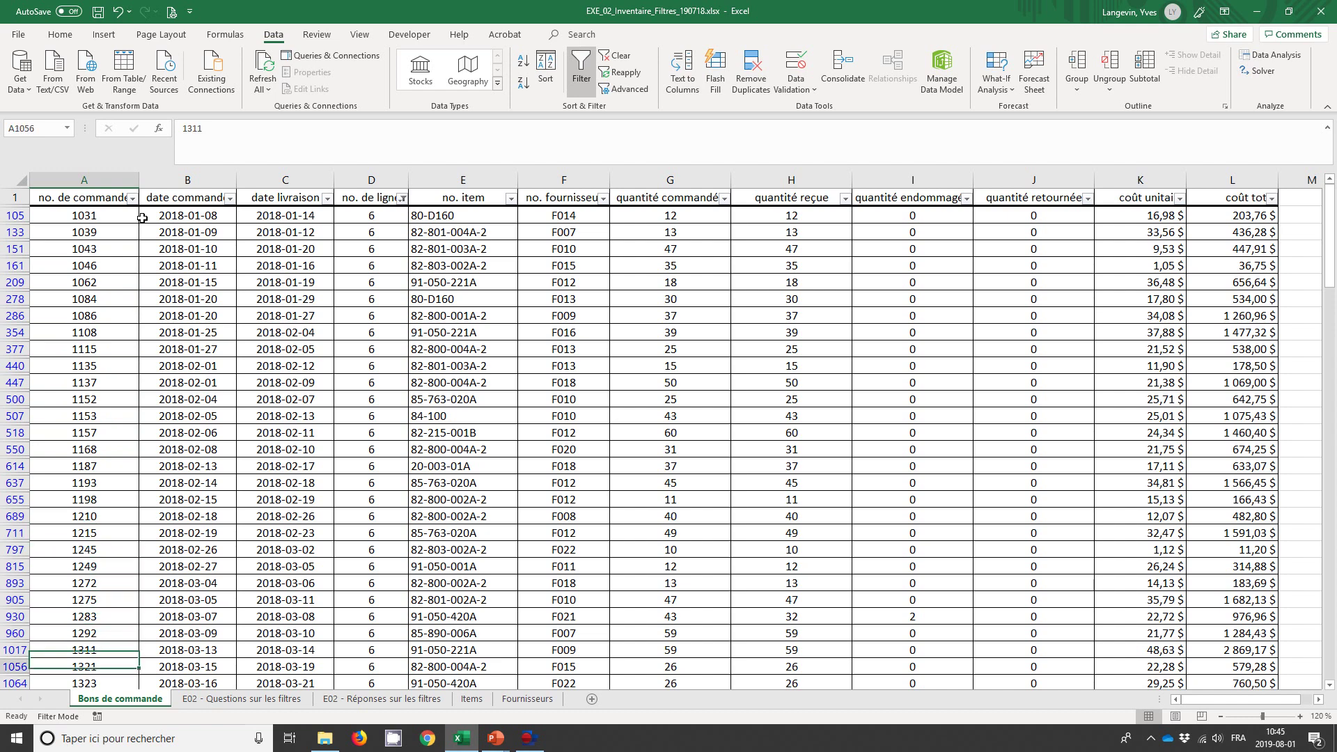
key("Down")
key("Up")
key("Up")
key("Up")
key("Up")
key("Up")
key("Up")
key("Up")
key("Up")
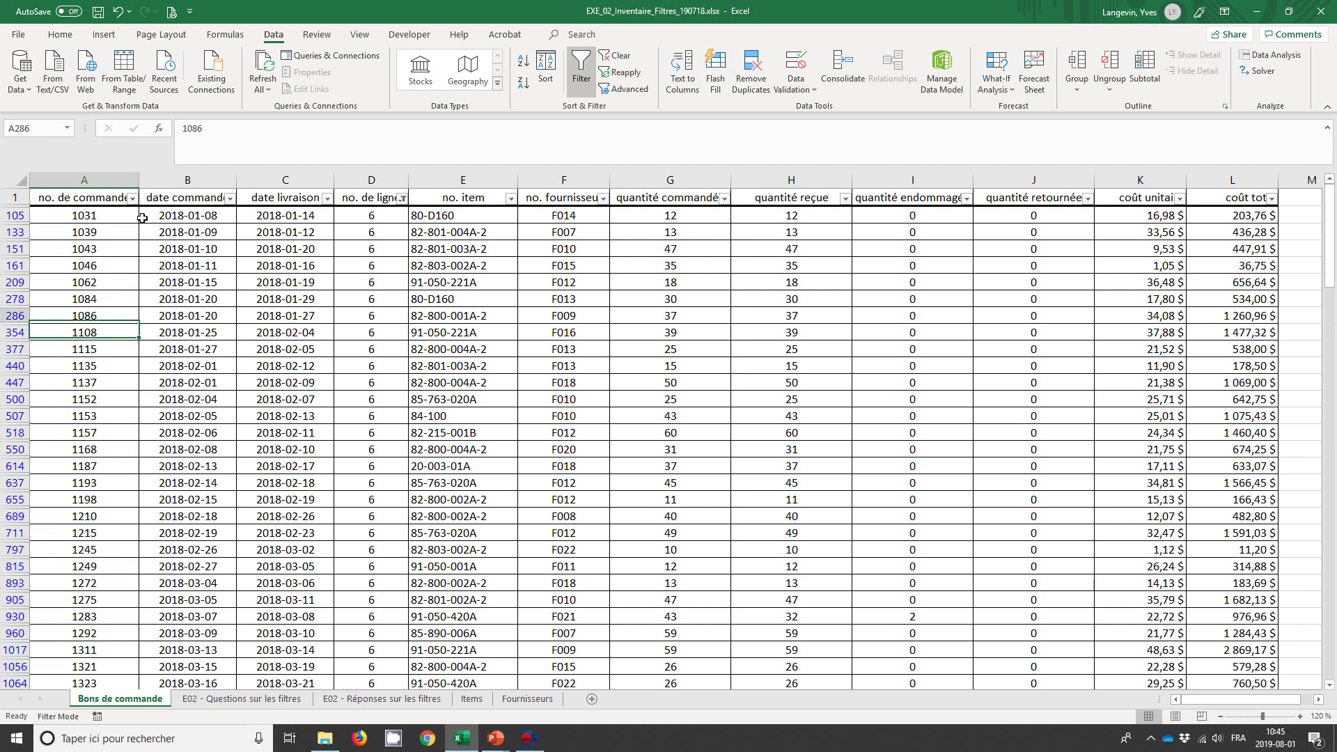
key("Up")
key("Up")
key("Up")
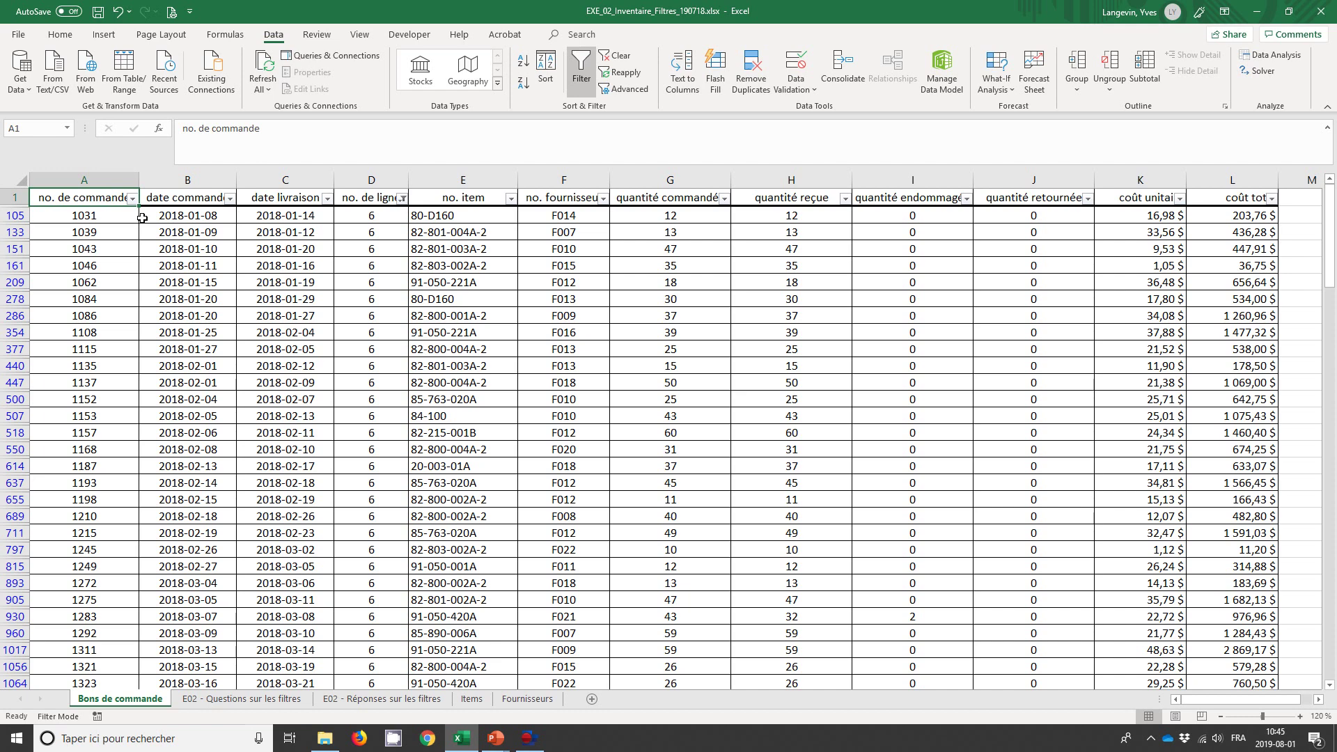
left_click(16, 216)
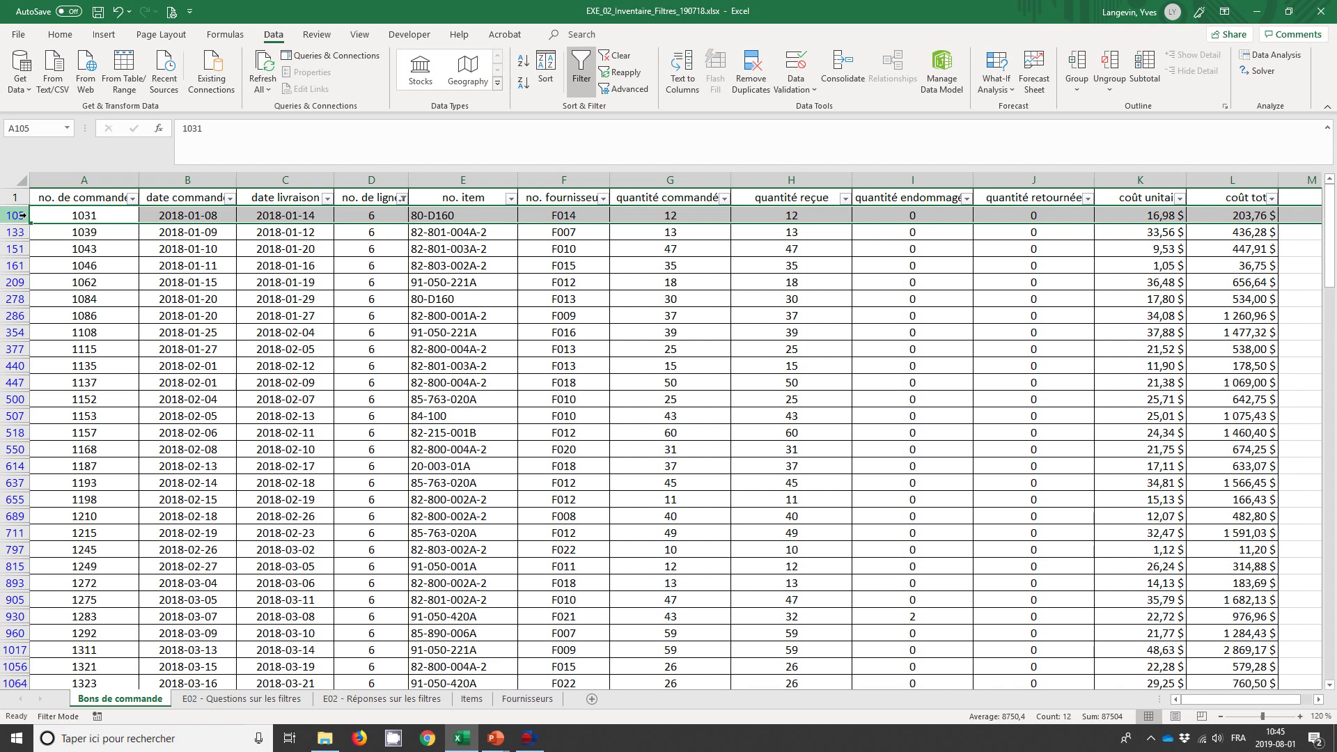
Clear the no. de ligne filter and look at the questions sheet.
left_click(402, 199)
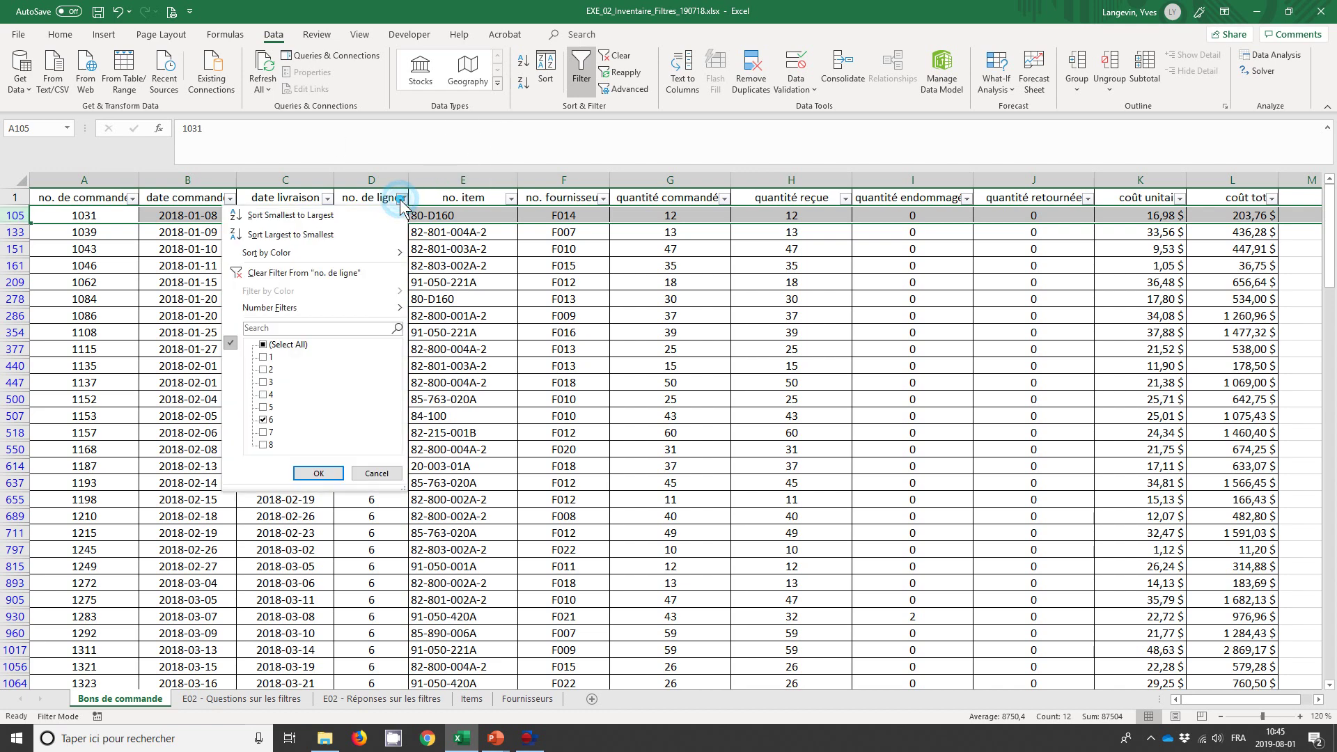
left_click(361, 275)
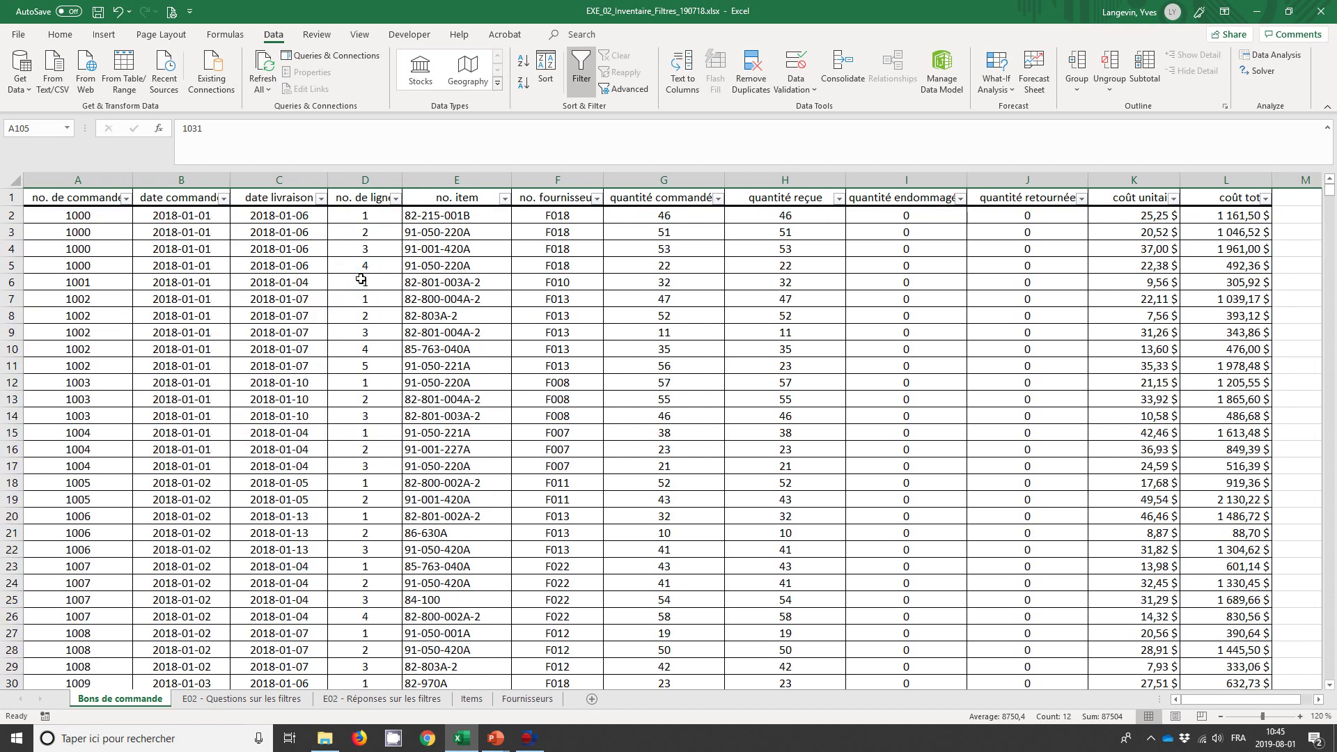
left_click(265, 699)
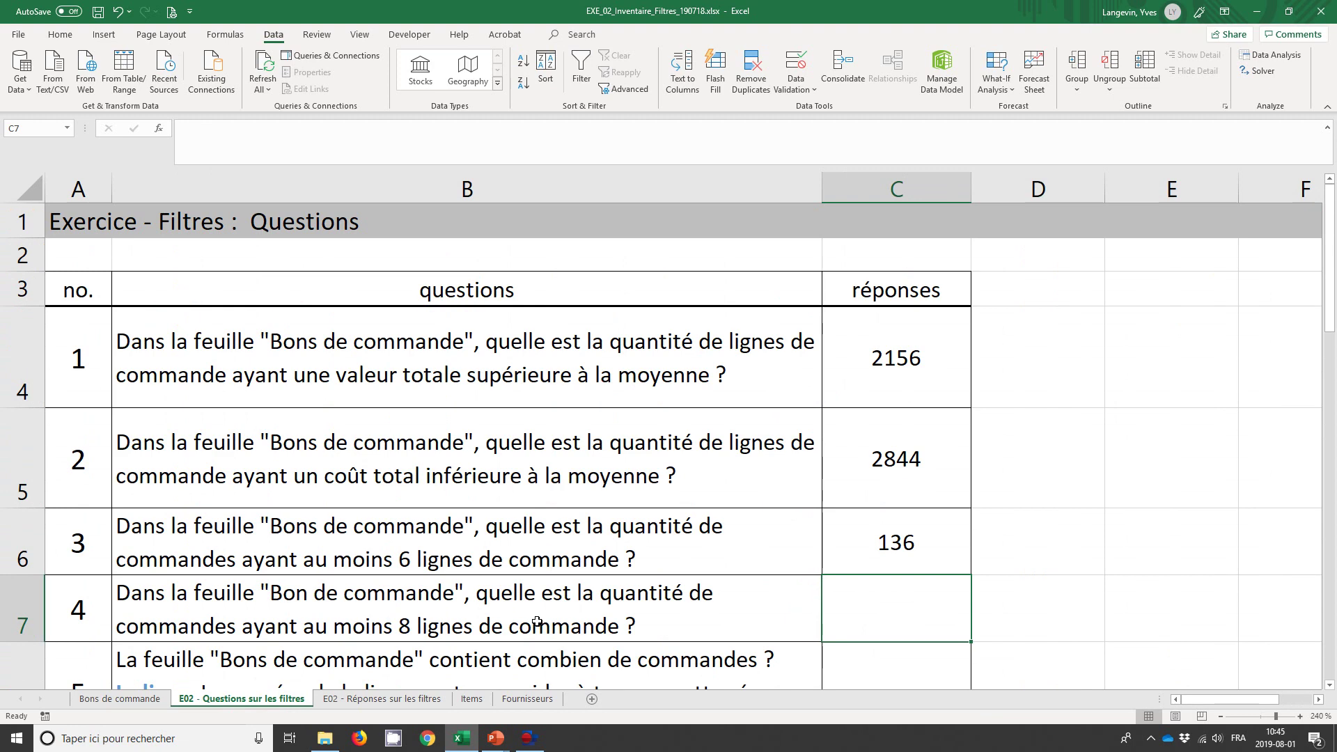
Filter no. de ligne to equal 8 and select the four resulting orders, including 1484 and 2230.
left_click(120, 698)
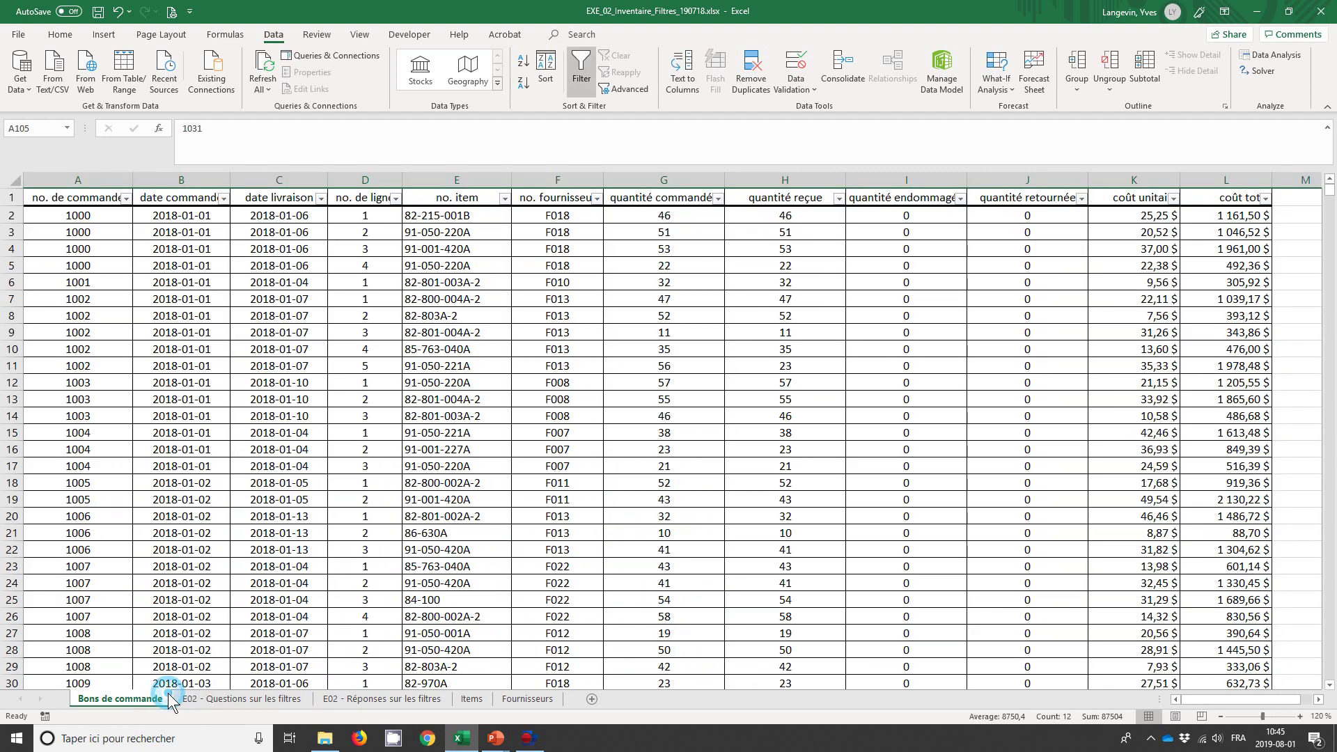
left_click(395, 198)
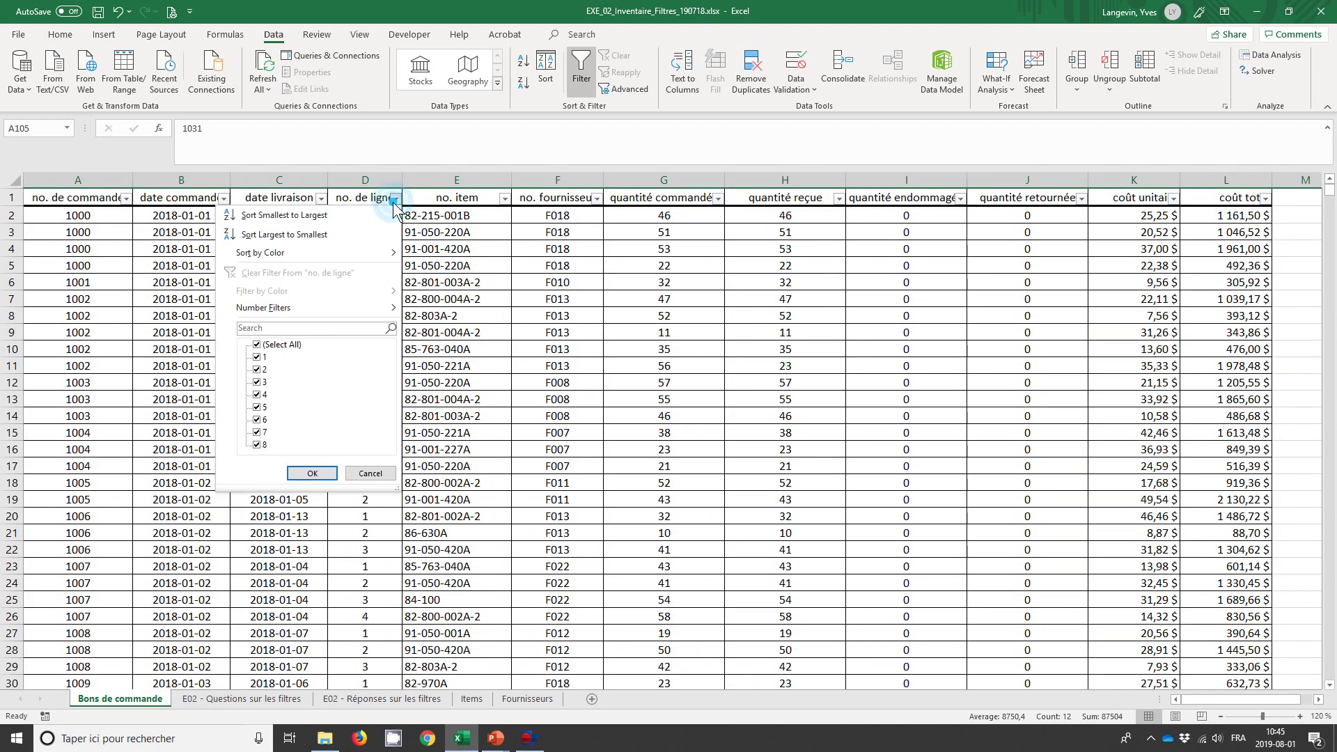
mouse_move(265, 307)
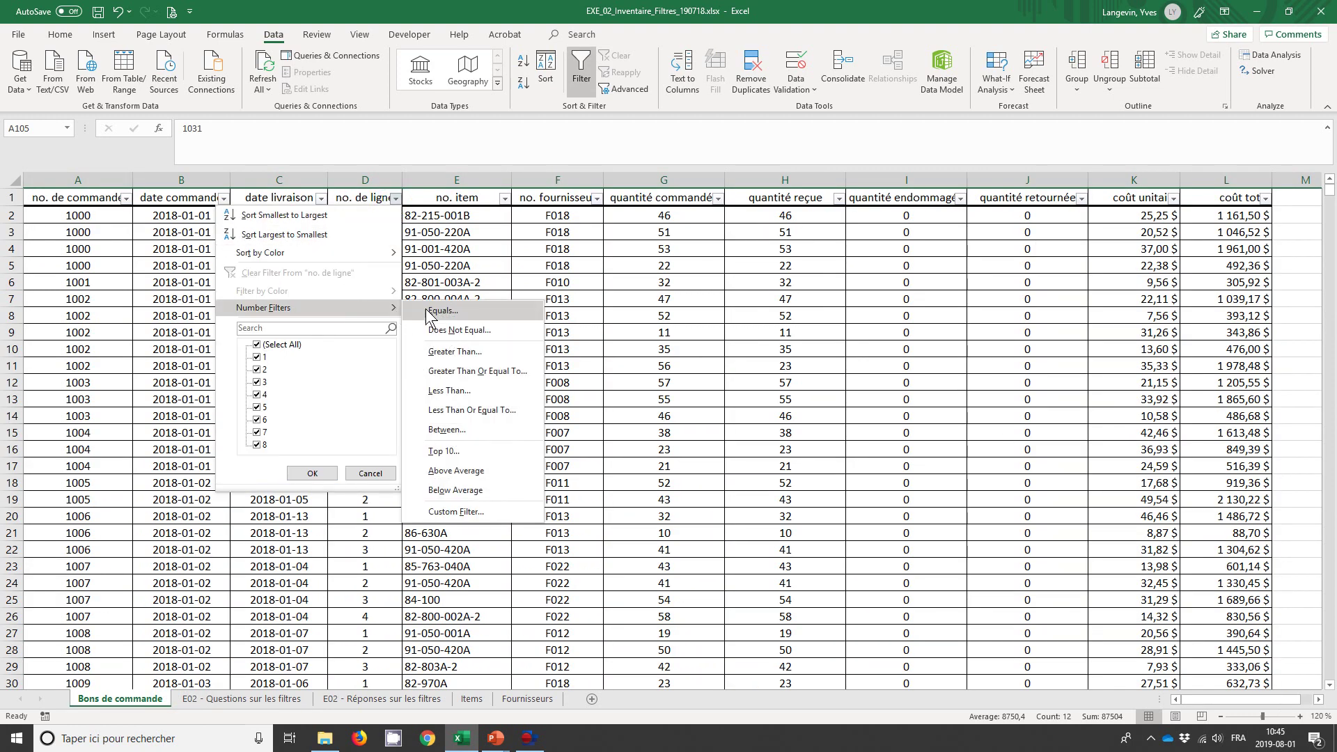
left_click(434, 317)
key("Return")
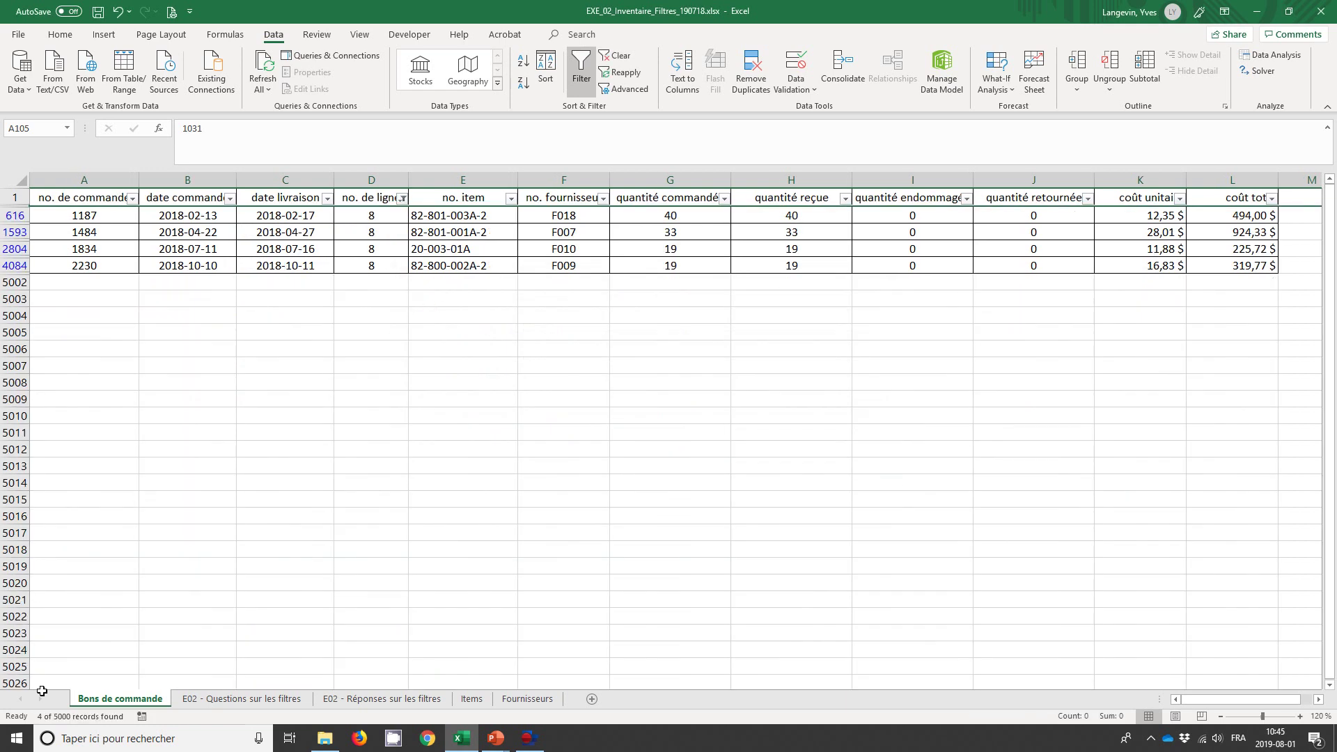
left_click(76, 215)
left_click(77, 232)
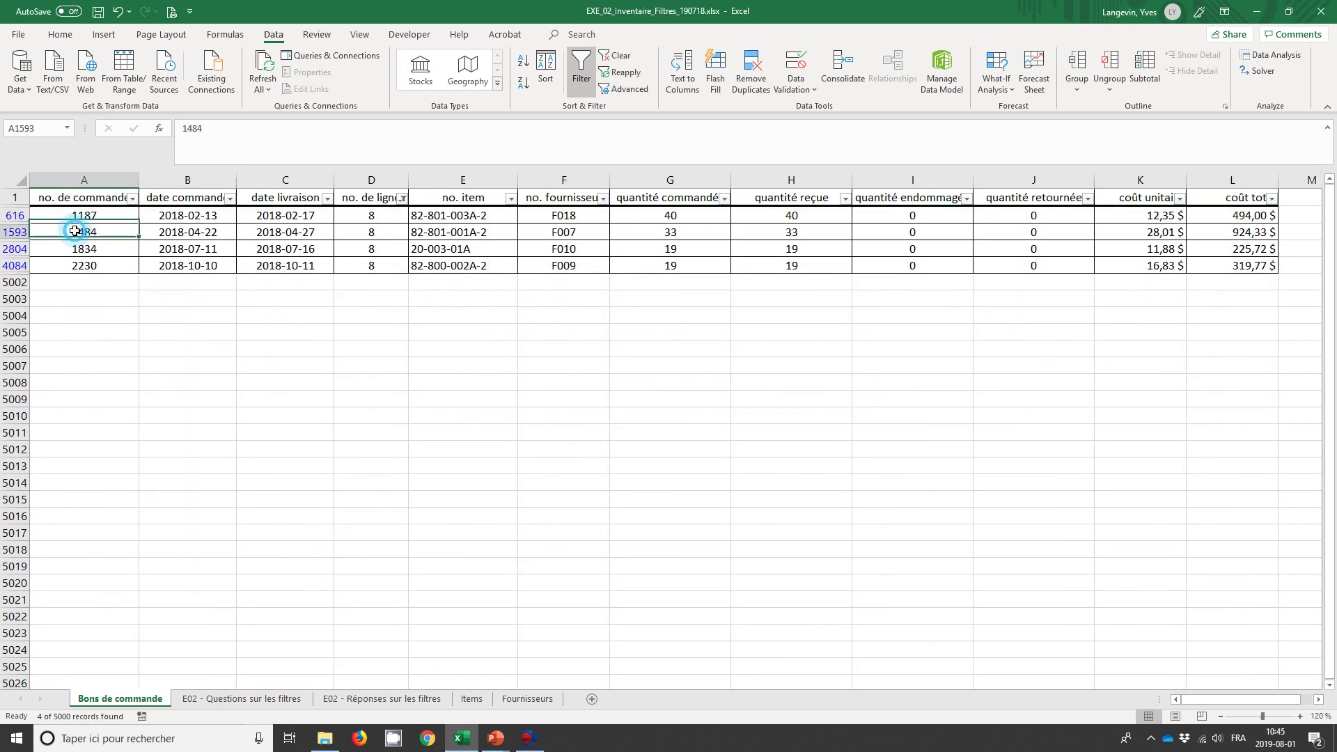
left_click(78, 249)
left_click(80, 264)
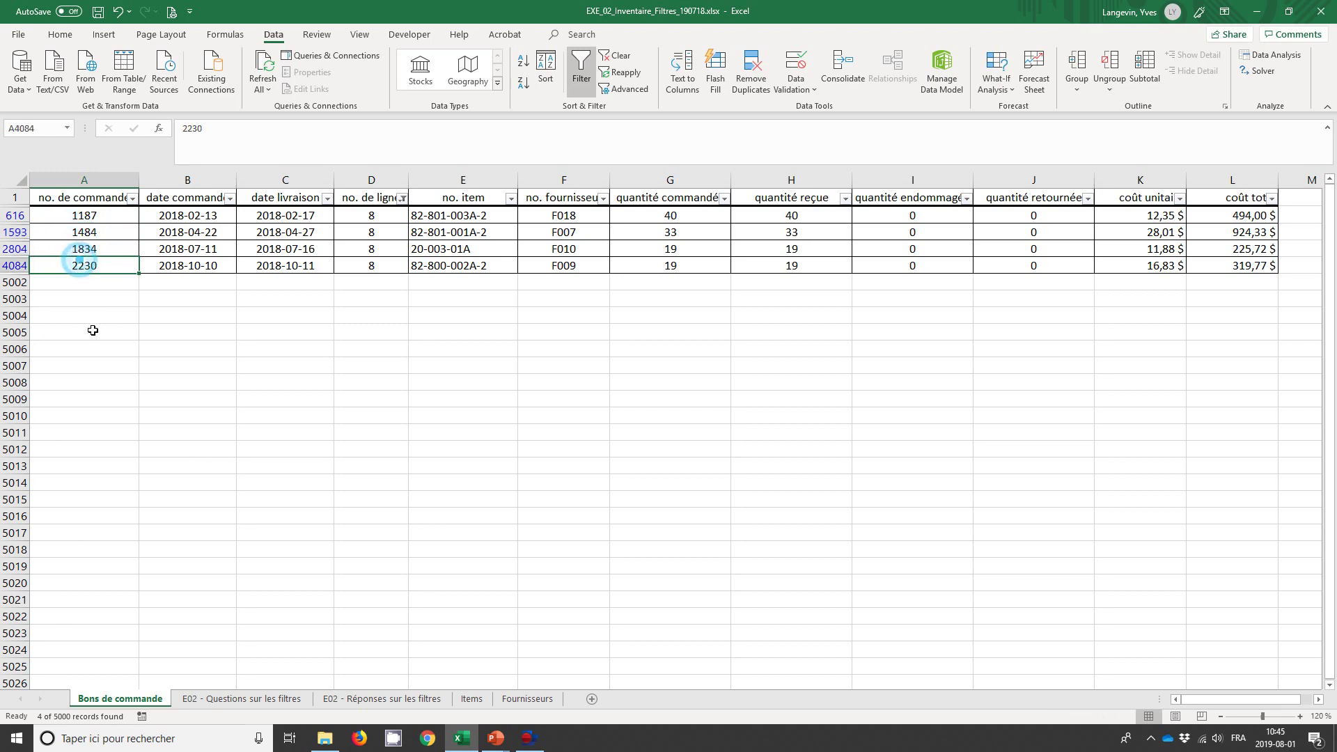
Enter 4 as the answer to question 4 on the questions sheet.
left_click(242, 699)
type("4")
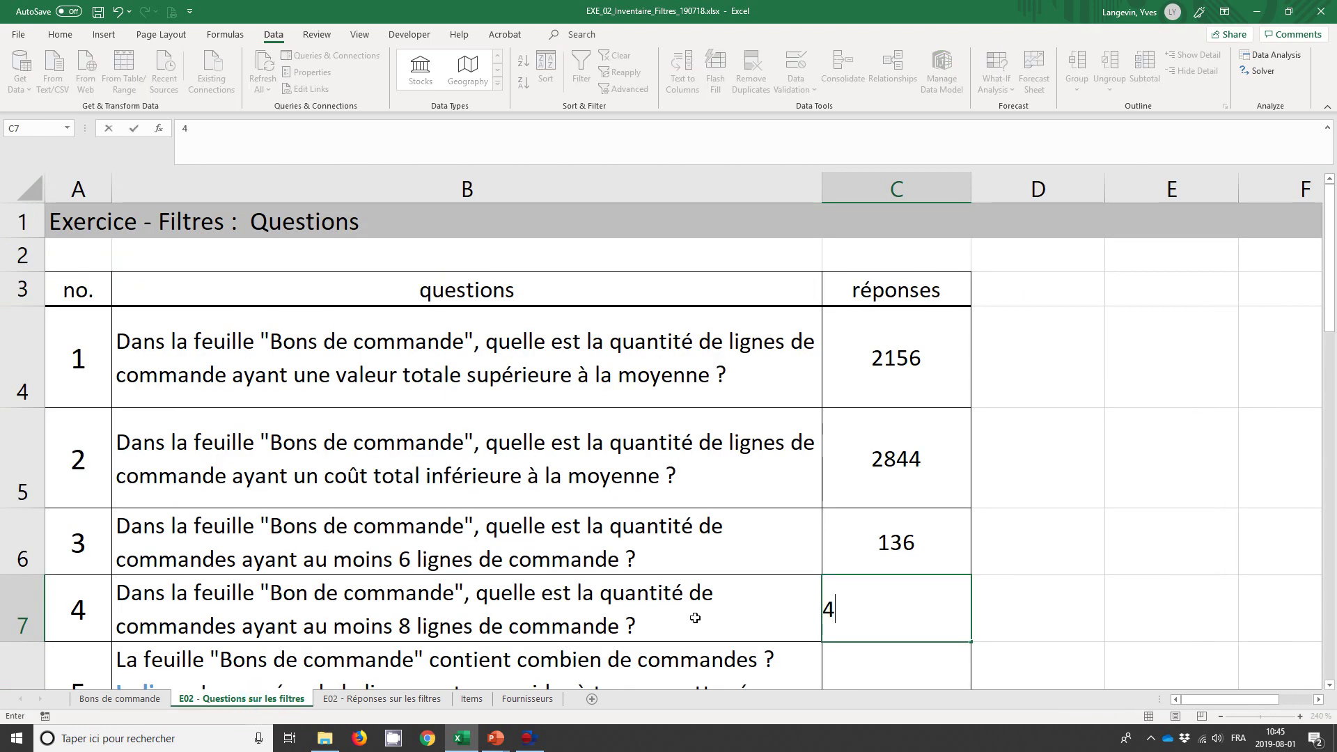
key("Return")
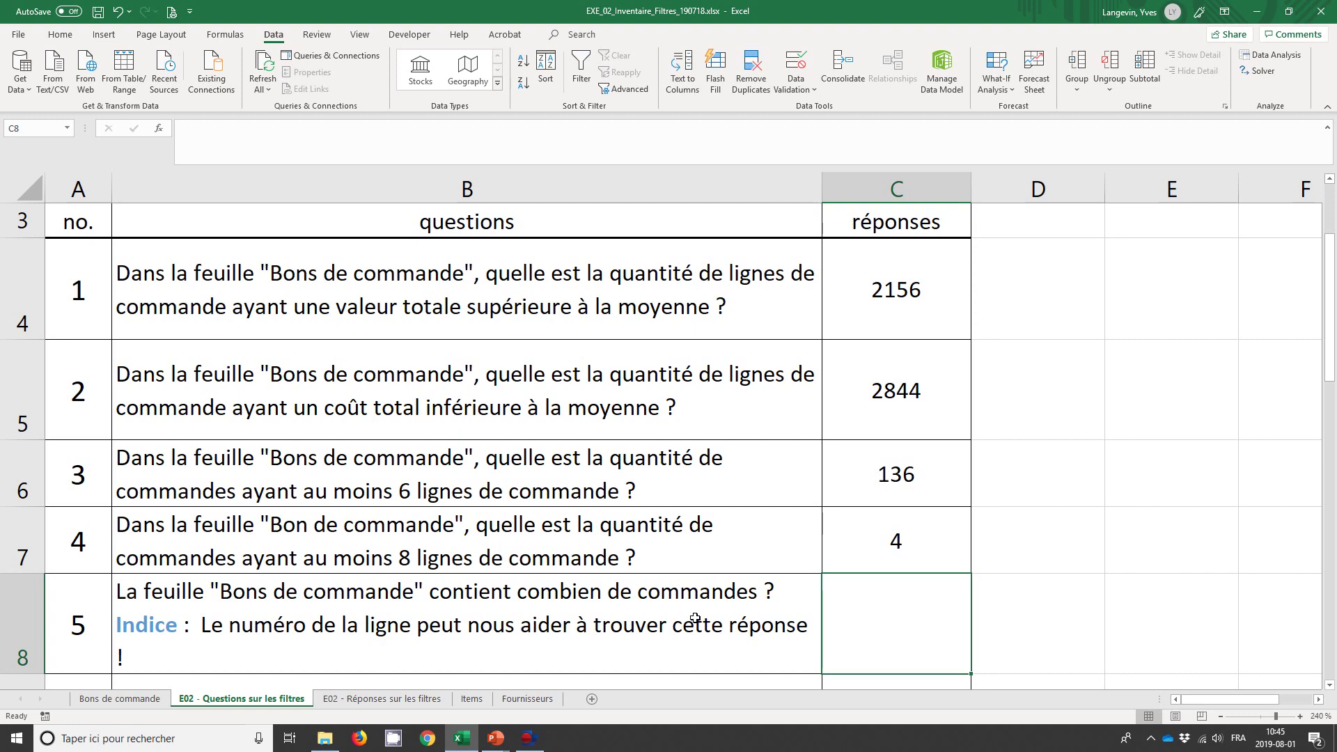
Read question 5, then clear the no. de ligne filter on Bons de commande.
left_click(695, 617)
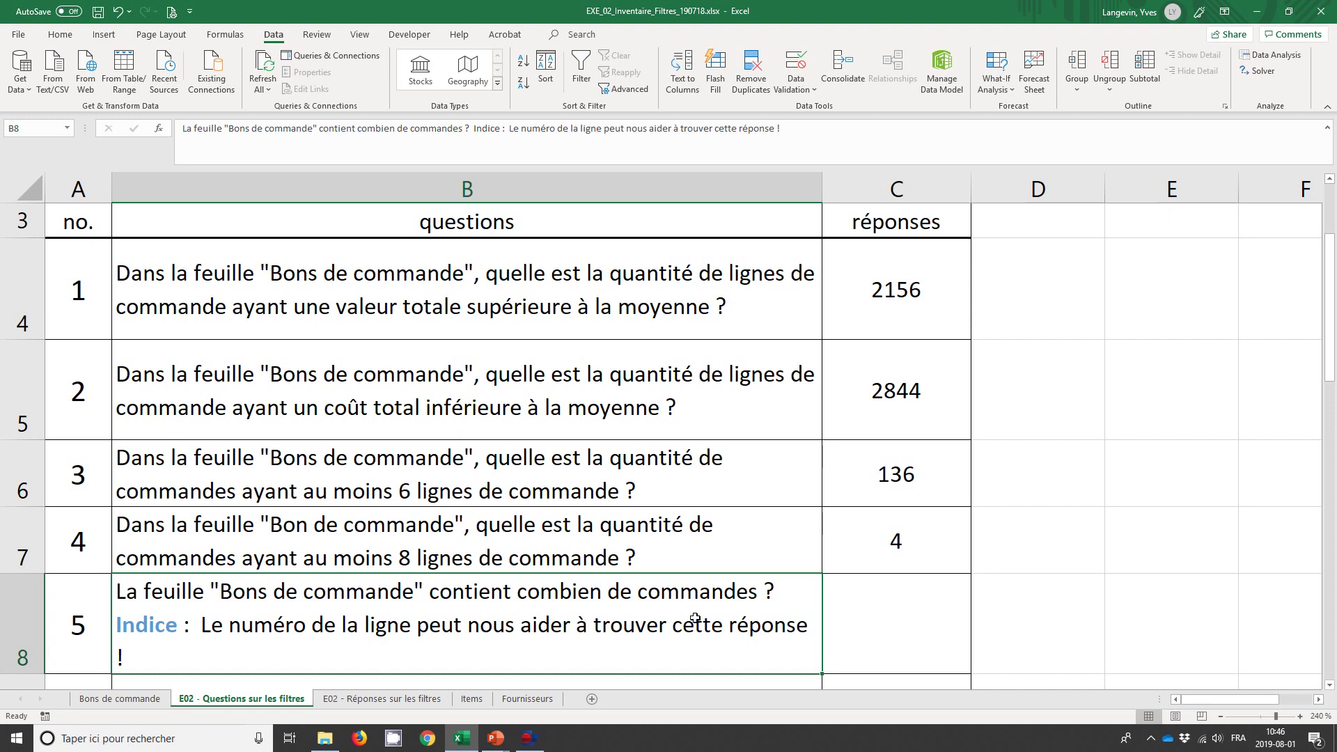
left_click(133, 699)
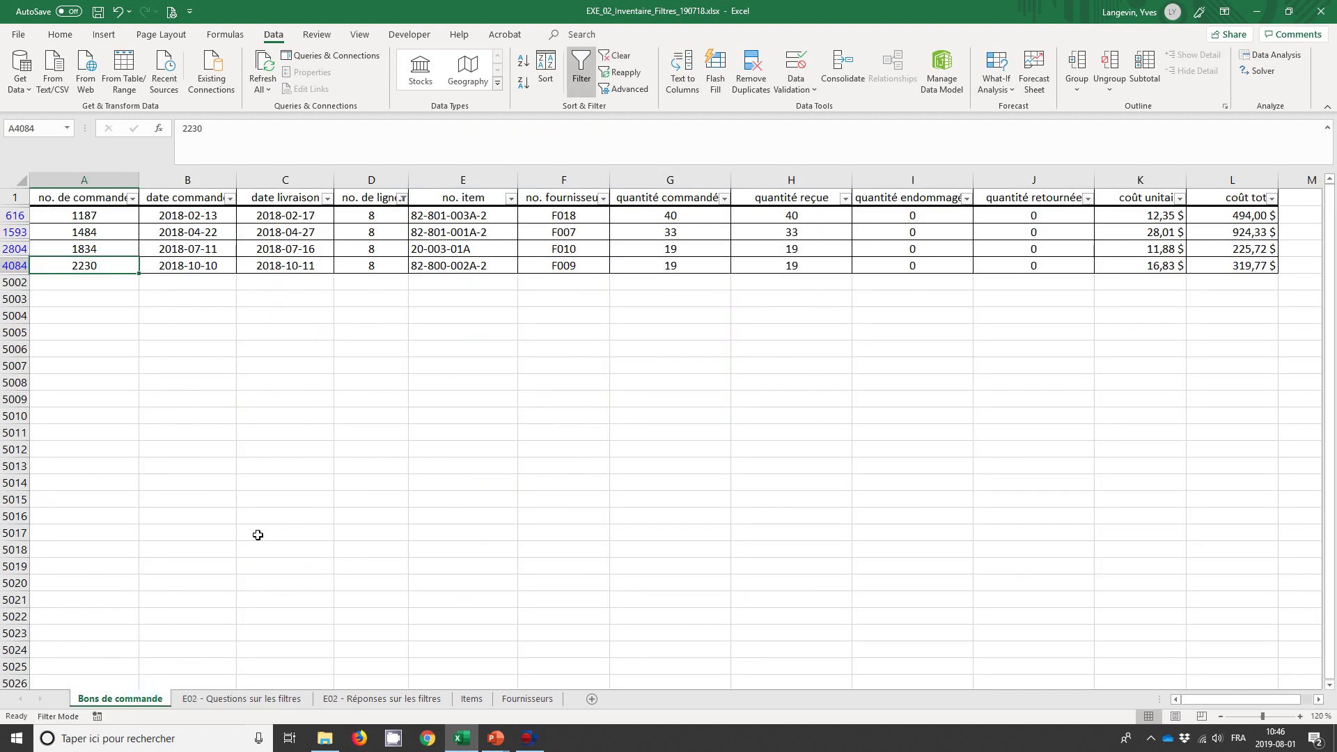
left_click(403, 200)
left_click(350, 272)
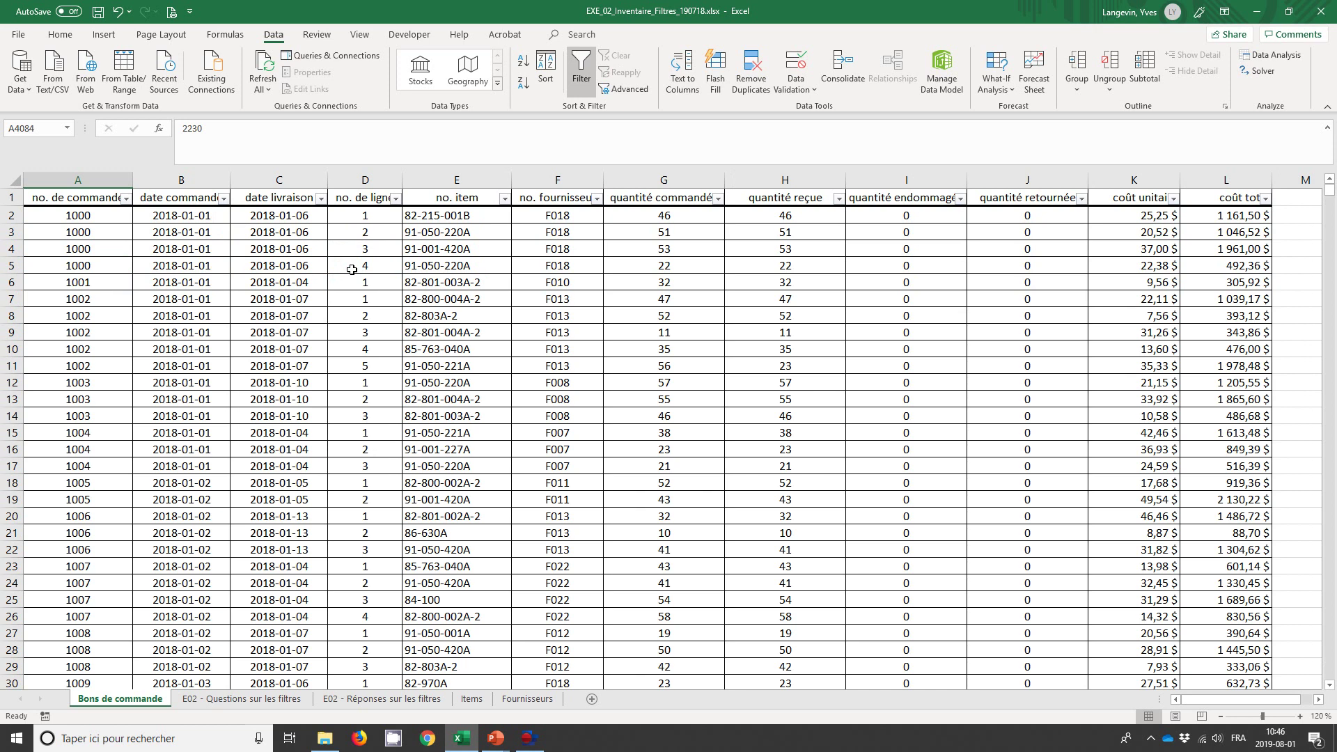
left_click(121, 177)
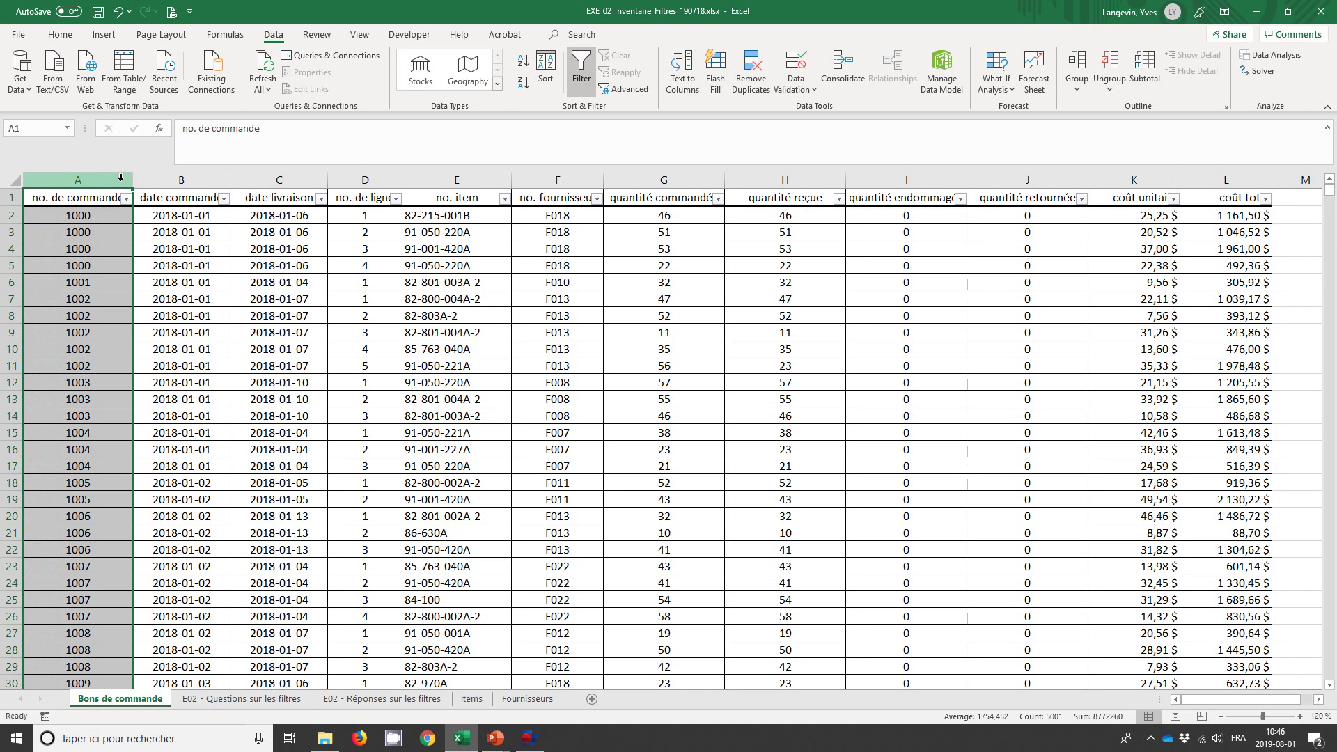
left_click_drag(98, 213, 100, 263)
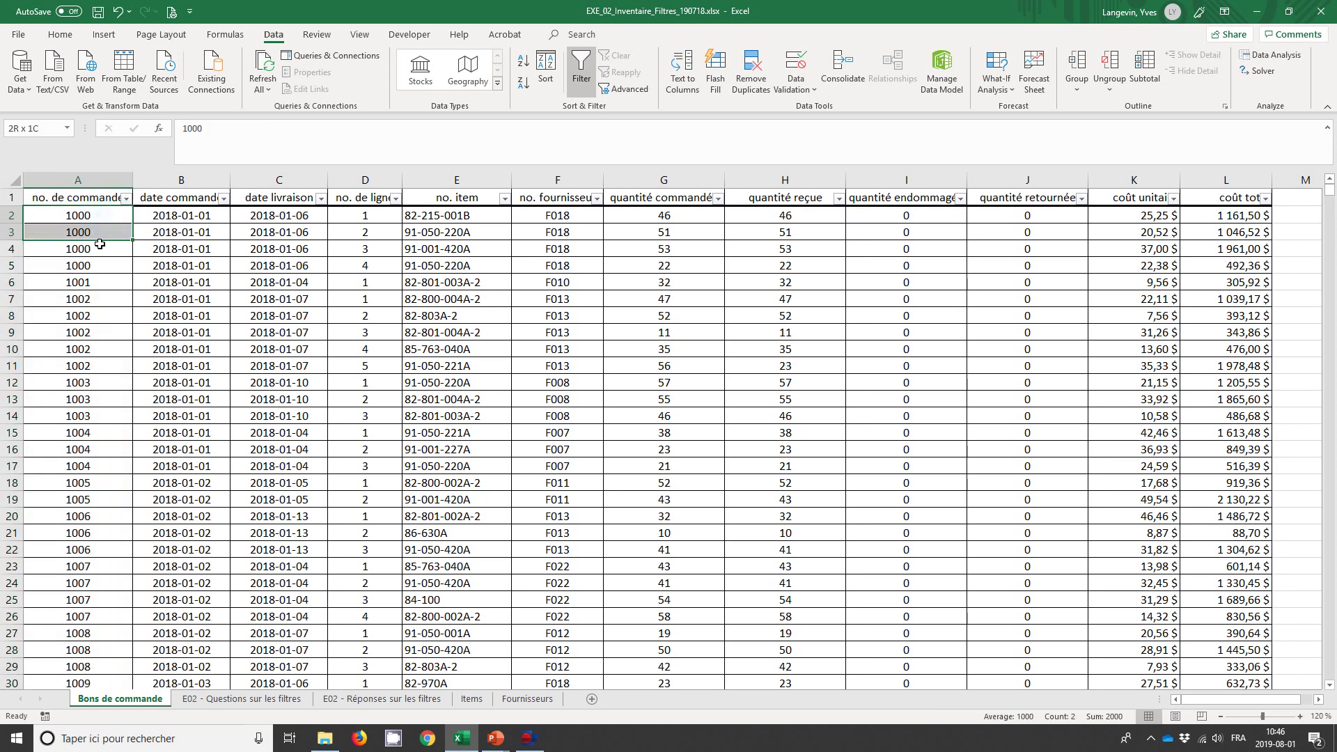
left_click(93, 281)
left_click_drag(96, 295, 102, 418)
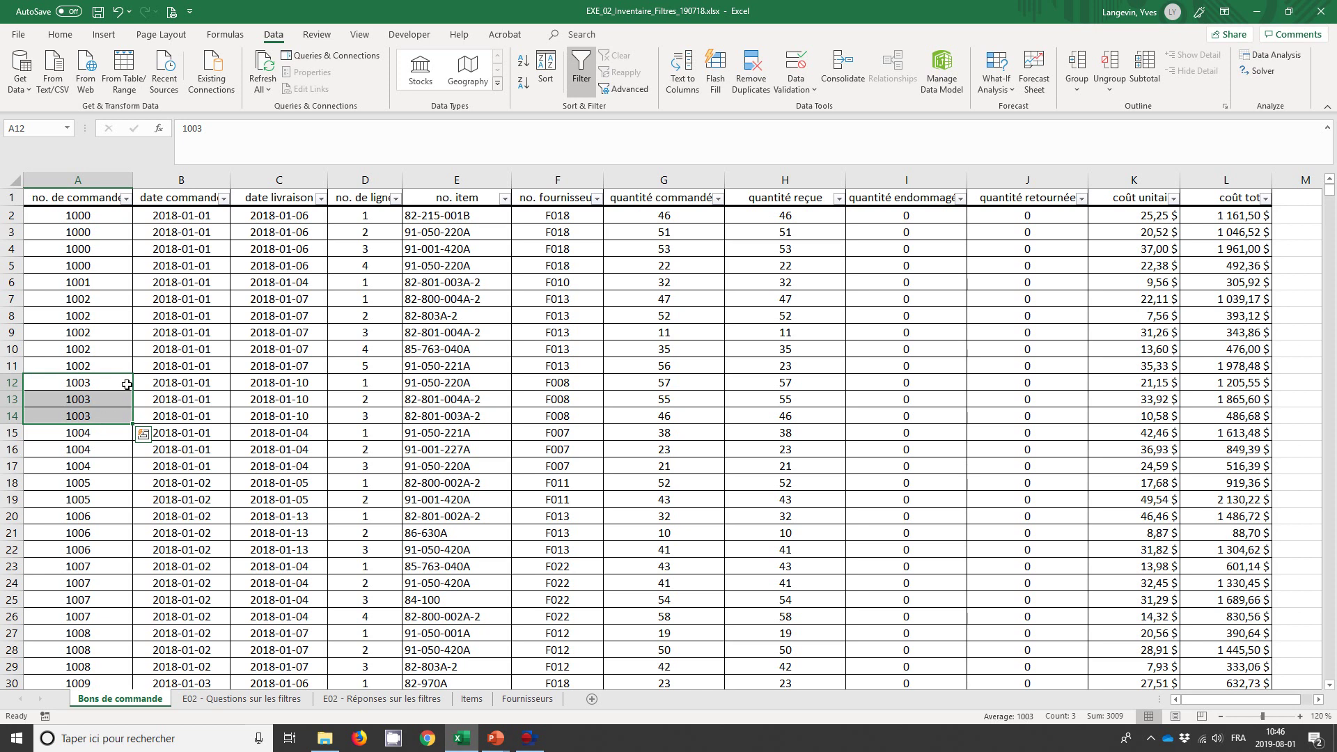
left_click(195, 197)
key("ctrl+shift+Down")
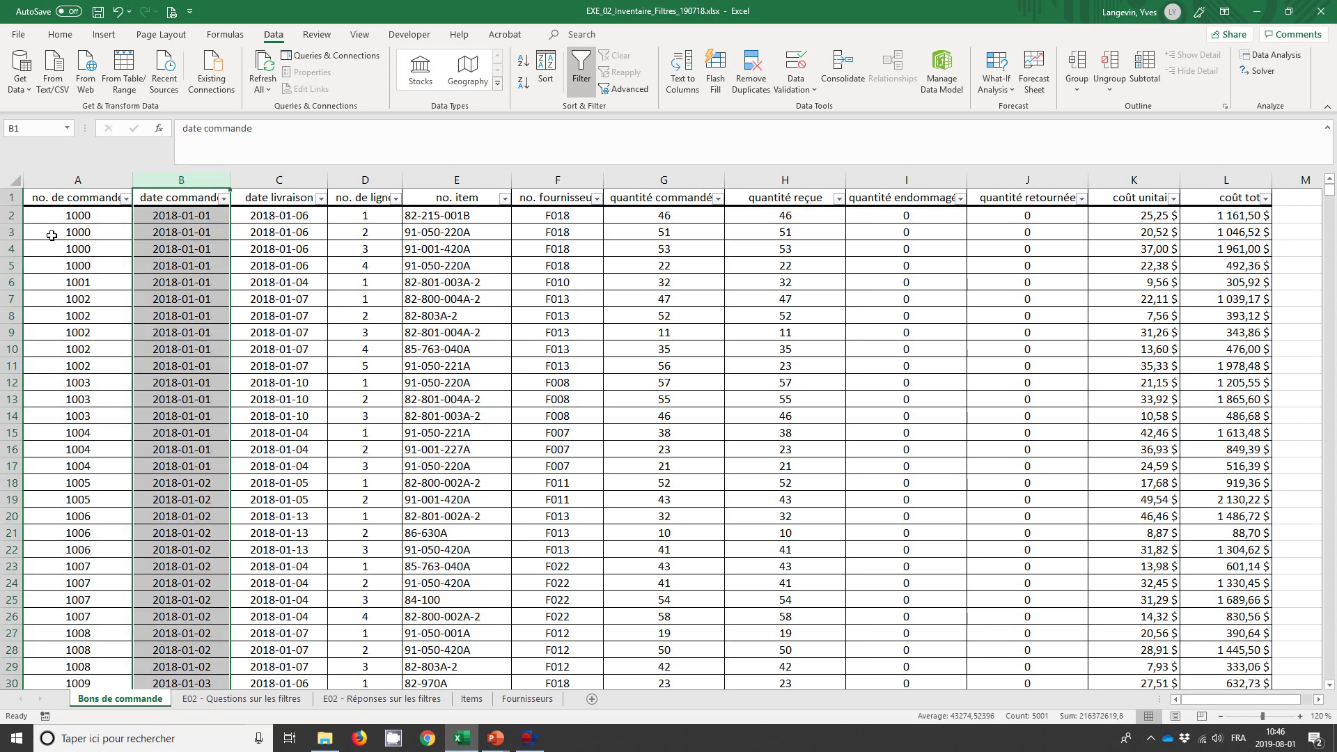
left_click_drag(148, 213, 186, 468)
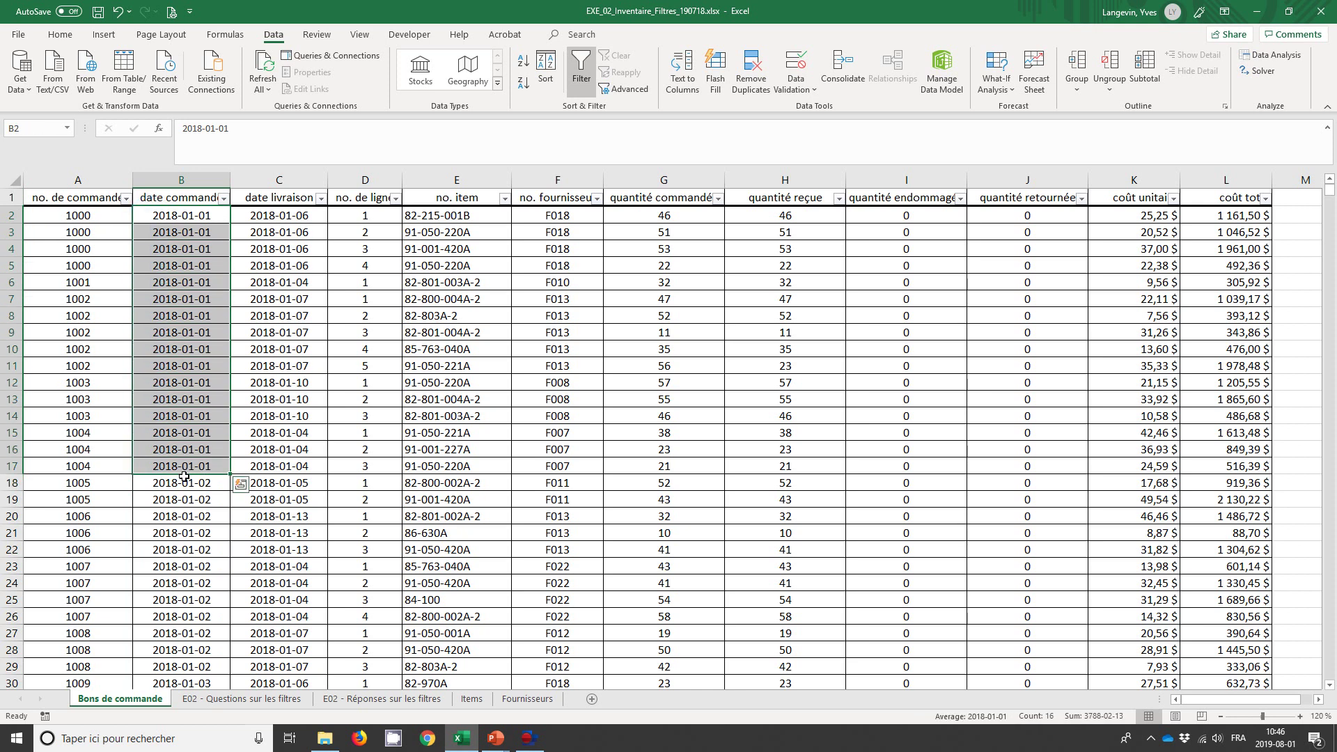
left_click_drag(184, 484, 211, 663)
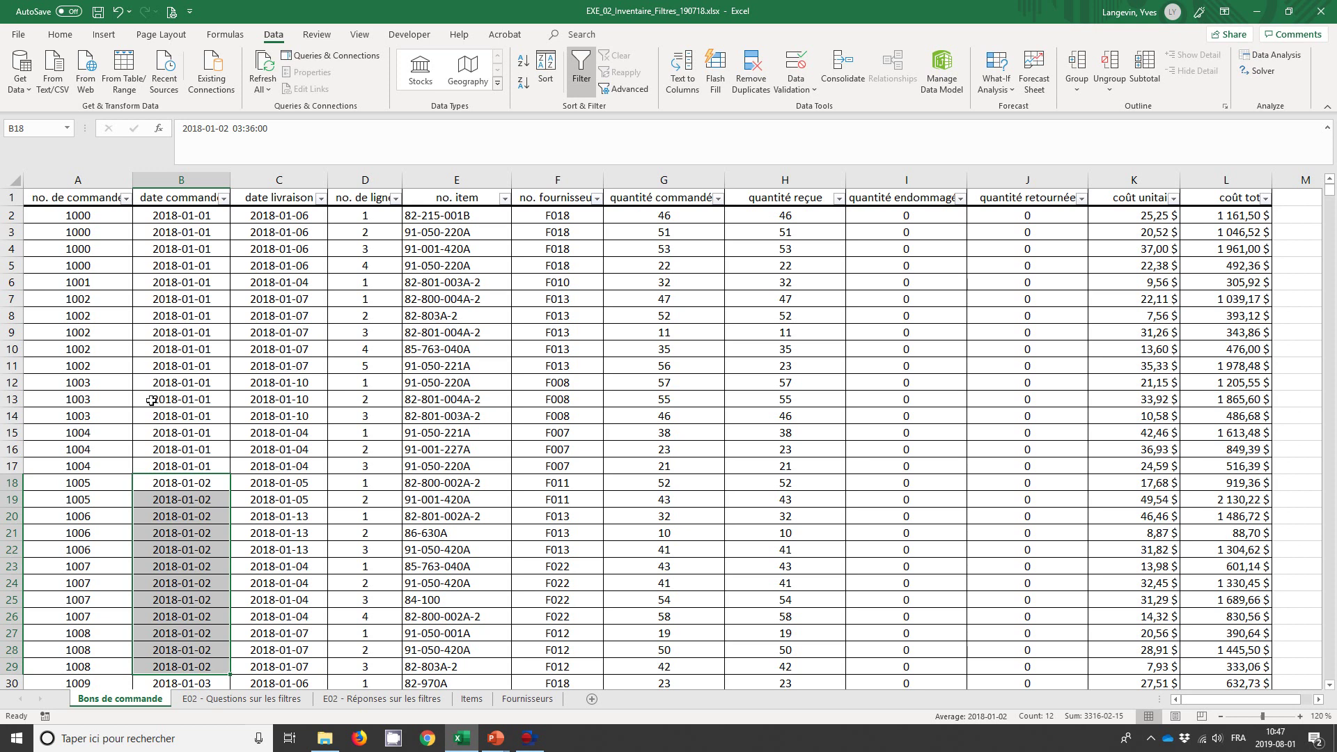
left_click(92, 176)
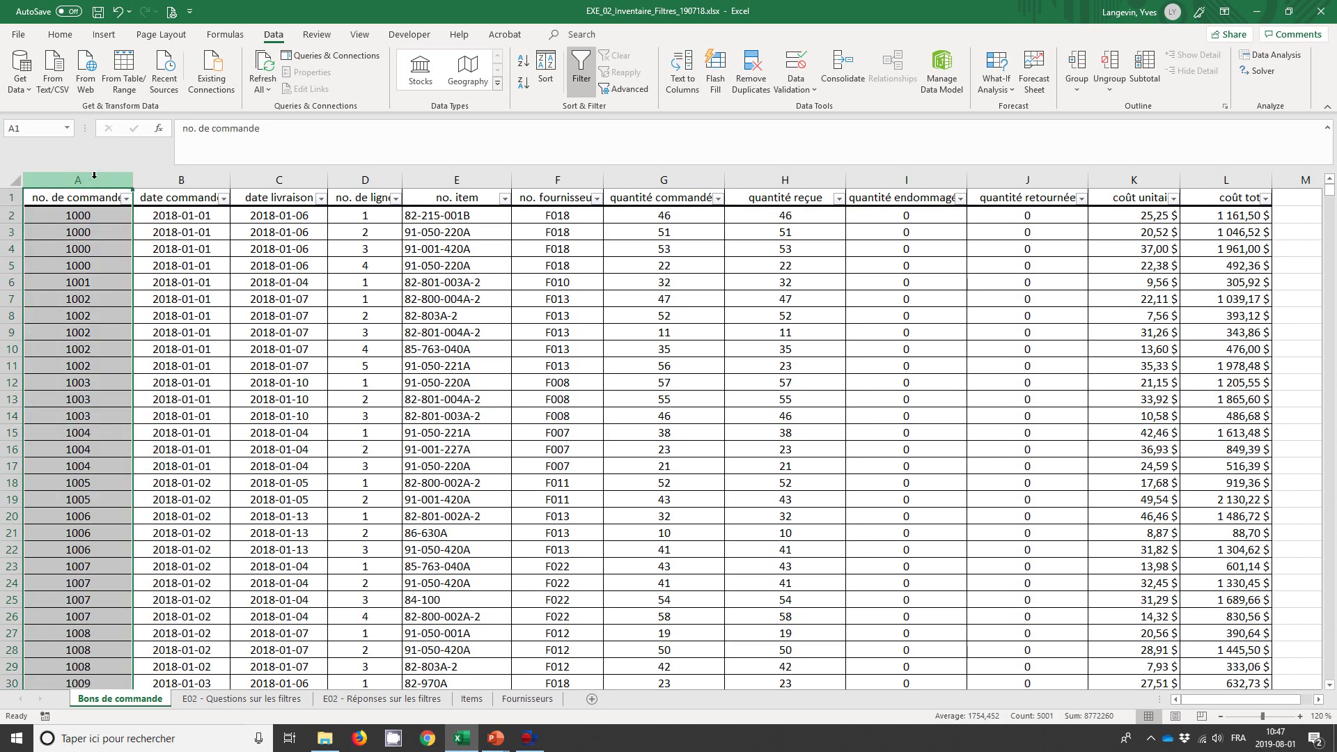
left_click(158, 175)
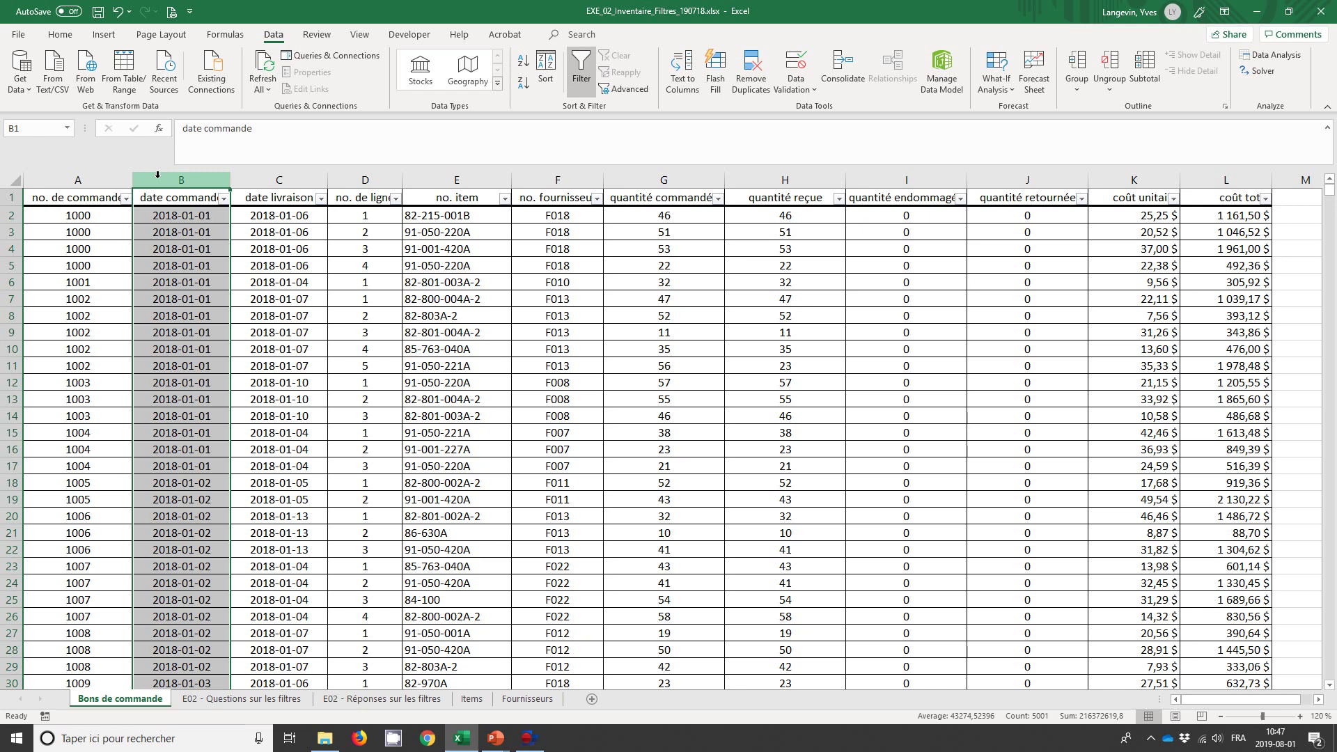
left_click(275, 176)
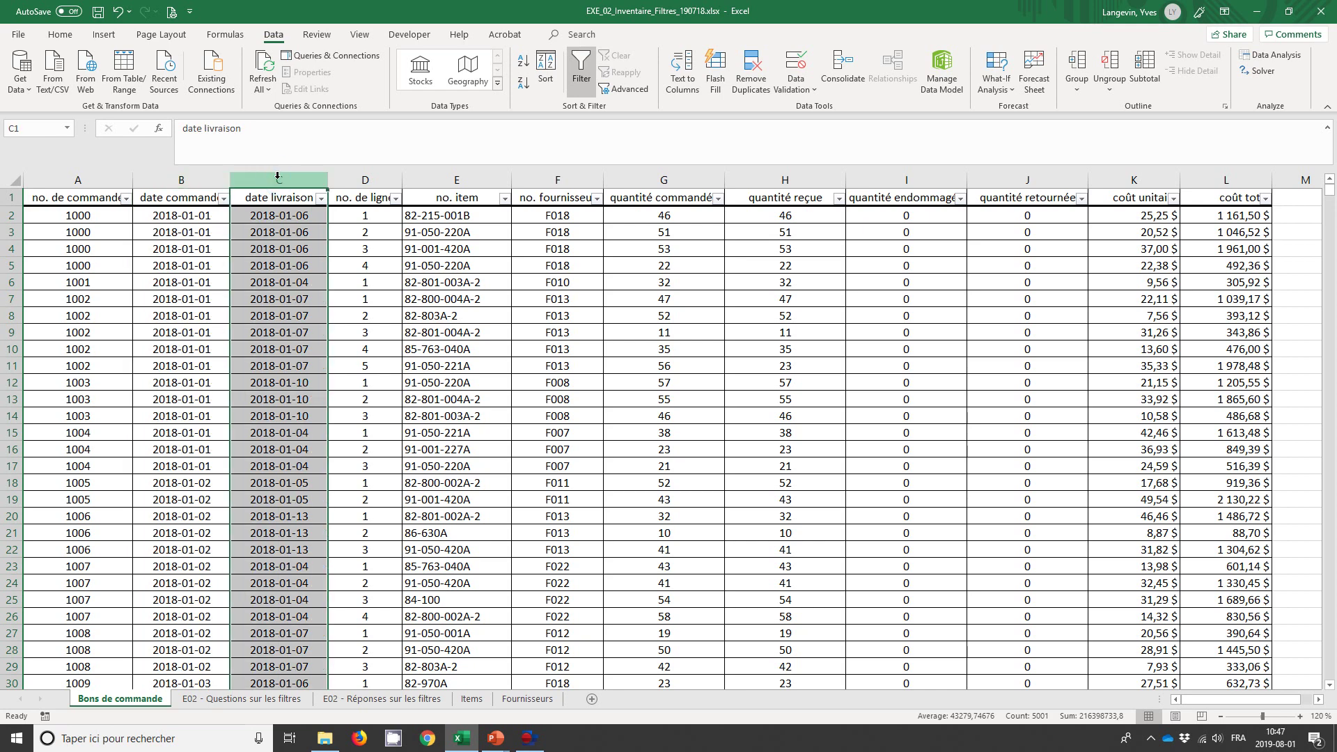
left_click_drag(524, 179, 1184, 169)
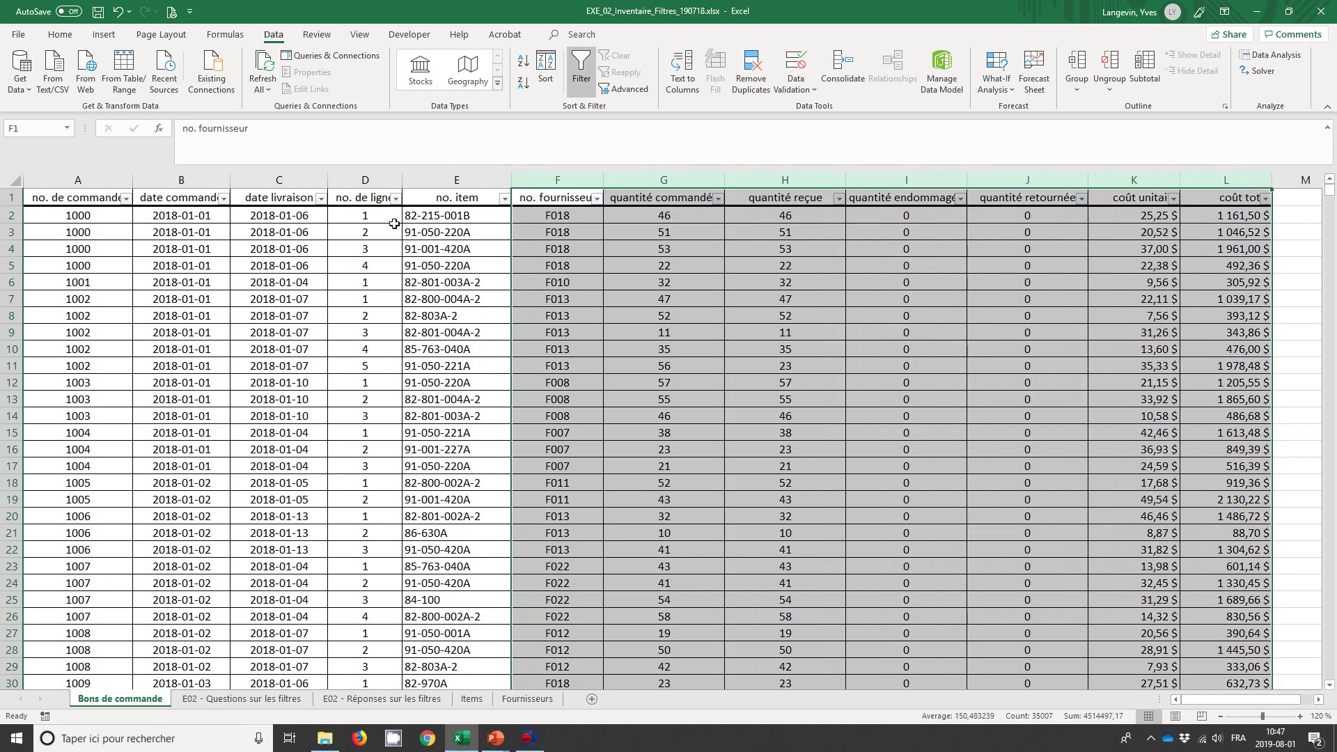
left_click(363, 180)
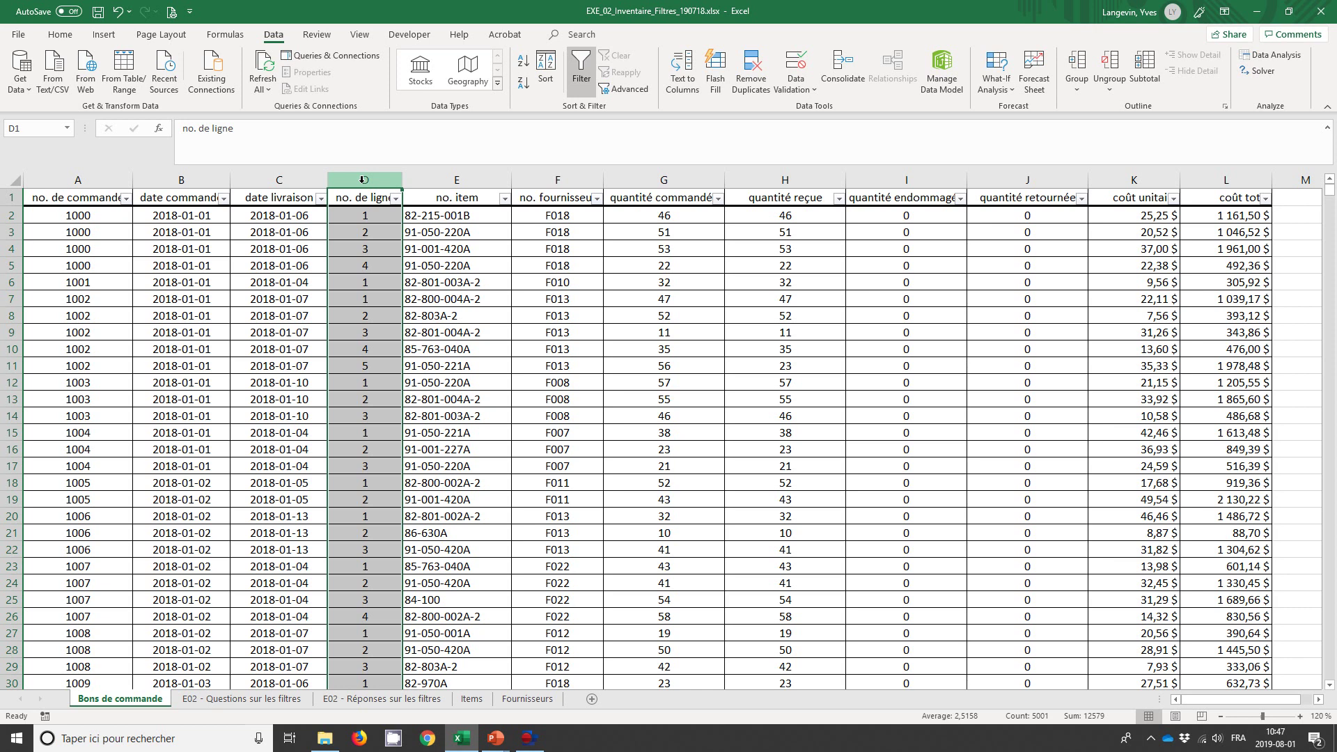
Filter the no. de ligne column to equal 1.
left_click(395, 200)
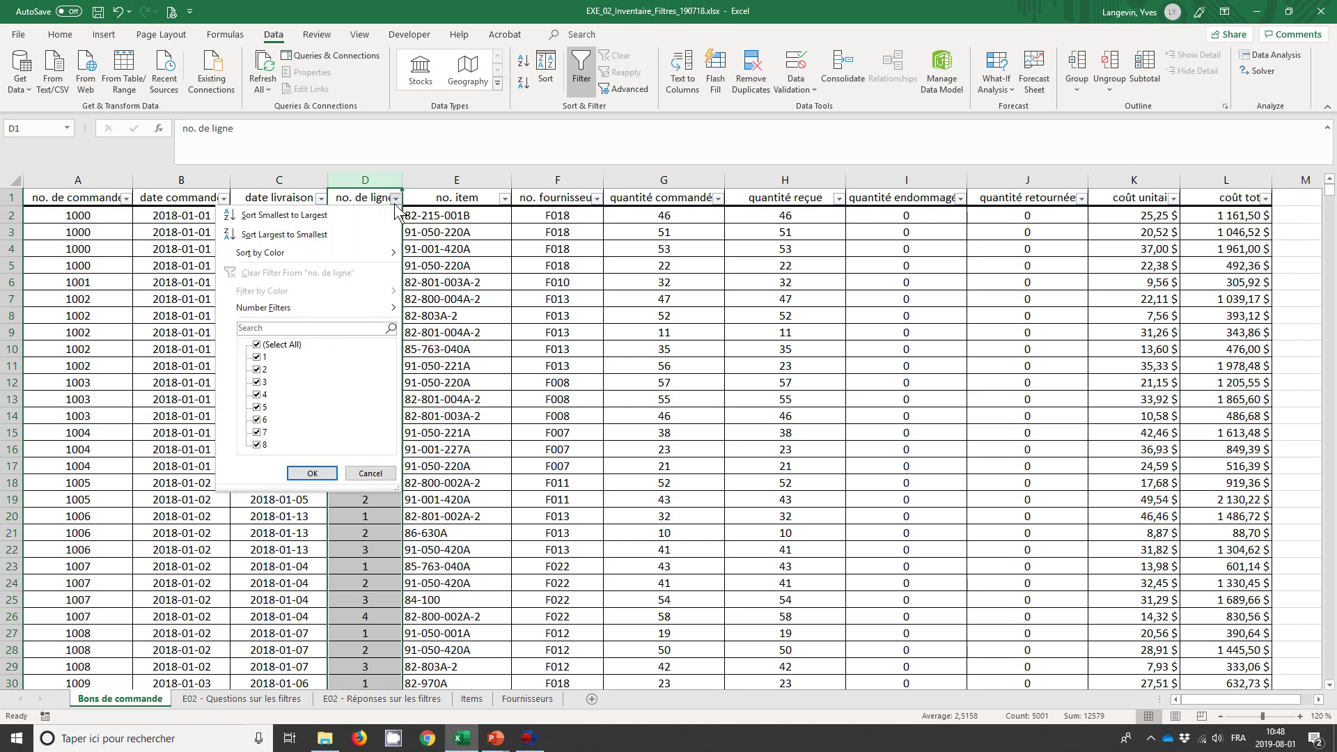
mouse_move(303, 307)
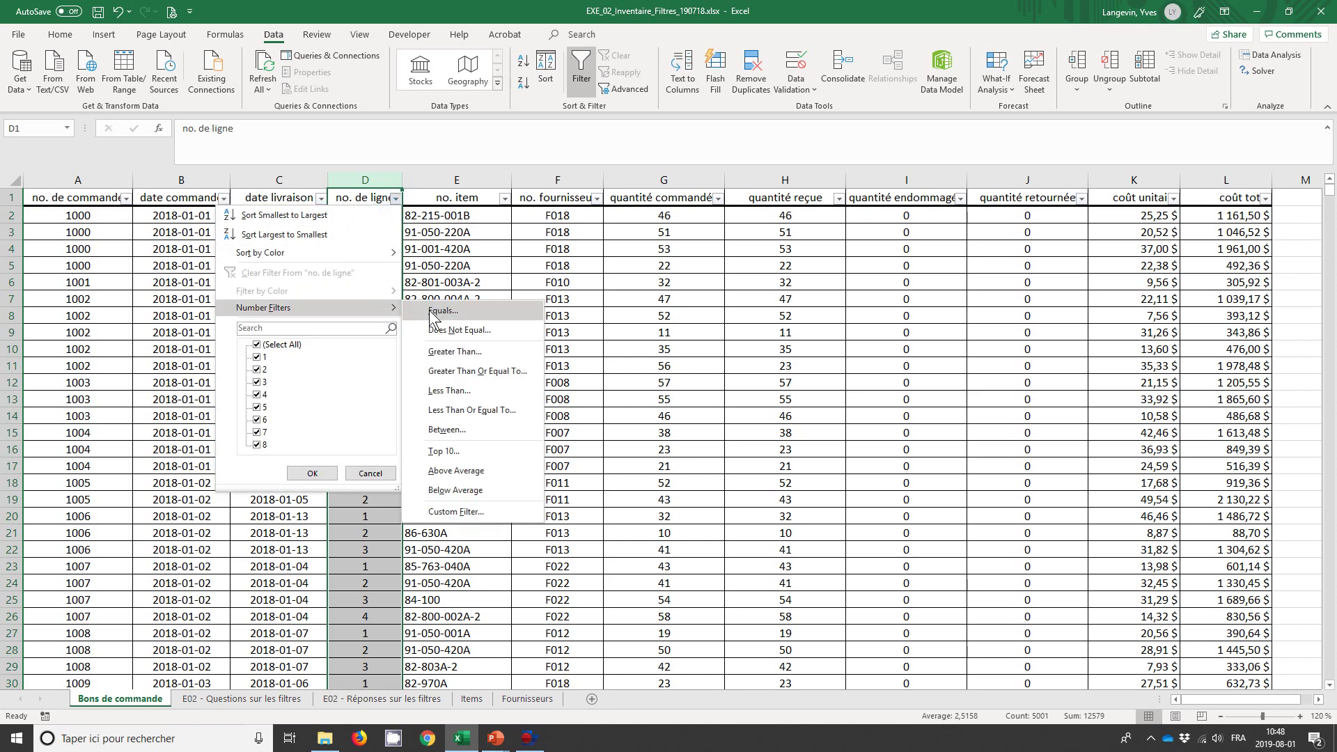
left_click(431, 313)
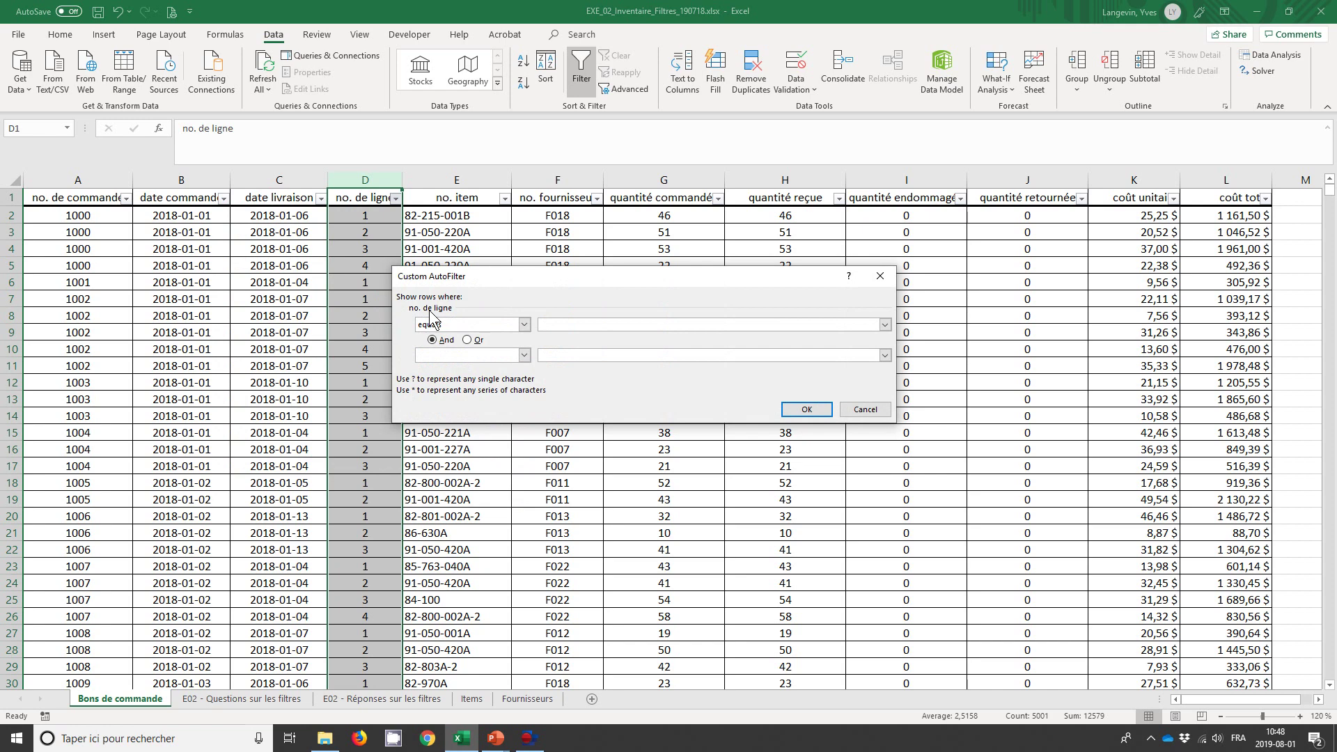
type("1")
key("Return")
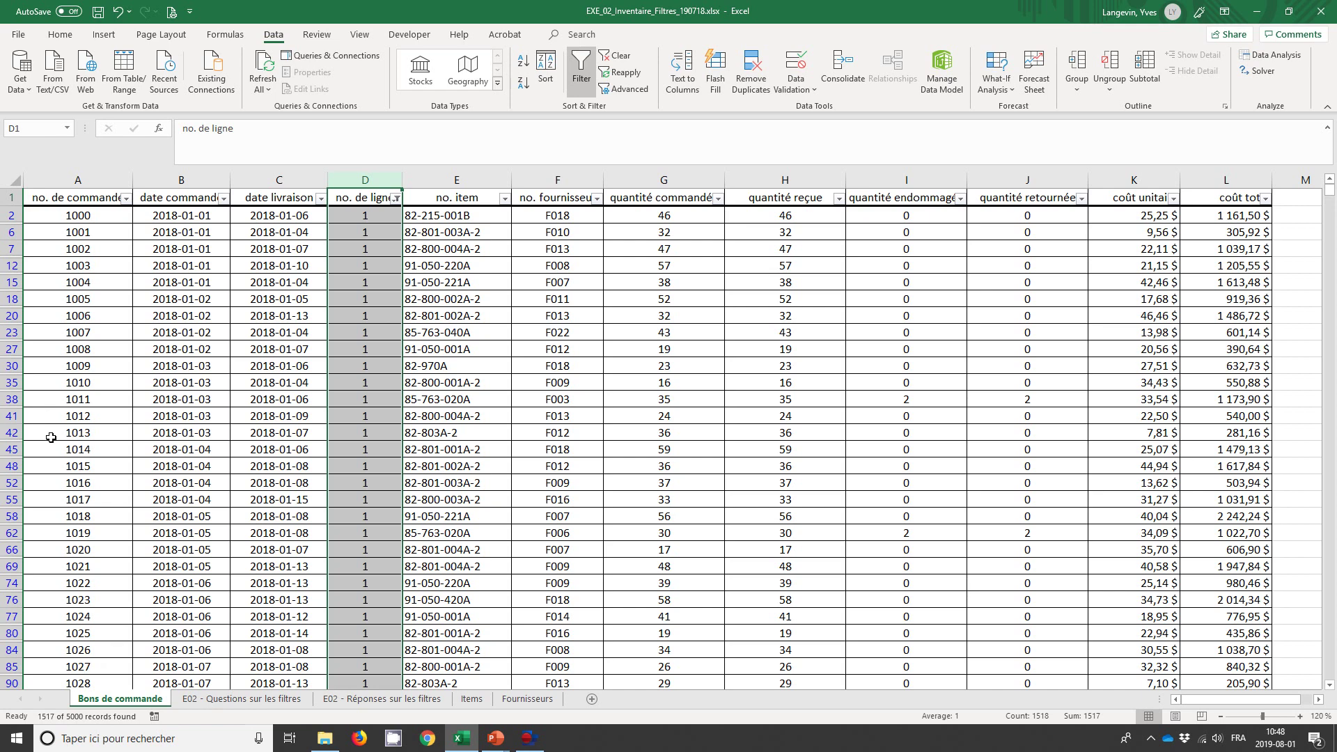
Enter 1517 as the answer to question 5 on the questions sheet.
left_click(266, 703)
left_click(857, 611)
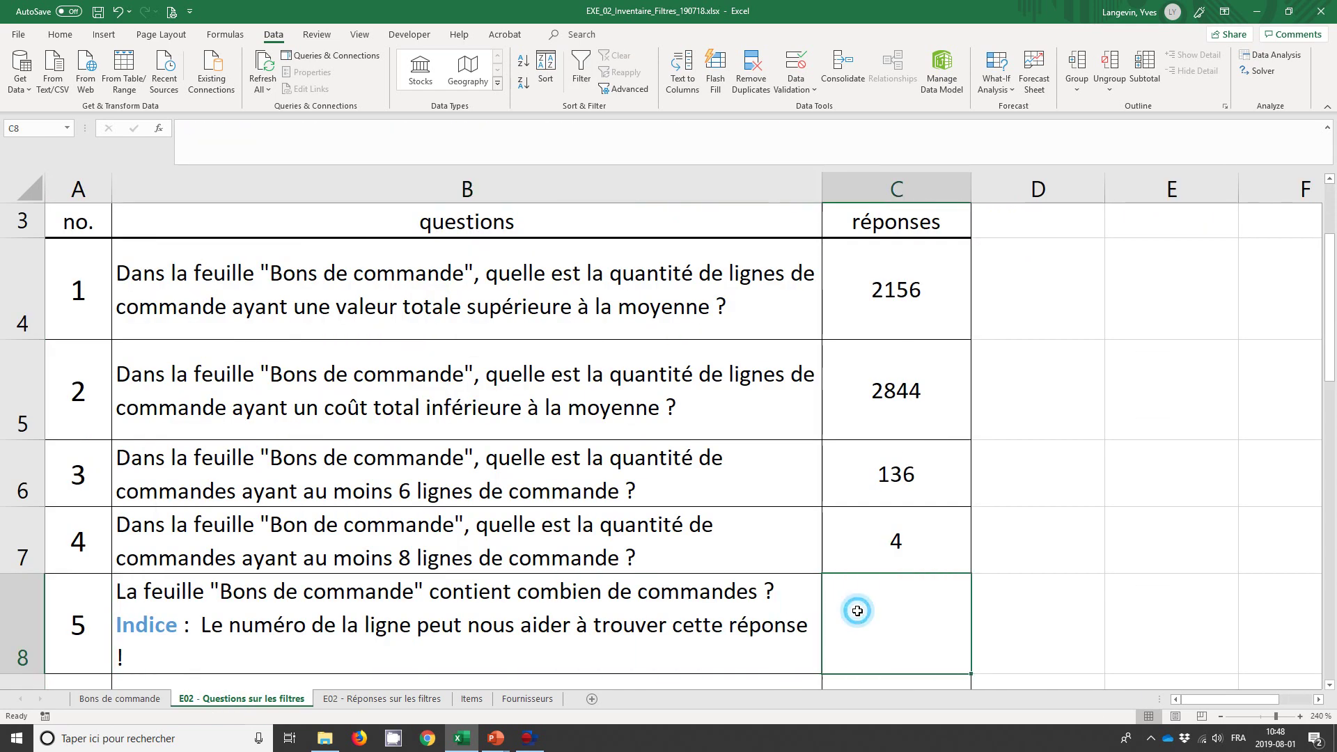
type("1517")
key("Return")
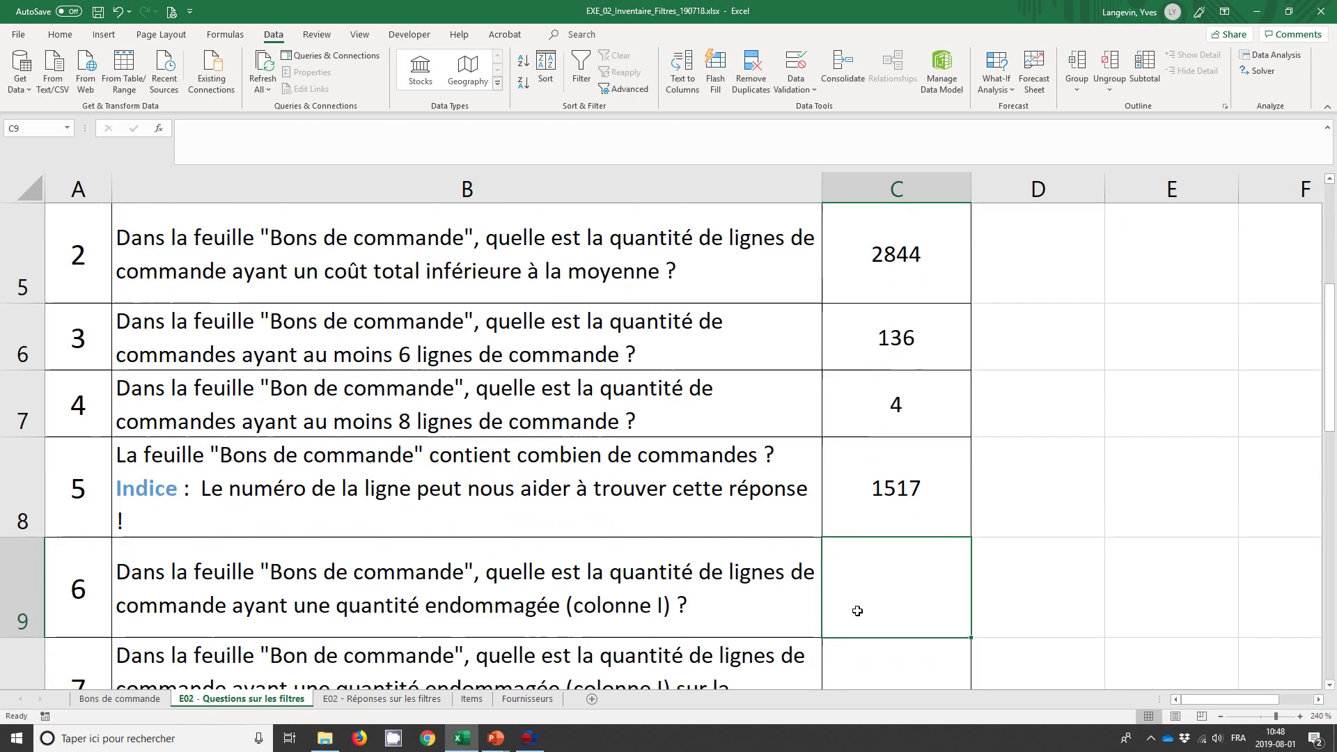
Check the extent of the filtered line-1 orders and select the no. de ligne column to count them.
left_click(147, 699)
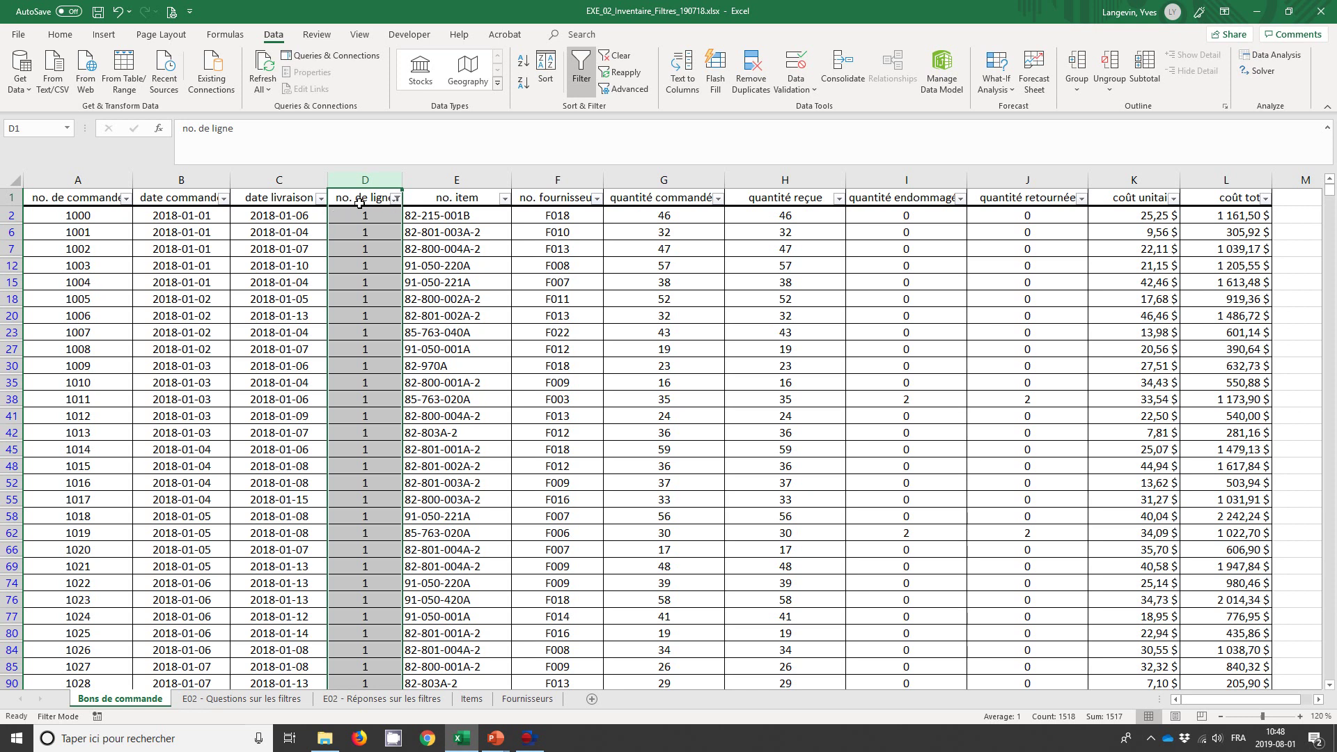
left_click(104, 215)
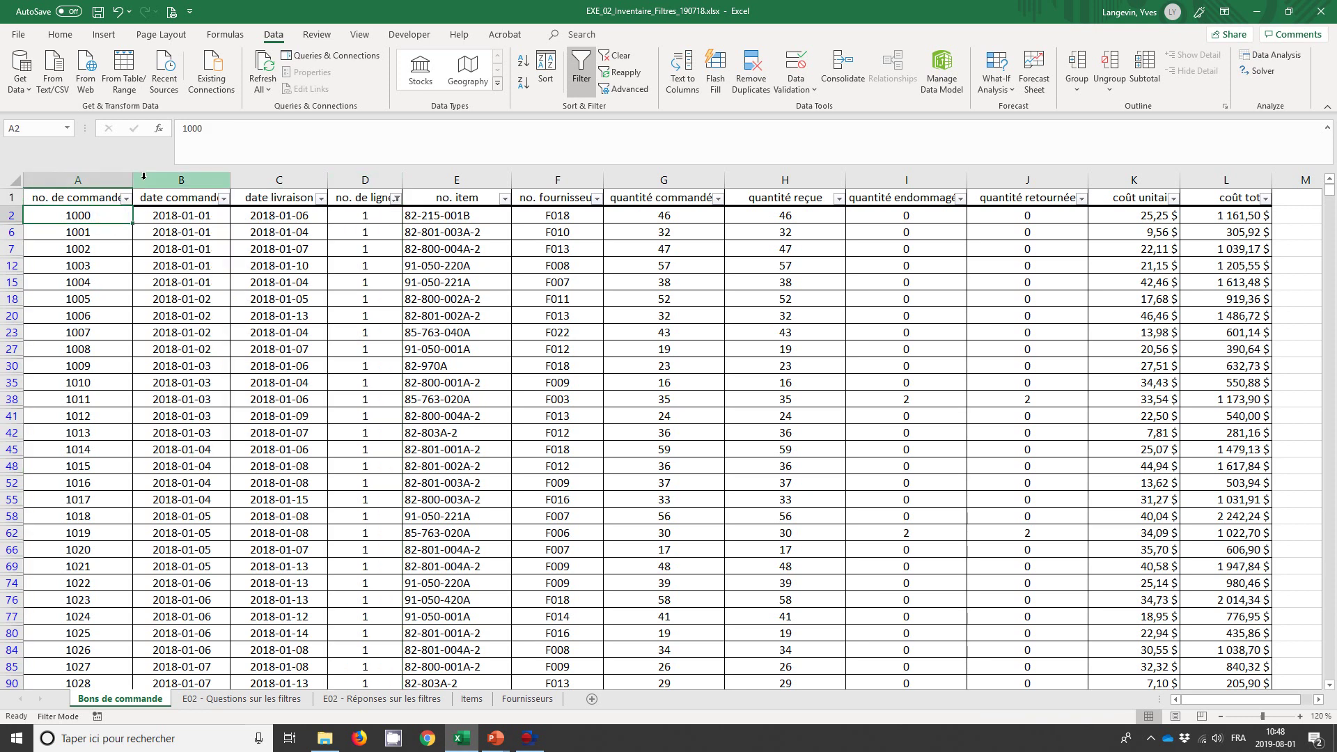
key("Down")
key("Down")
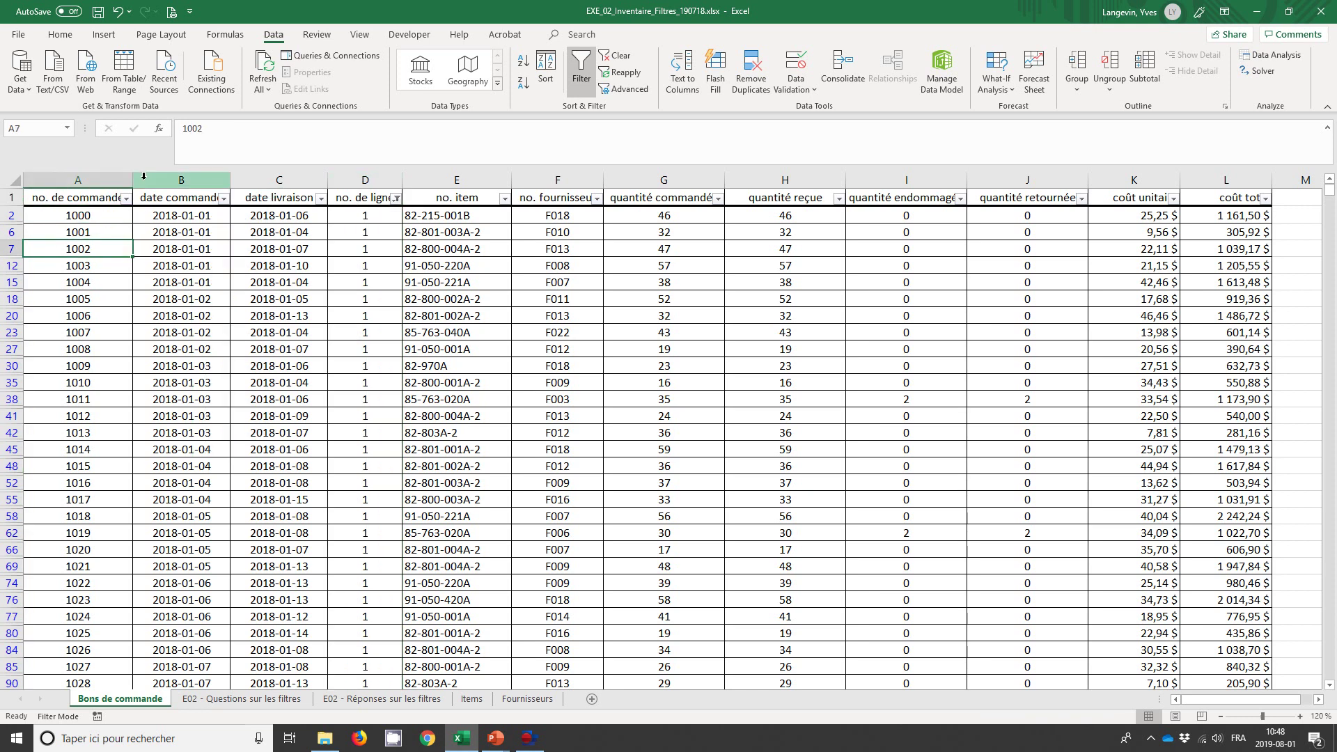
key("Down")
key("Down")
key("Down")
key("Down")
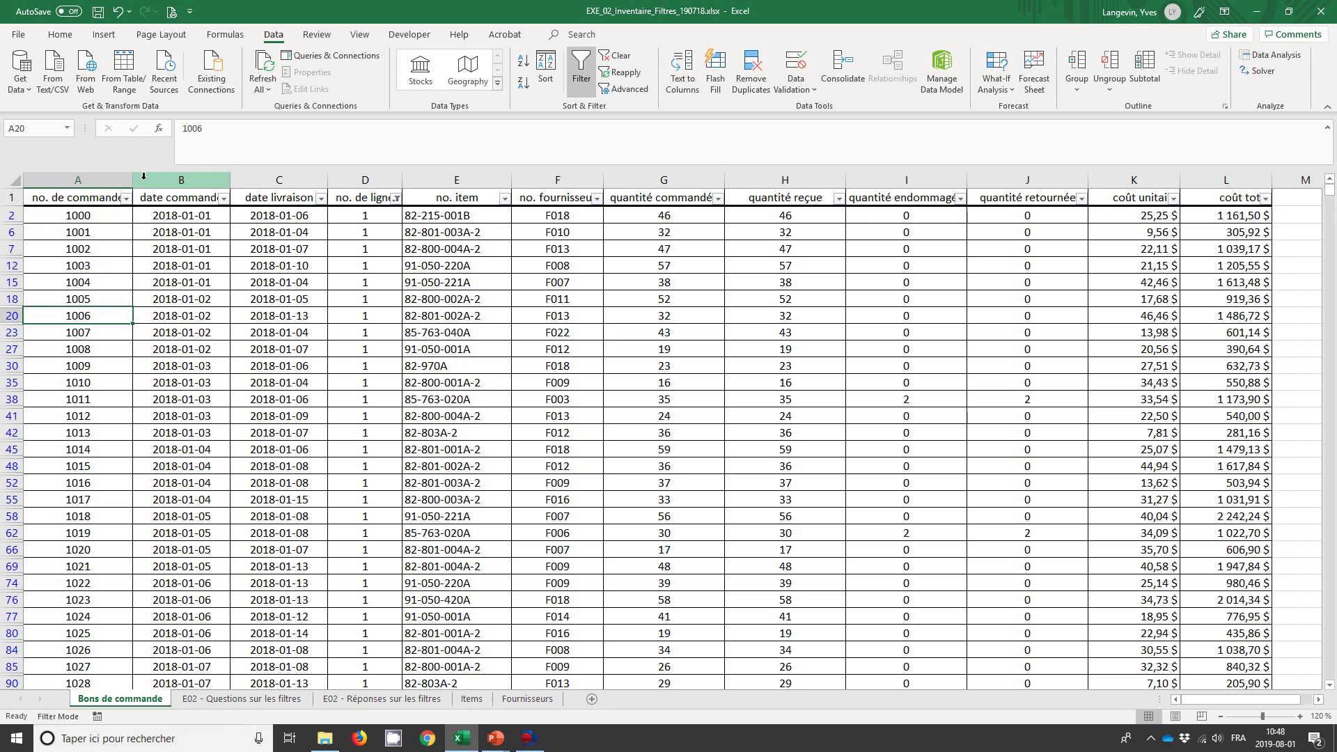
key("Down")
key("Down")
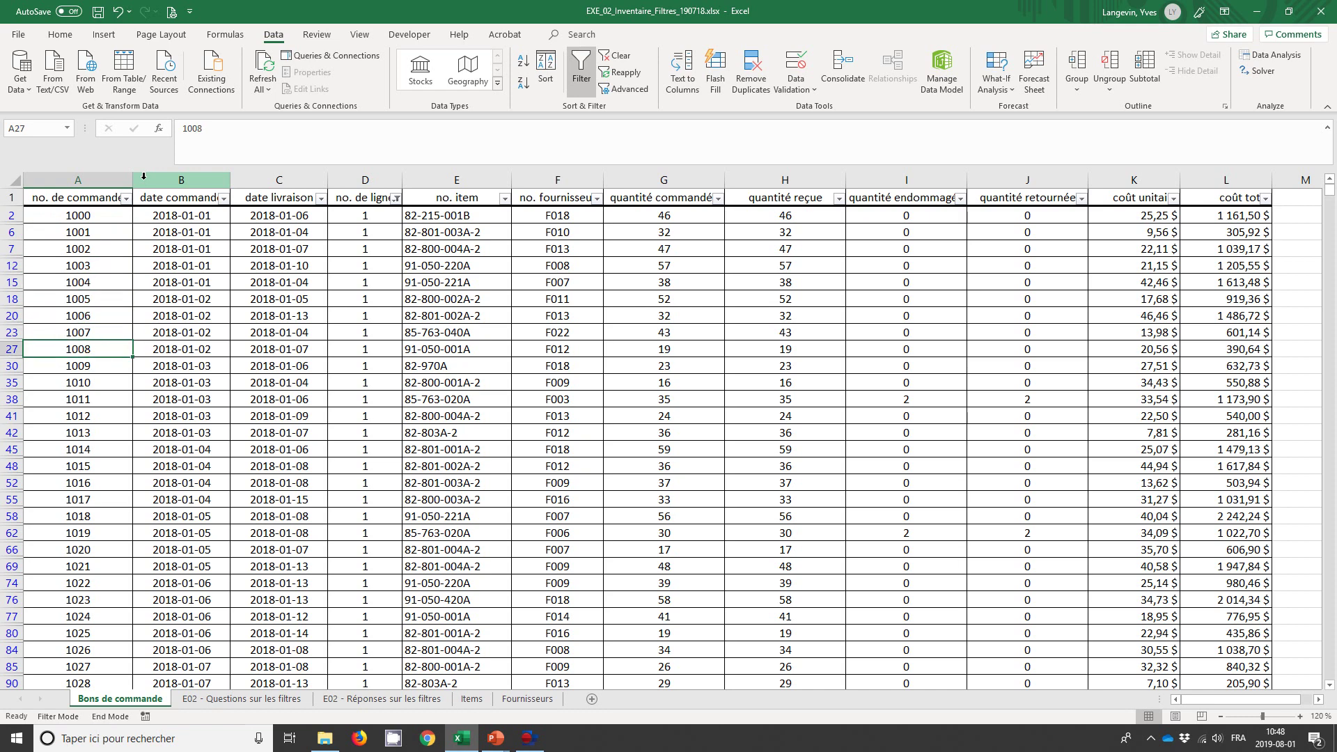
key("ctrl+Down")
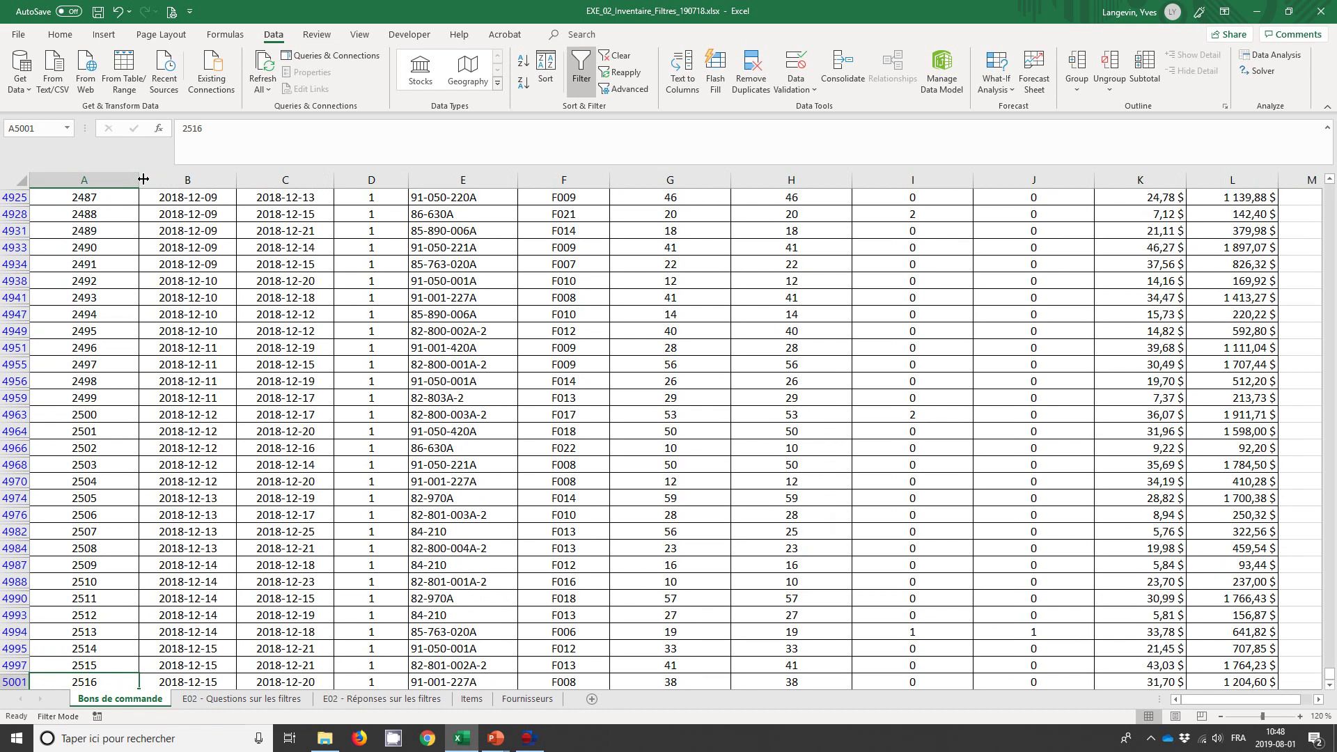
key("ctrl+Home")
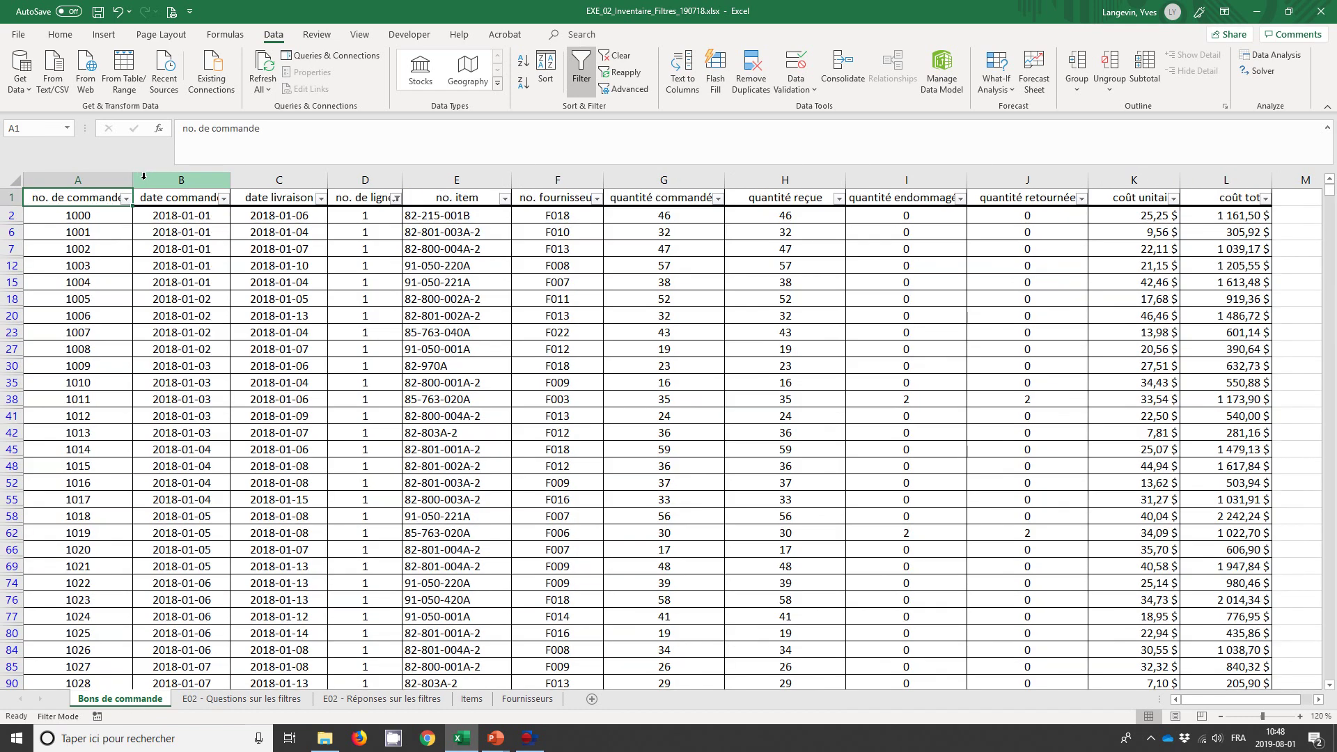
key("Down")
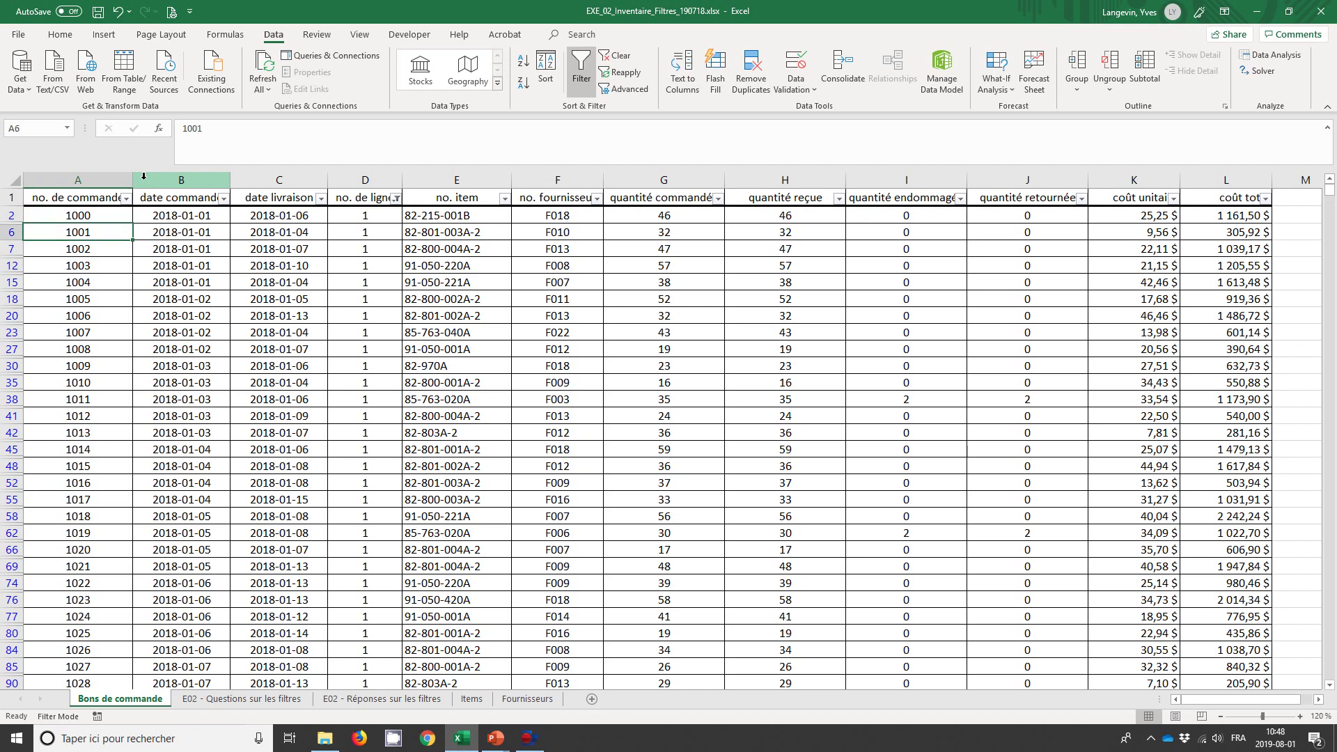
key("ctrl+Down")
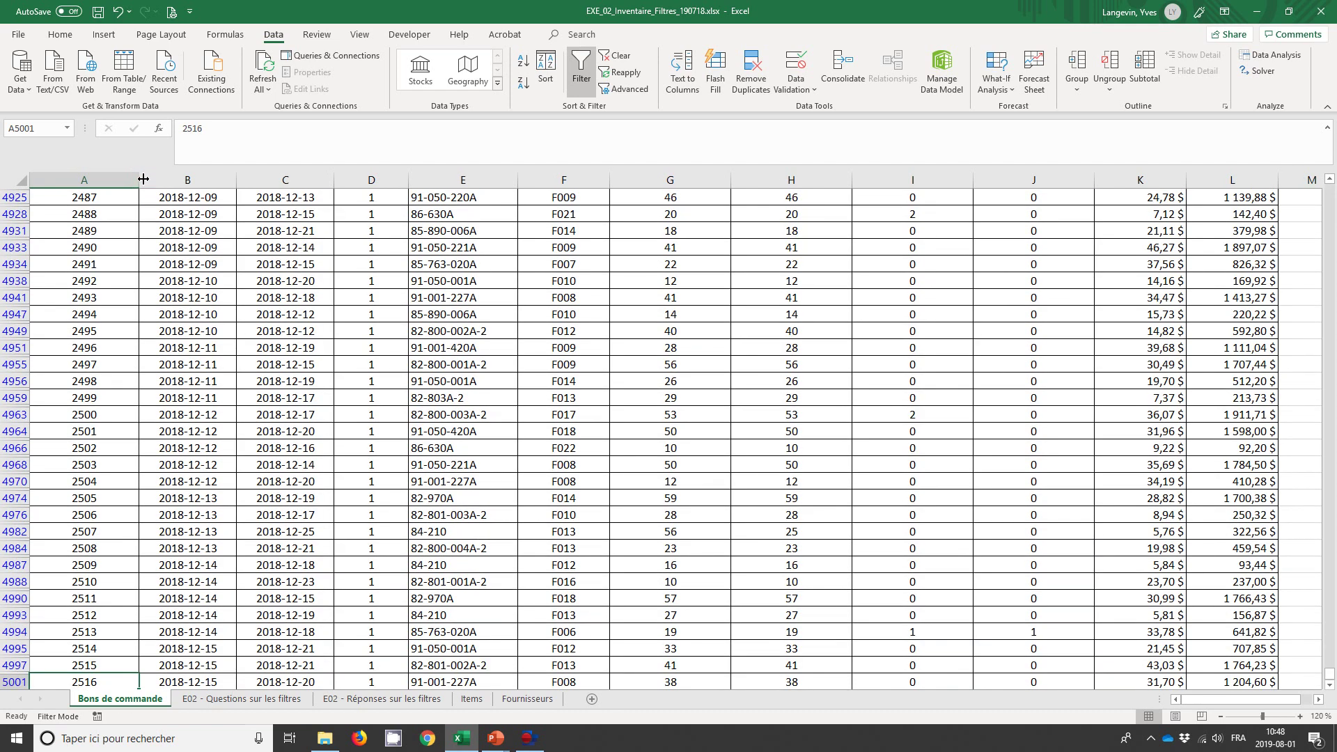
key("ctrl+Home")
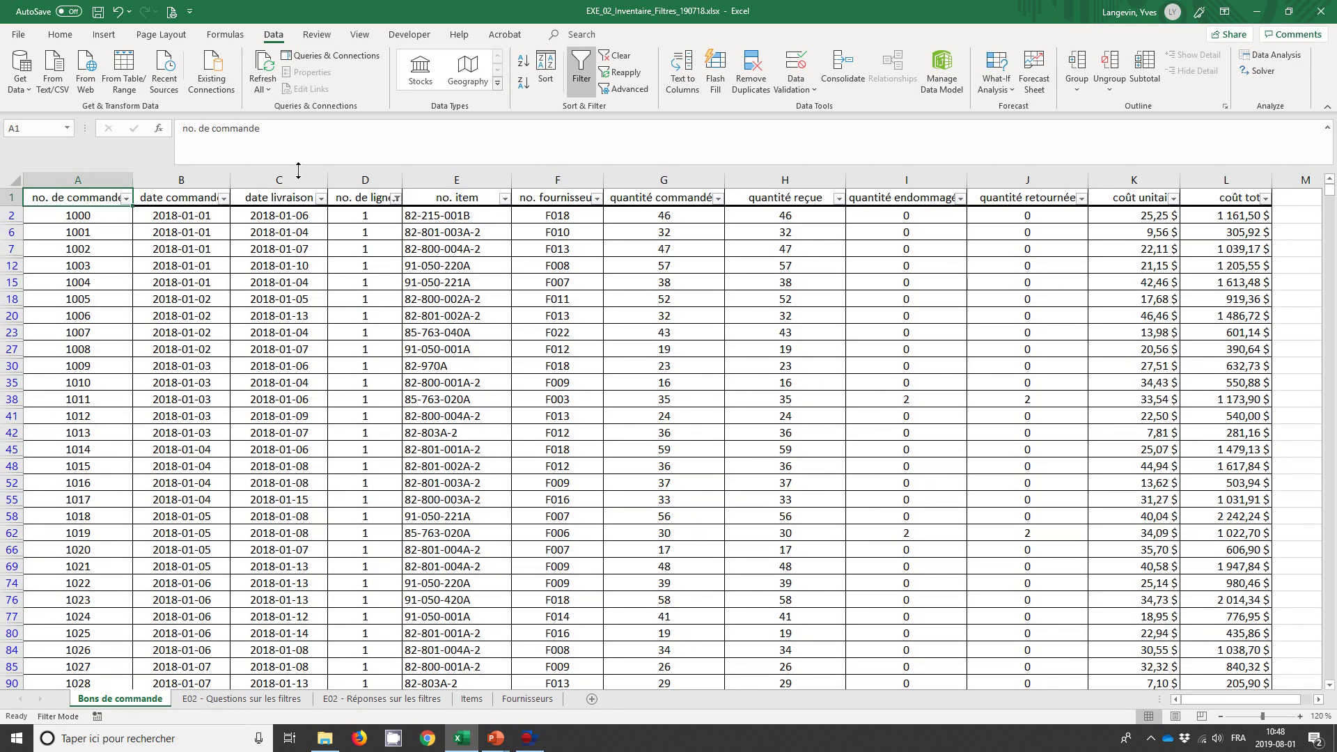
left_click(356, 175)
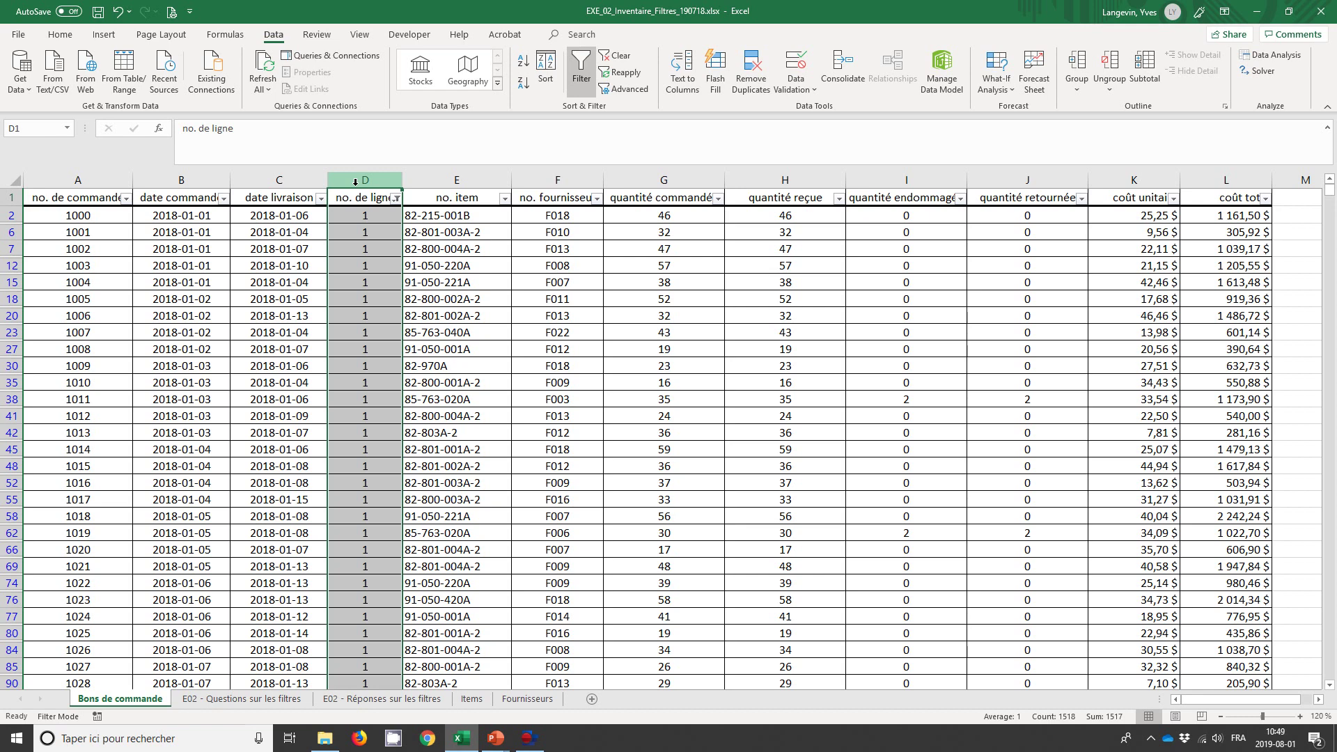
Clear the line number 1 filter from no. de ligne.
left_click(396, 198)
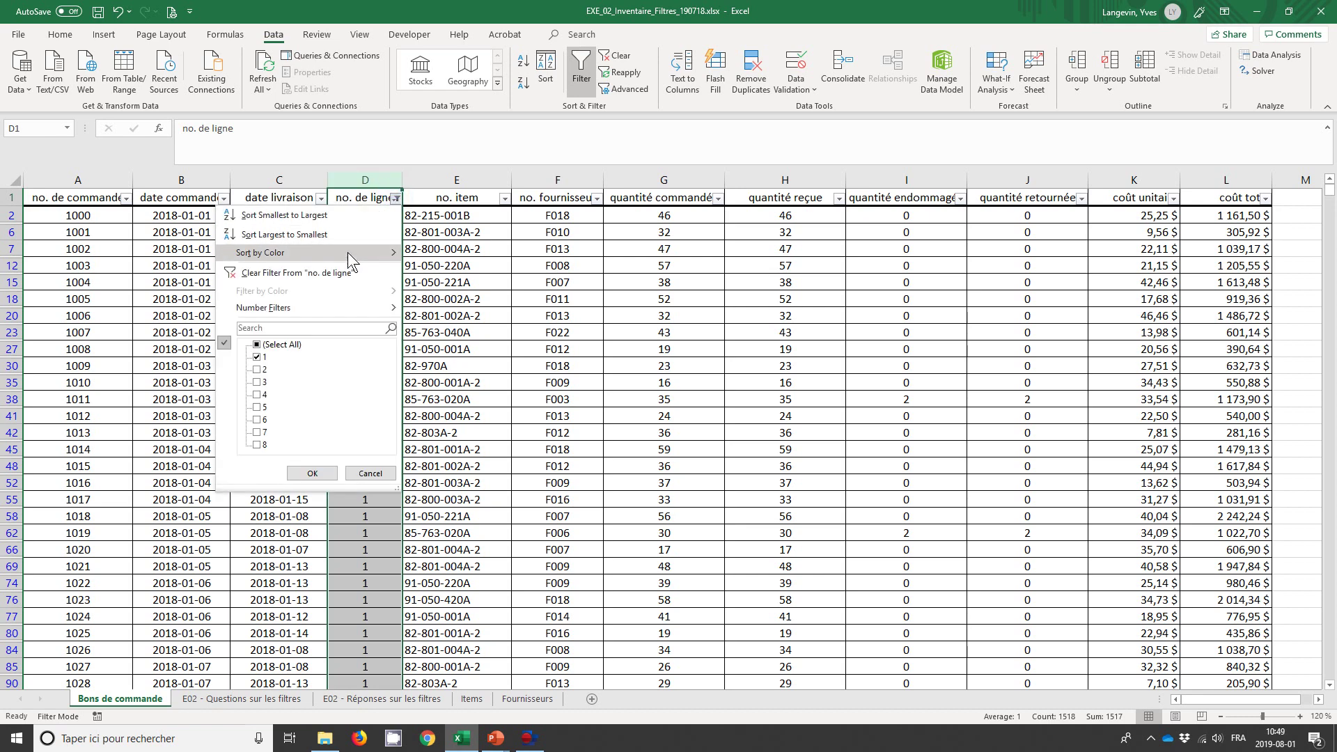
left_click(349, 273)
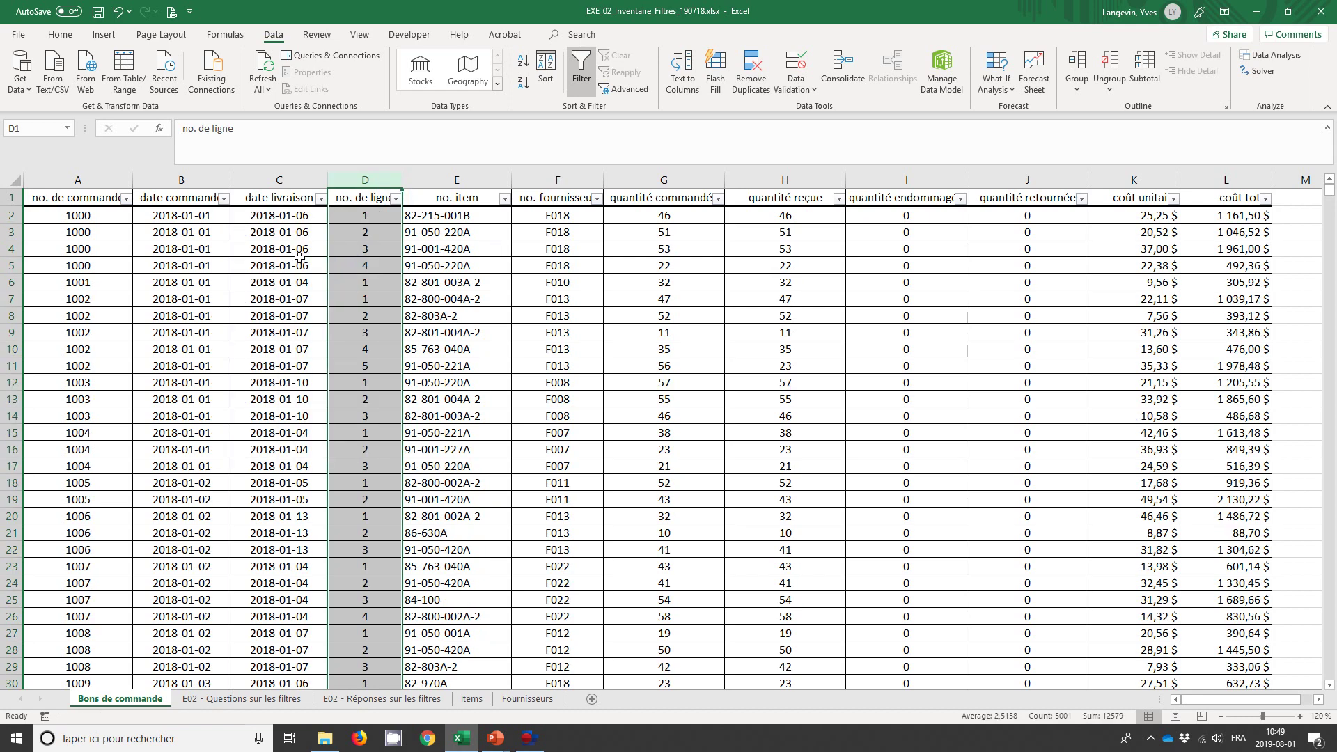
left_click(62, 200)
Glance at the questions sheet, then select the quantité endommagée column on Bons de commande.
left_click(242, 699)
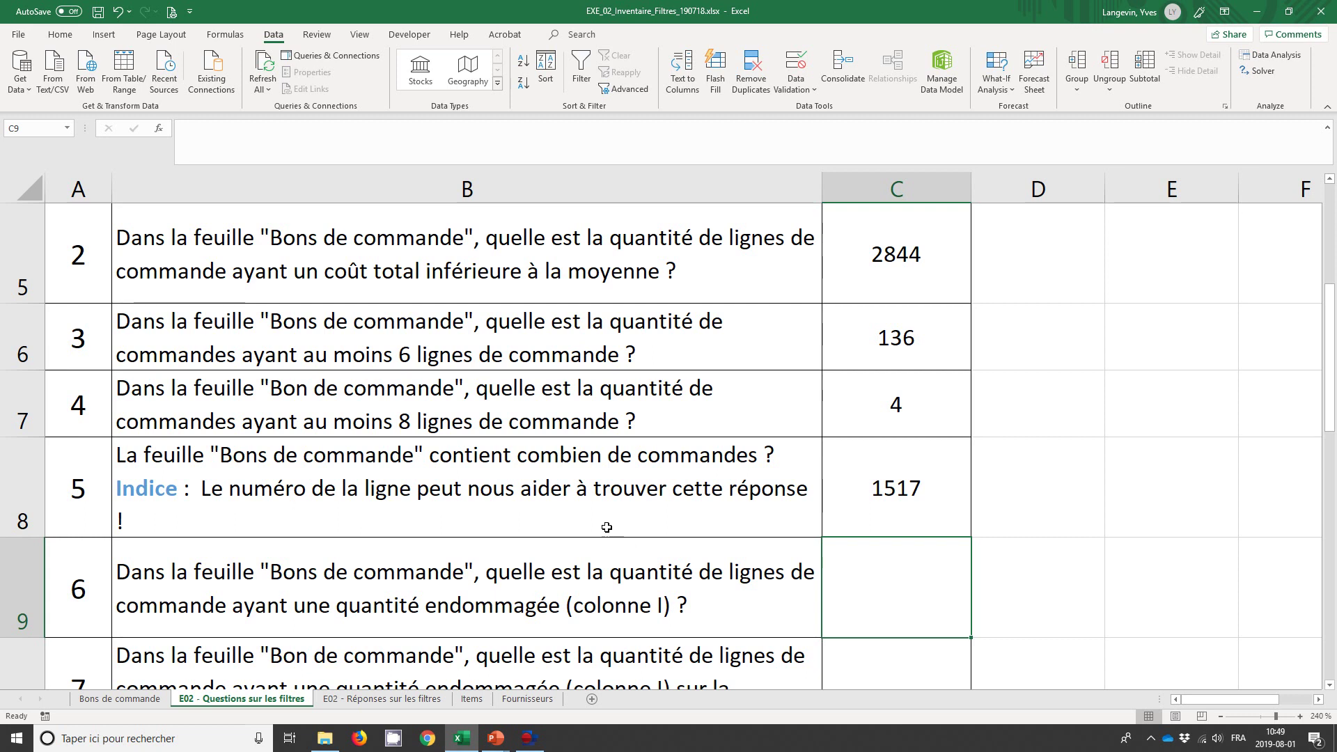
left_click(120, 698)
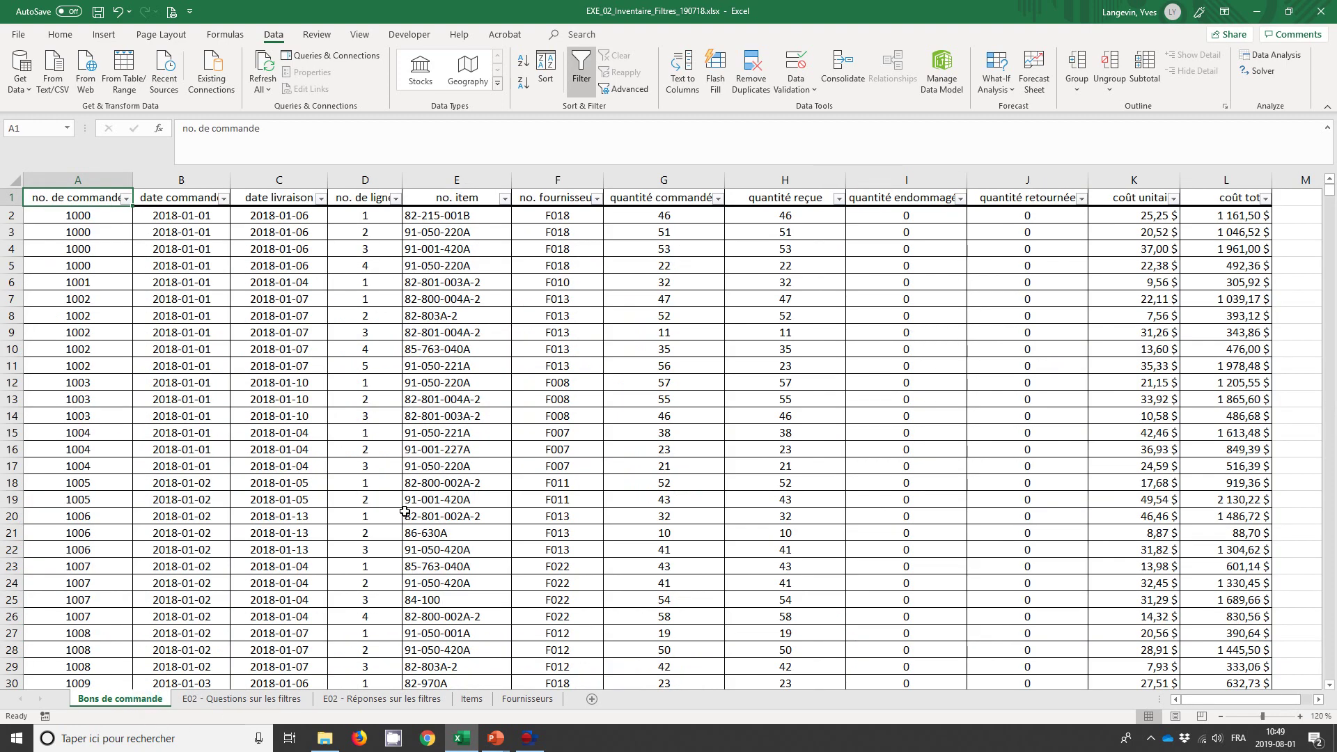
left_click(912, 178)
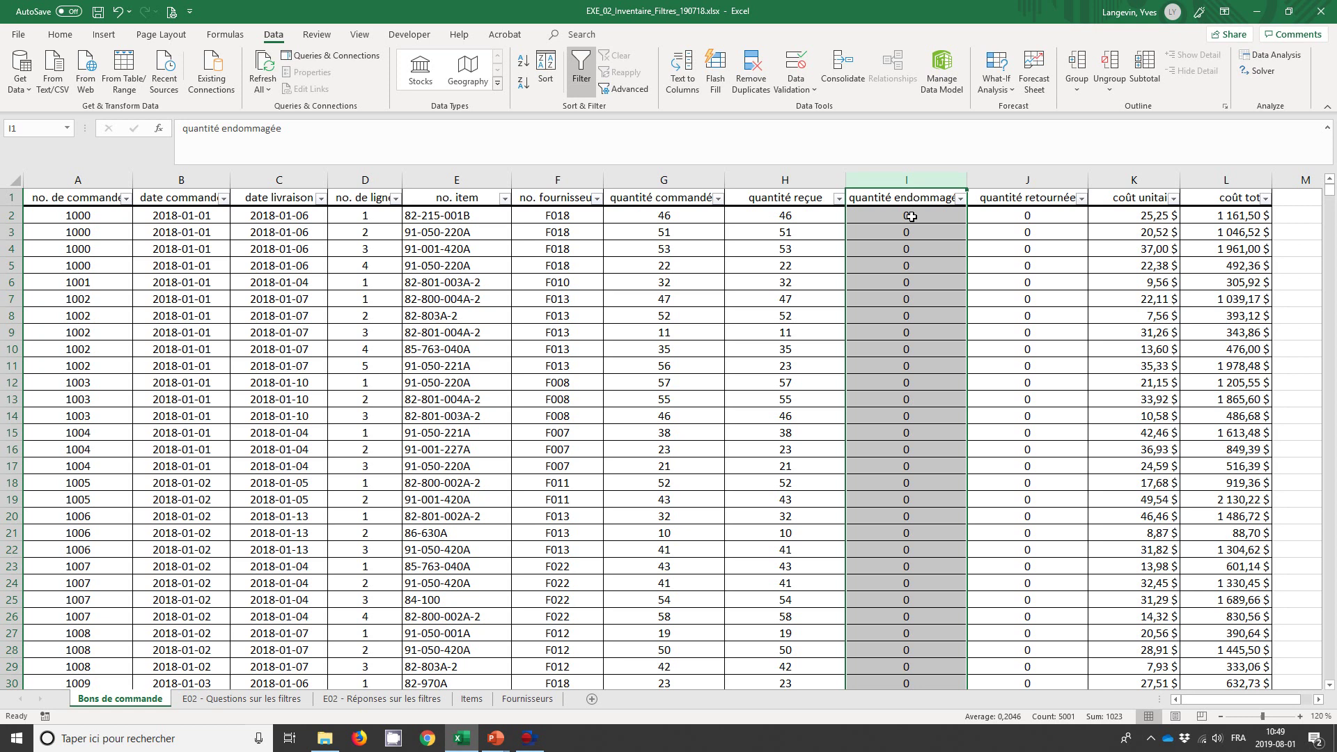
Filter quantité endommagée to greater than 0, leaving 509 lines, and spot-check the damaged values.
left_click_drag(911, 216, 911, 282)
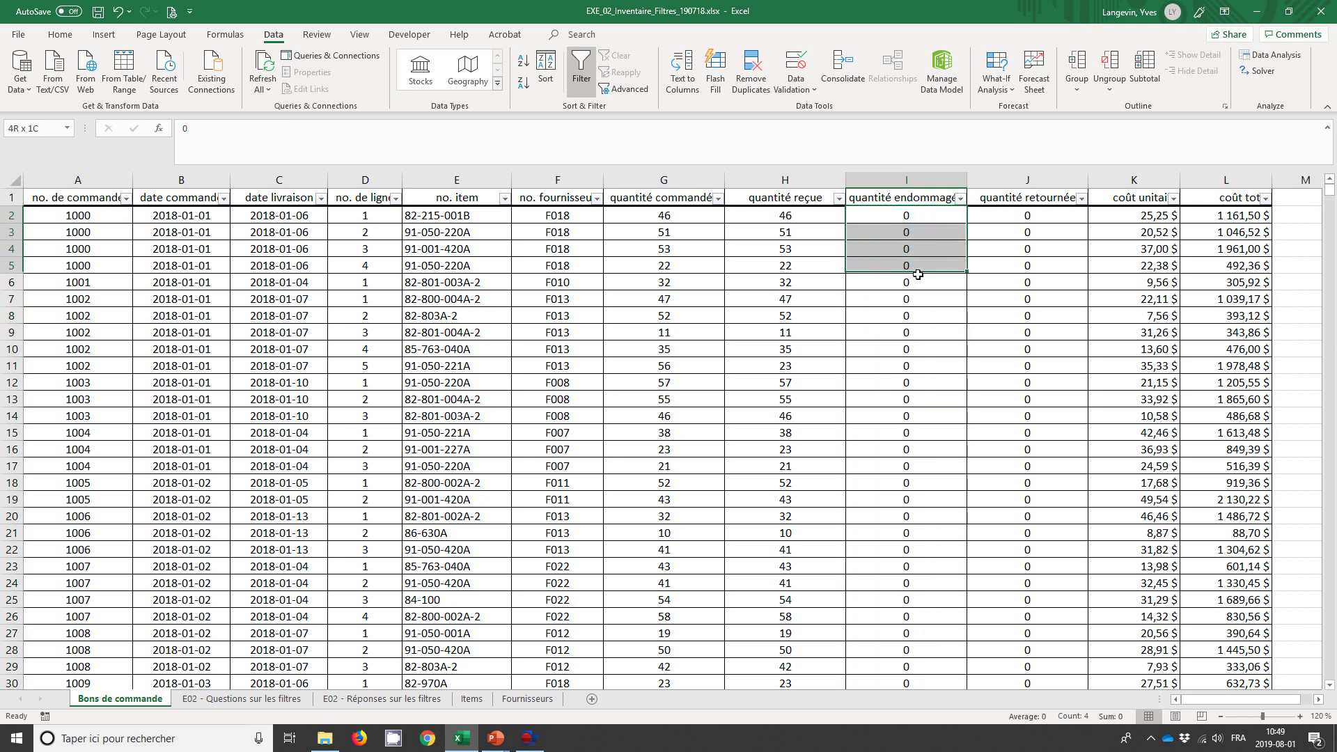
left_click(915, 215)
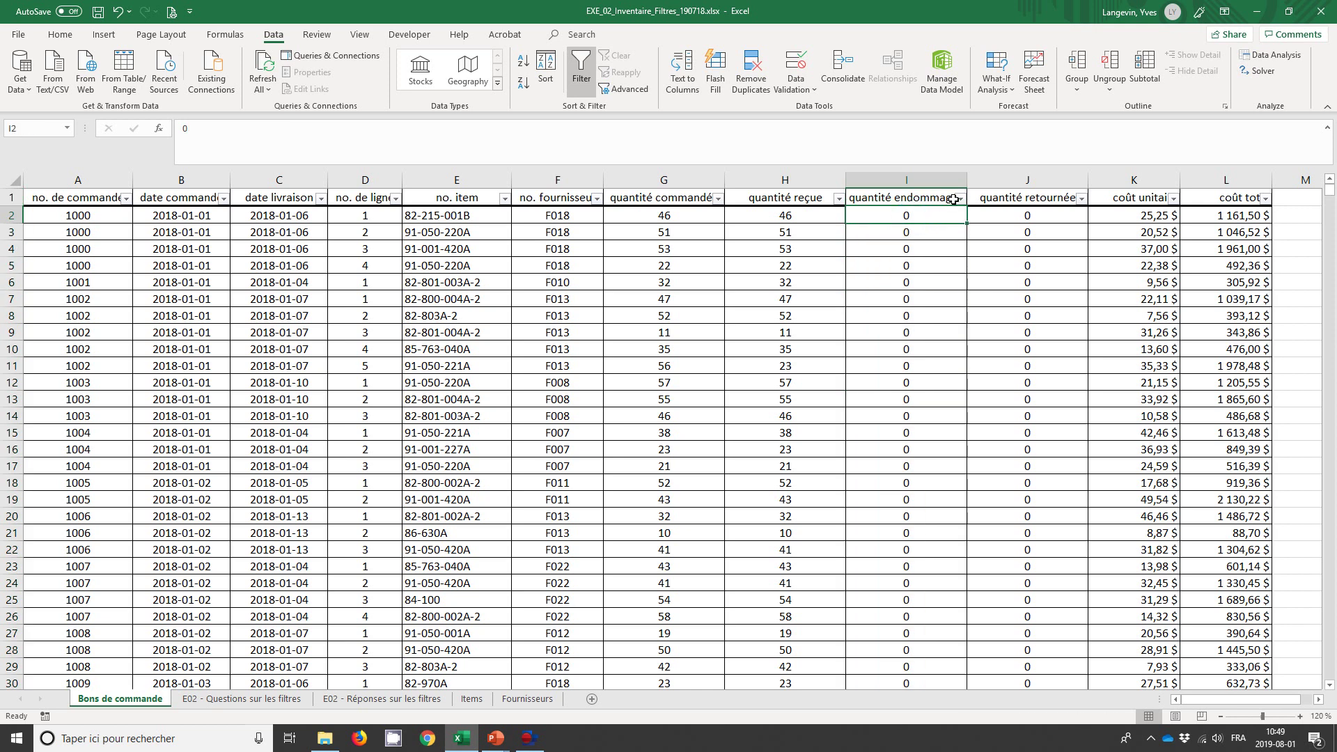
left_click(960, 198)
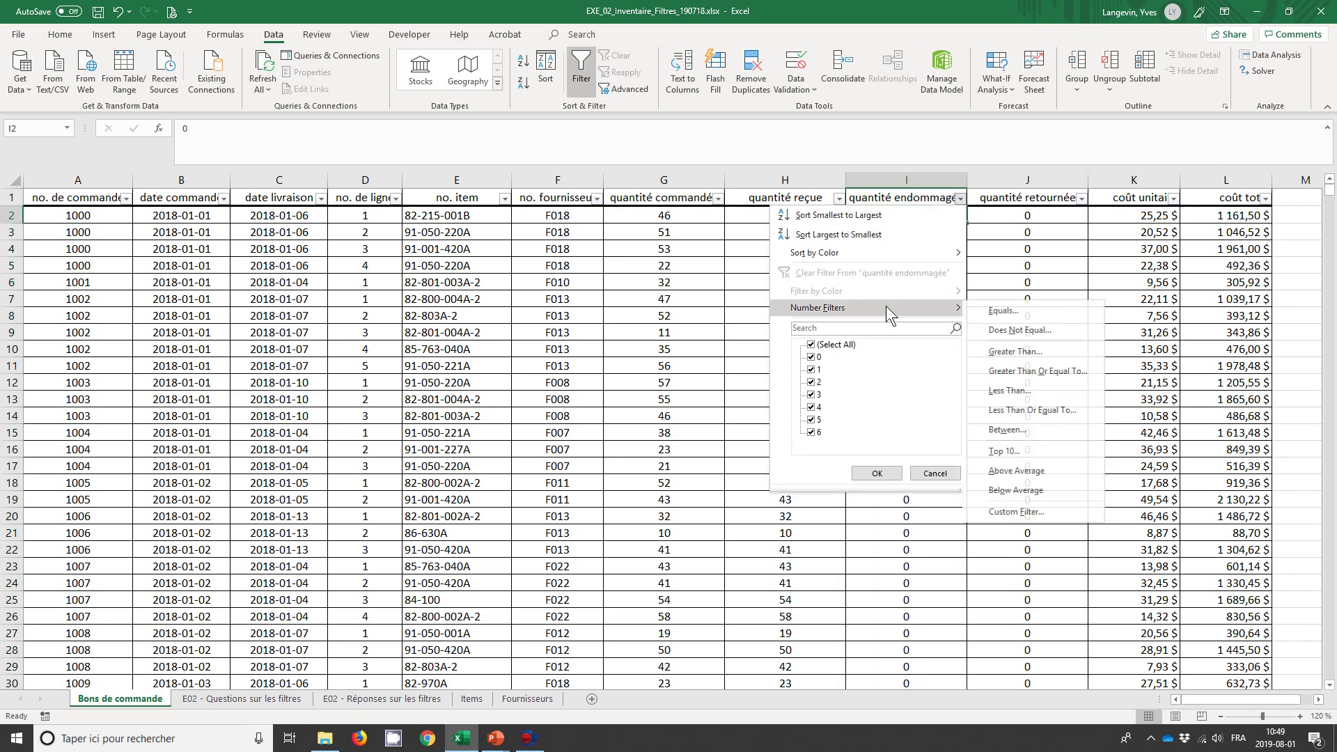
mouse_move(836, 307)
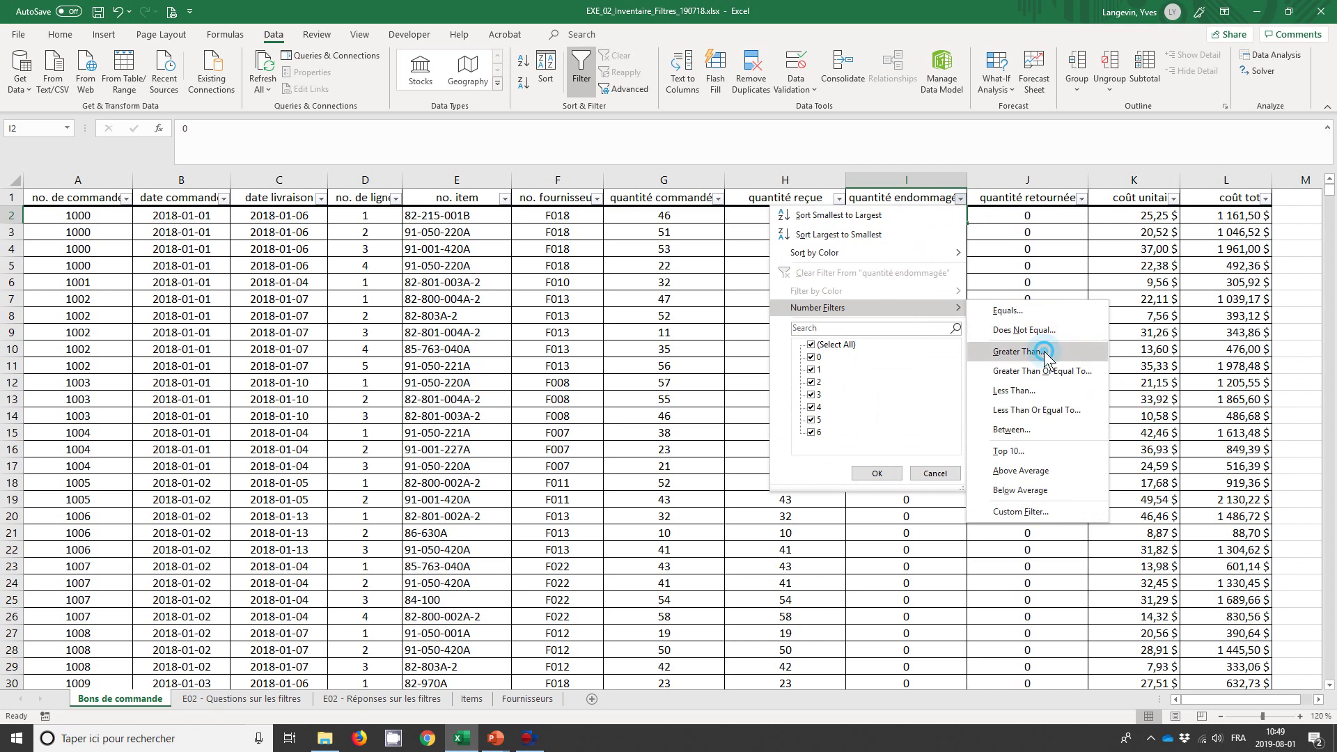
left_click(1018, 351)
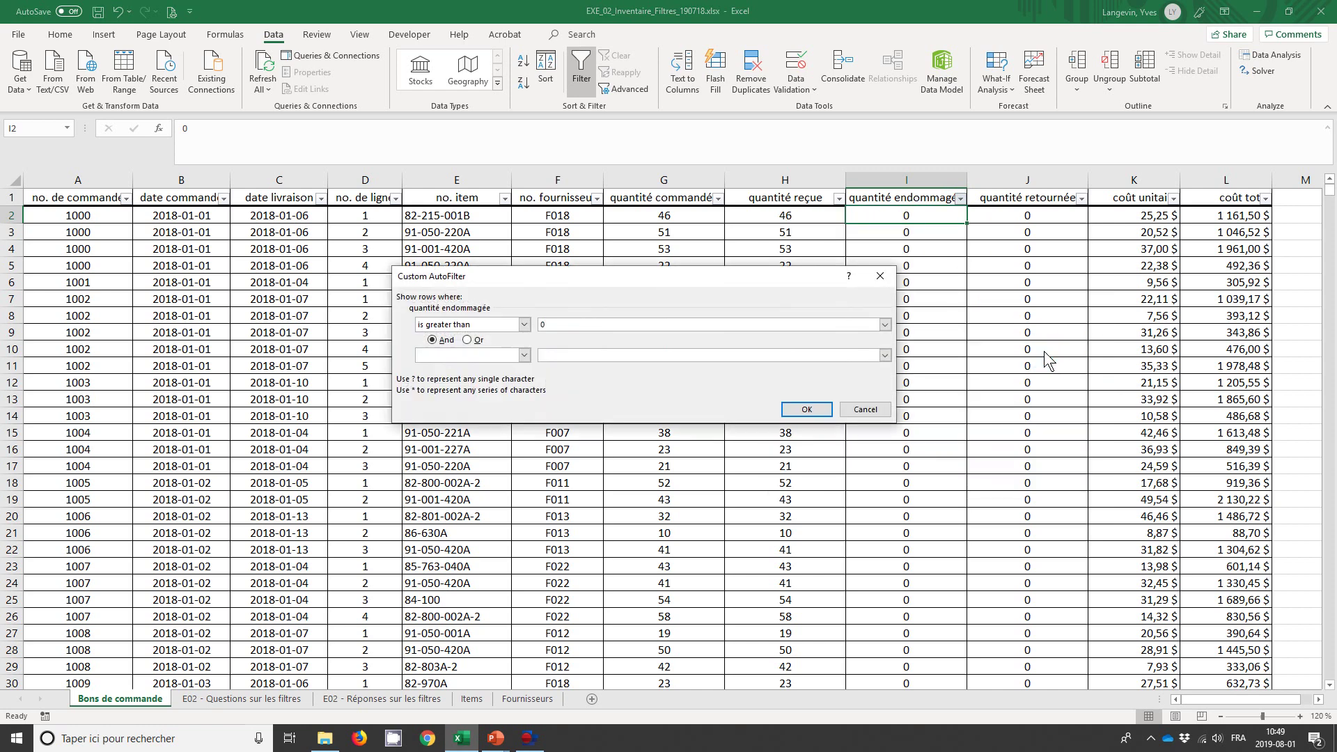
key("Return")
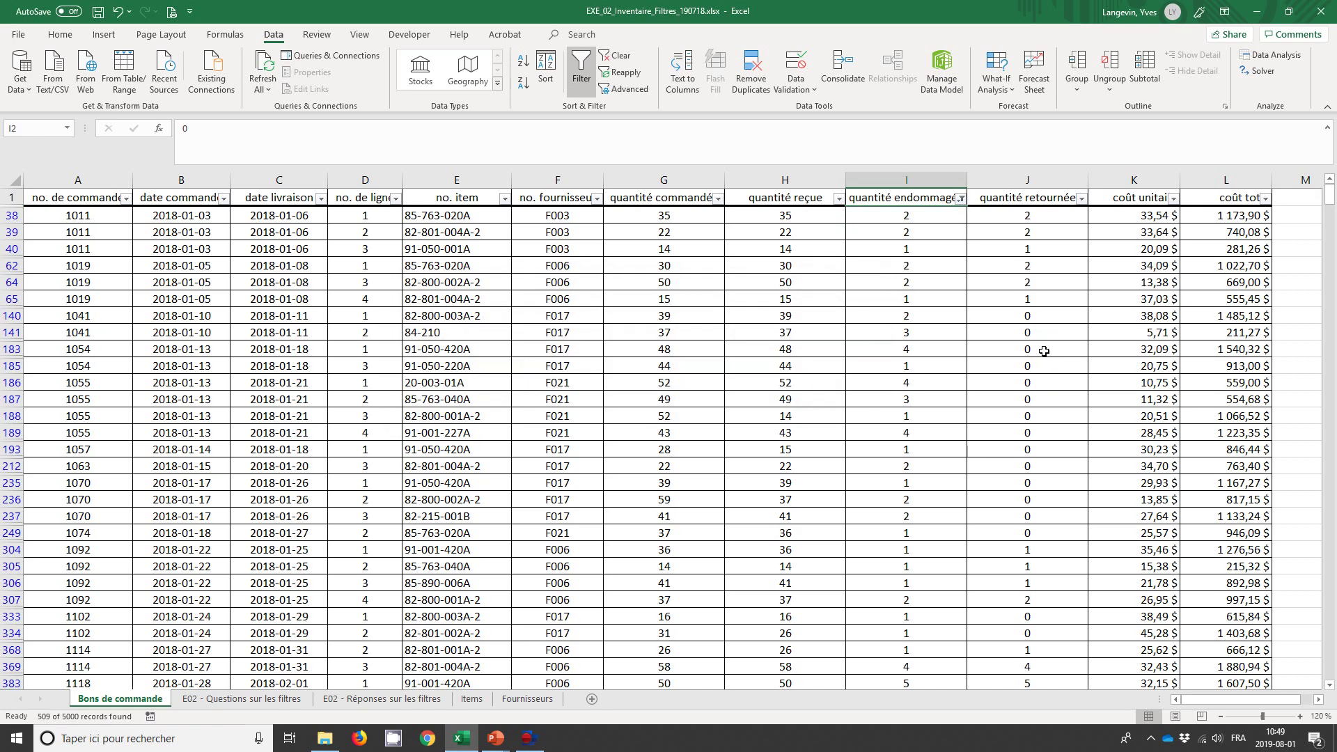
left_click(925, 220)
left_click(923, 251)
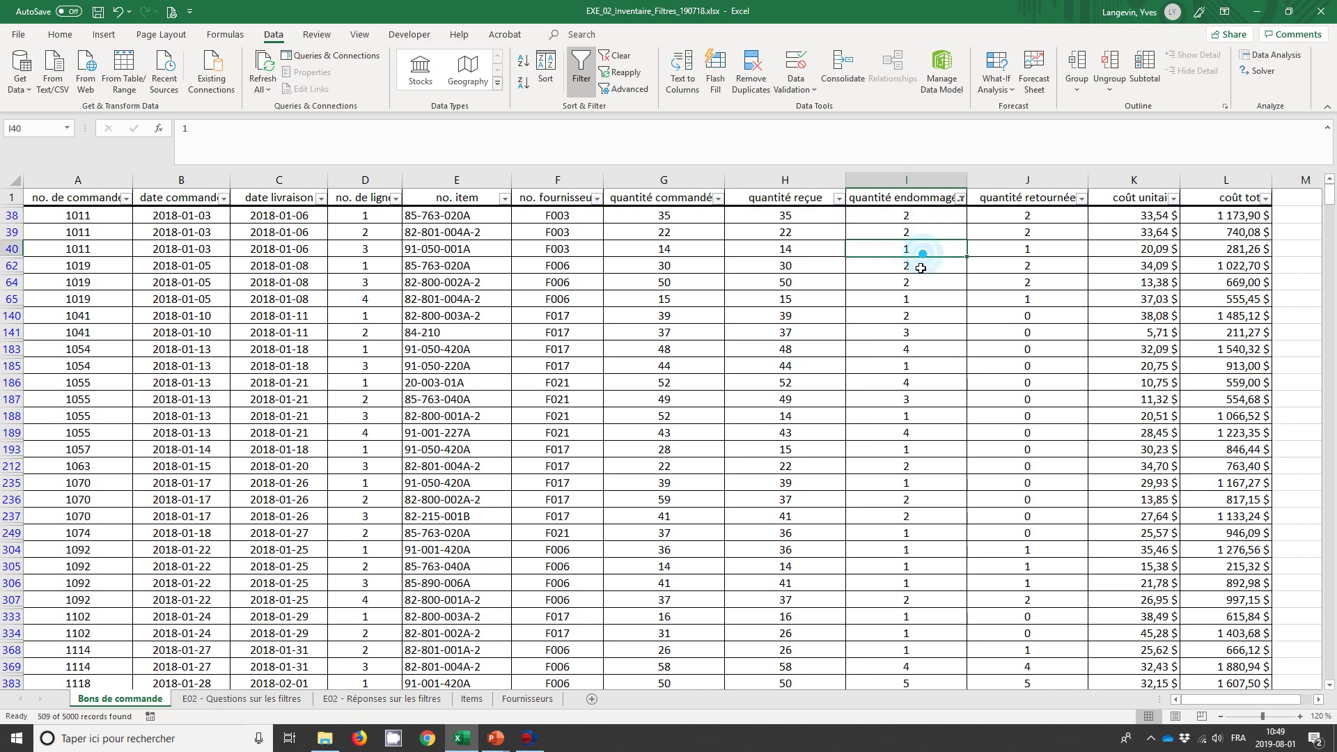
left_click(918, 331)
left_click(921, 347)
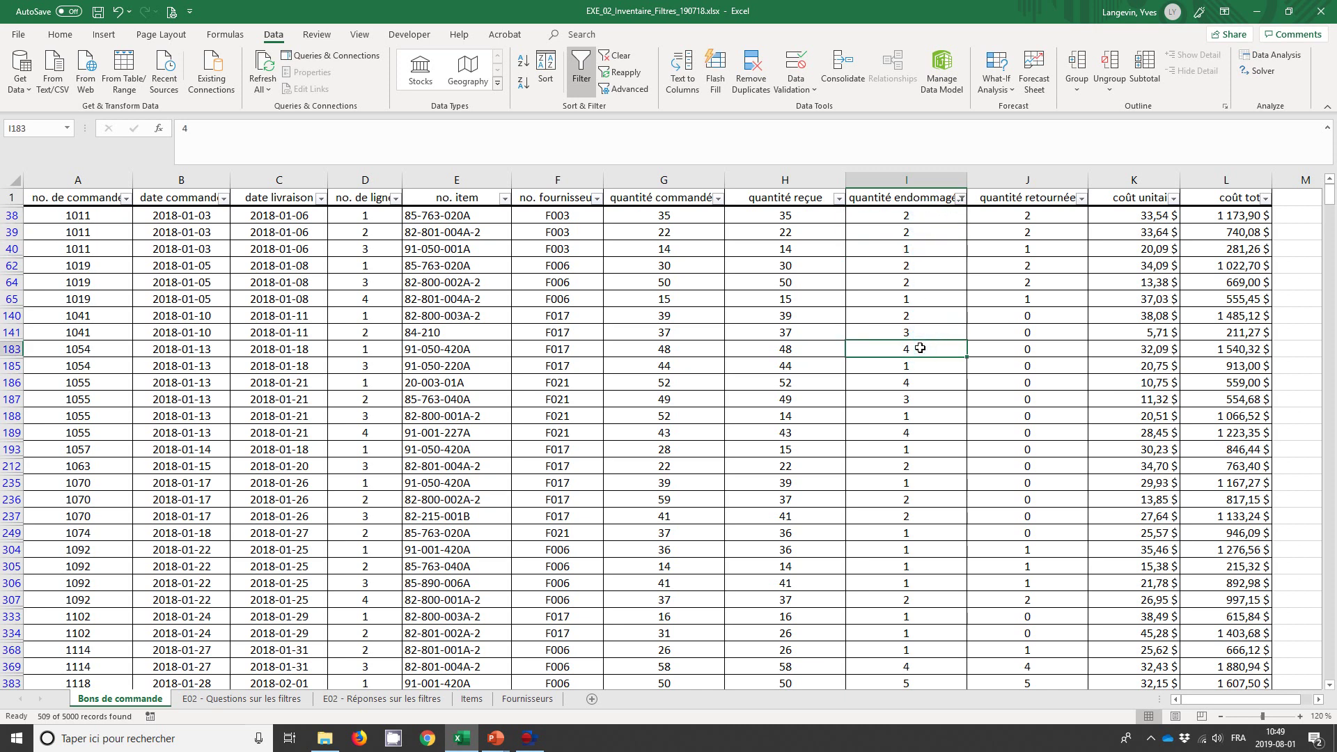
Enter 509 in C9 as question 6's answer.
left_click(275, 699)
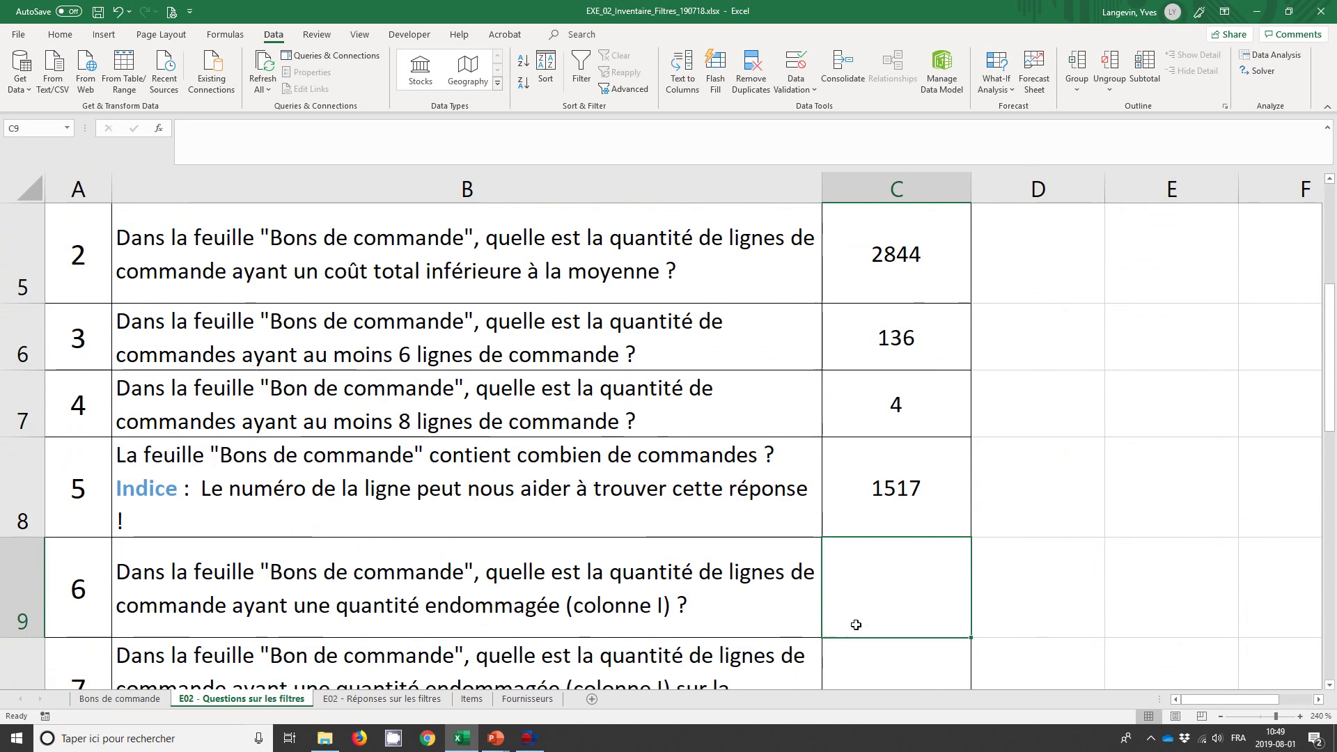
type("509")
key("Return")
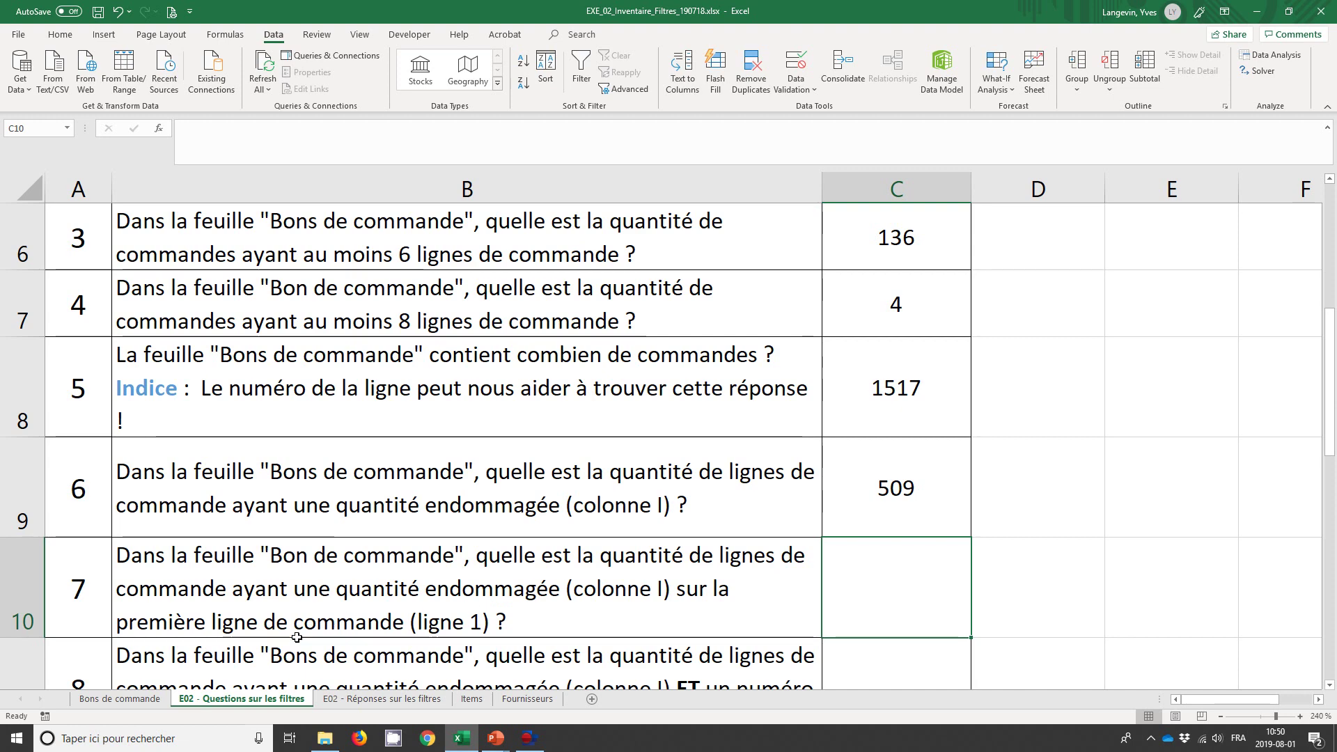
Add a no. de ligne equals 1 filter on top of the damaged-quantity filter.
left_click(122, 698)
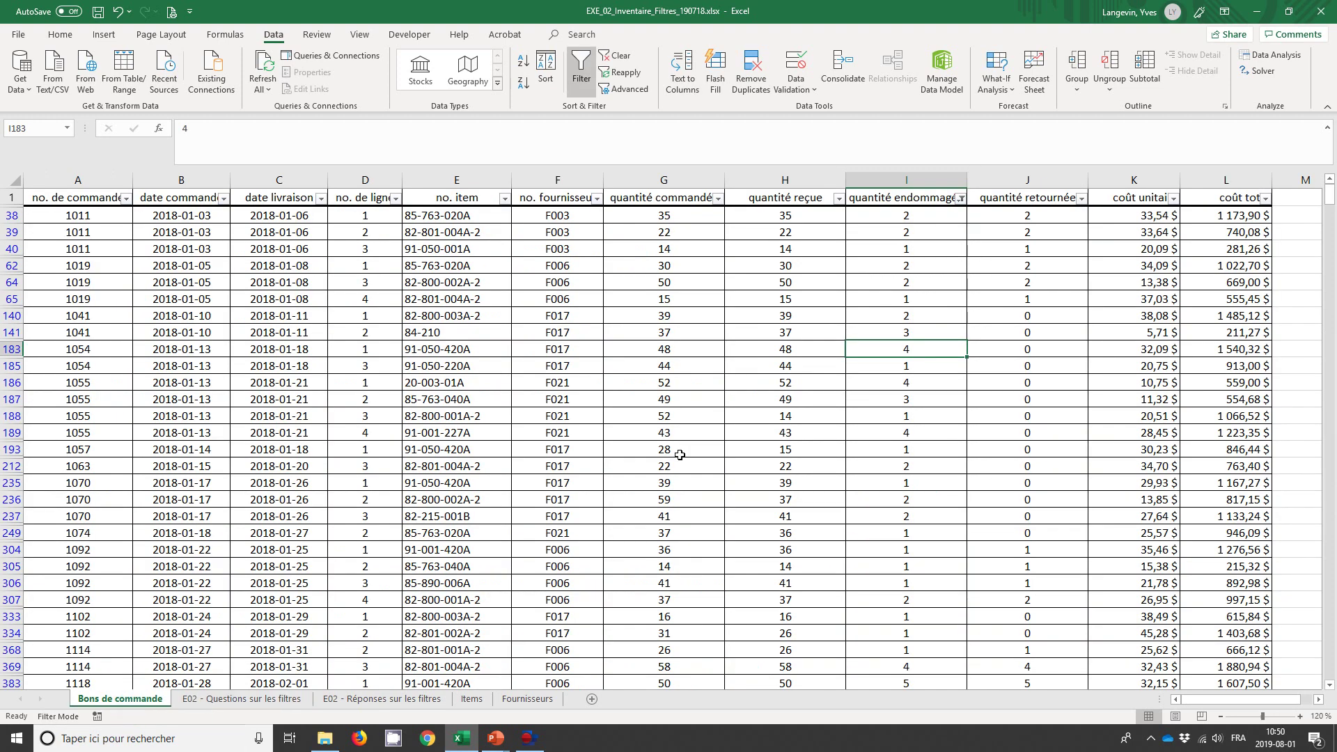
left_click(904, 179)
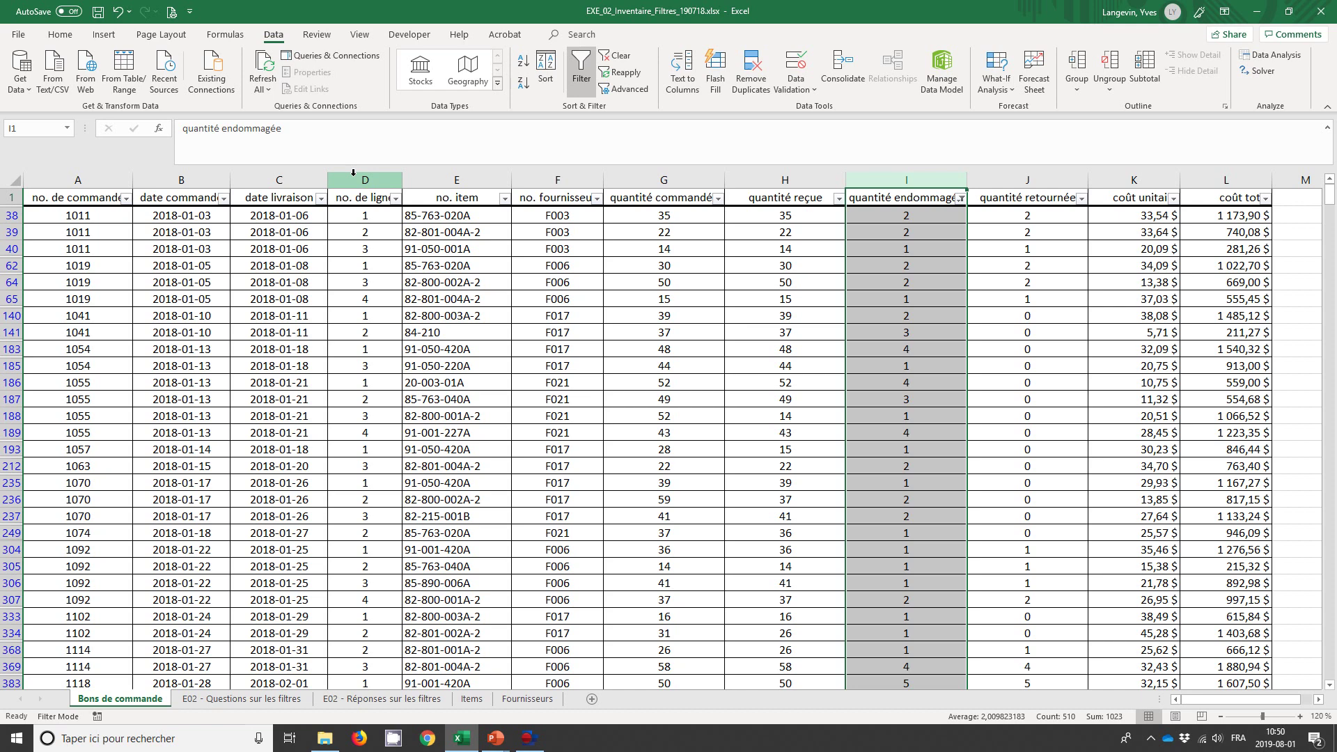
left_click(395, 198)
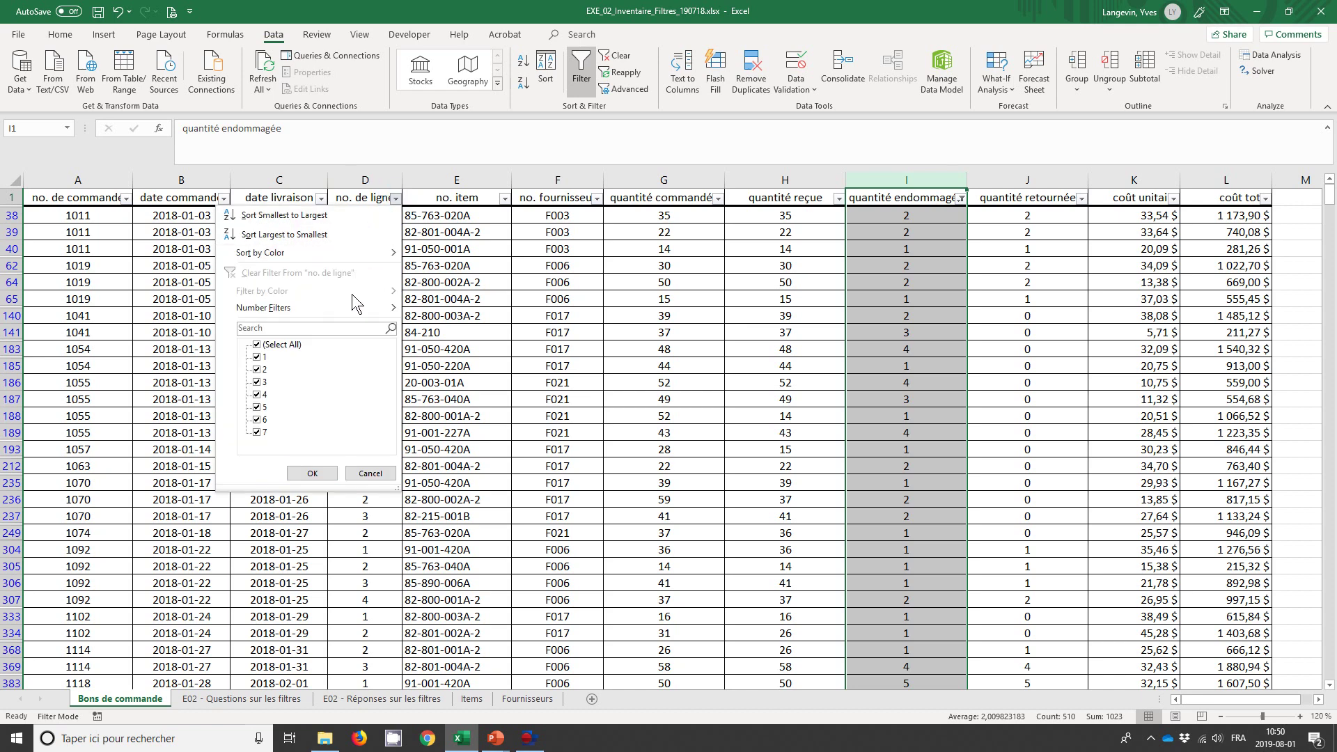
mouse_move(264, 307)
left_click(420, 311)
type("1")
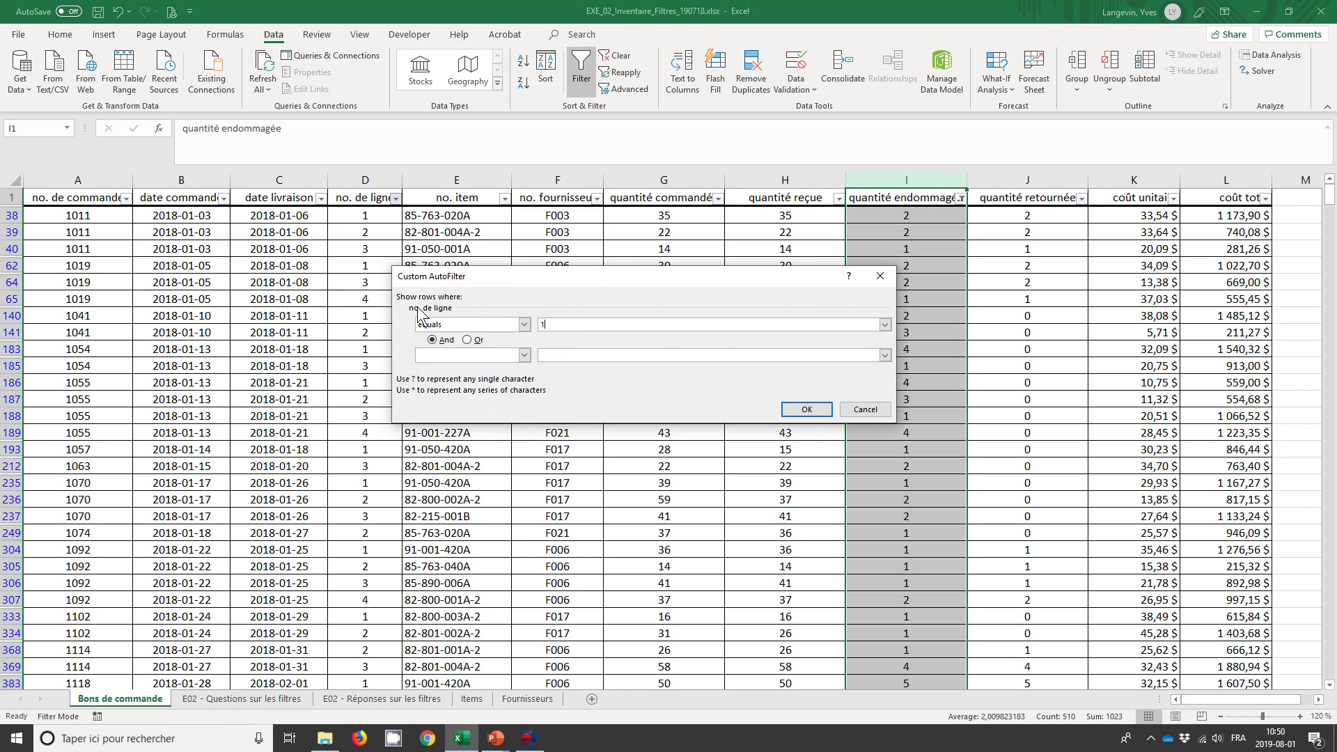
key("Return")
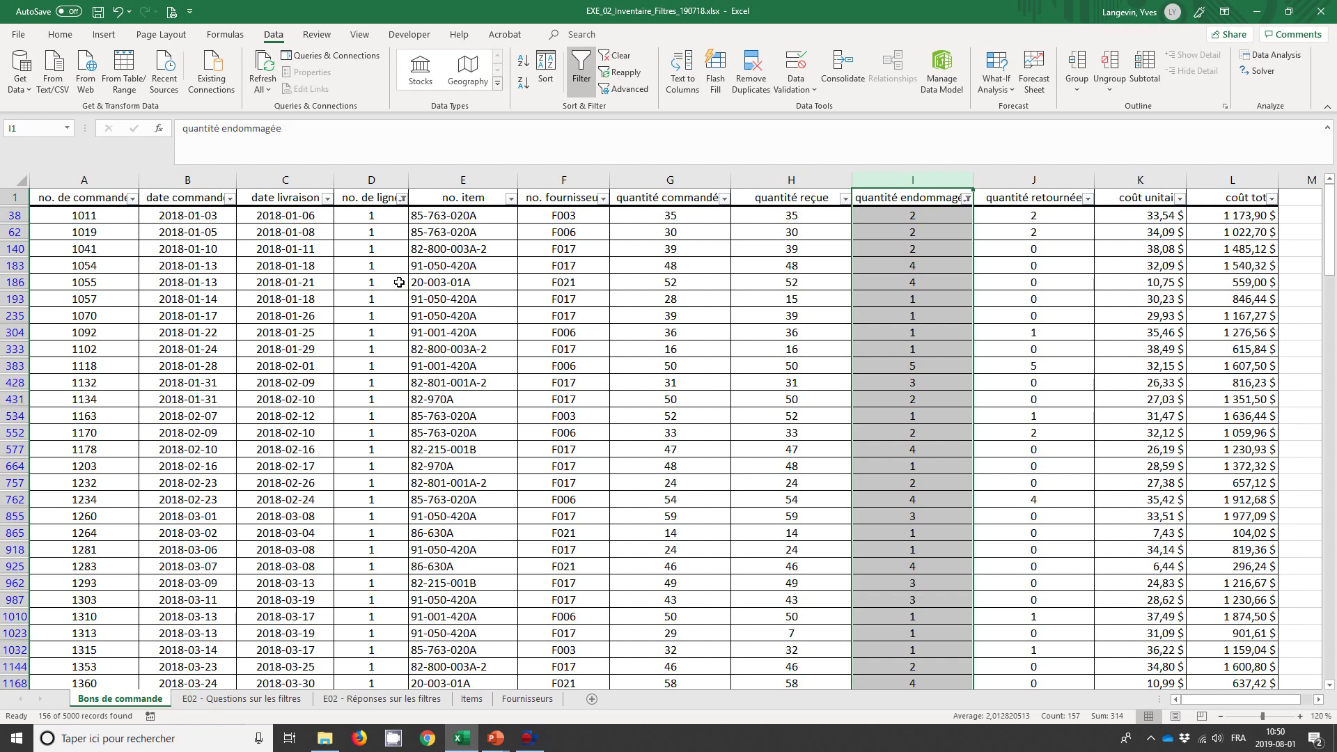
Spot-check several filtered rows' line numbers against their damaged quantities.
left_click(374, 215)
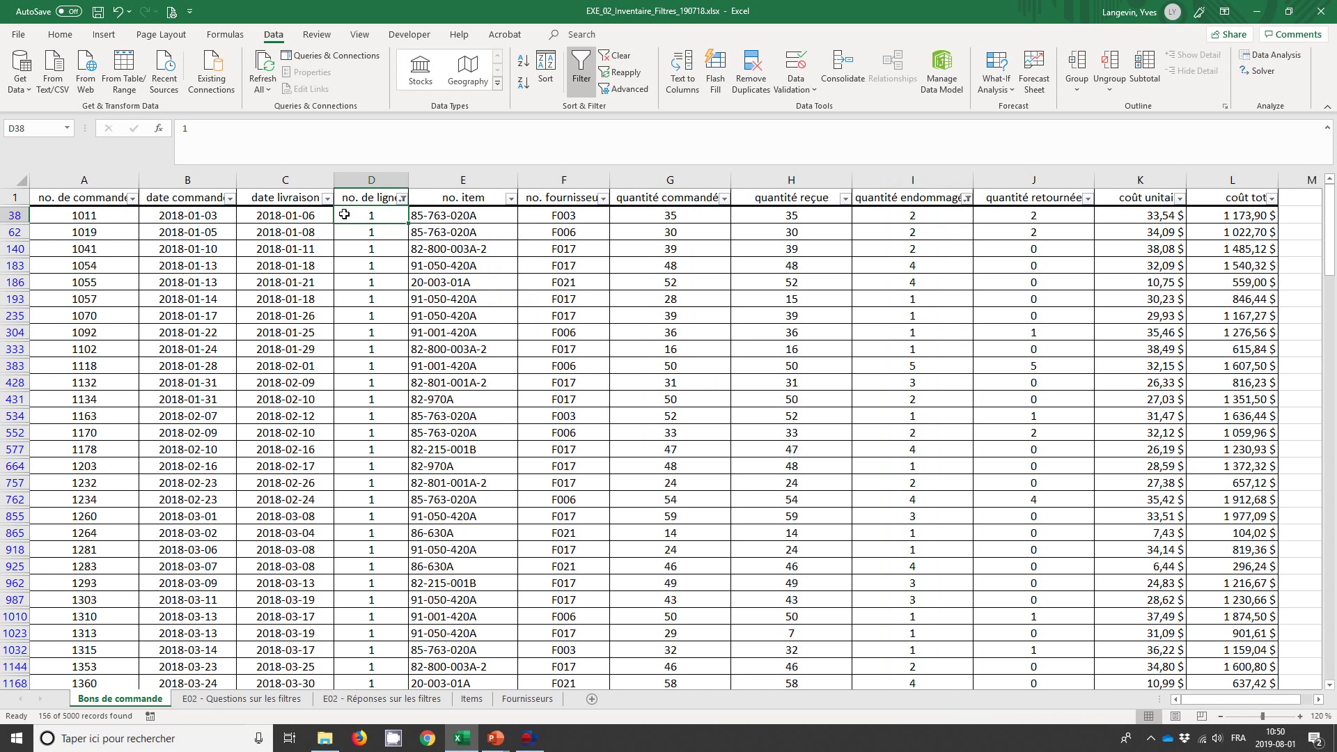
left_click(879, 215, "ctrl")
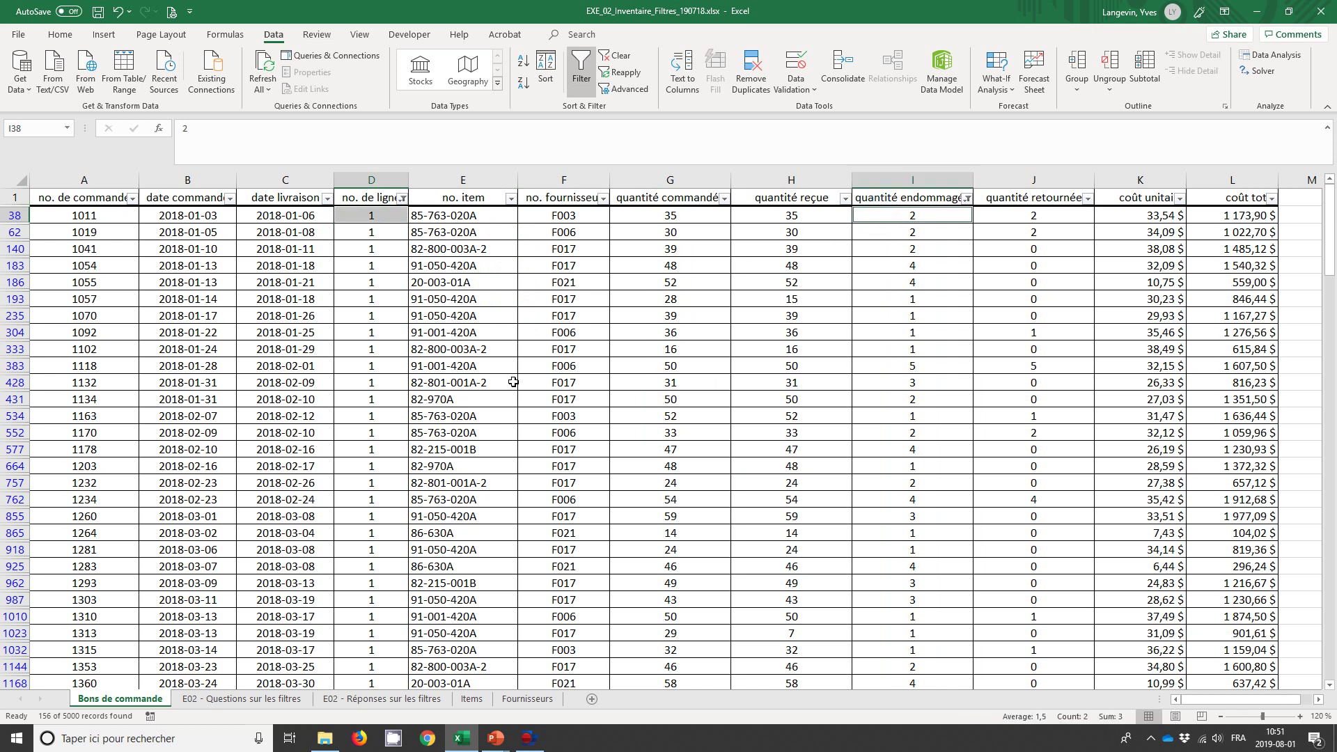
left_click(364, 363)
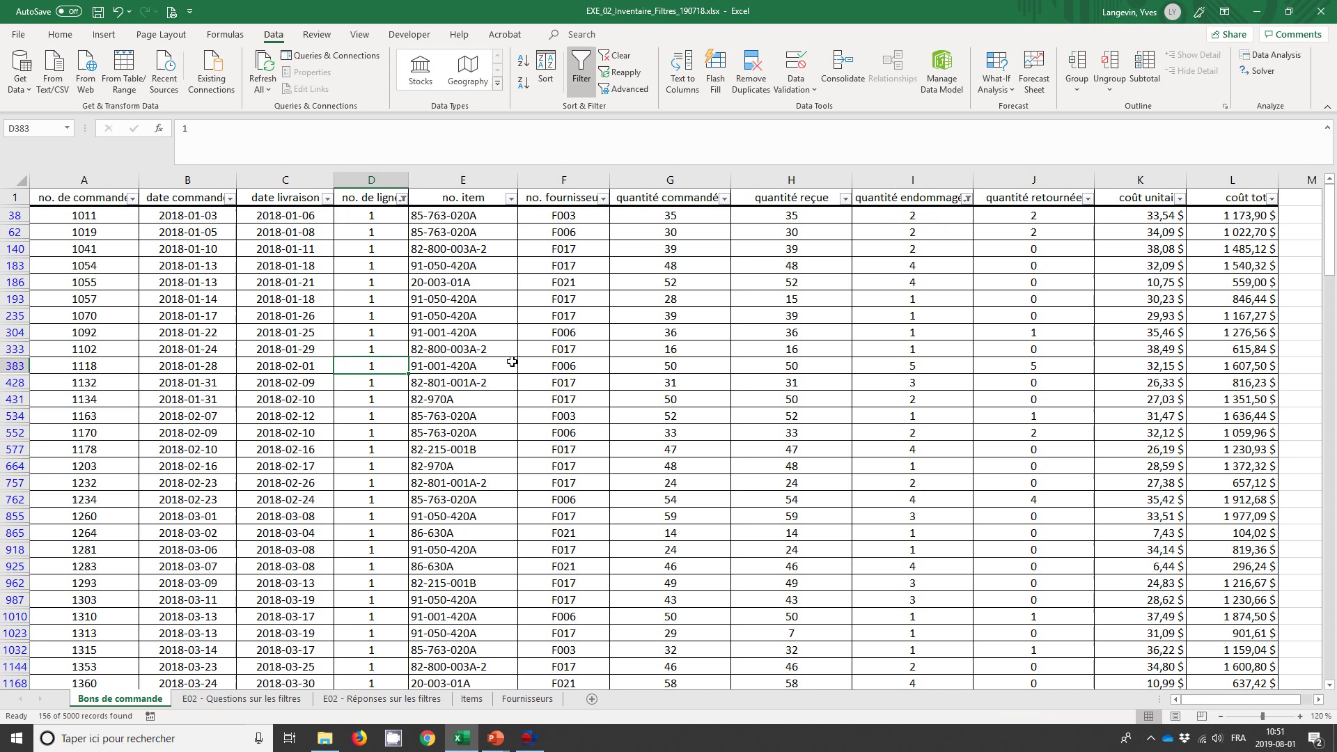
left_click(901, 357, "ctrl")
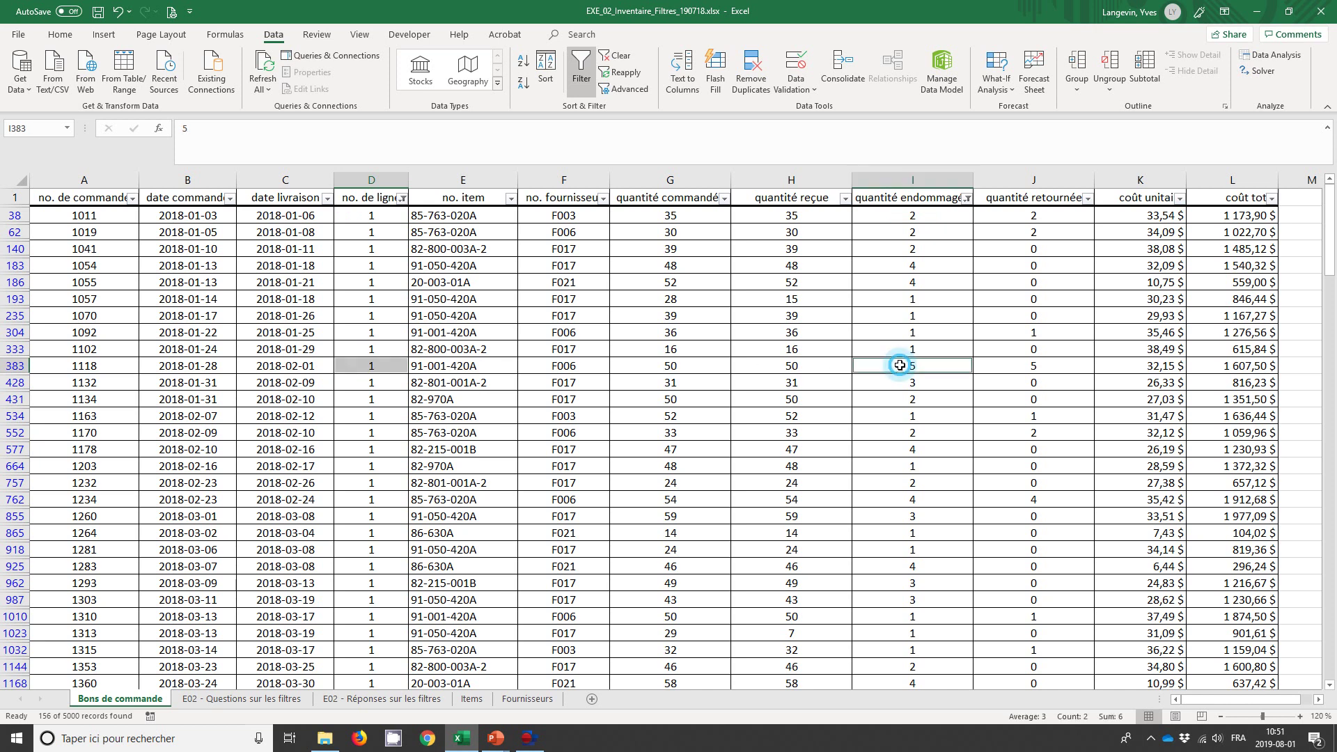
left_click(383, 549)
left_click(870, 549, "ctrl")
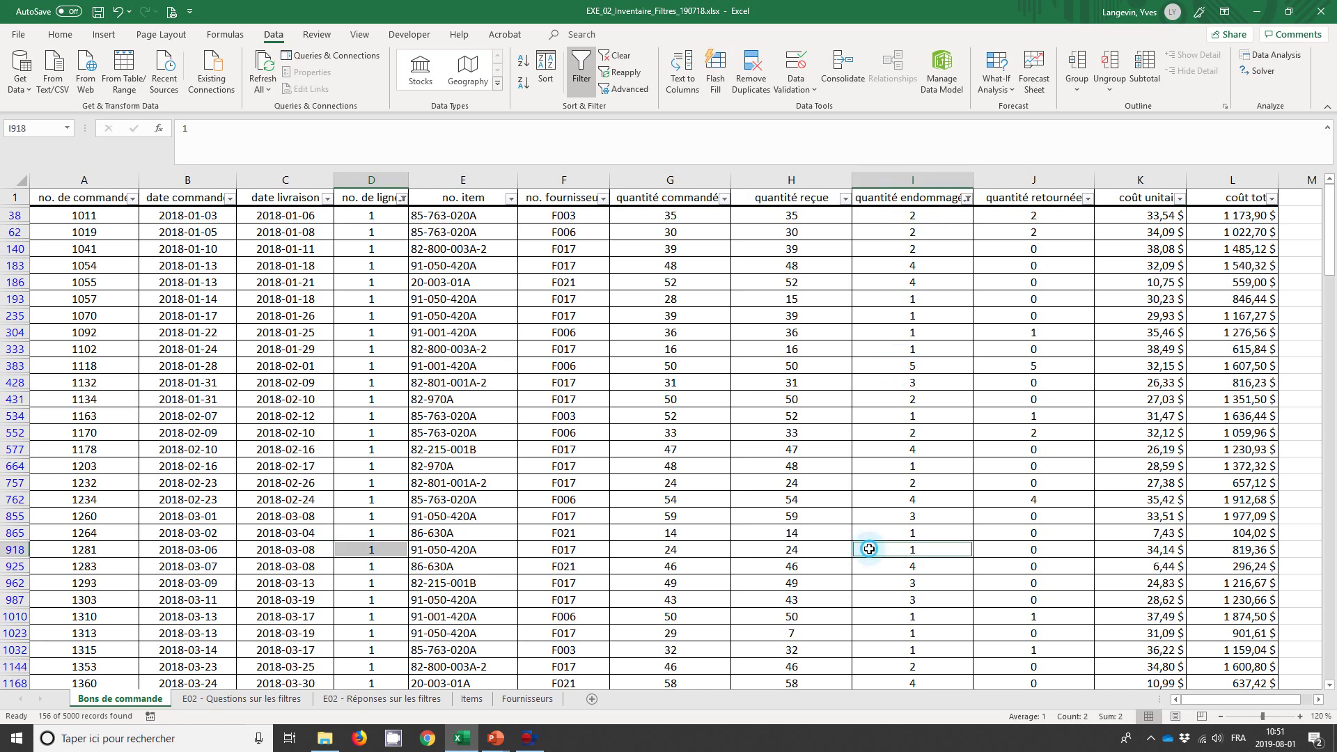
Enter 156 as question 7's answer, then reselect quantité endommagée on Bons de commande.
left_click(209, 698)
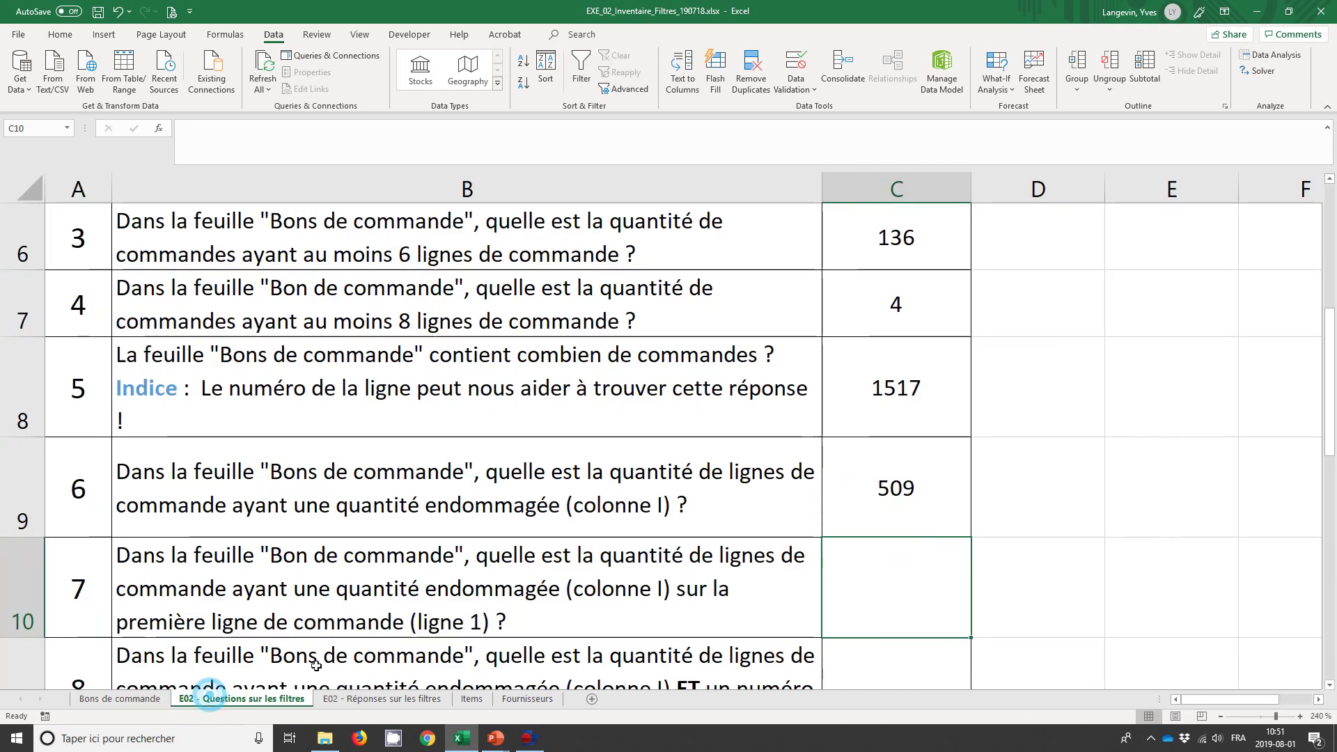
type("156")
key("Return")
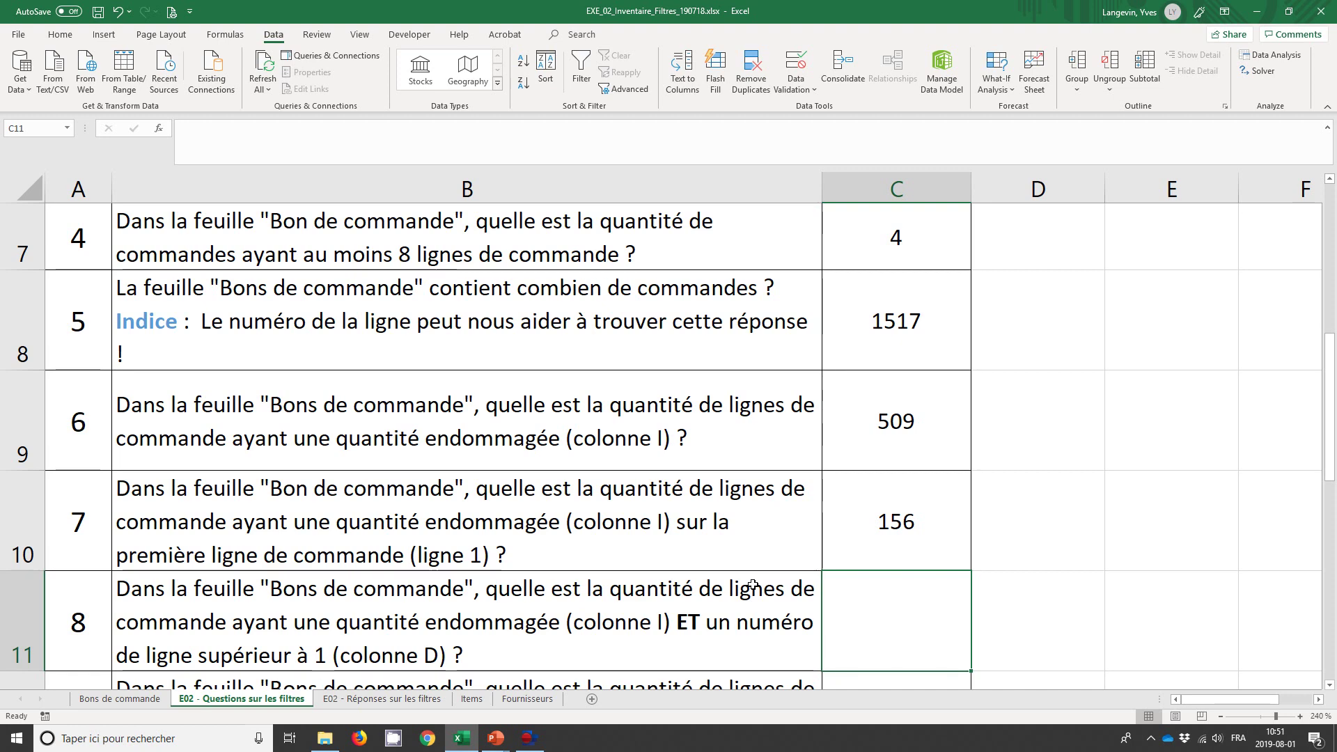
left_click(112, 700)
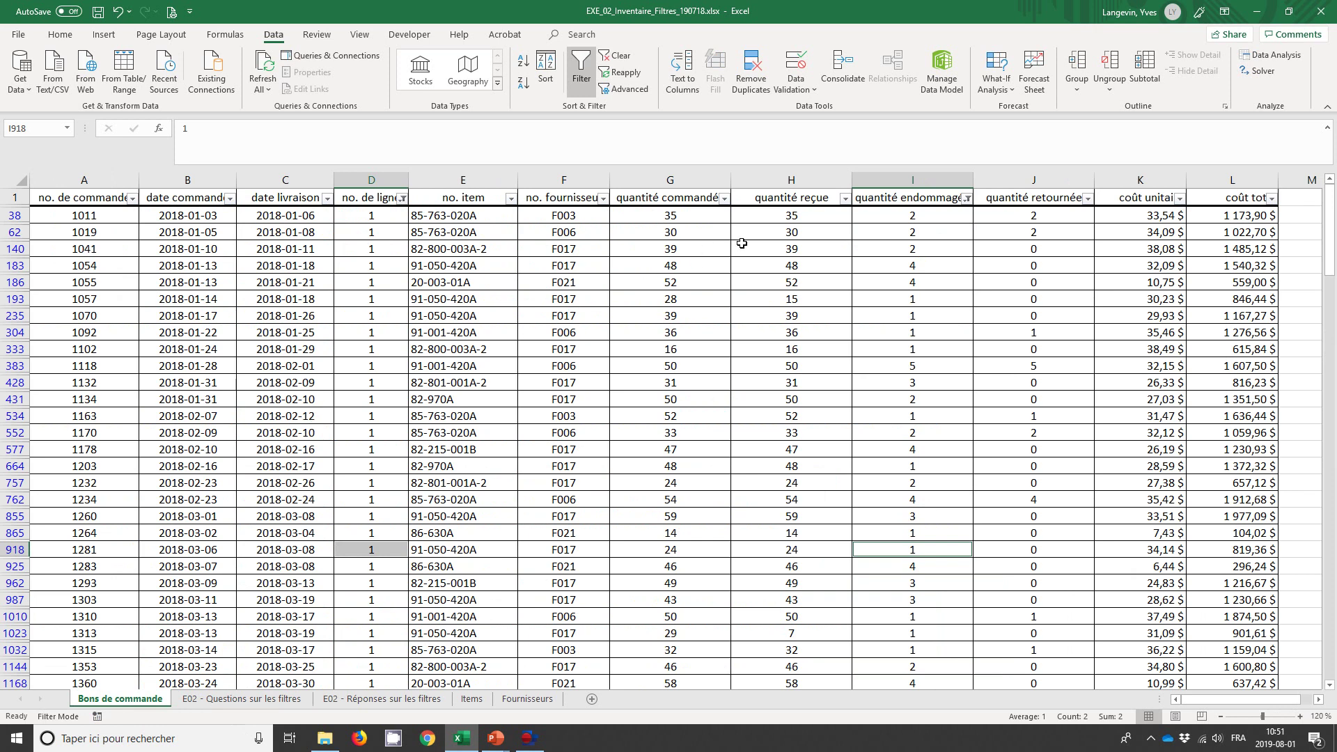
left_click(877, 175)
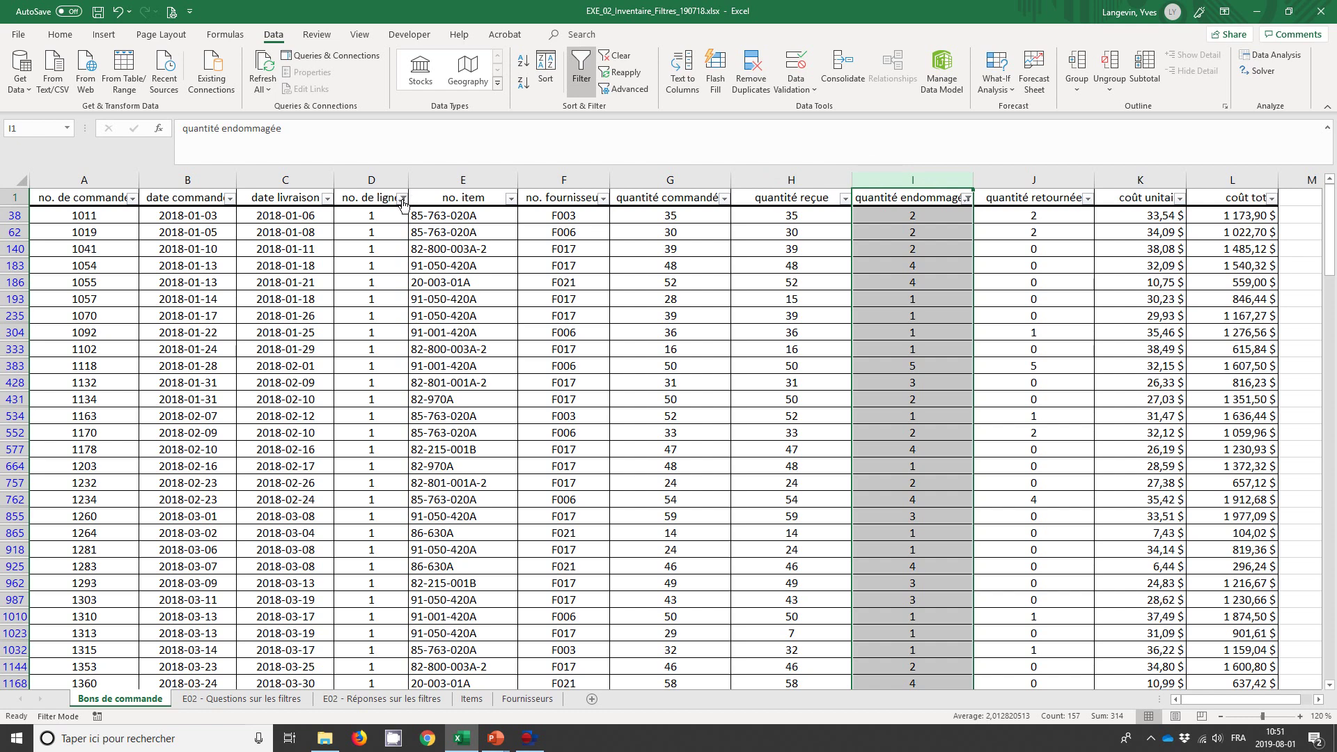
Change the no. de ligne filter to does not equal 1.
left_click(401, 199)
mouse_move(313, 307)
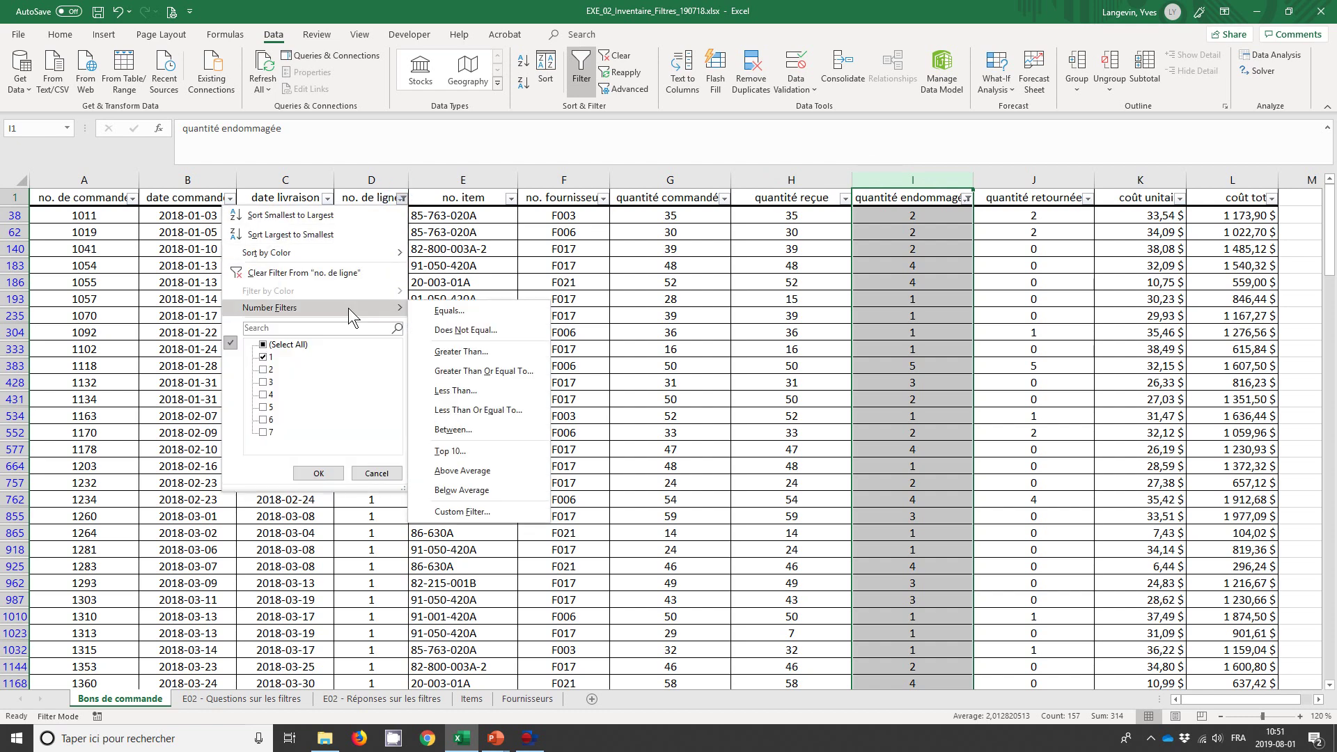
left_click(460, 332)
type("1")
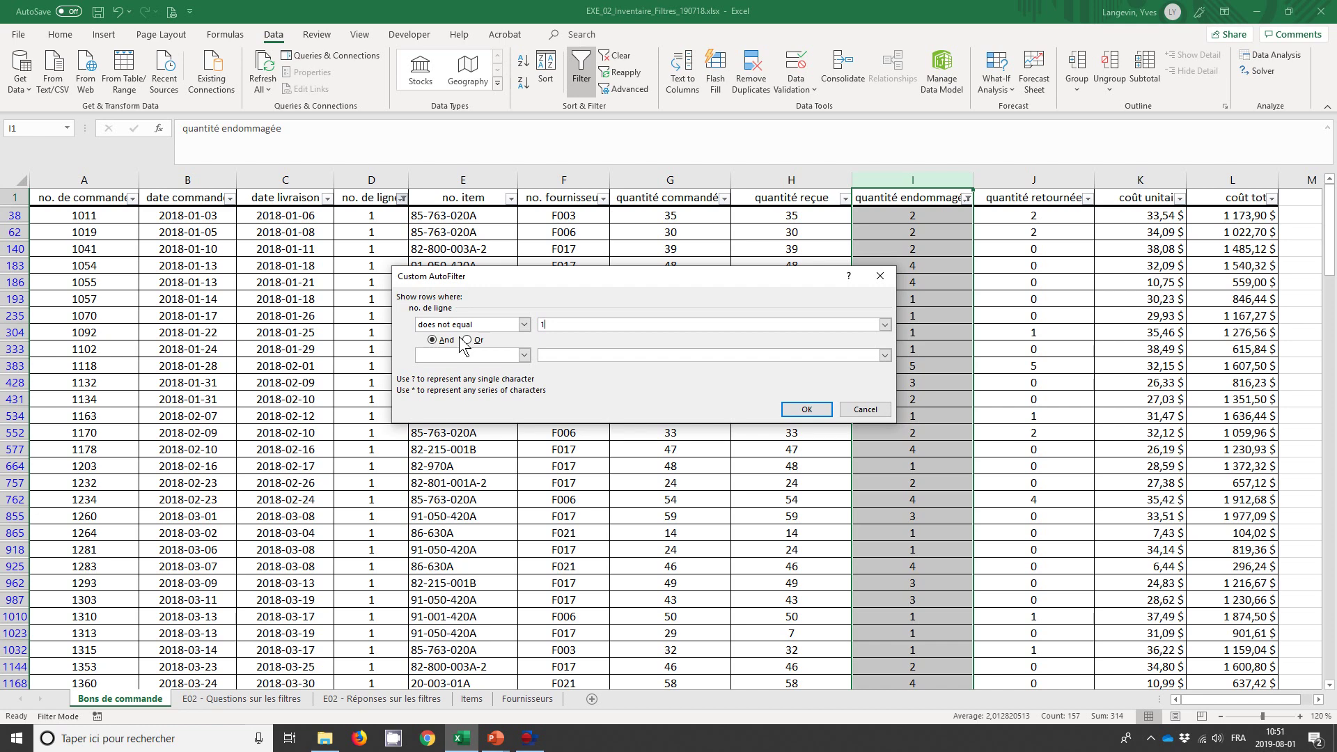
key("Return")
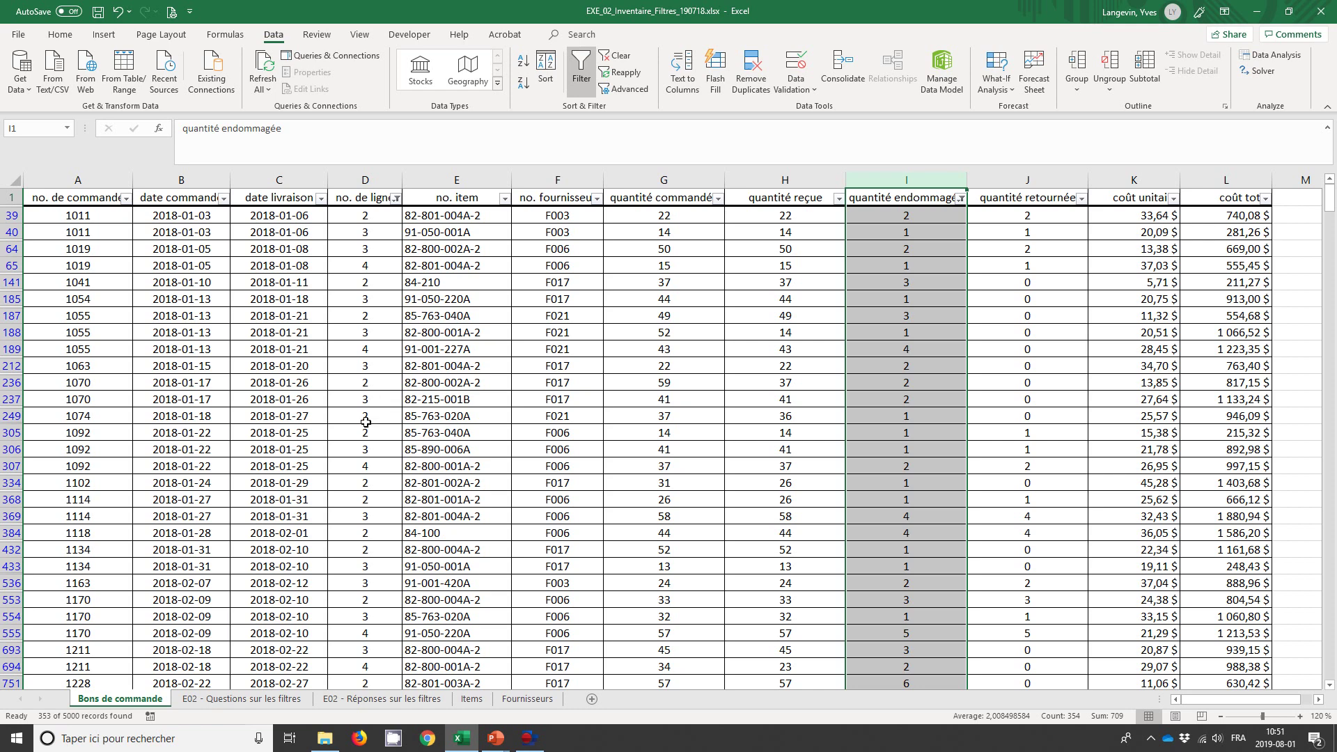
Enter 353 in C11 as question 8's answer.
left_click(282, 699)
type("353")
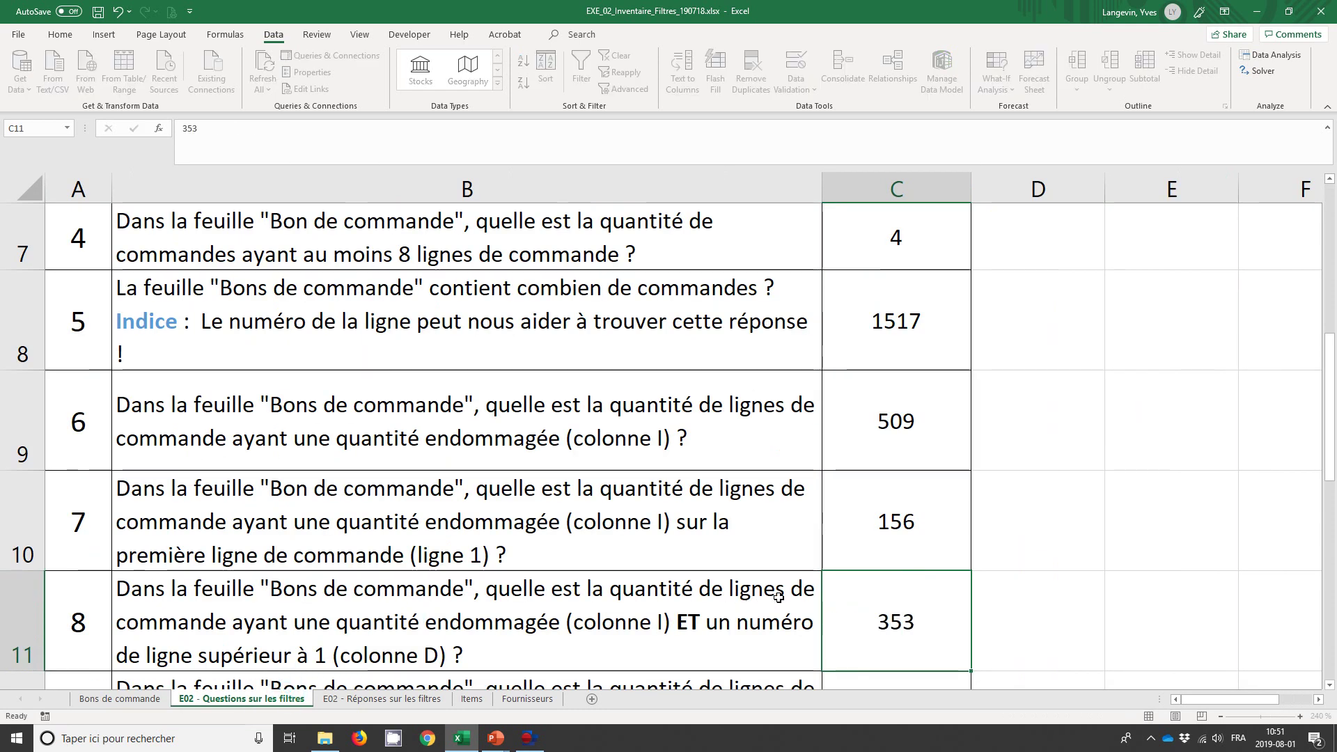
key("Return")
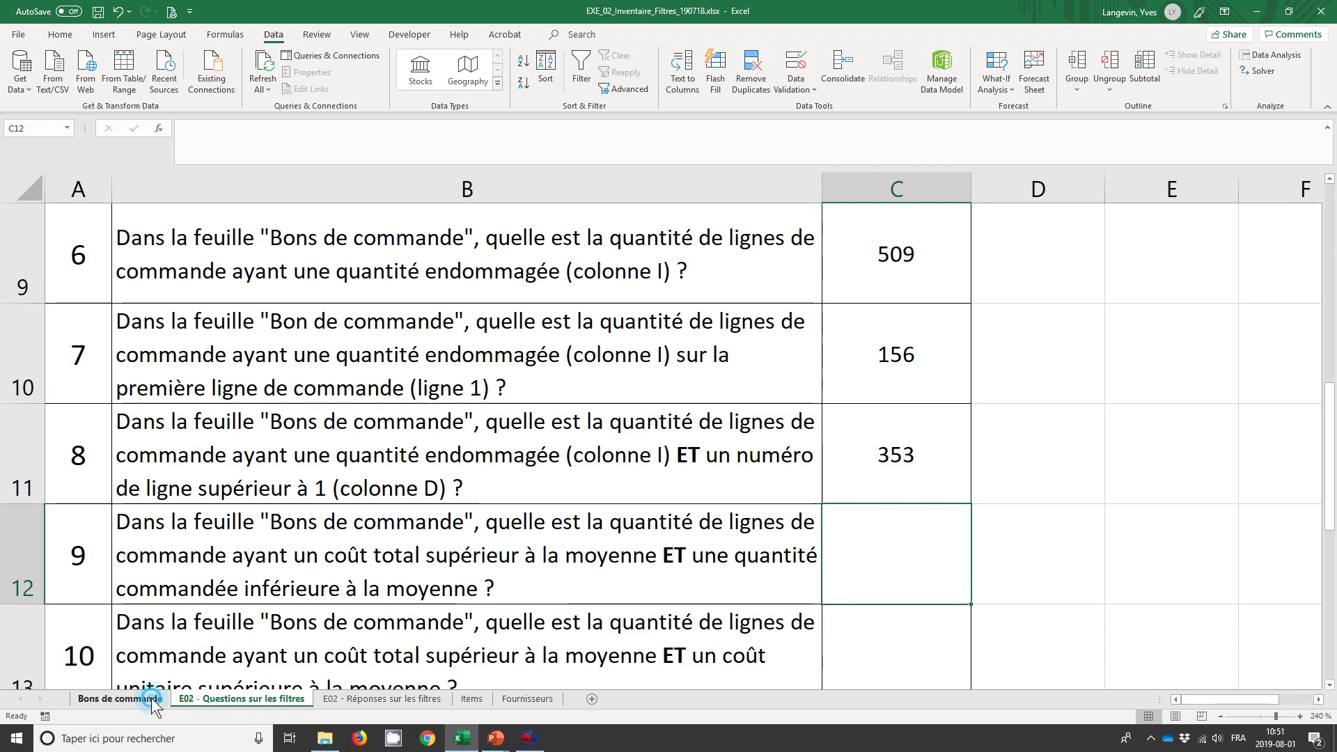
Spot-check filtered rows' line numbers against damaged quantities on Bons de commande.
left_click(134, 699)
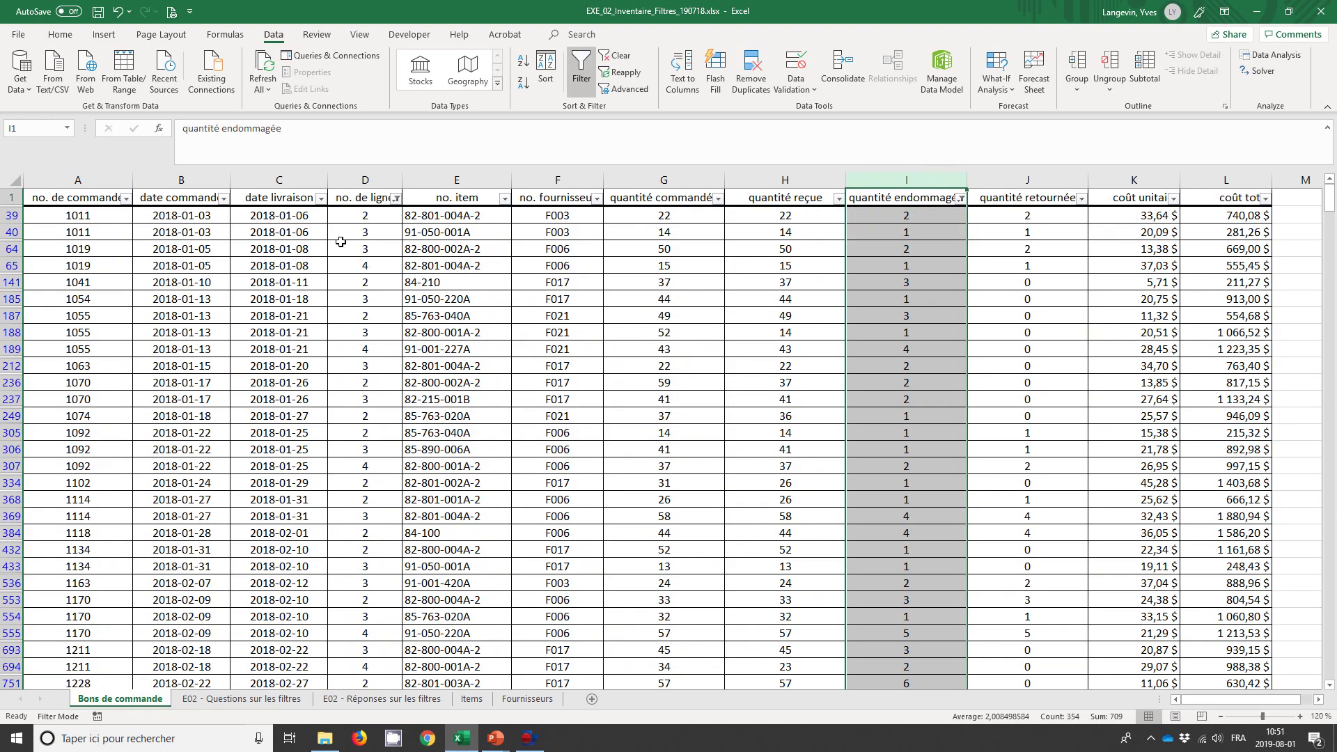
left_click(347, 219)
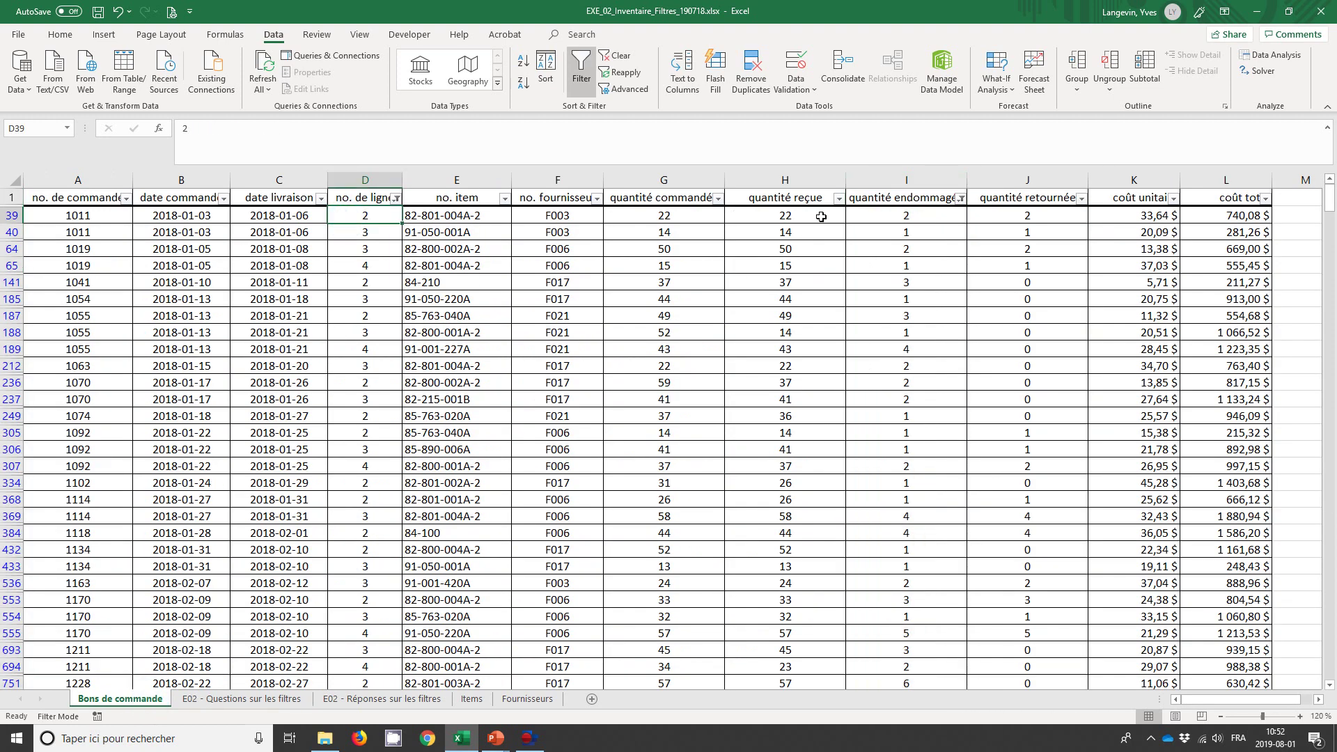
left_click(865, 218)
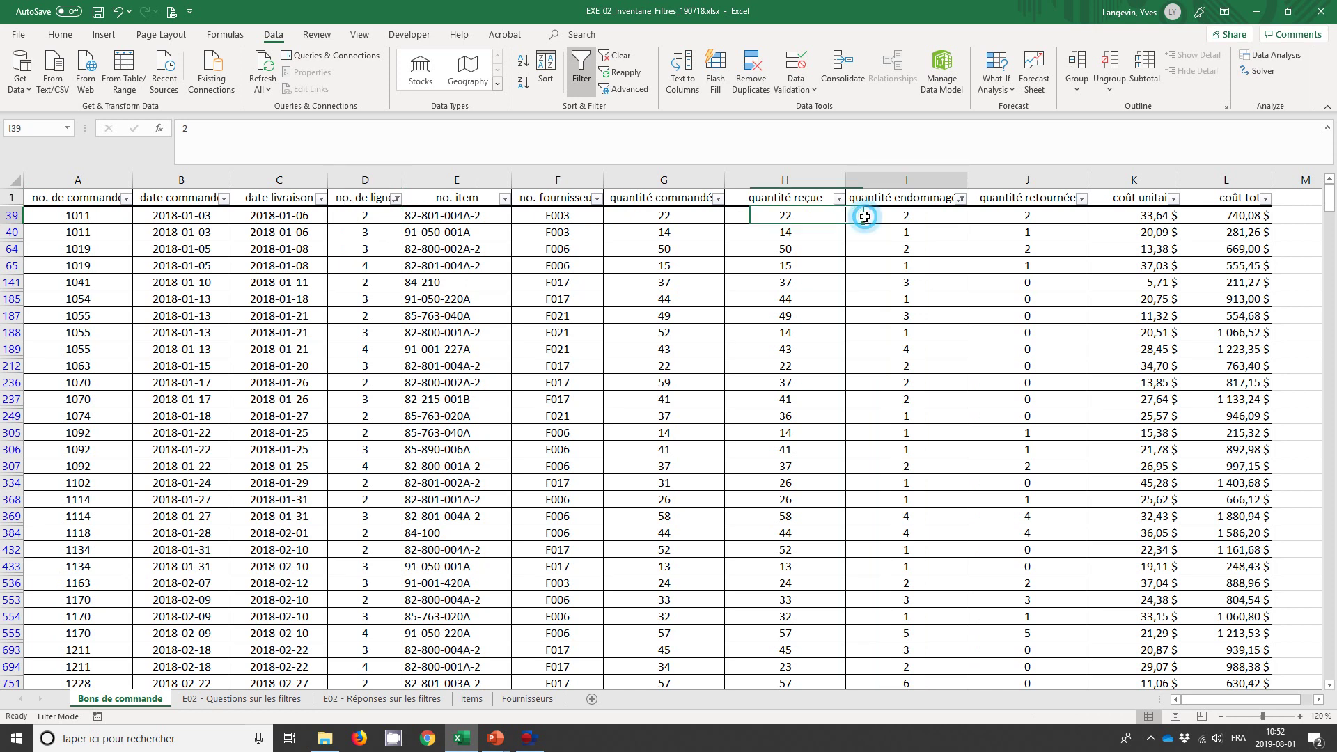
left_click(352, 367)
left_click(880, 366, "ctrl")
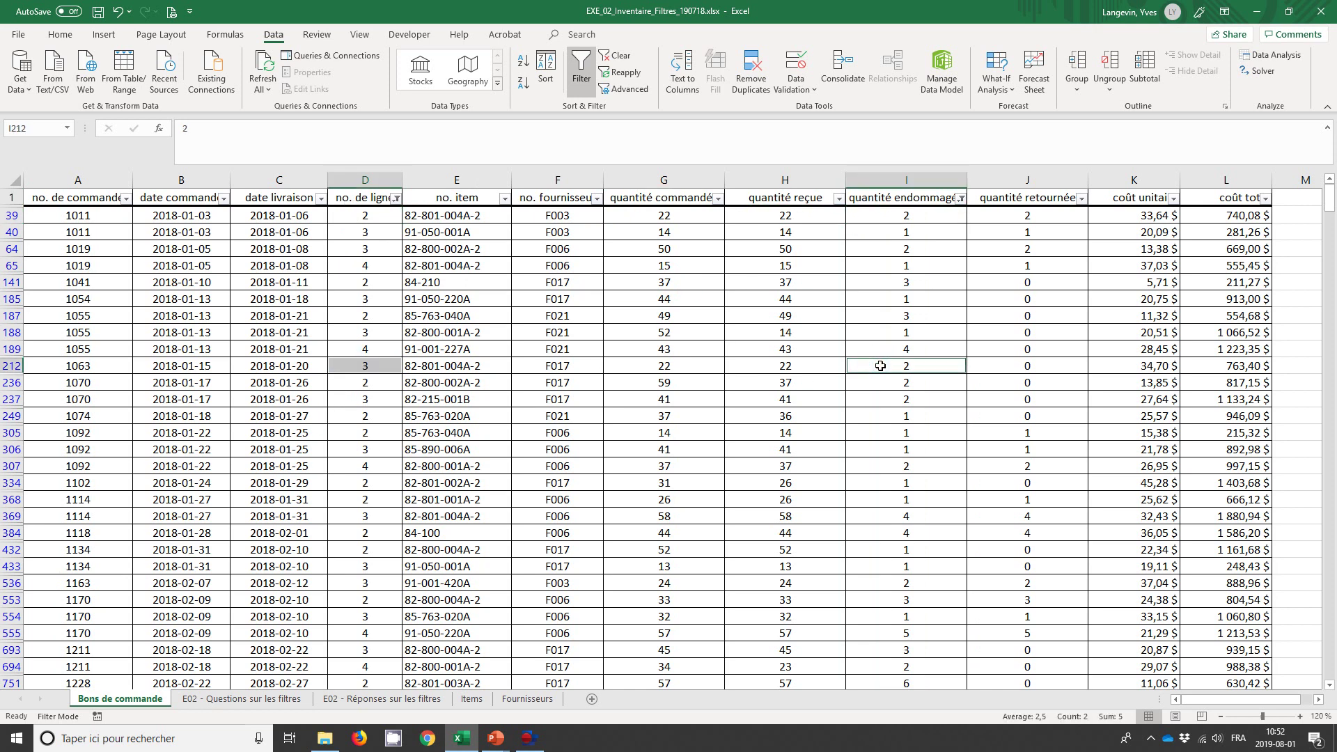
left_click(365, 180)
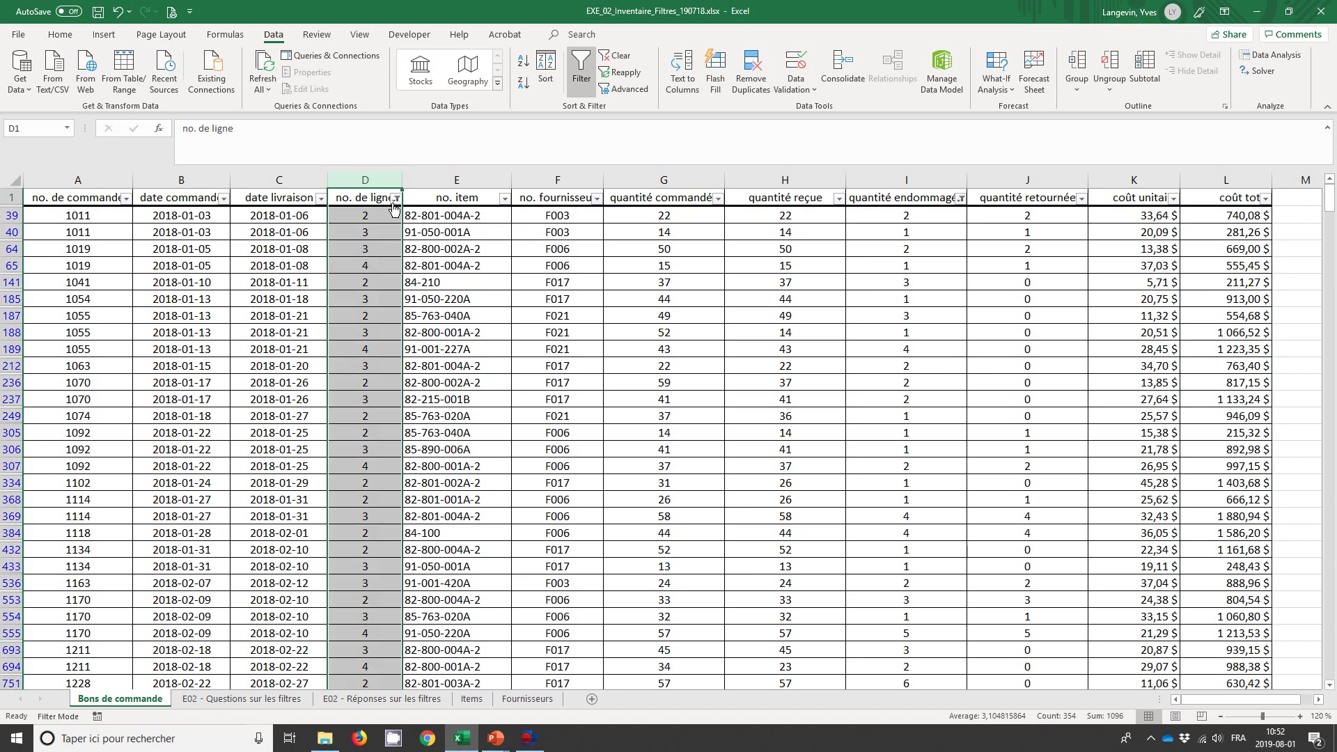
Clear both the no. de ligne and quantité endommagée filters, then go to the questions sheet.
left_click(395, 198)
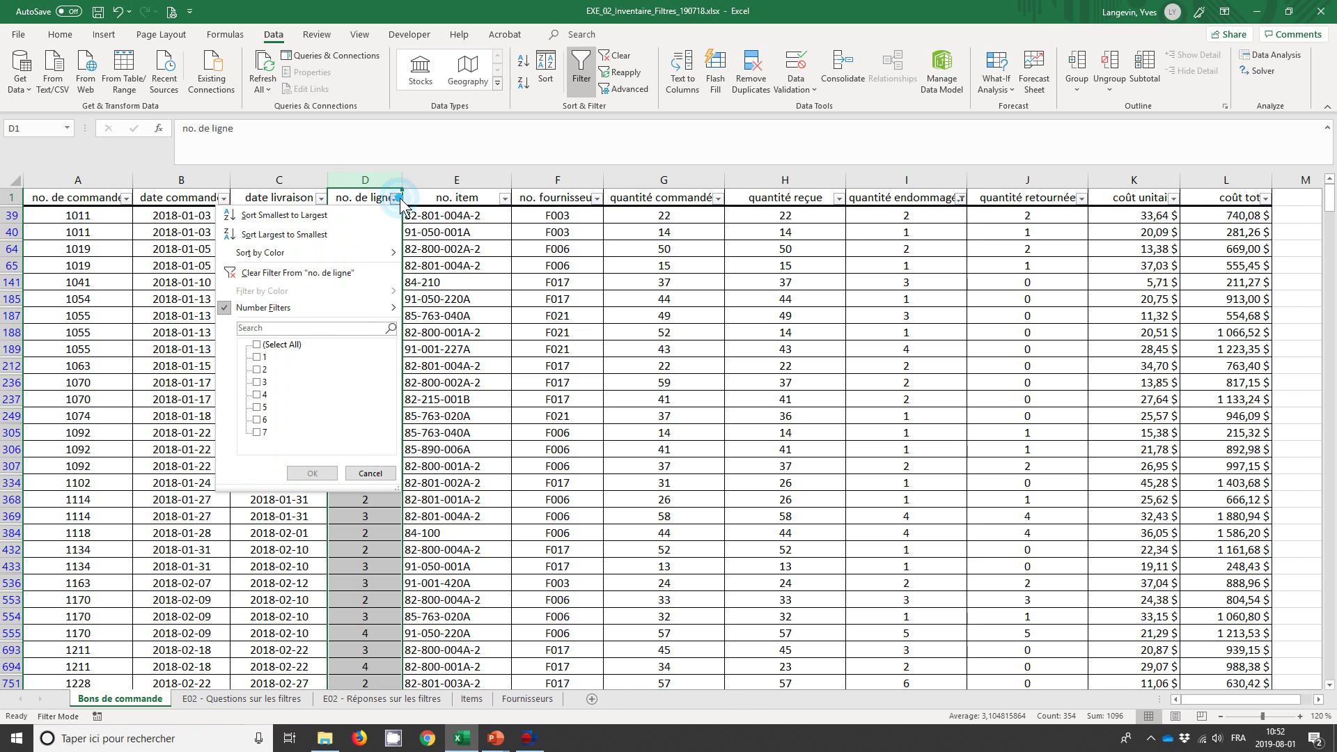
left_click(336, 273)
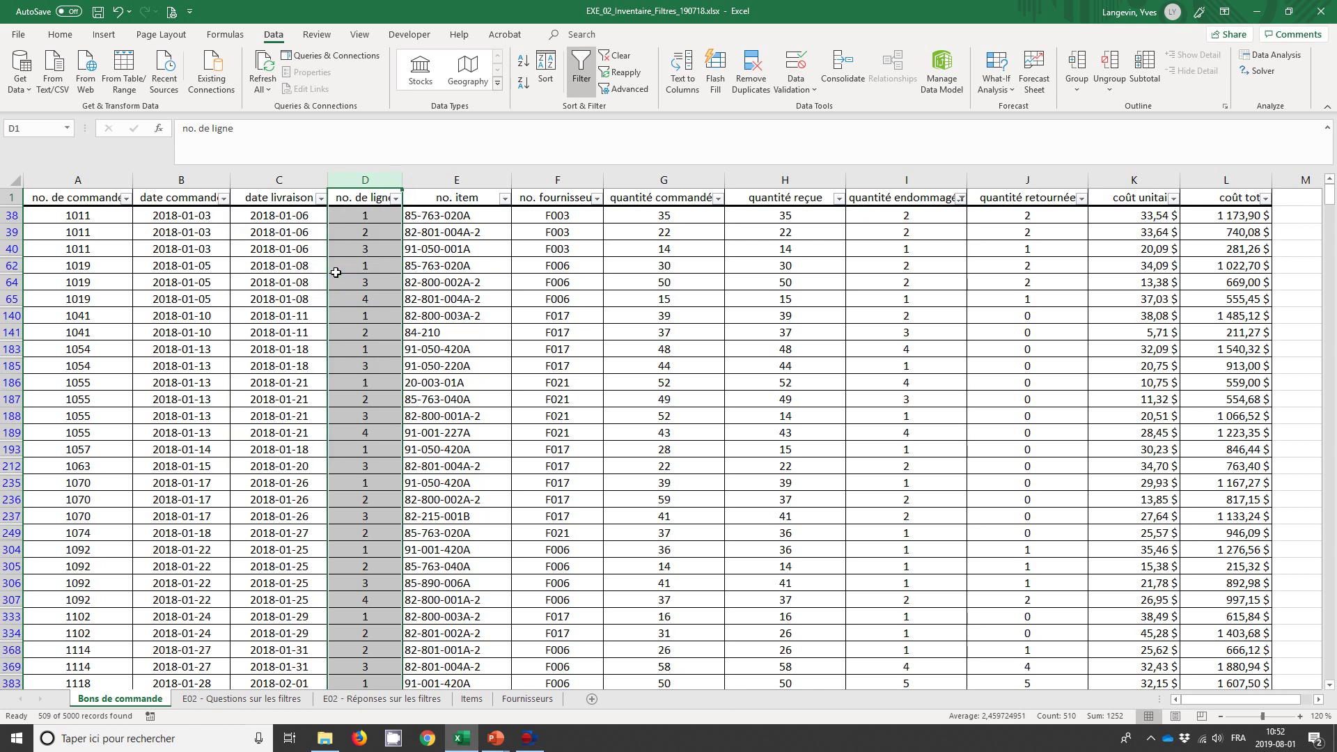
left_click(961, 200)
left_click(894, 275)
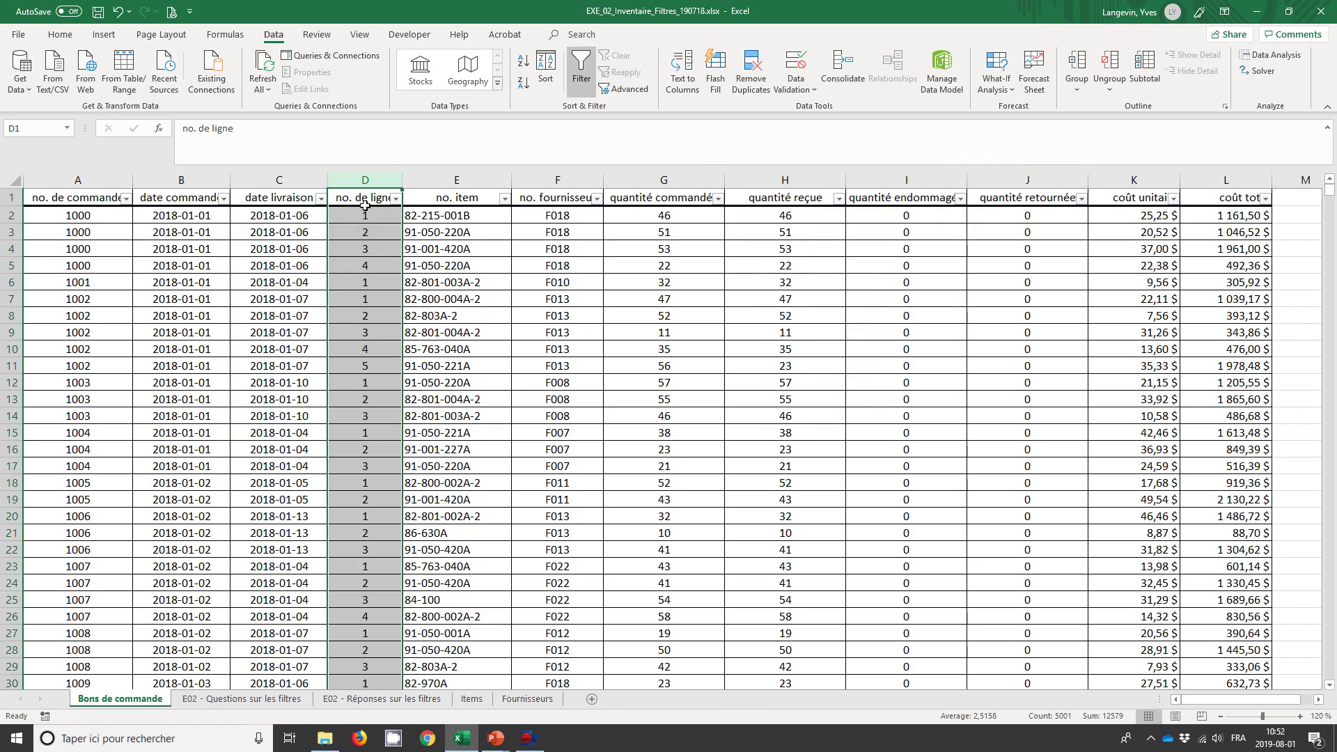
left_click(84, 198)
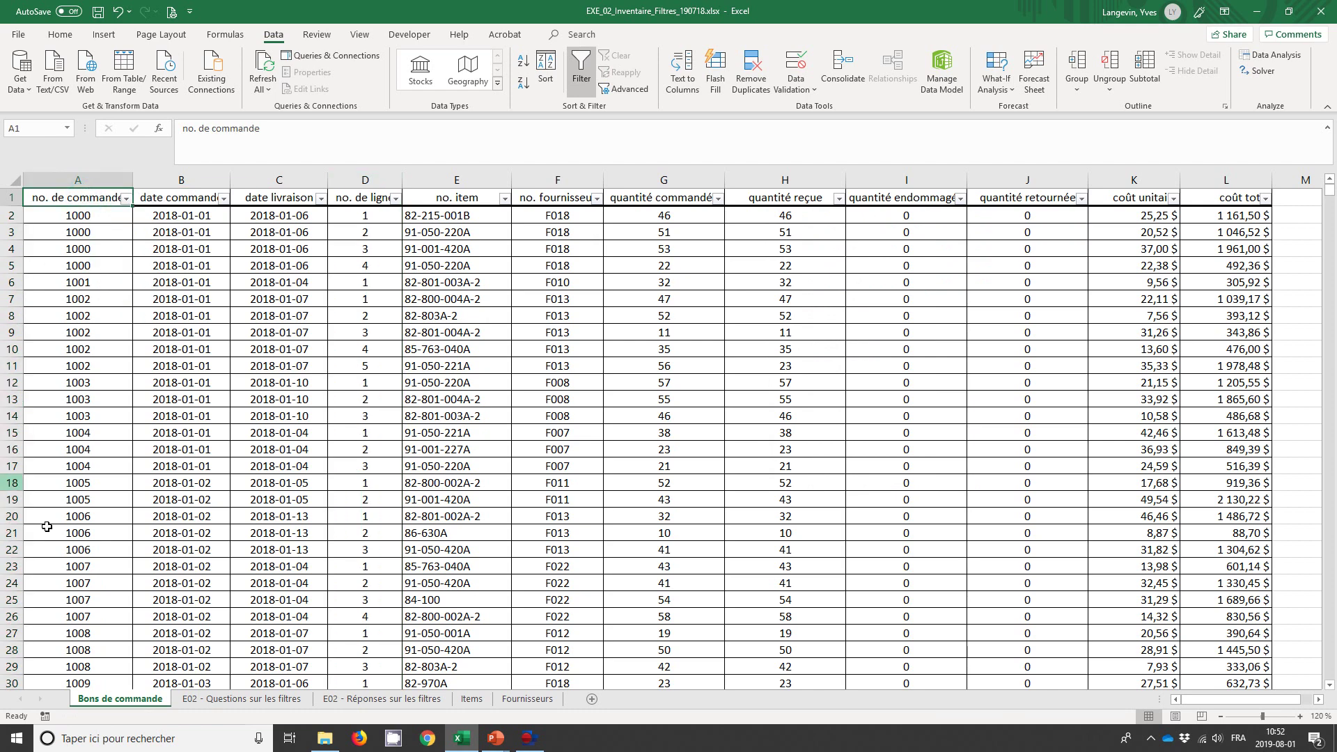
left_click(195, 700)
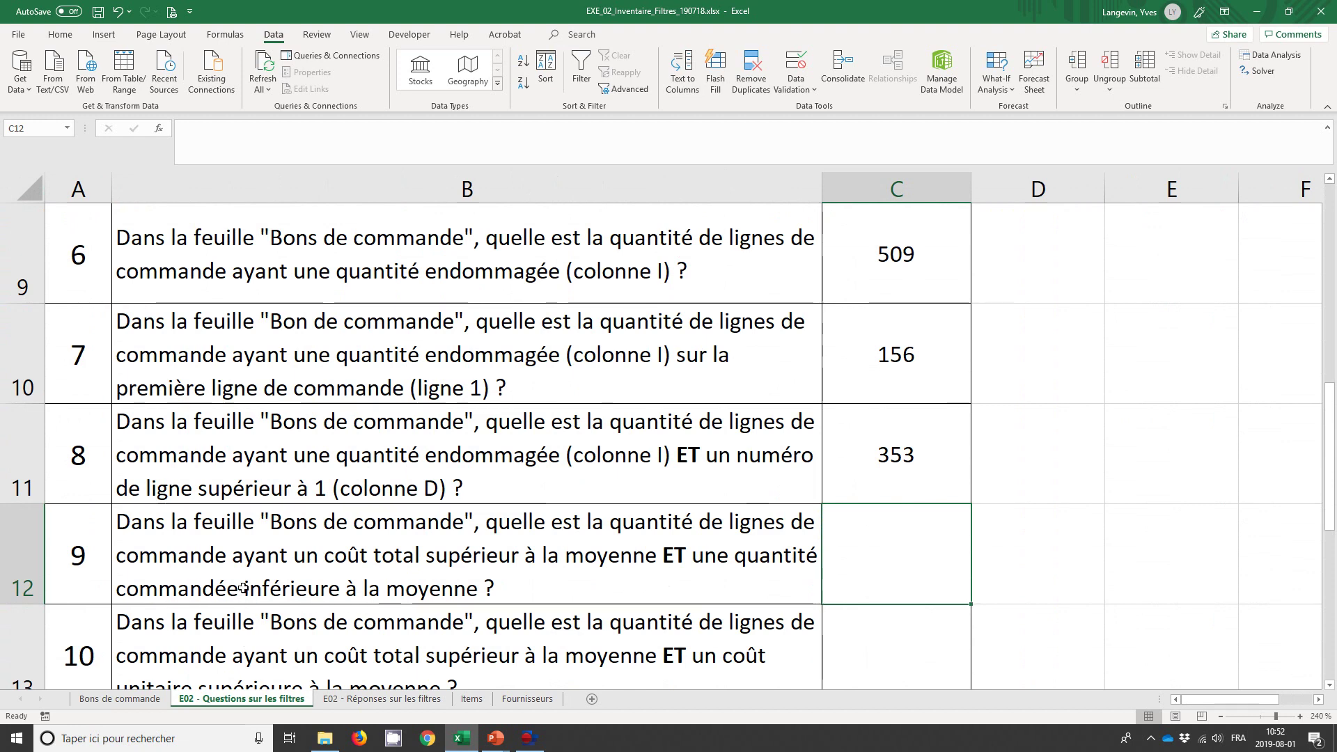
Read question 9 in B12, about above-average total cost and below-average ordered quantity.
left_click(243, 589)
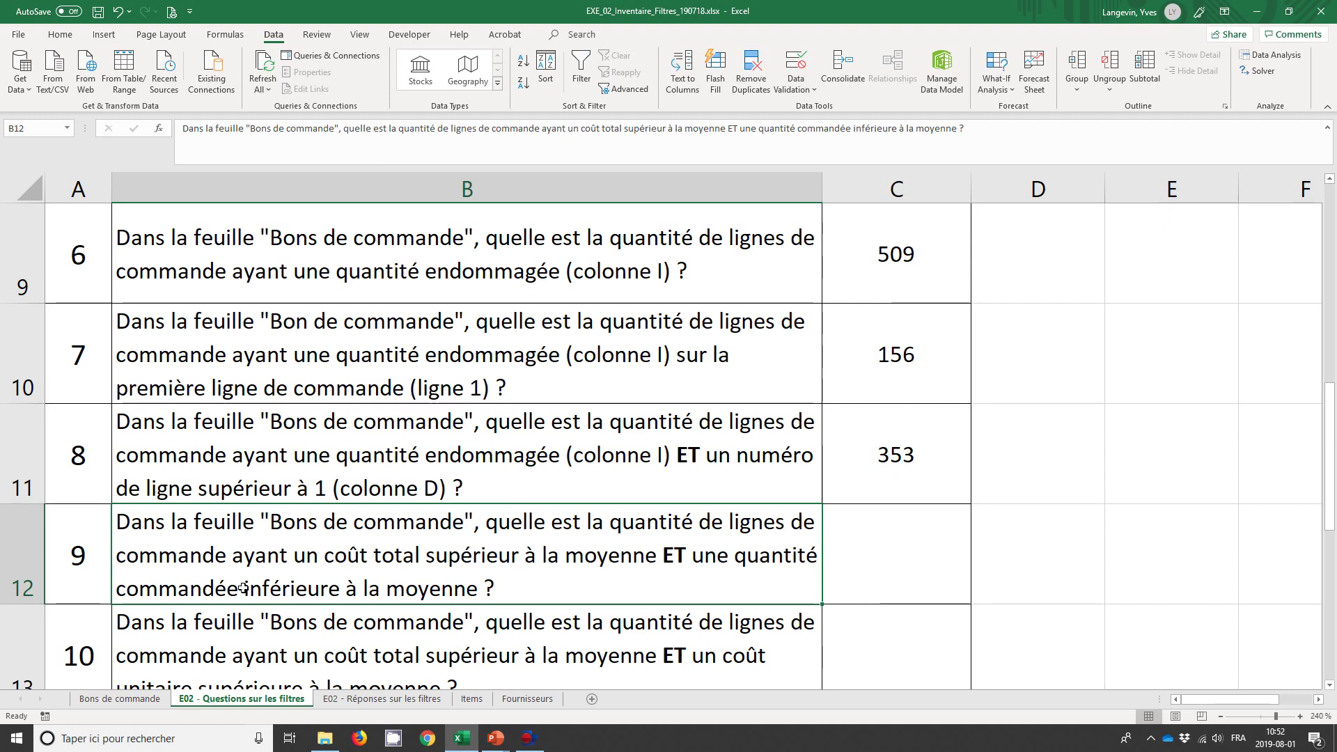
Filter coût total to Above Average and quantité commandée to Below Average, leaving 506 lines.
left_click(111, 699)
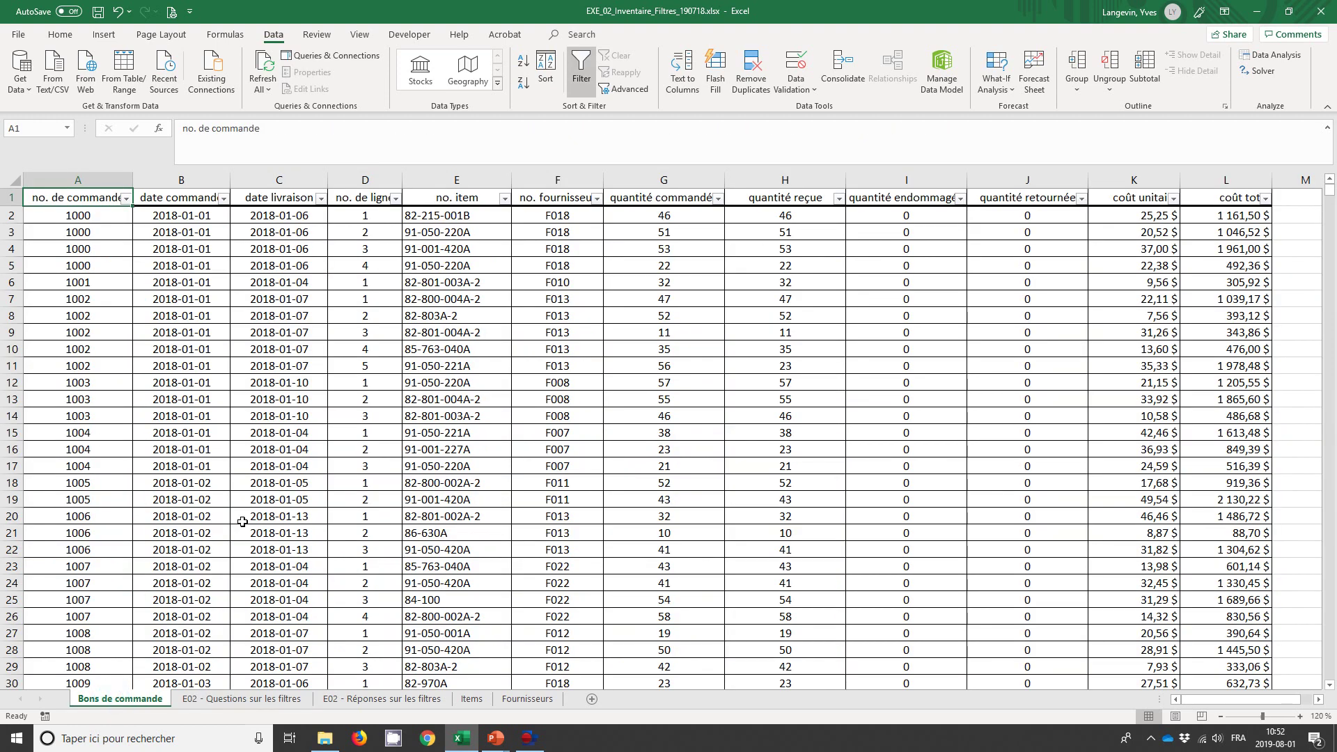
left_click(1266, 199)
mouse_move(1149, 308)
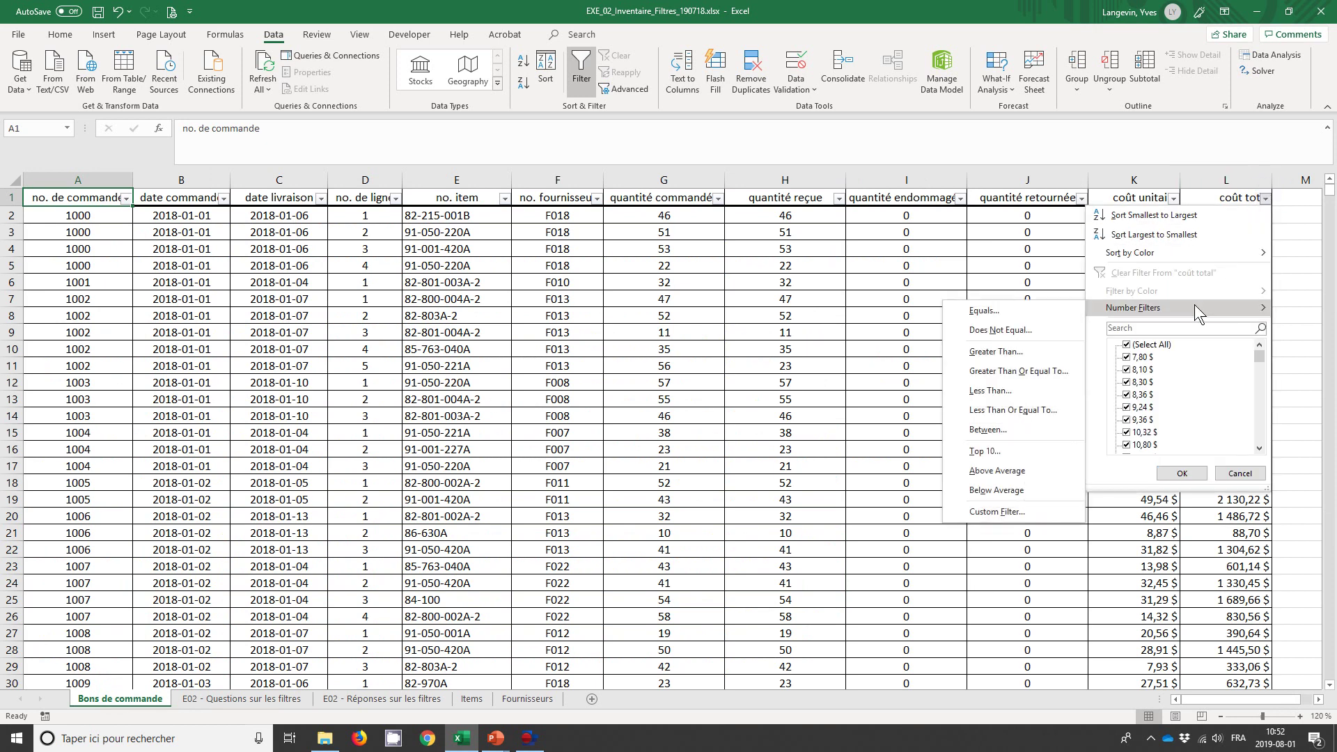
left_click(1021, 475)
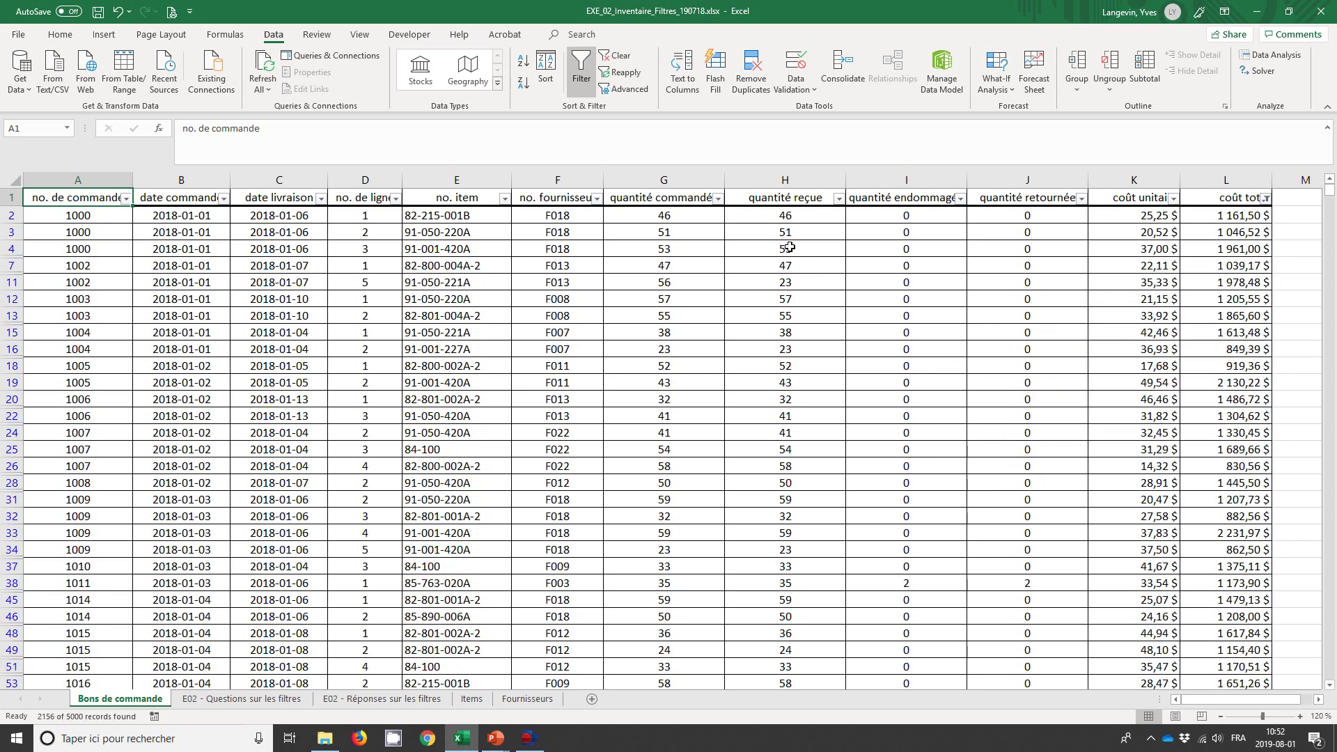
left_click(717, 199)
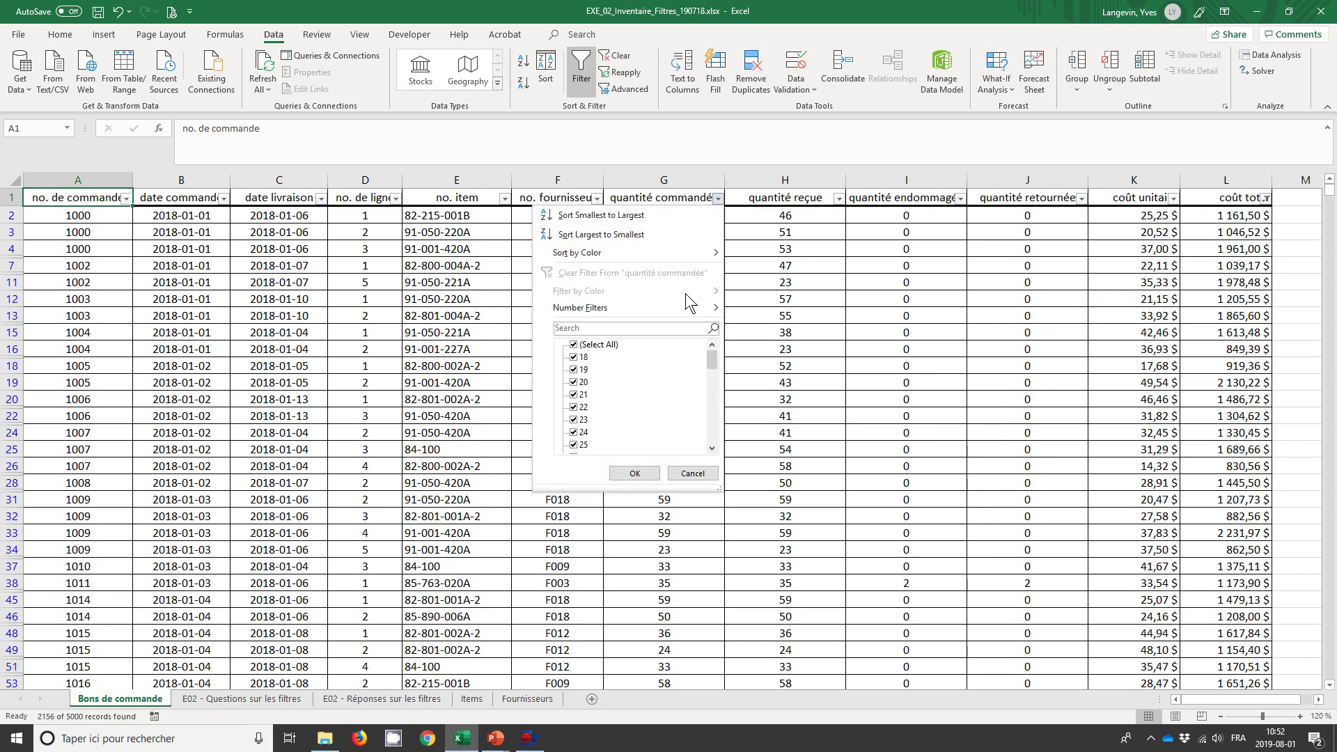
mouse_move(627, 307)
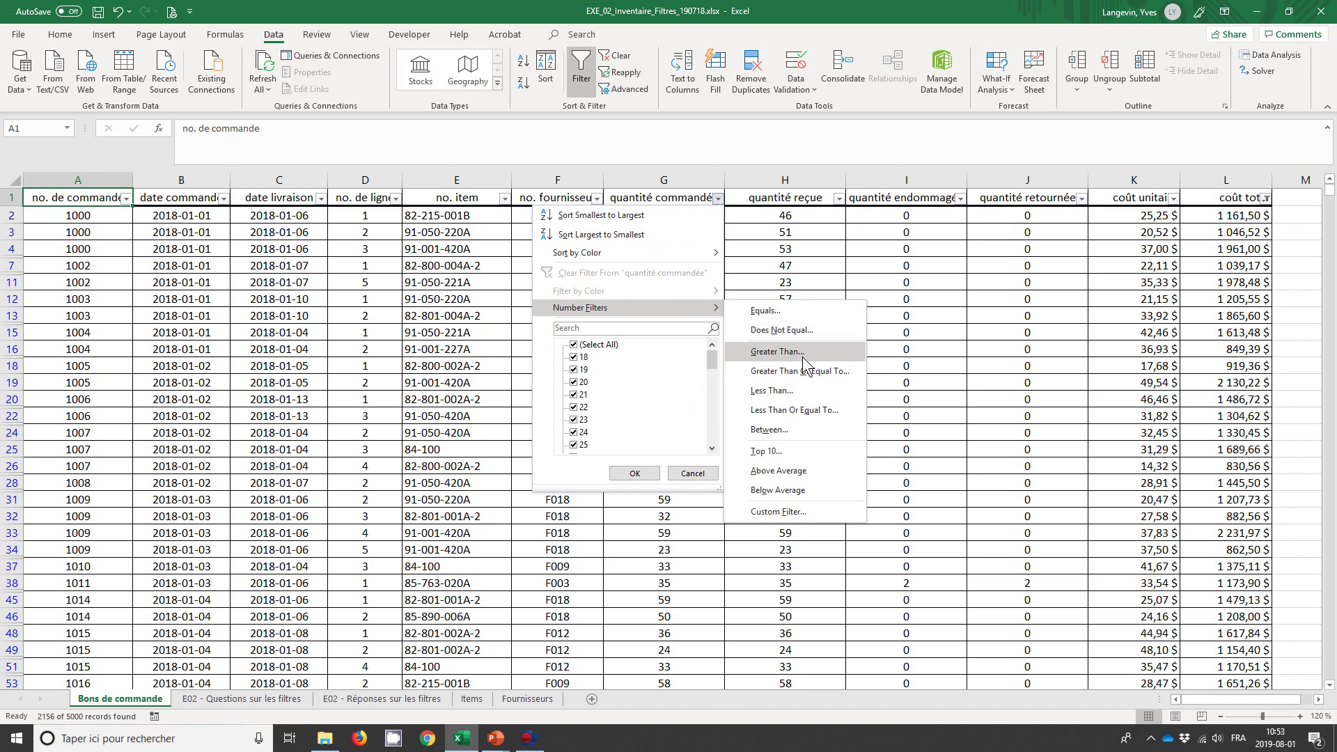
left_click(790, 490)
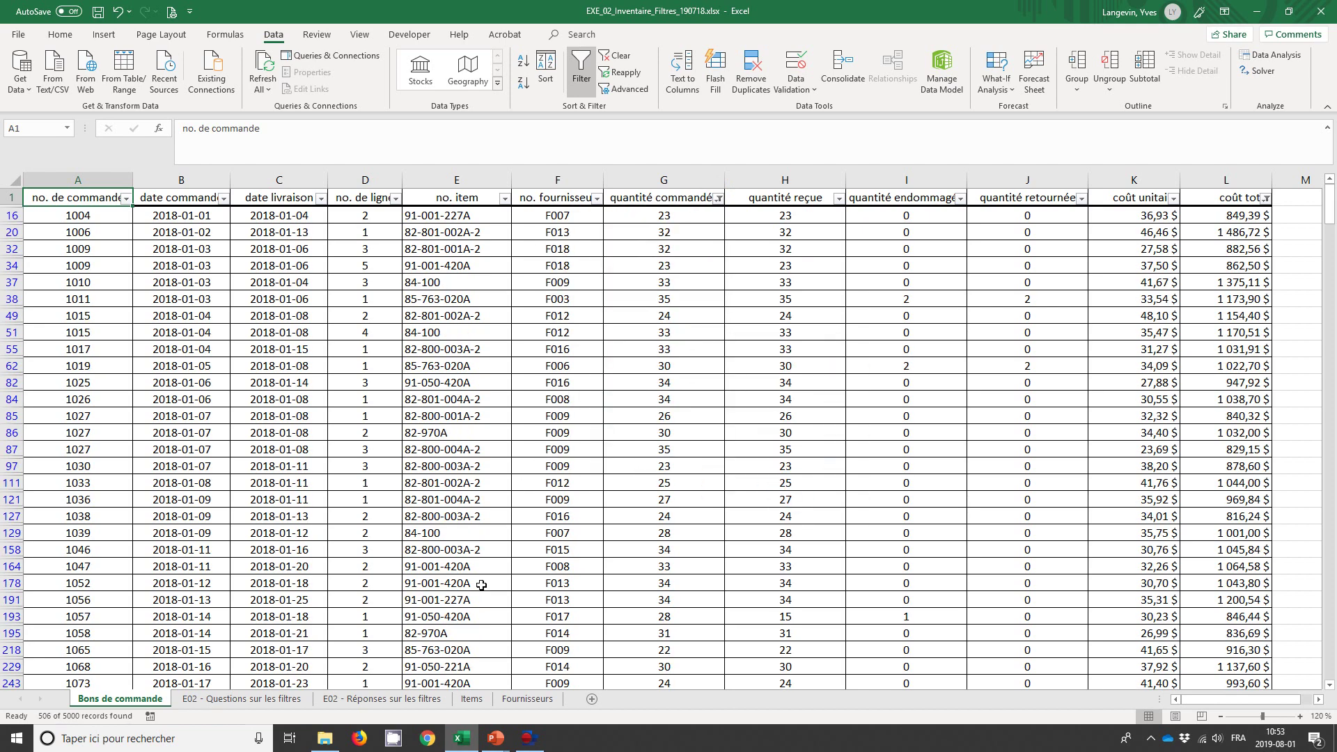
left_click(299, 698)
Enter 506 in C12 as question 9's answer, then move to question 10.
left_click(856, 555)
type("5")
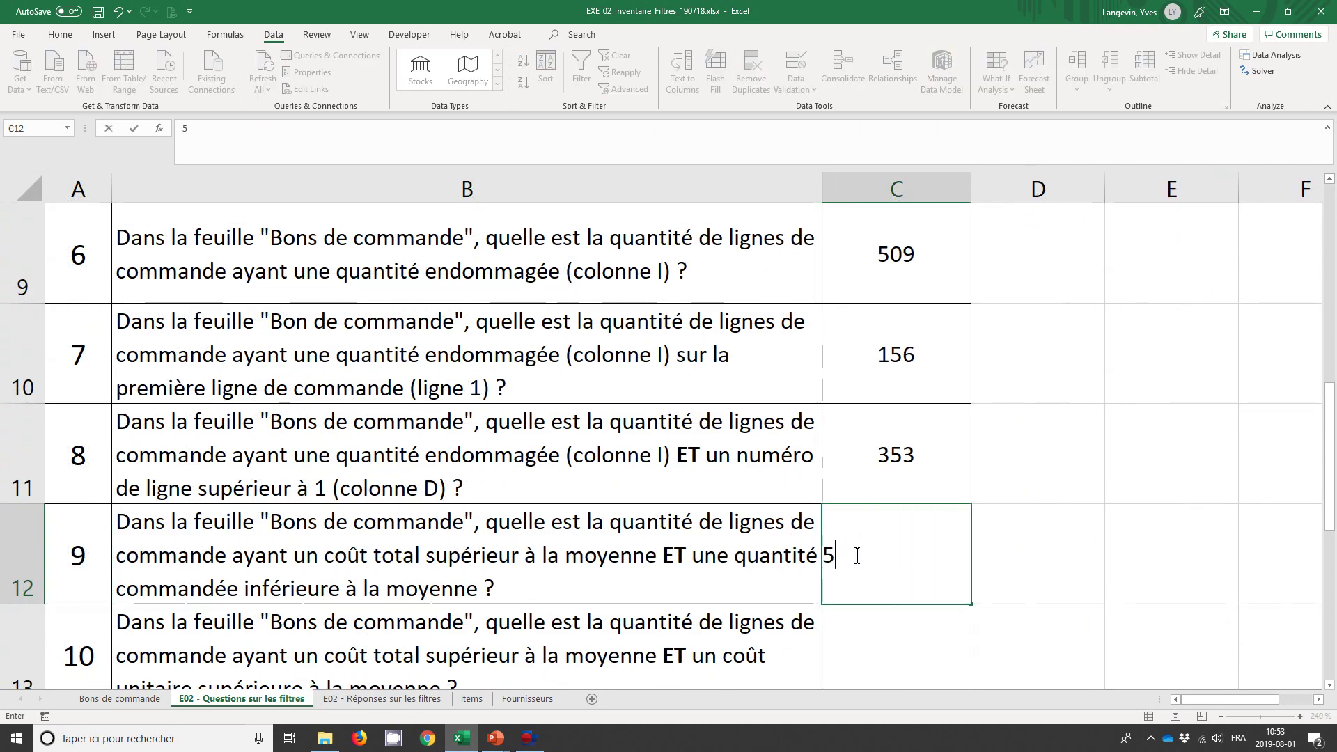
type("06")
key("Return")
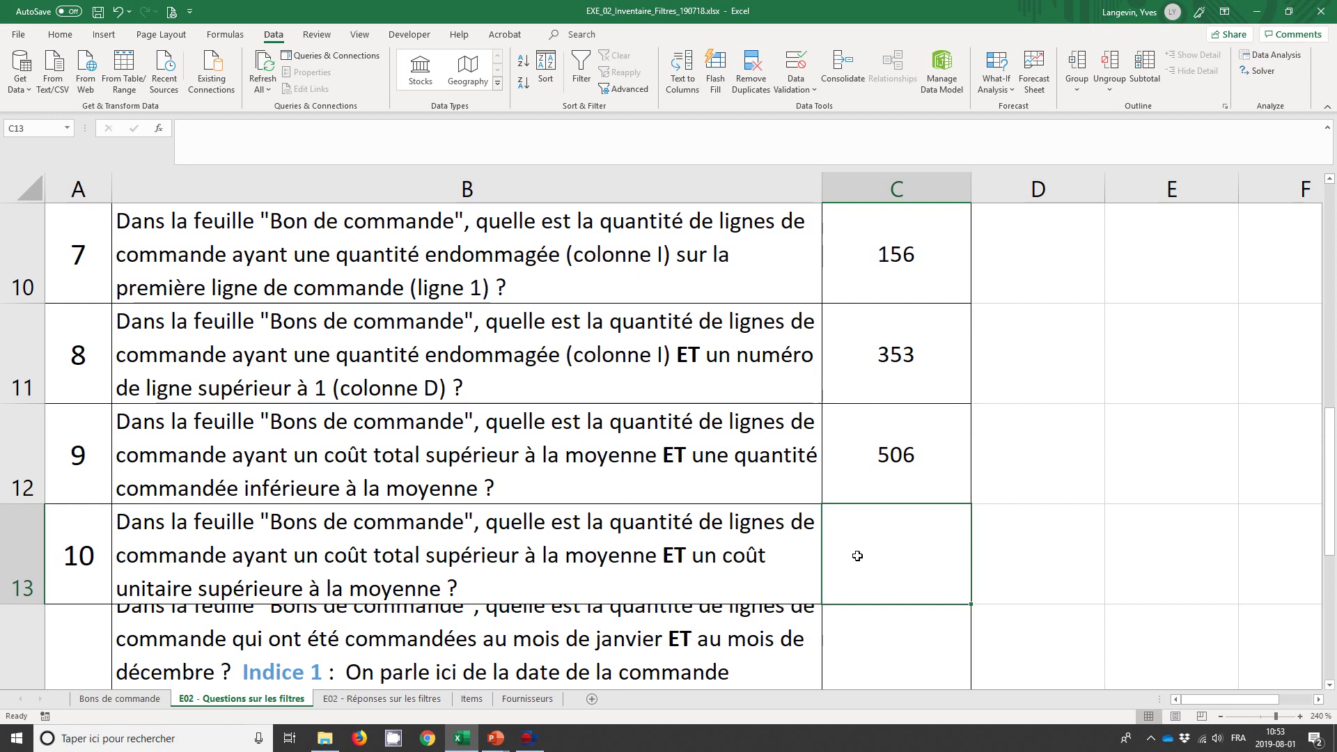
key("Up")
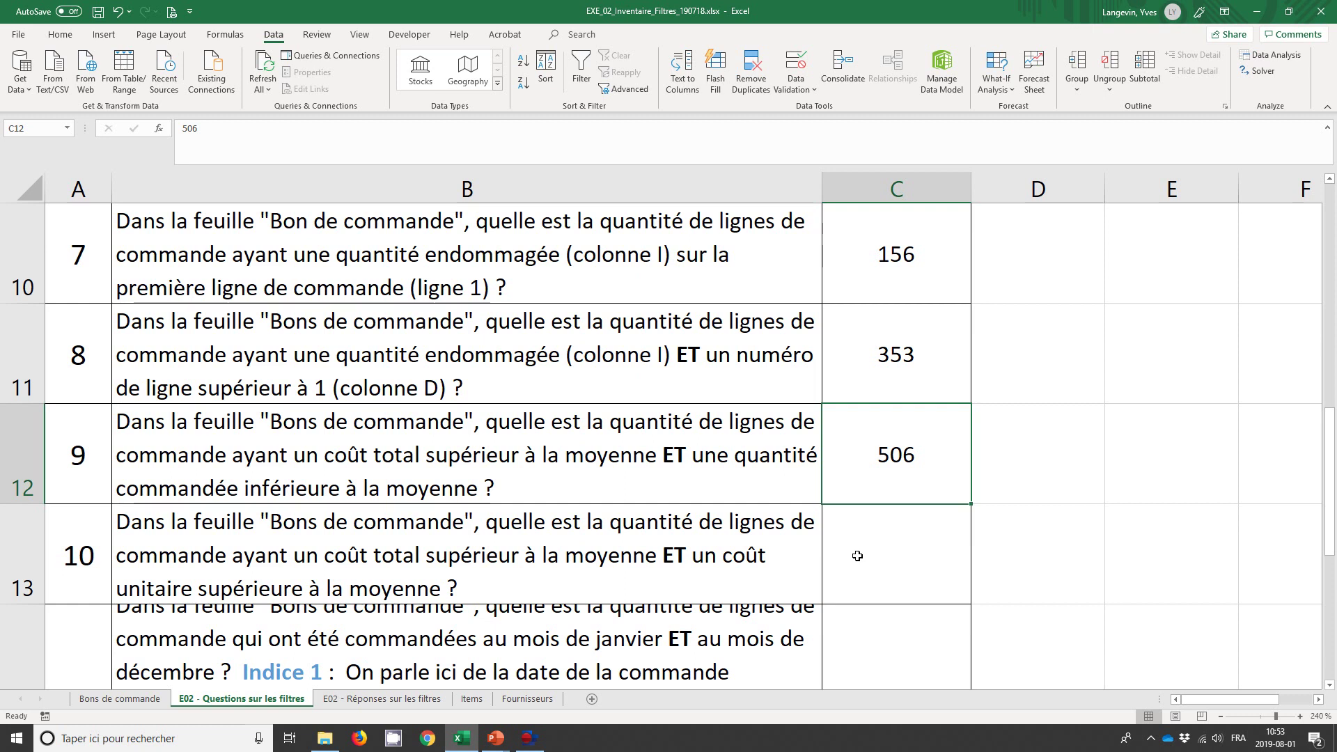
key("Down")
key("Left")
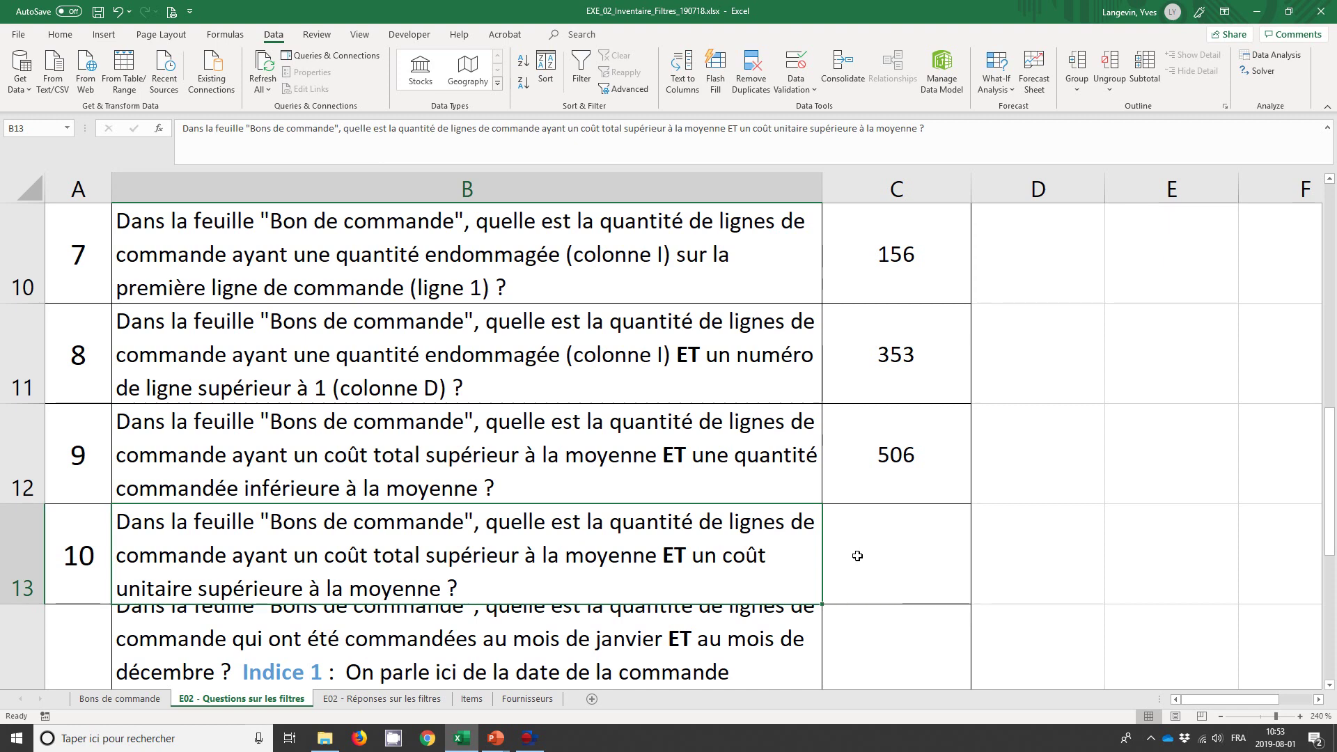
Clear the coût total and quantité commandée filters and filter coût unitaire to Above Average.
left_click(857, 556)
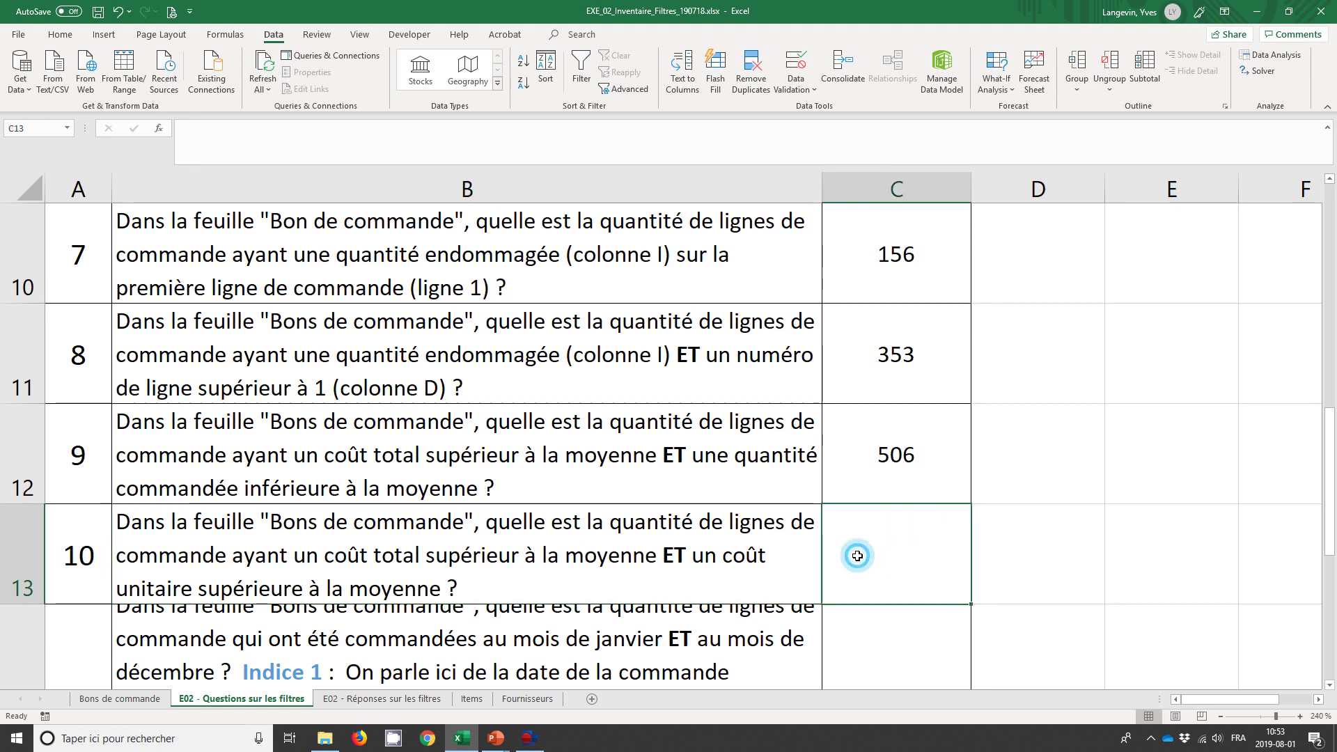
left_click(126, 698)
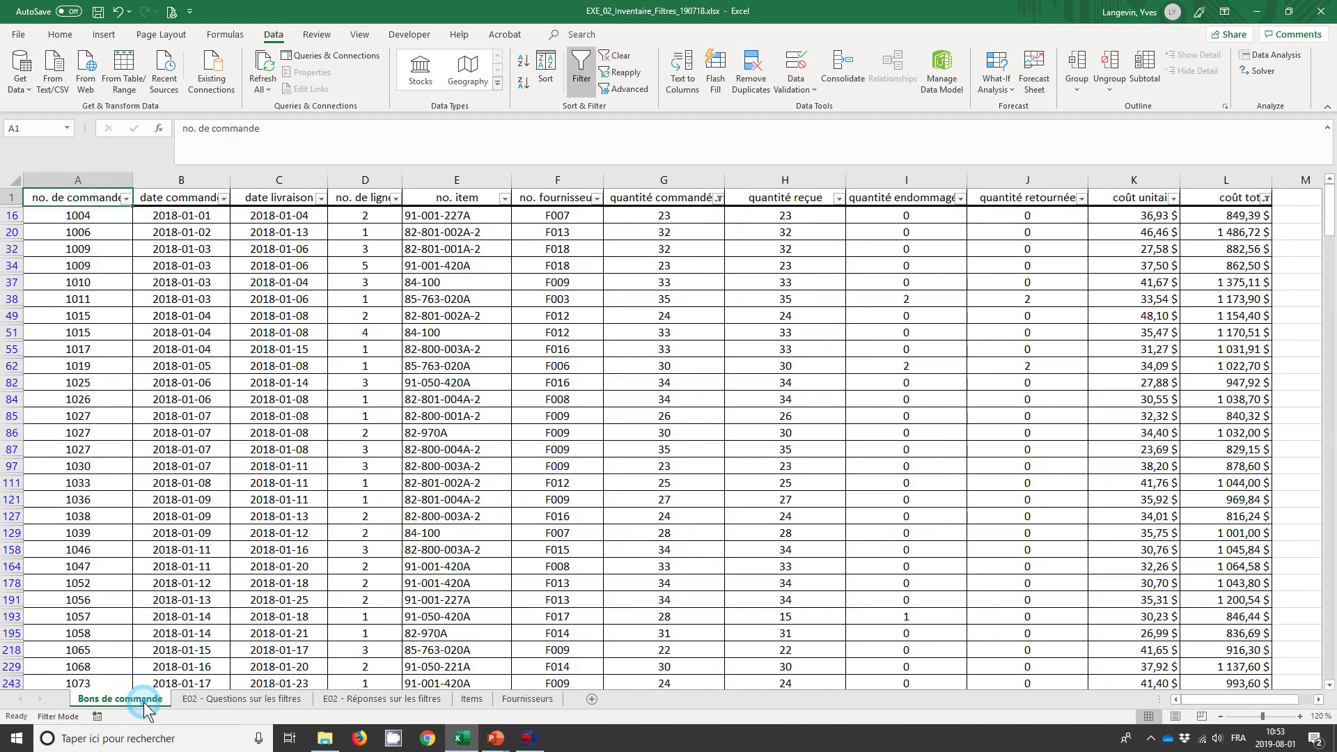
left_click(1266, 199)
mouse_move(1133, 307)
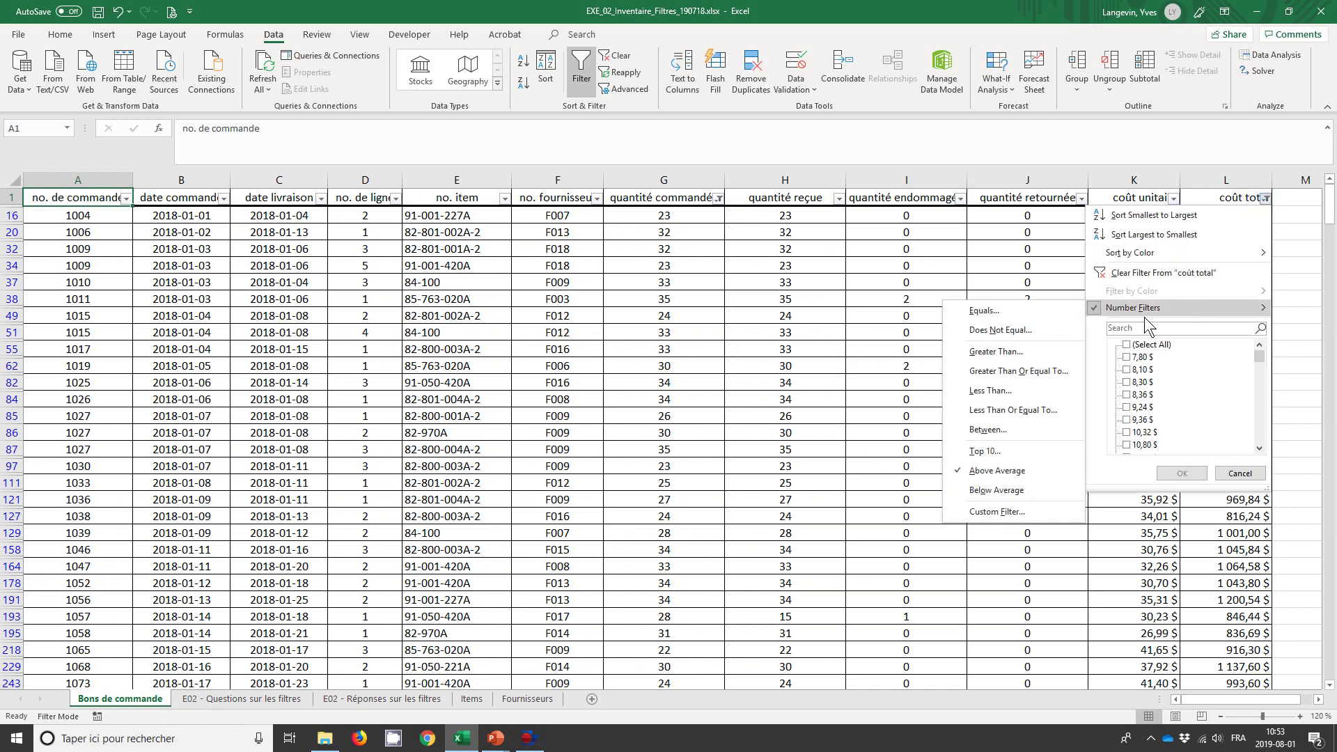
left_click(1021, 471)
left_click(719, 199)
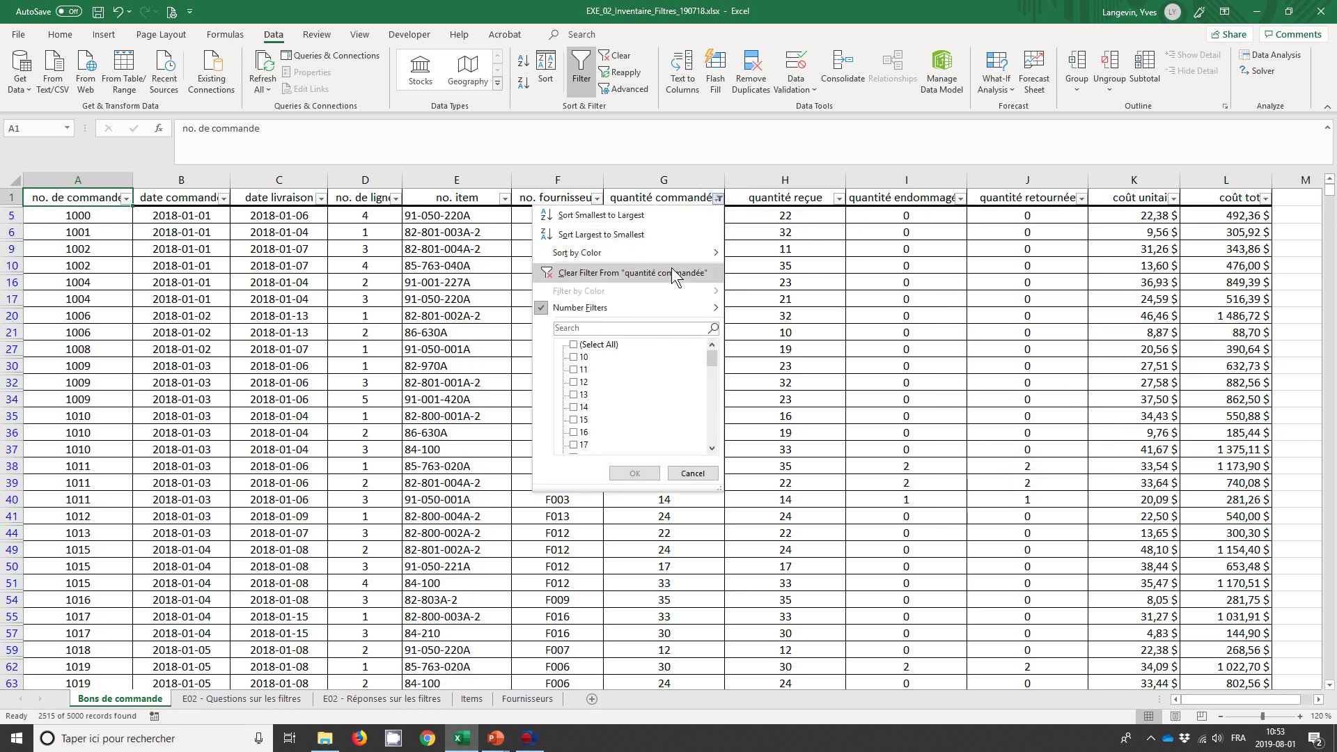
left_click(671, 273)
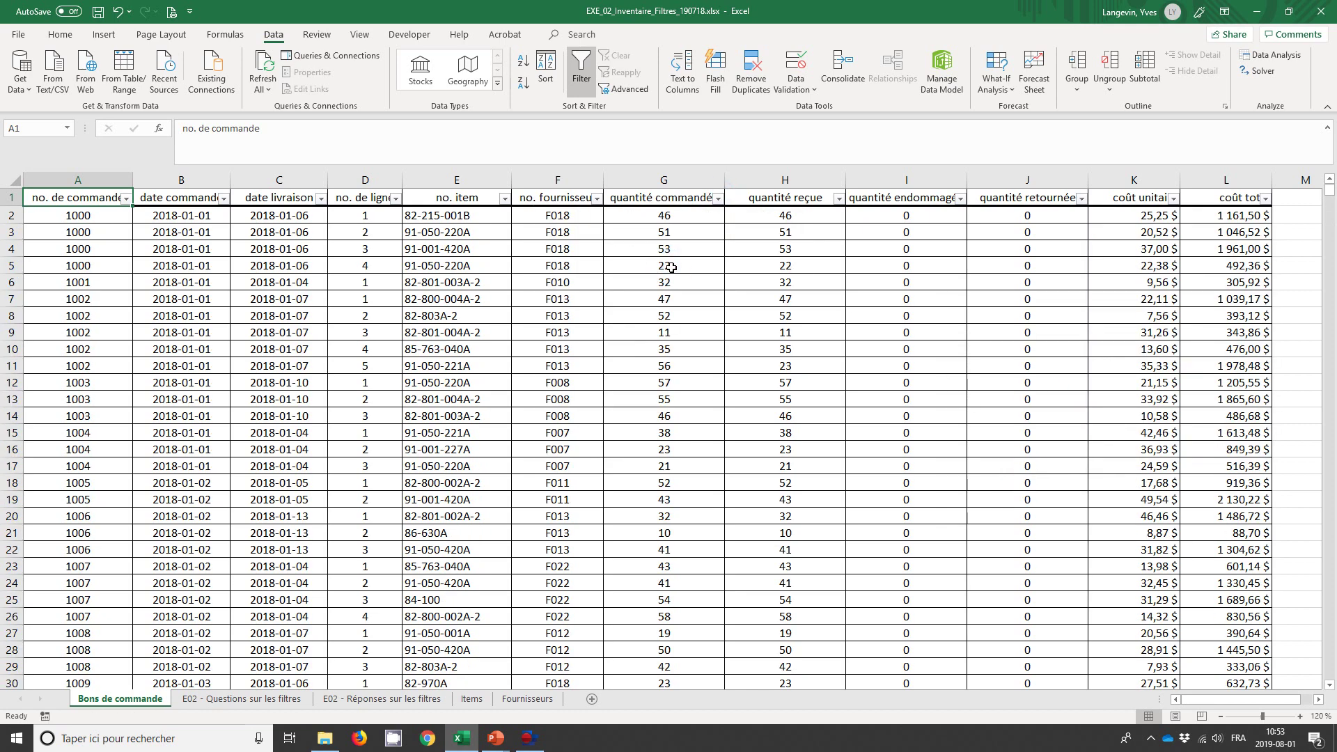
left_click(1175, 198)
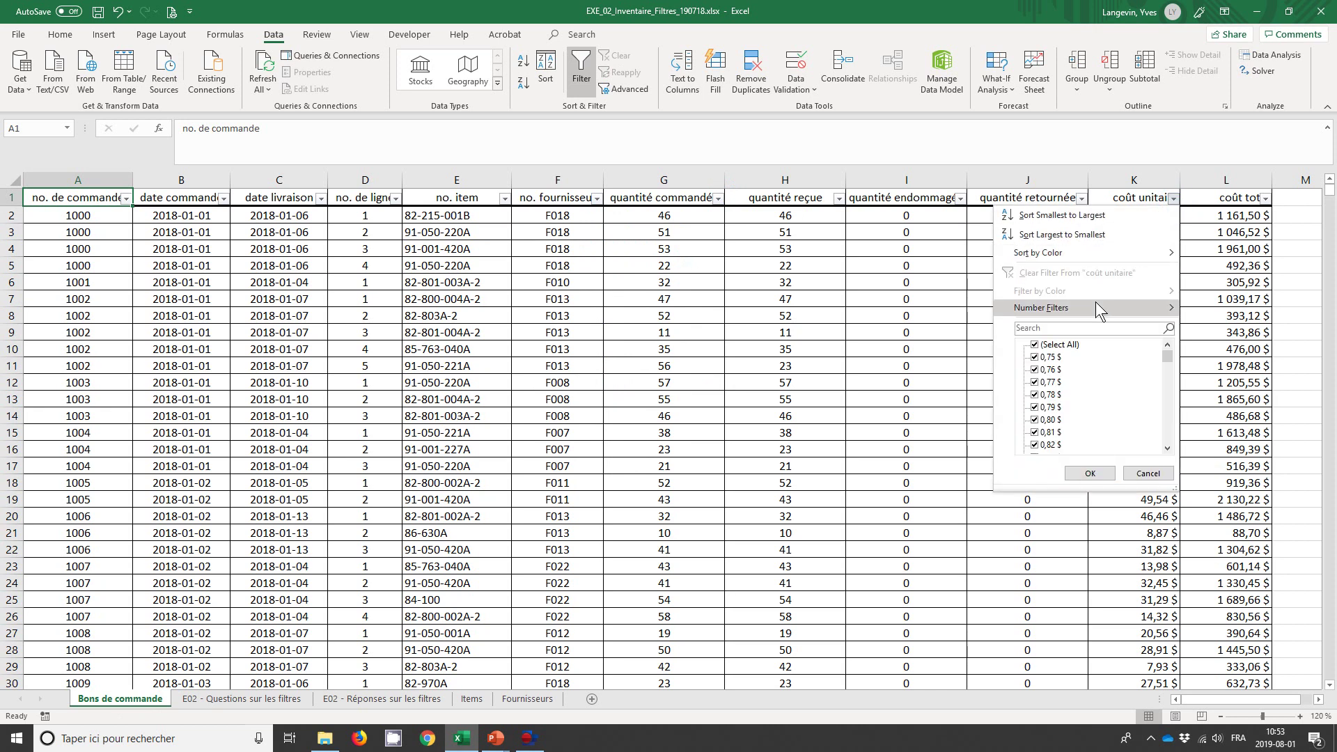
mouse_move(1086, 307)
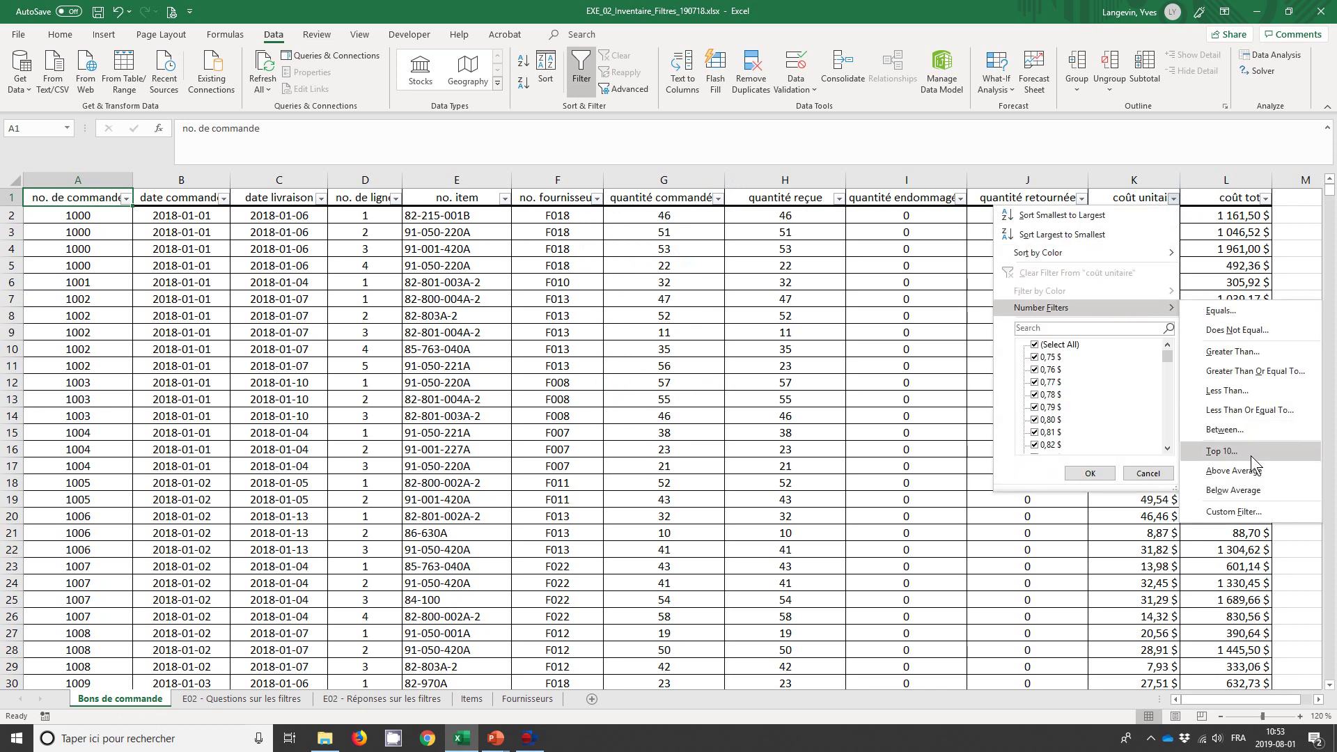
left_click(1234, 471)
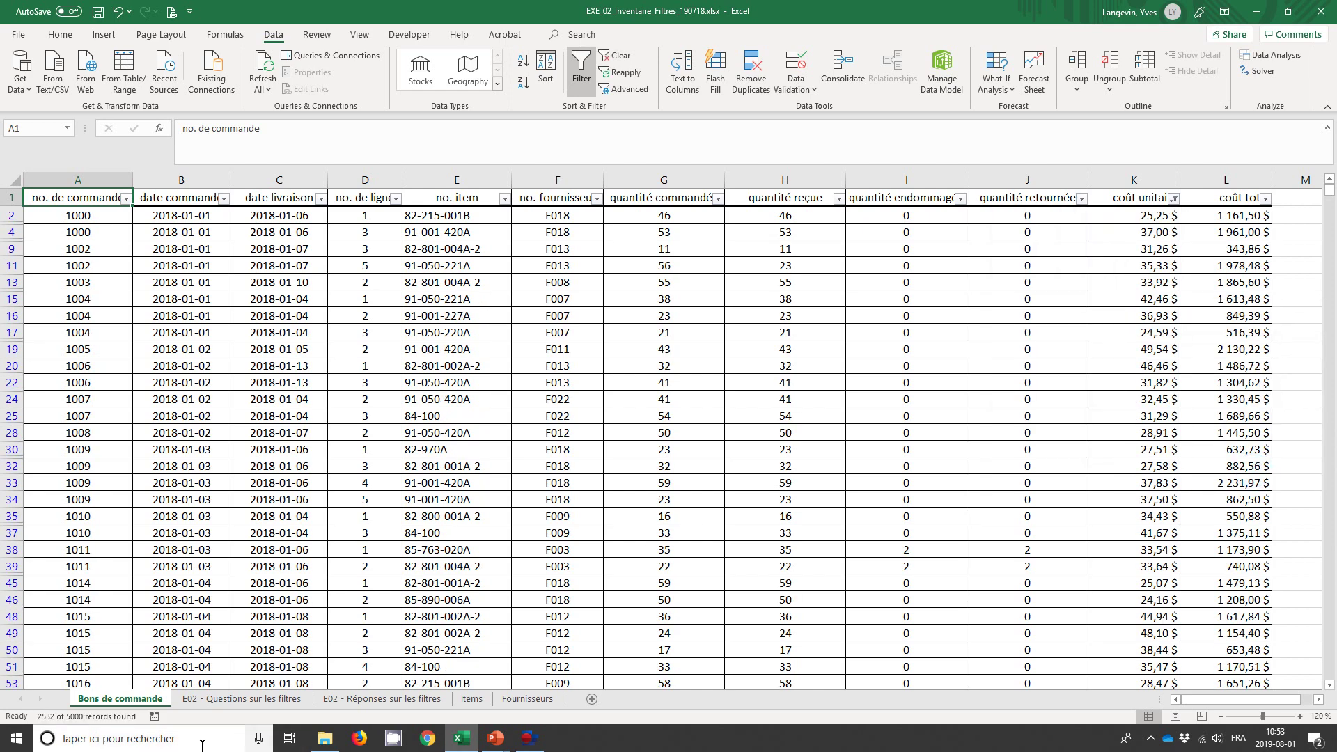
Reapply Above Average on coût unitaire and add Above Average on coût total, leaving 1763 lines.
left_click(224, 700)
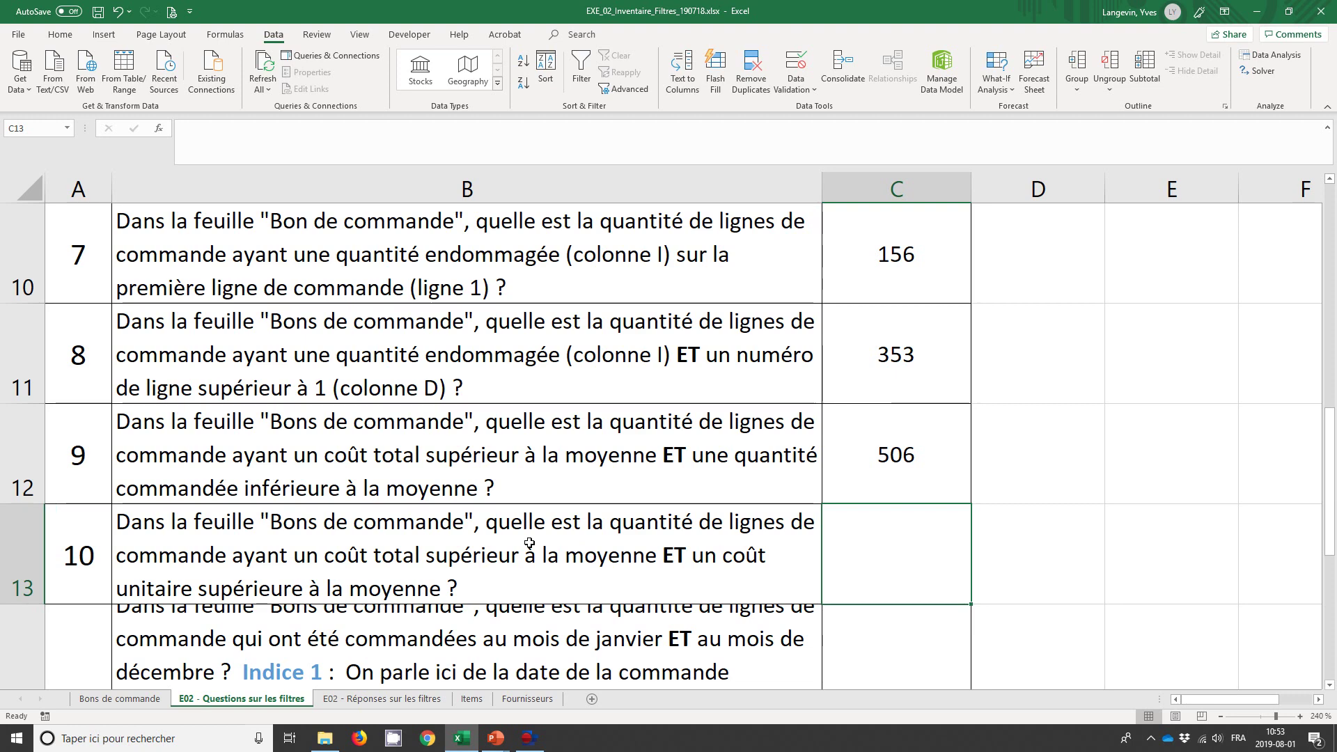
left_click(126, 702)
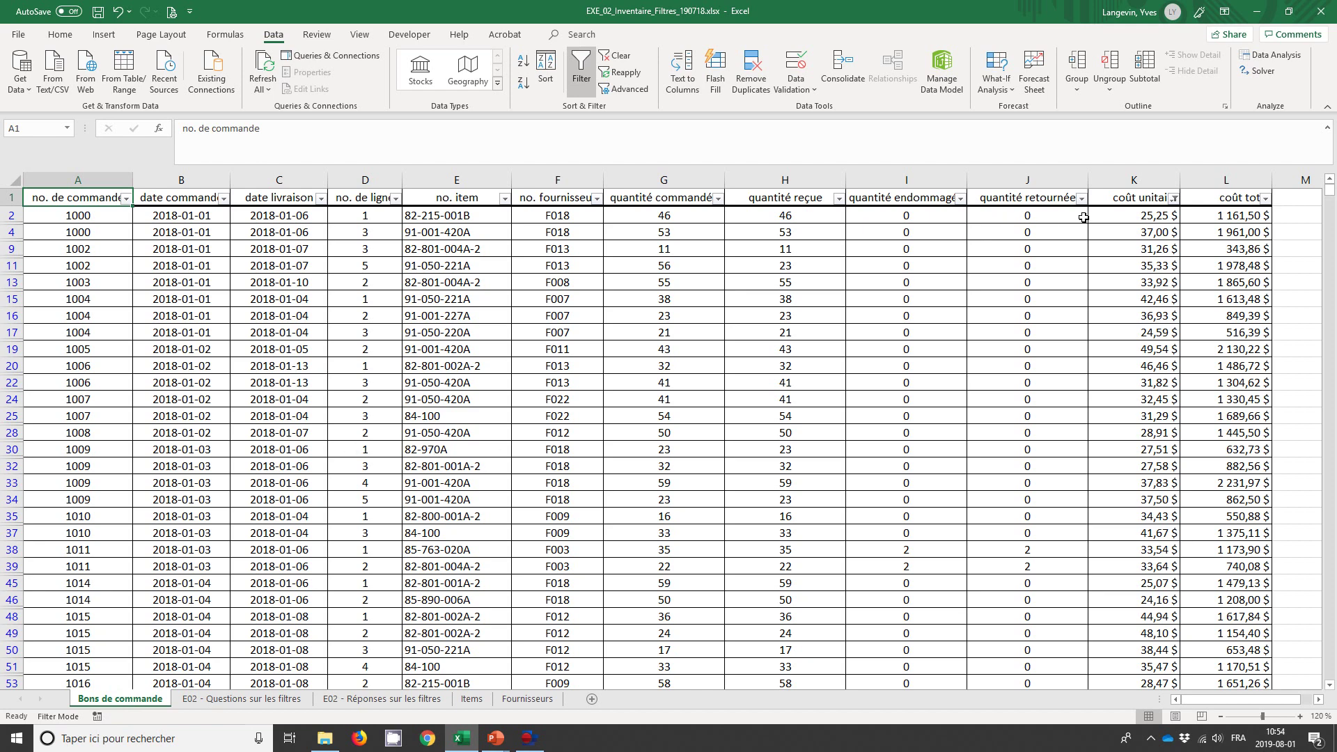
left_click(1173, 198)
left_click(1107, 273)
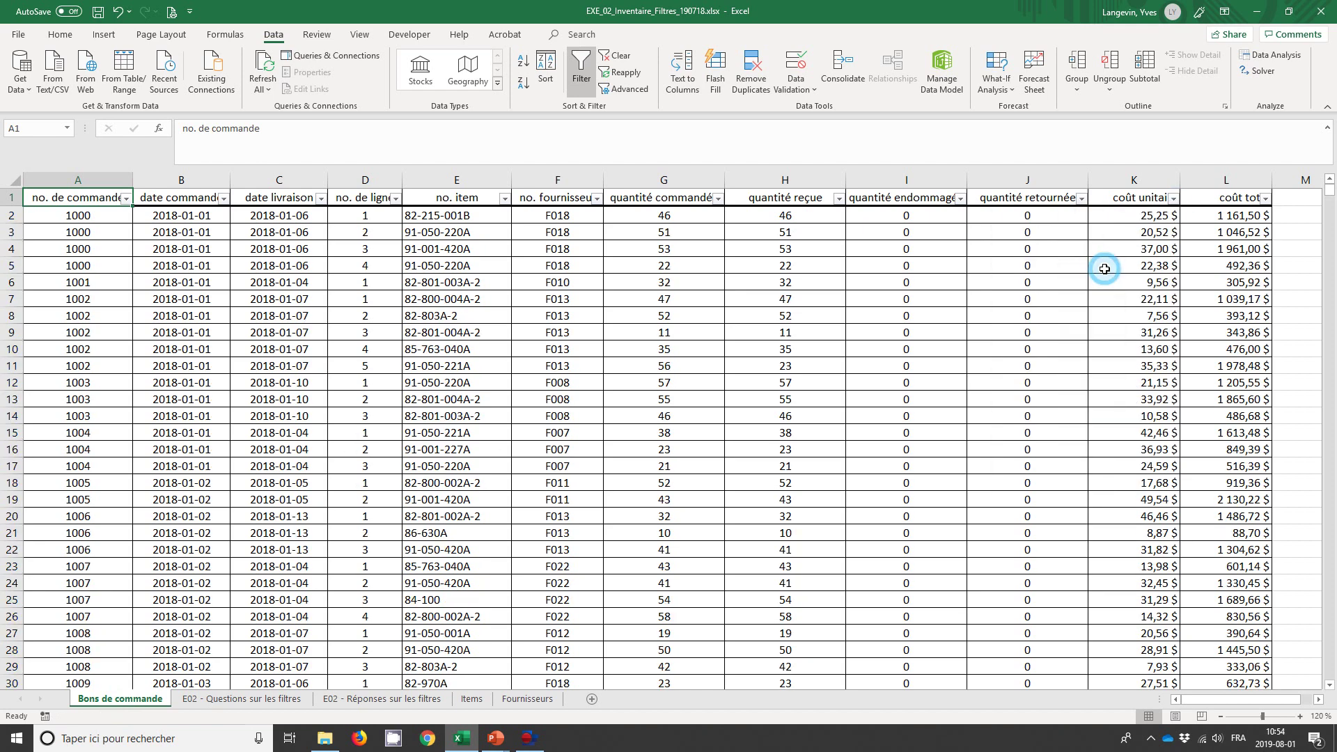
left_click(1174, 198)
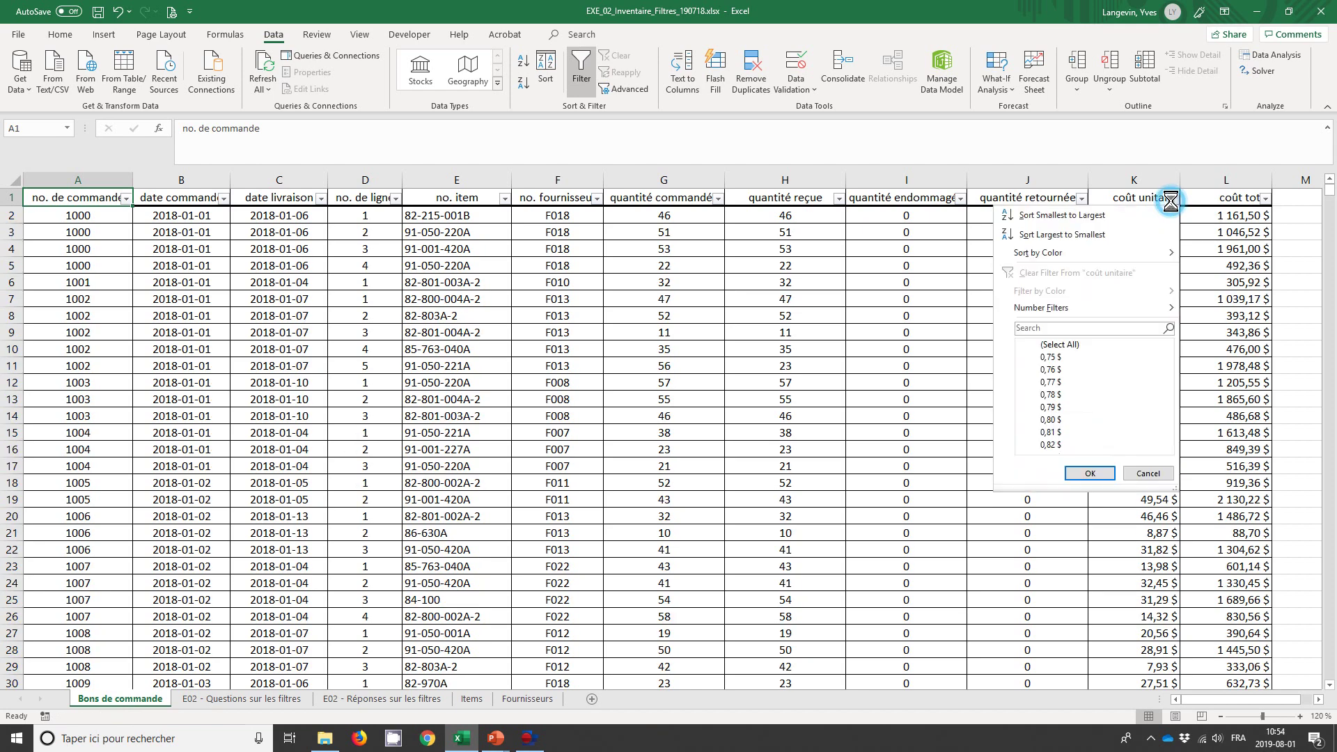
mouse_move(1086, 307)
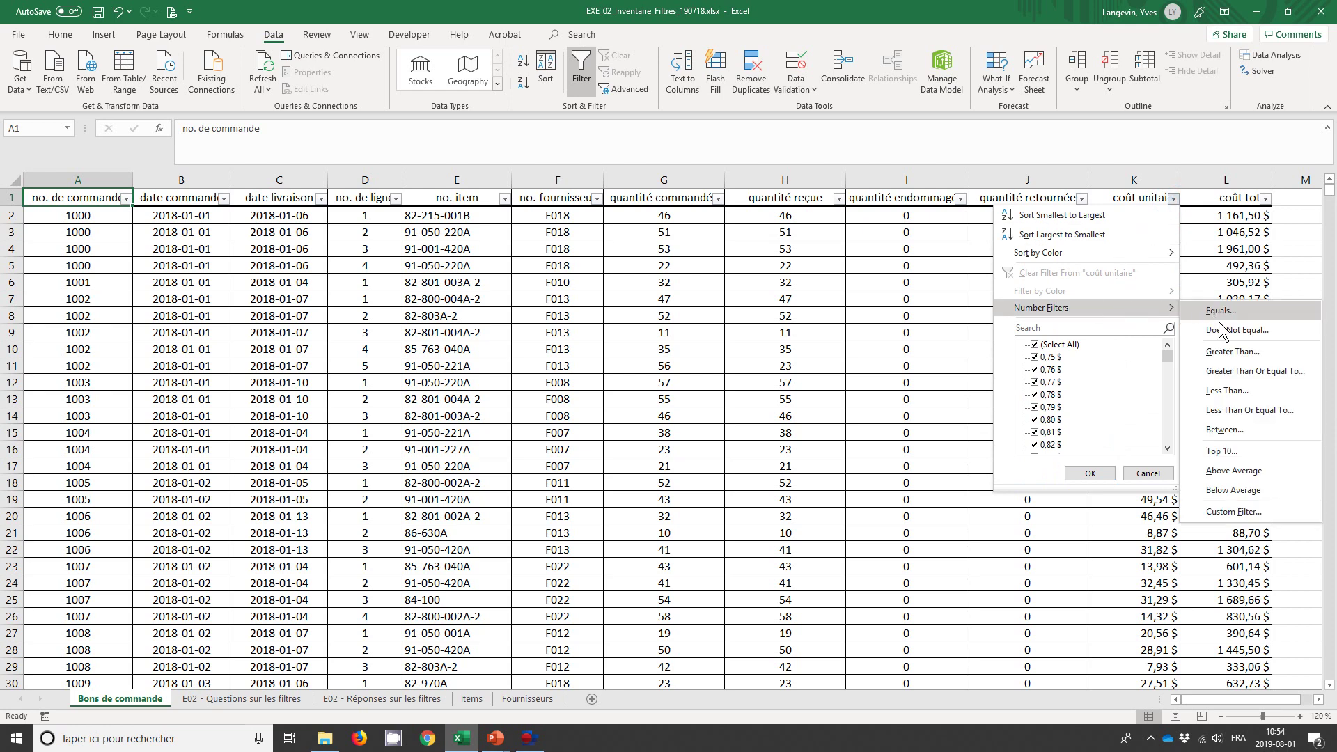
left_click(1232, 471)
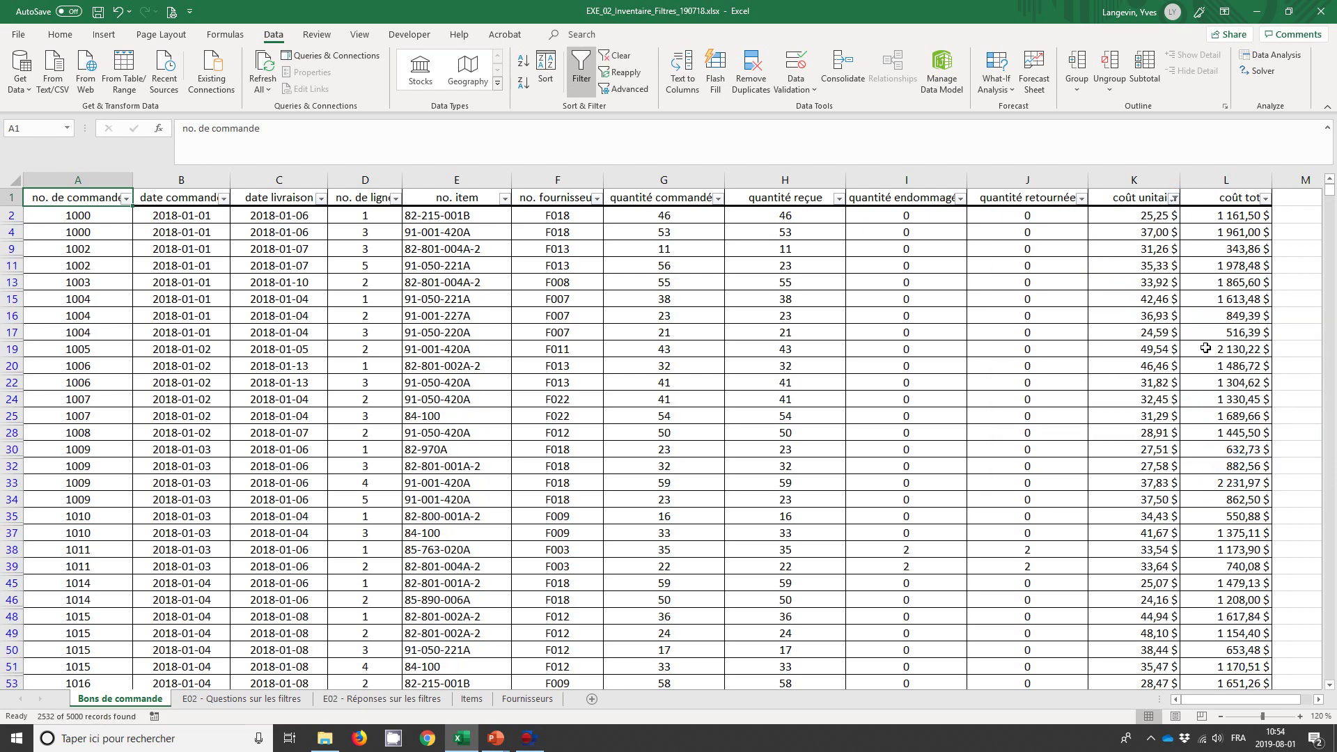
left_click(1265, 199)
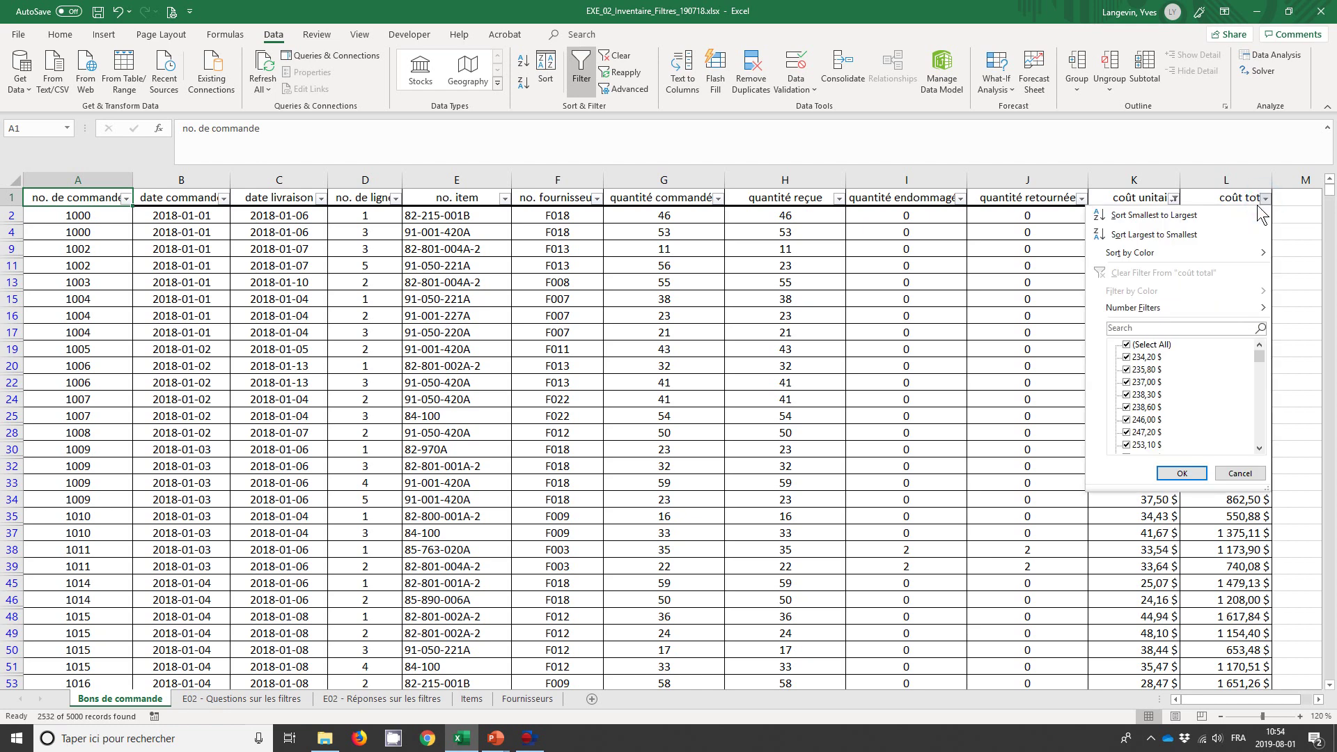
mouse_move(1180, 307)
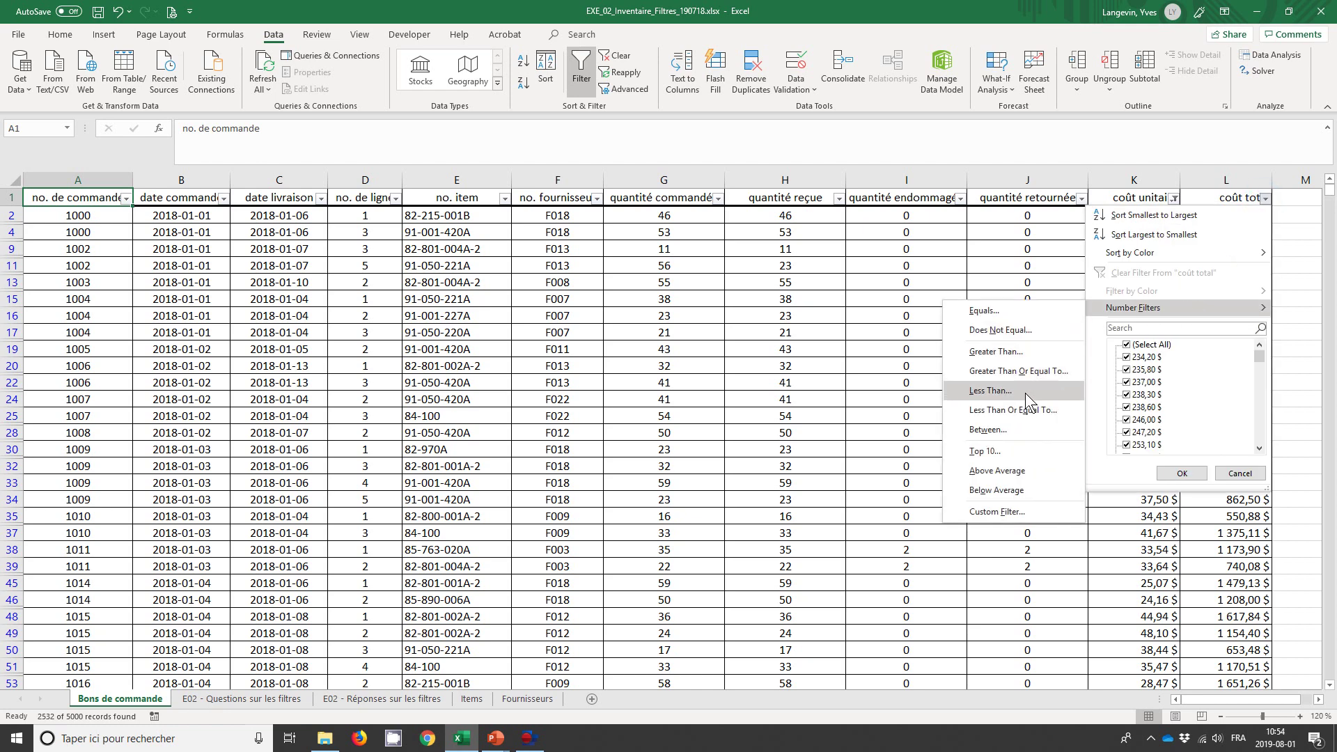
left_click(1030, 470)
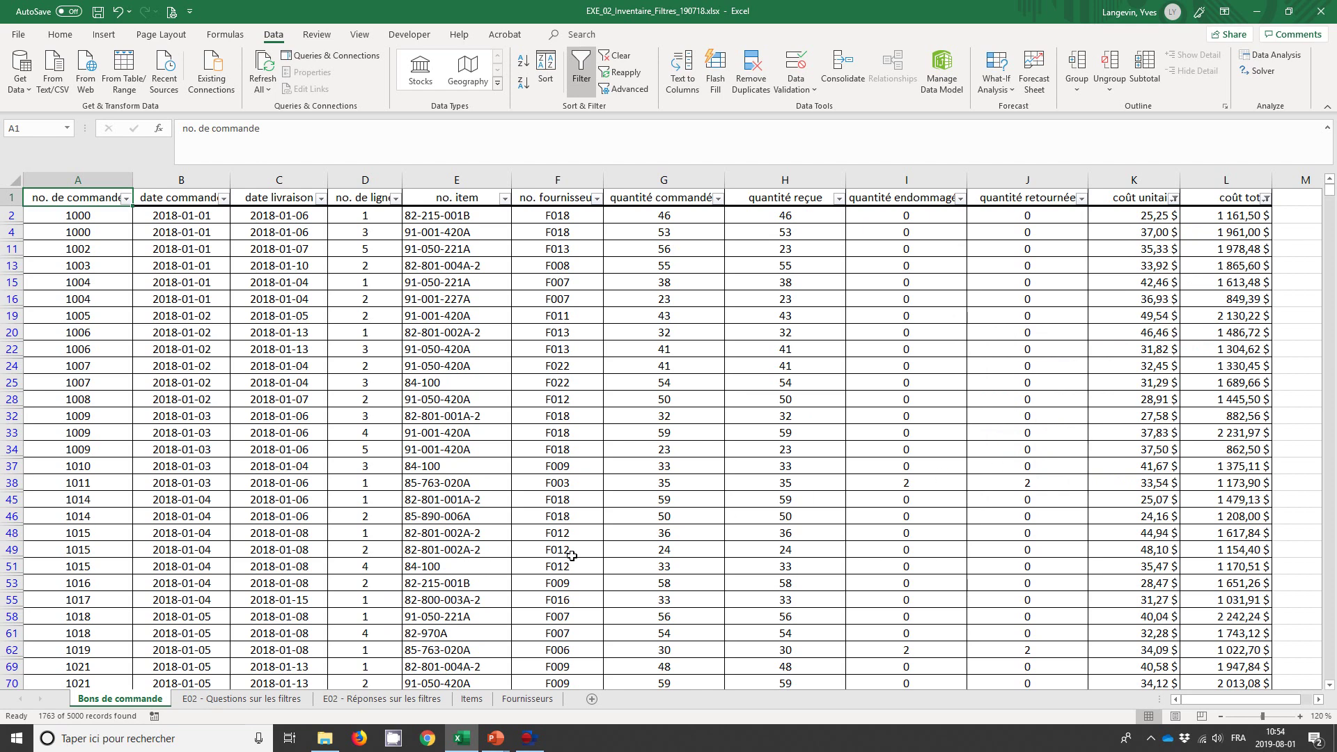
left_click(272, 699)
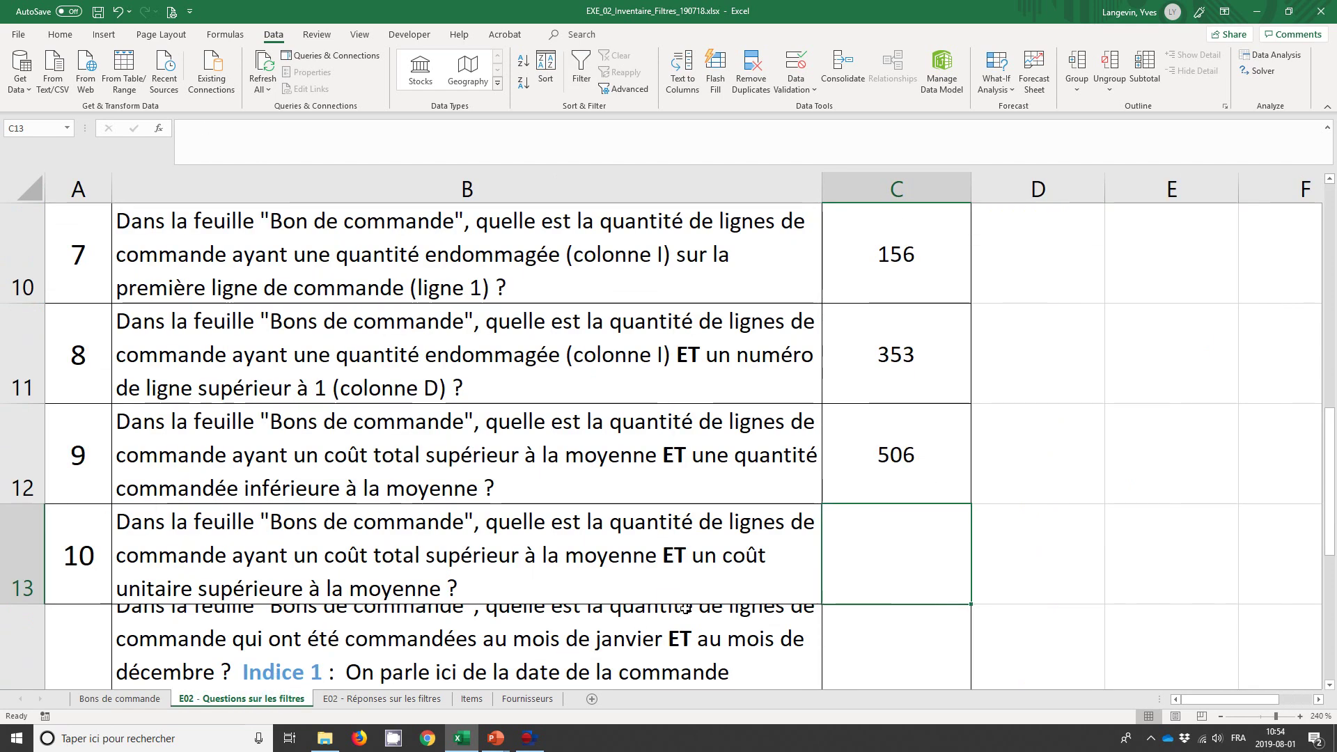
Enter 1763 in C13 for question 10 and return to Bons de commande.
type("1763")
key("Return")
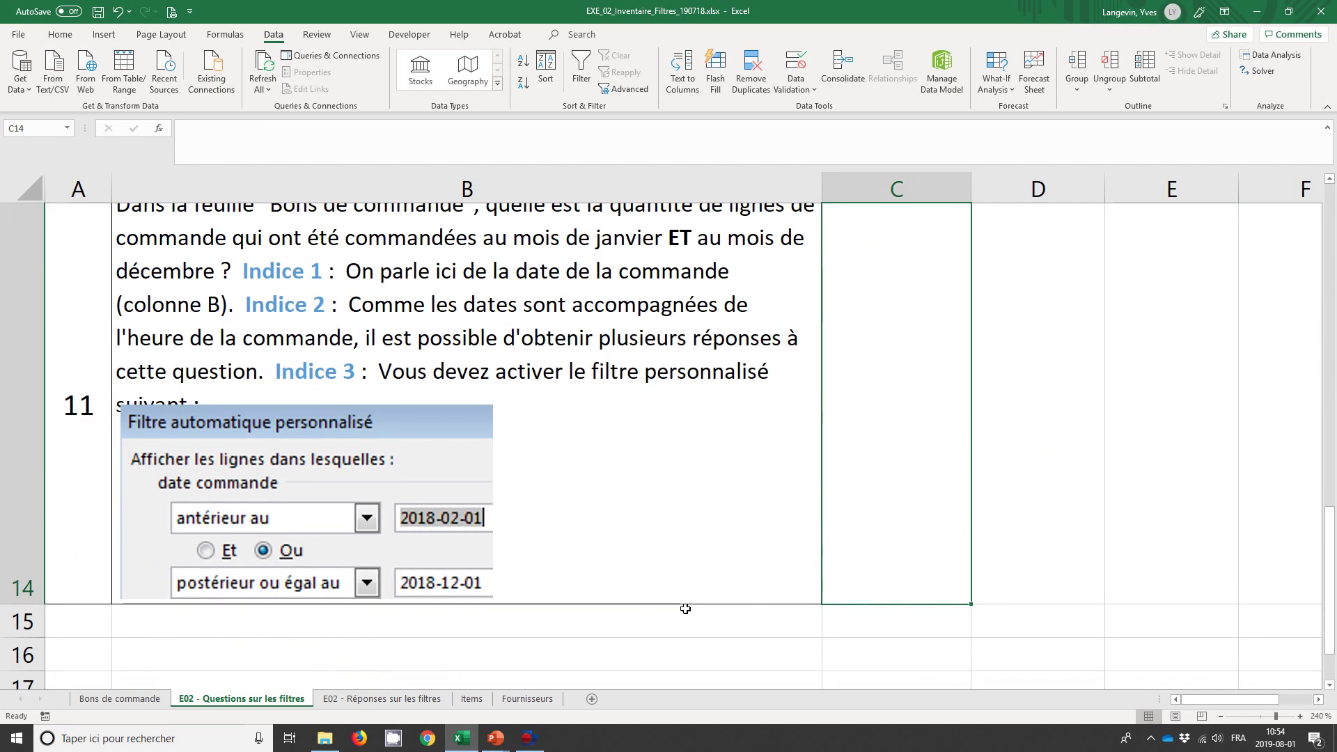
scroll(685, 608, "up", 2)
scroll(686, 609, "up", 1)
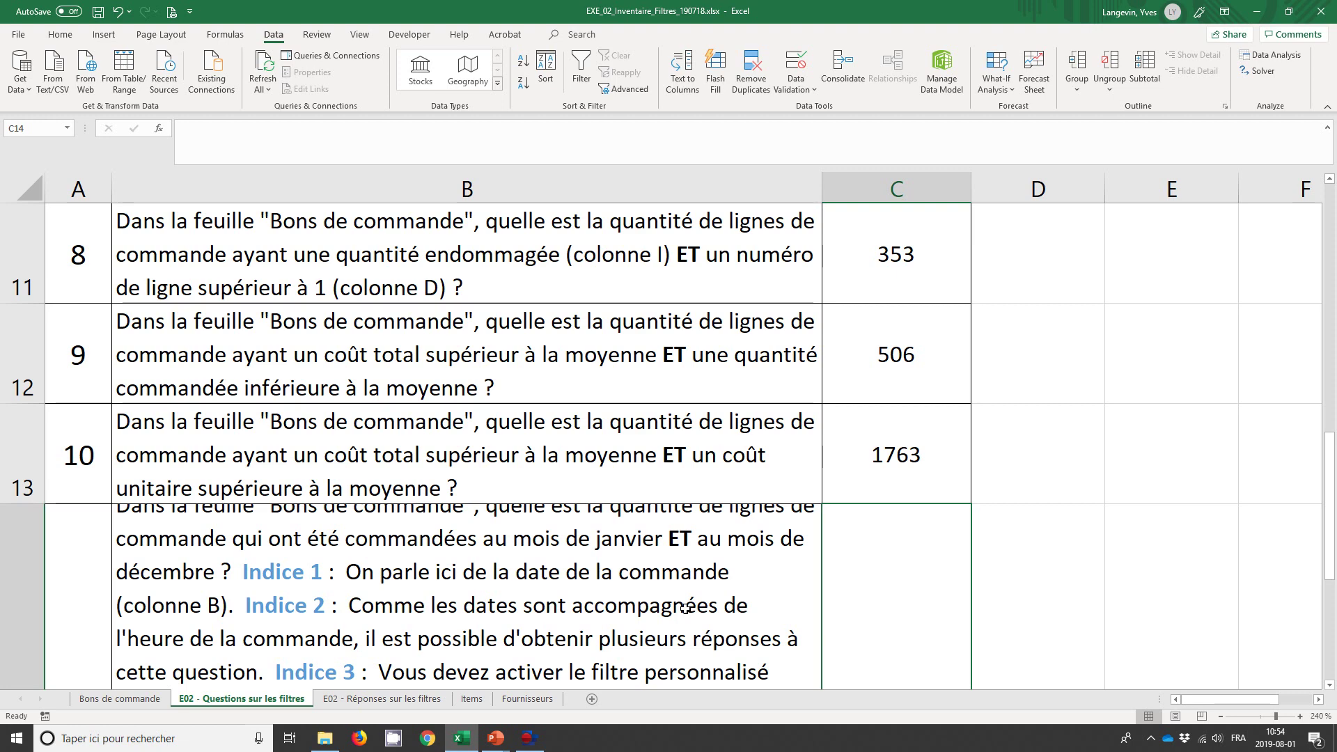
left_click(136, 700)
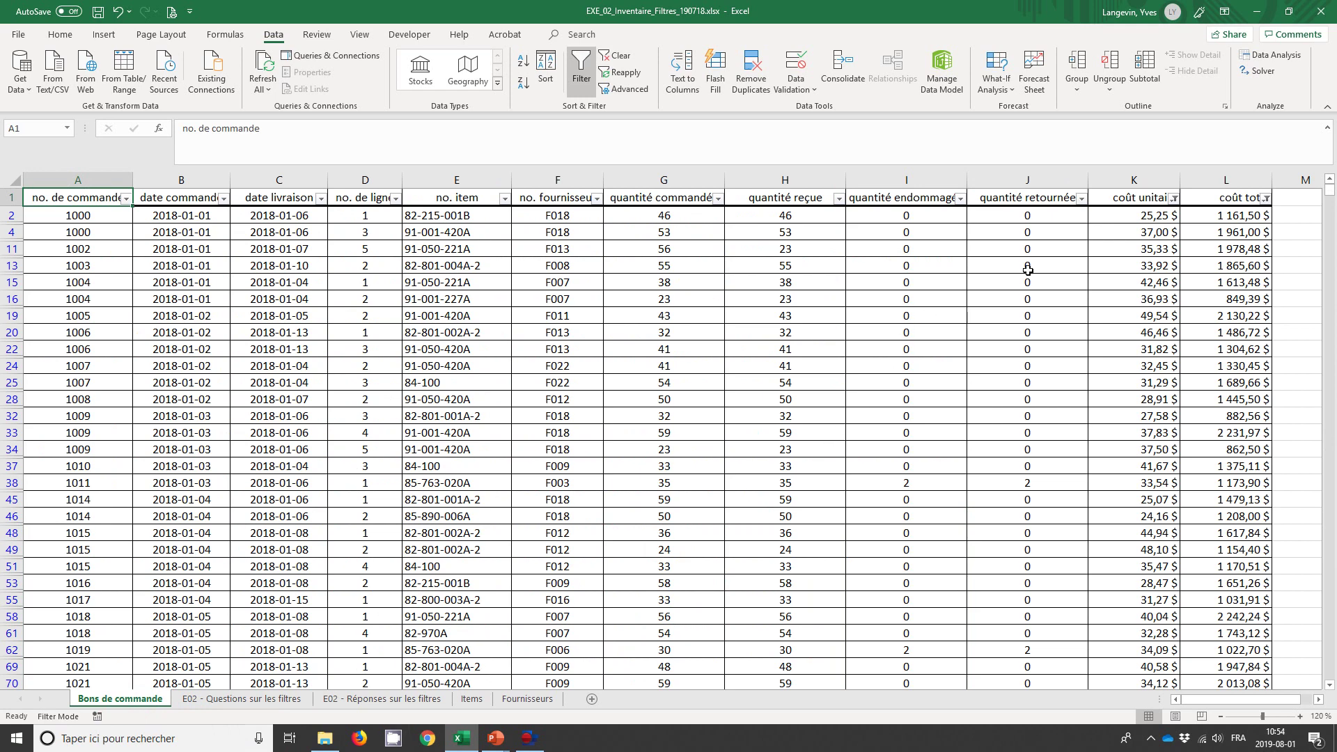
Read the status bar averages and counts for the filtered coût unitaire and coût total columns.
left_click(1134, 177)
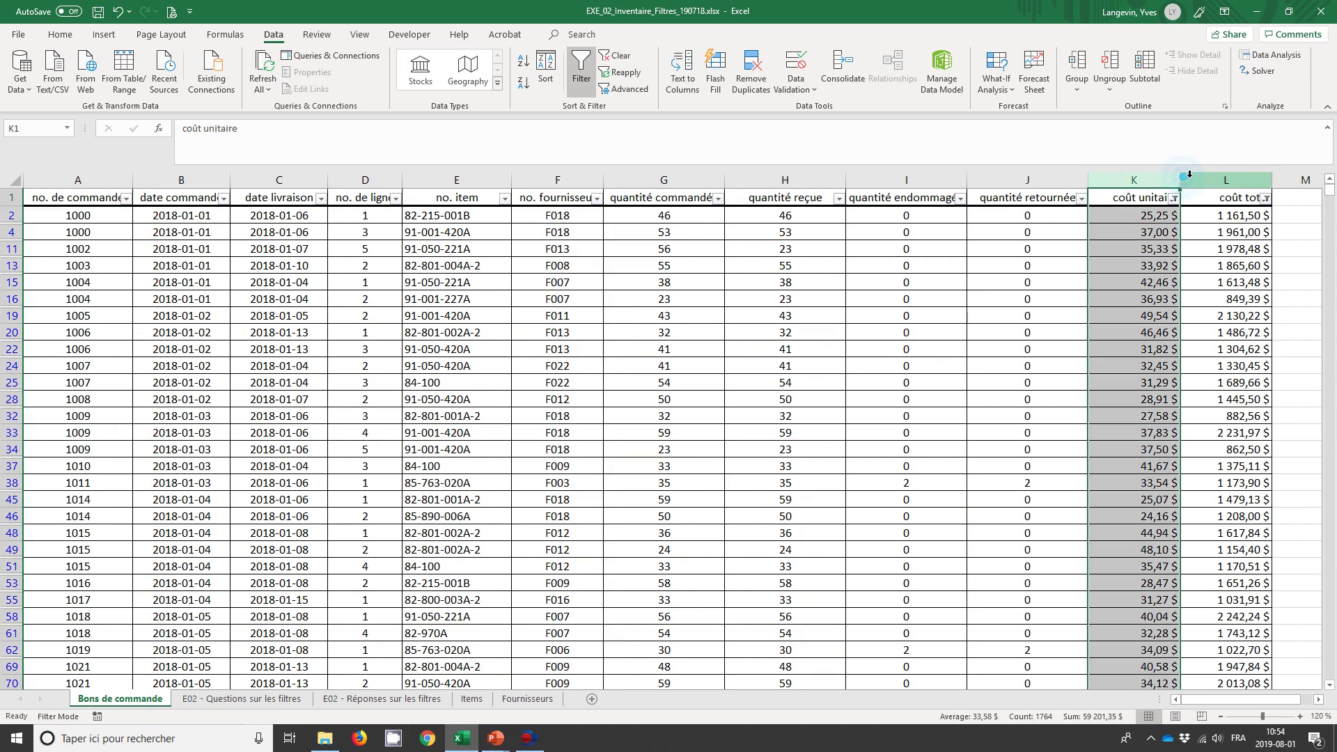
left_click_drag(1226, 179, 1154, 175)
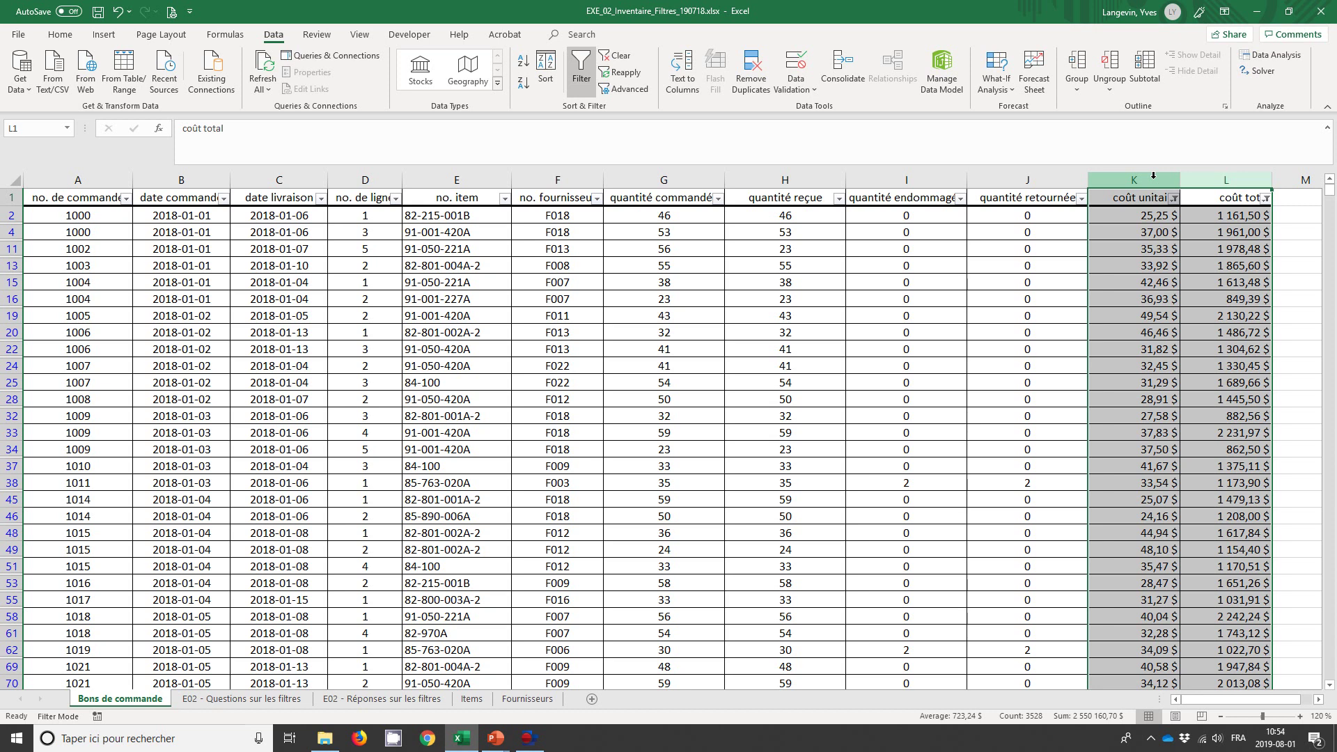
left_click(1135, 218)
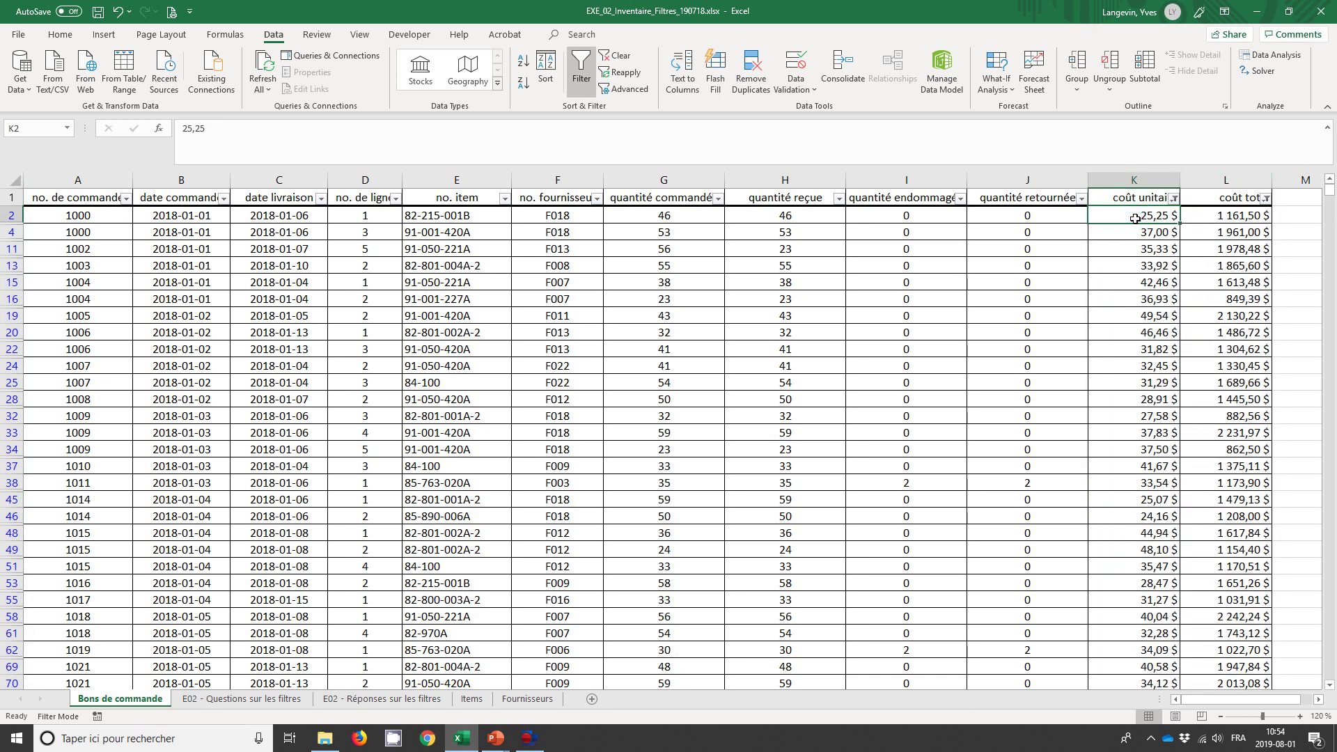
left_click(1145, 180)
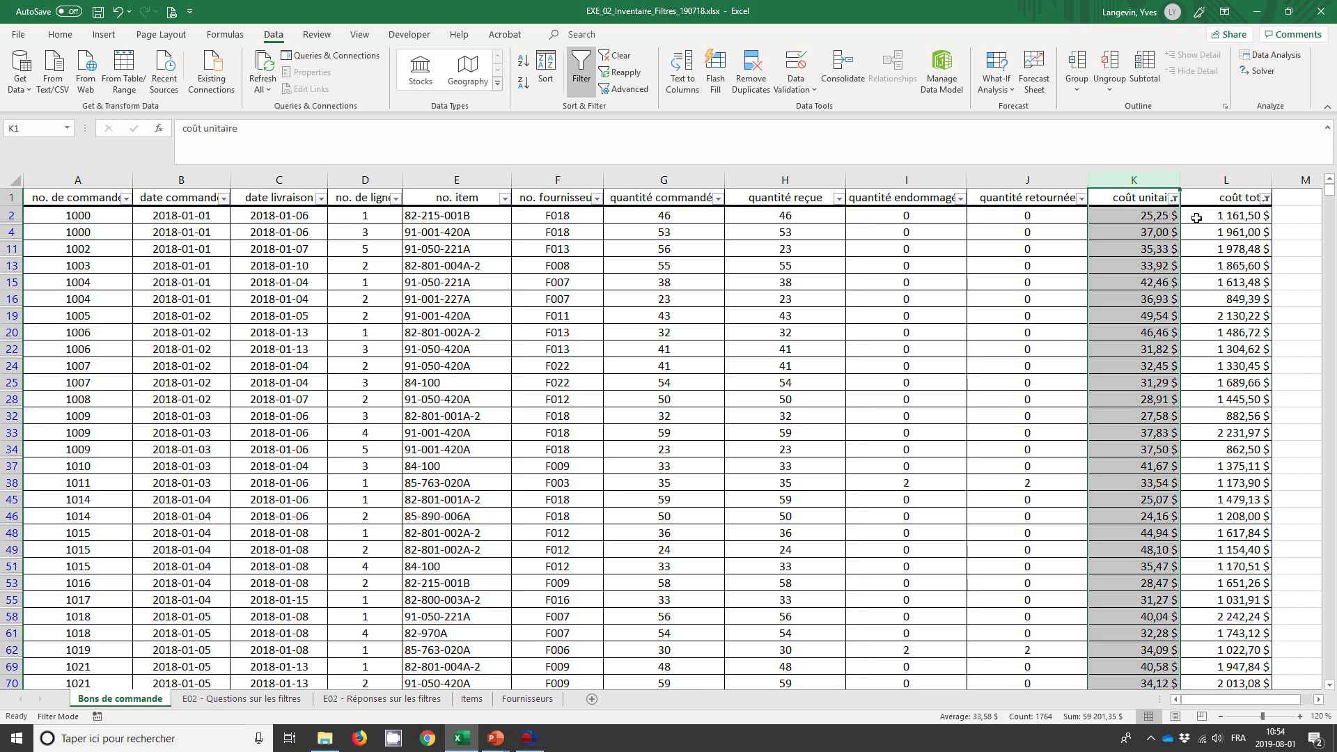
left_click(1200, 218)
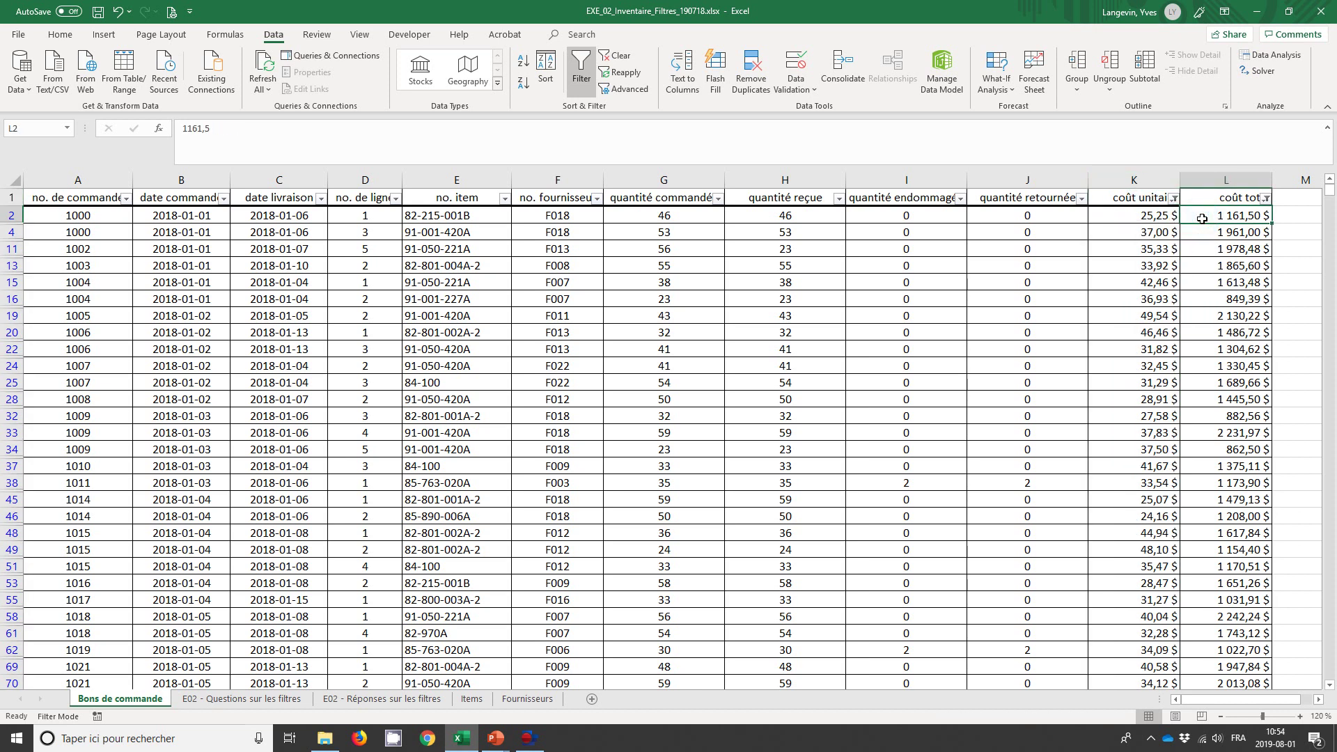
left_click(1214, 175)
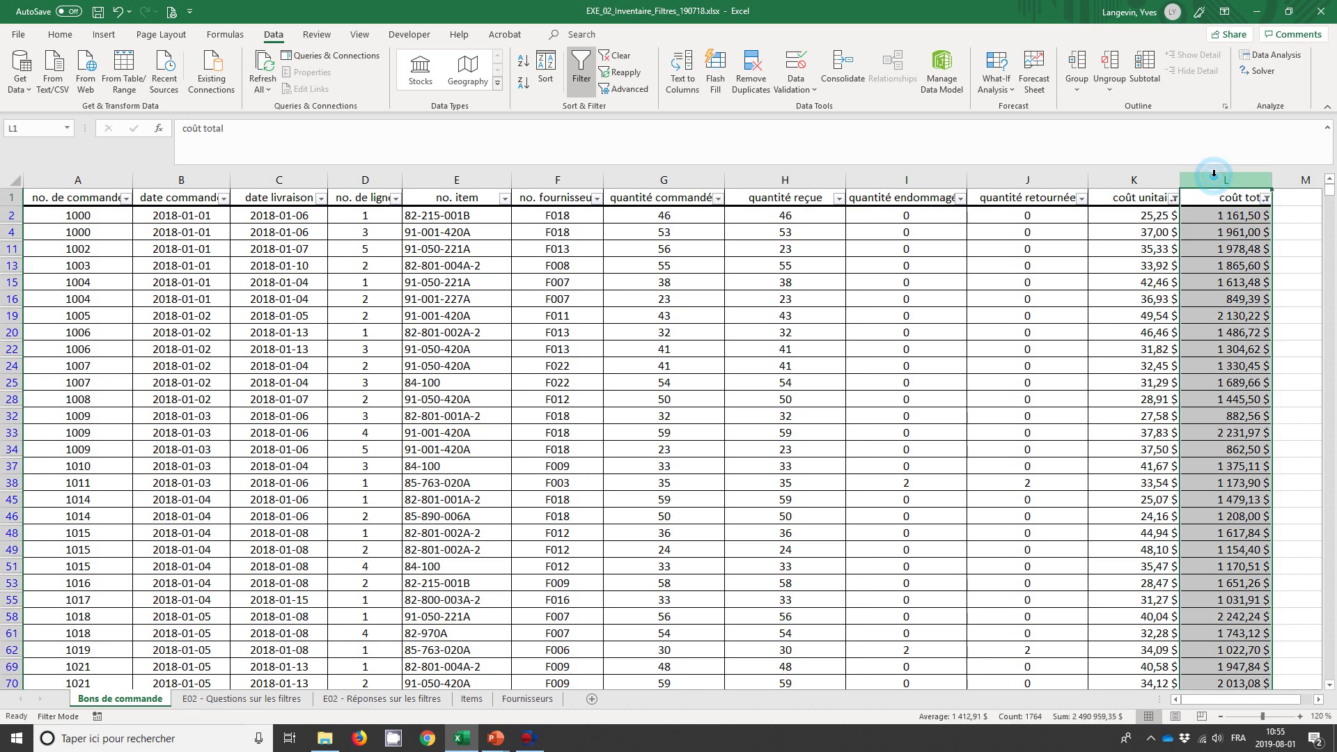
left_click(1118, 215)
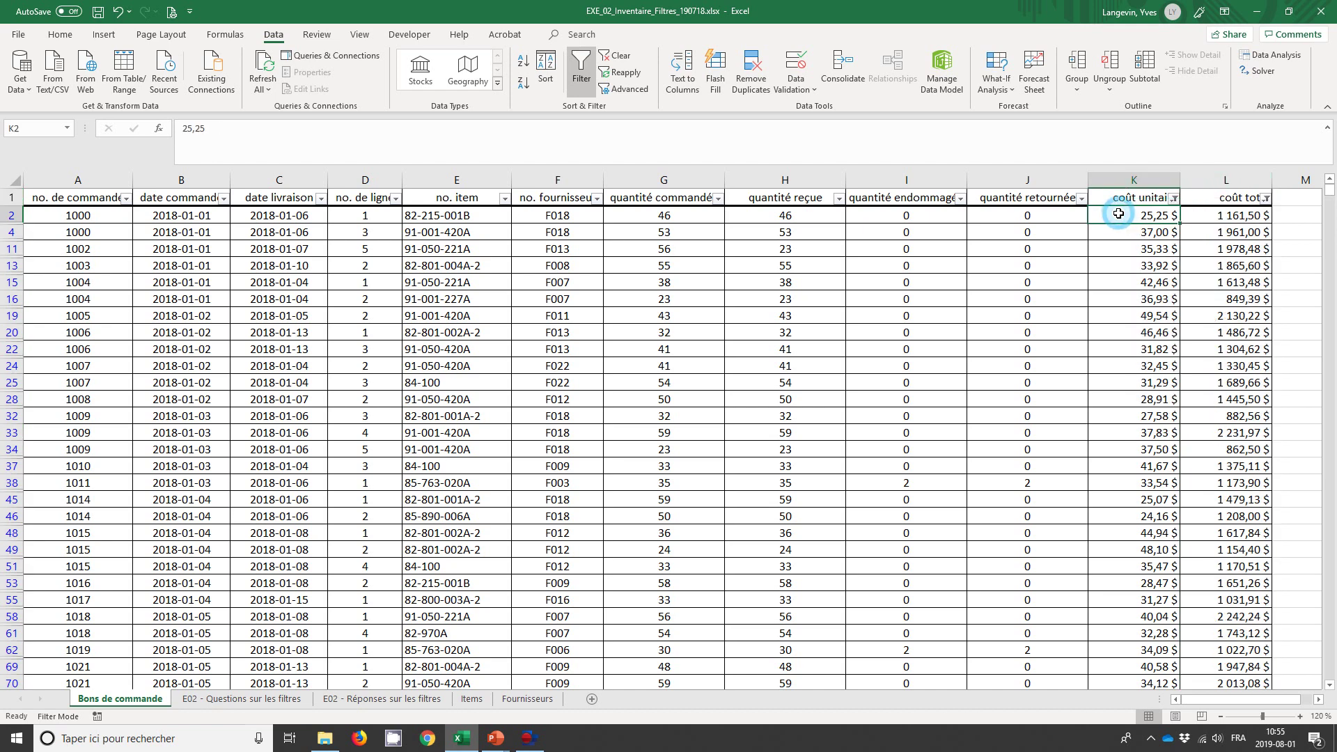
On the Questions sheet, heighten row 14 to 180 so question 11's filter image fits.
left_click(216, 700)
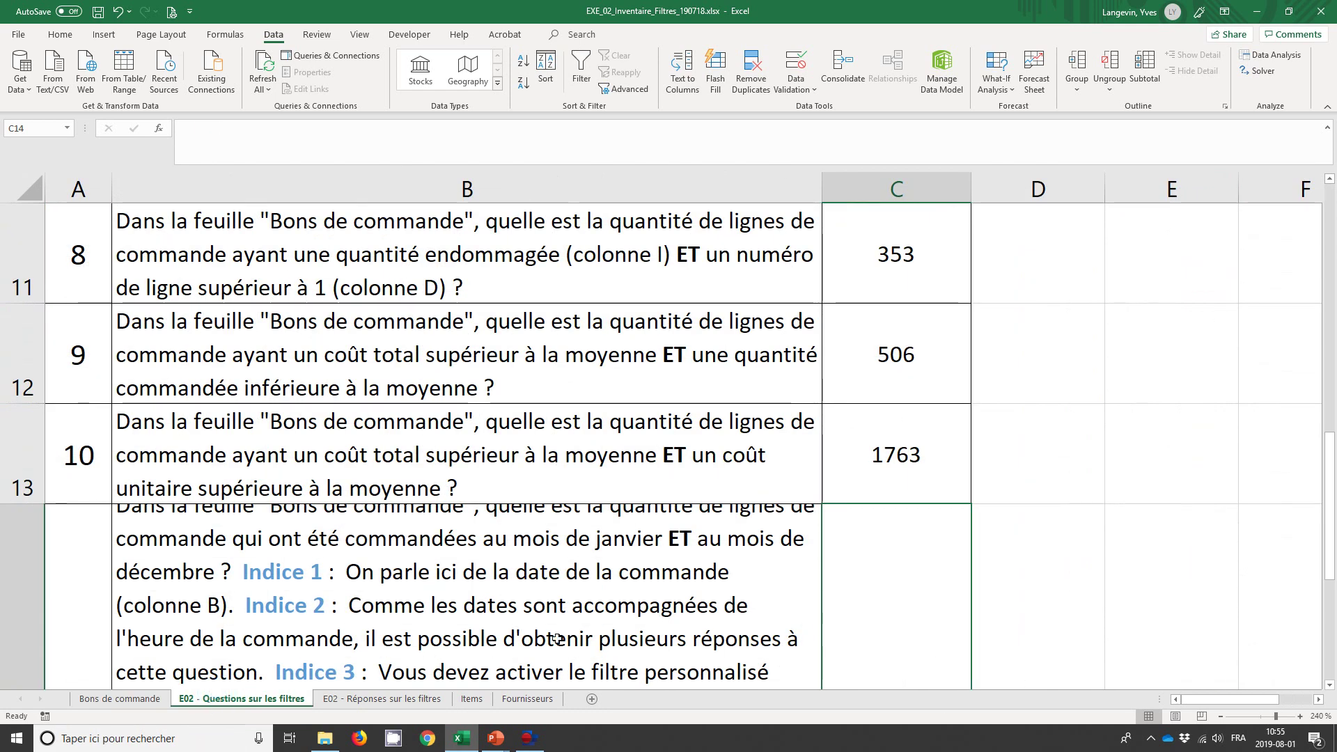
scroll(284, 661, "down", 1)
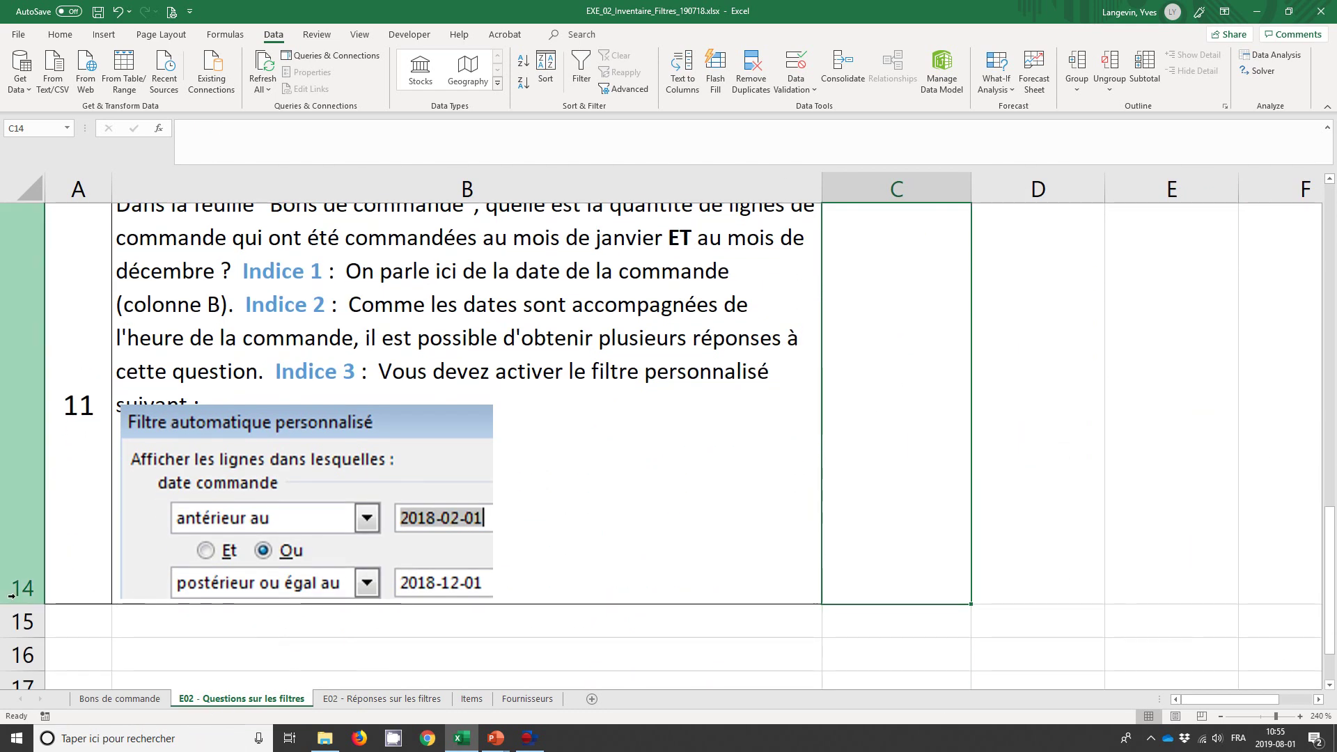
left_click_drag(18, 604, 18, 644)
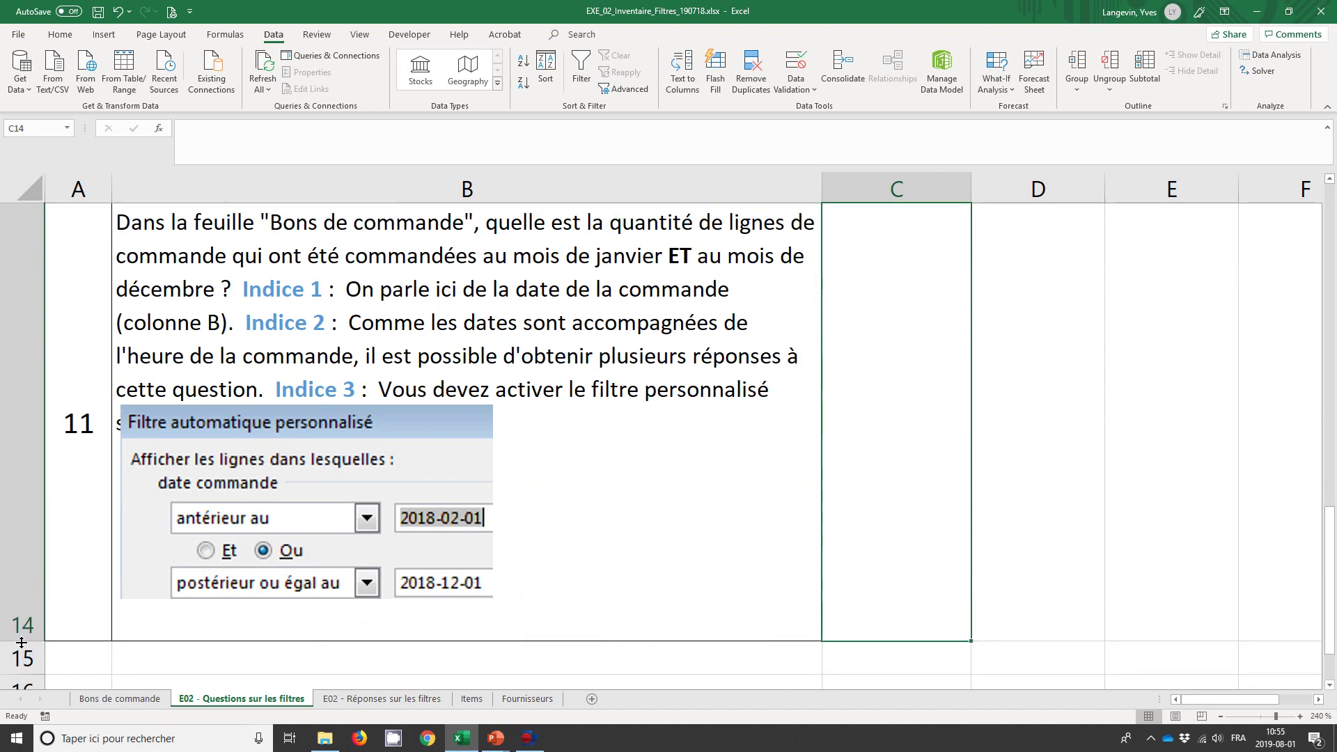
scroll(320, 644, "up", 1)
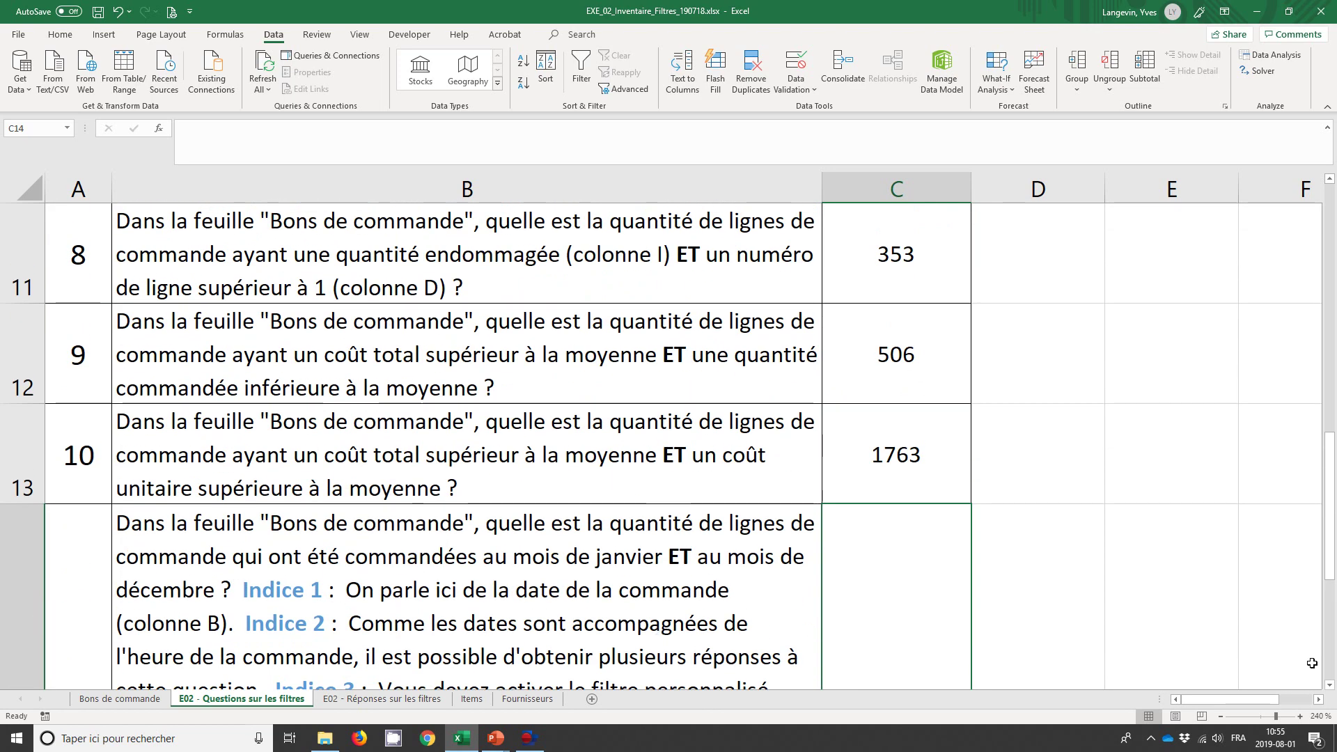
scroll(937, 623, "down", 1)
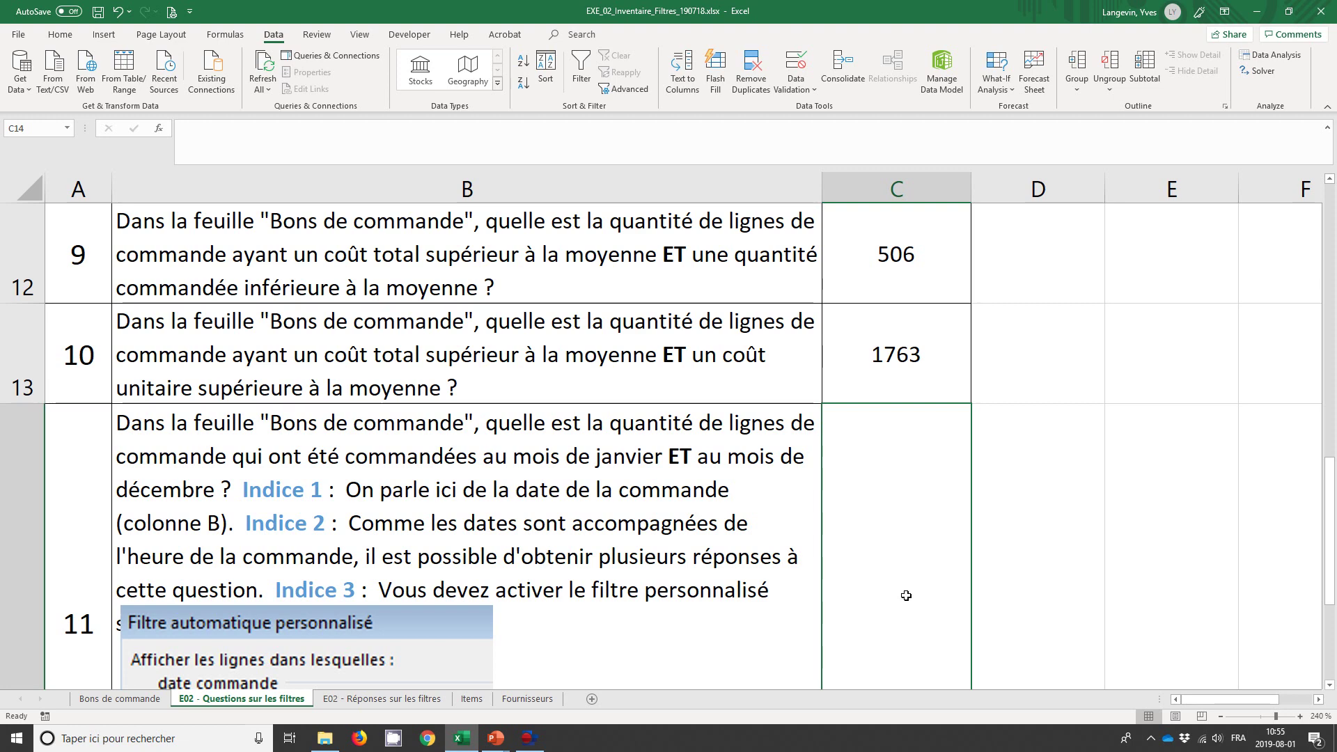
Inspect the order dates and their stored times in column B of the Bons de commande sheet.
left_click(119, 699)
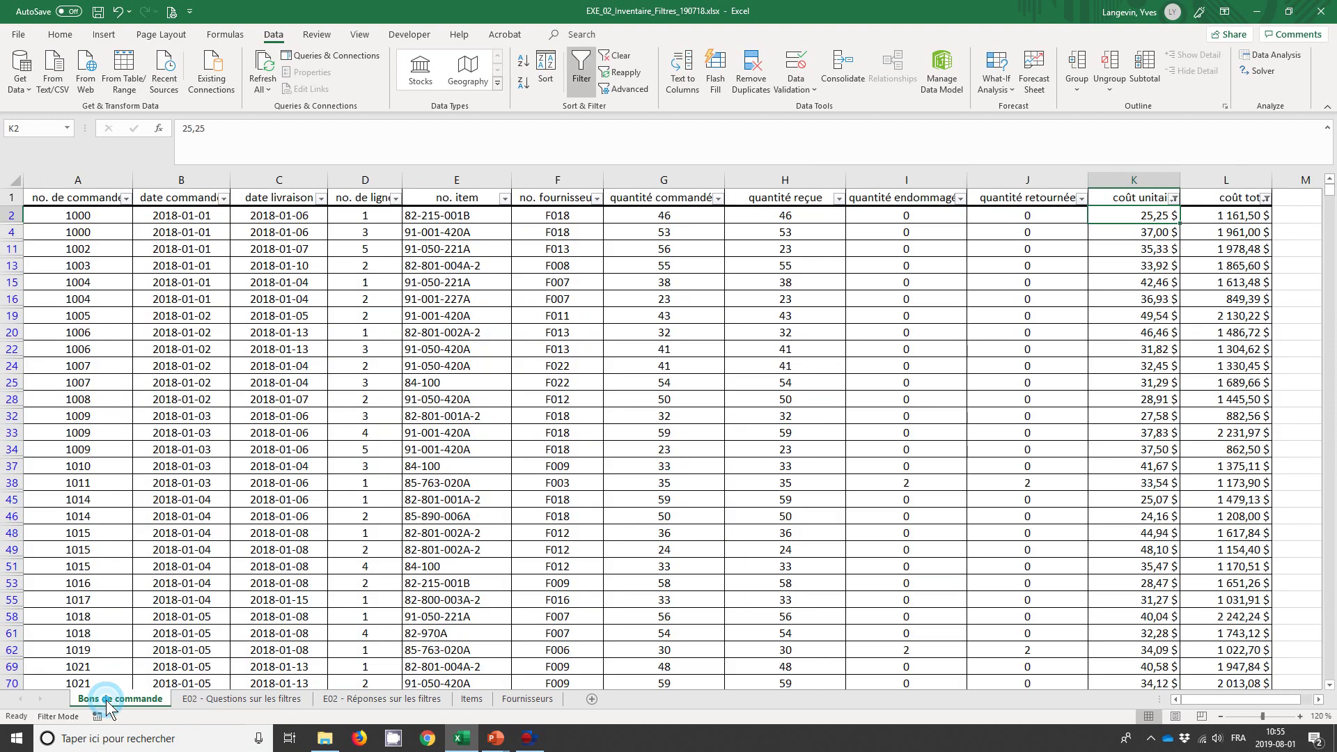
left_click(182, 218)
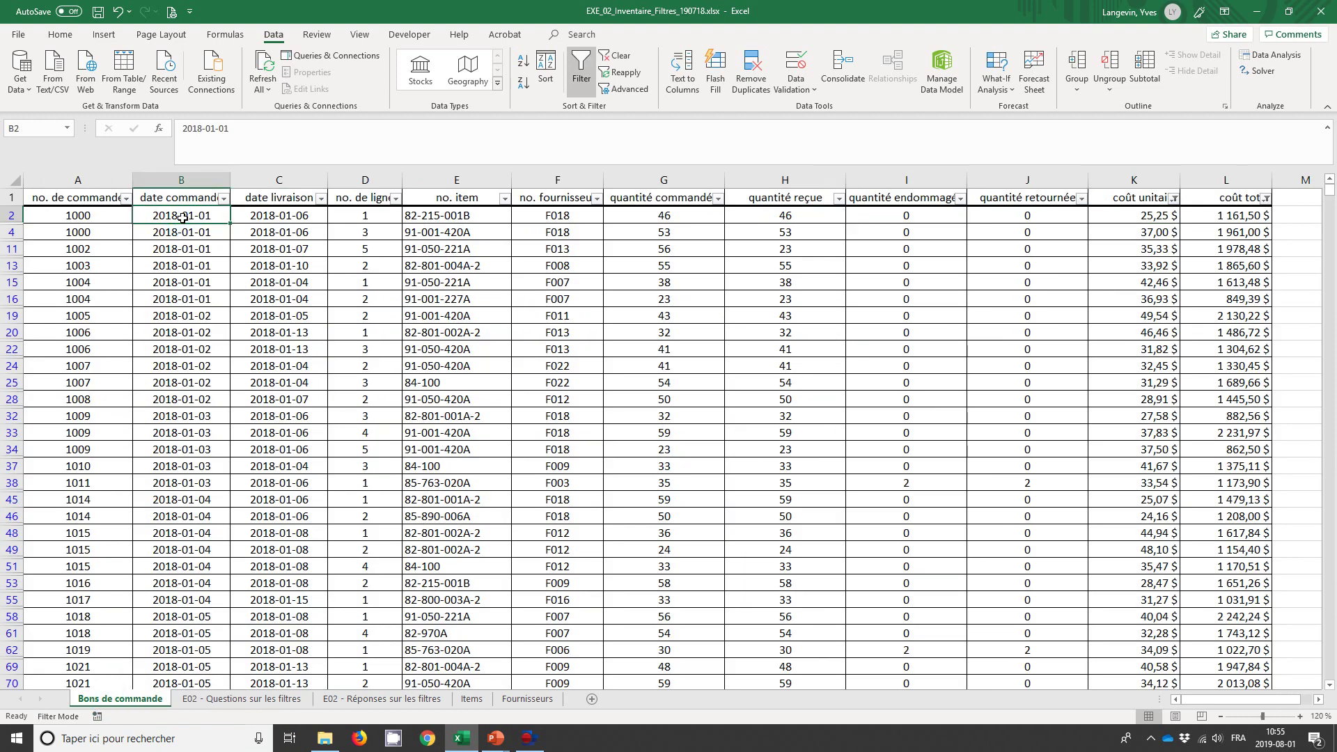
left_click(176, 397)
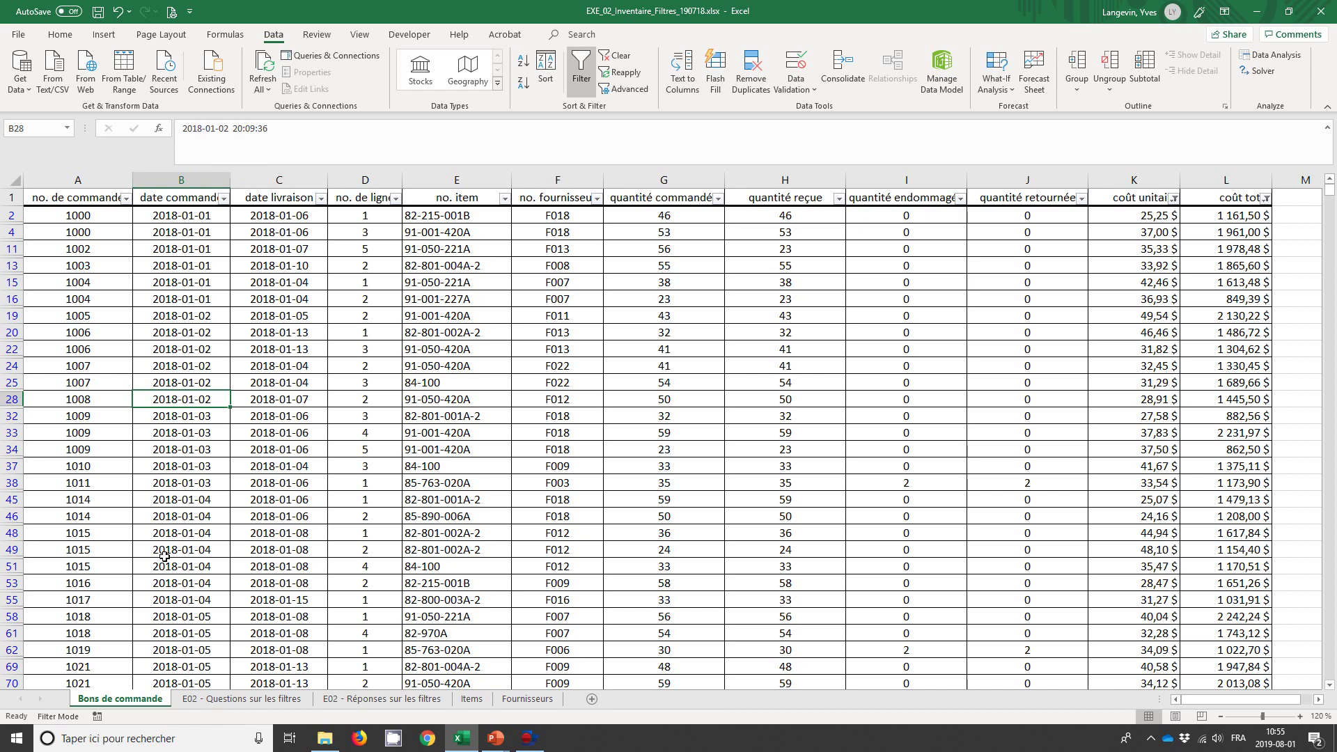
left_click(224, 697)
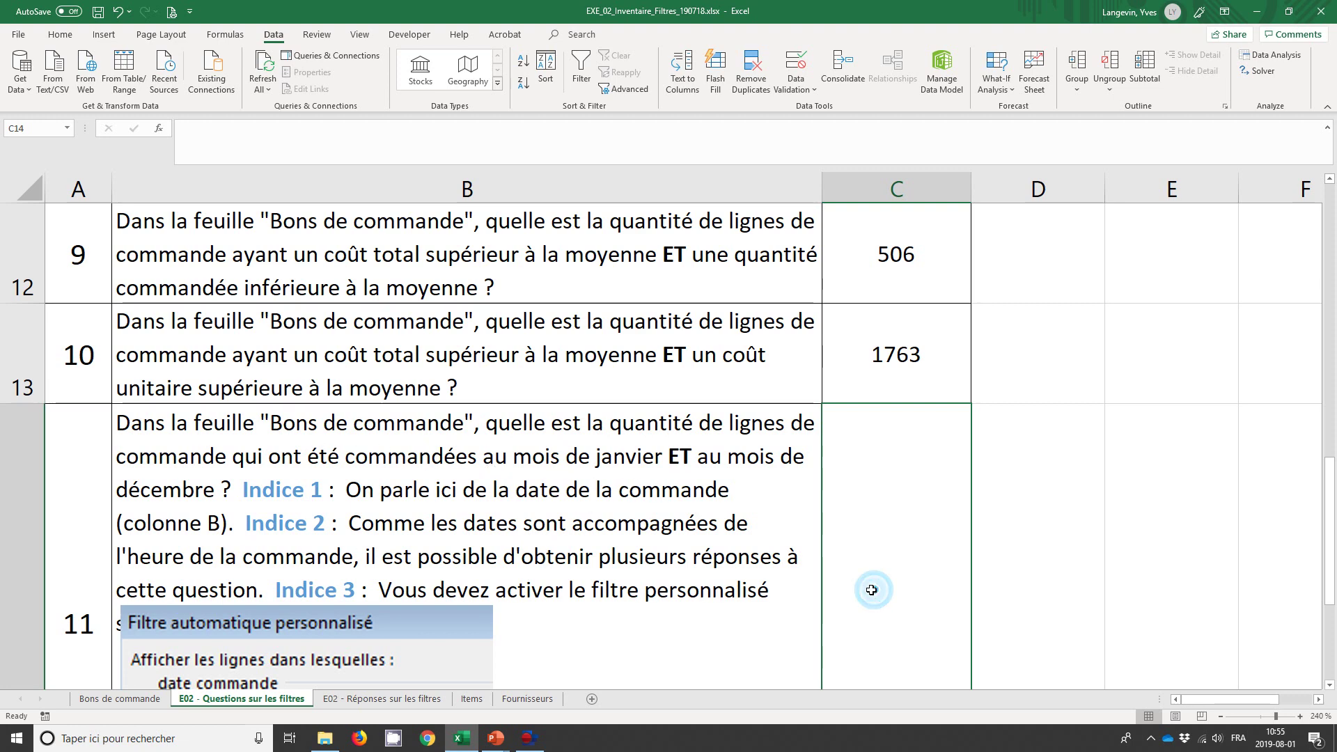
left_click(105, 700)
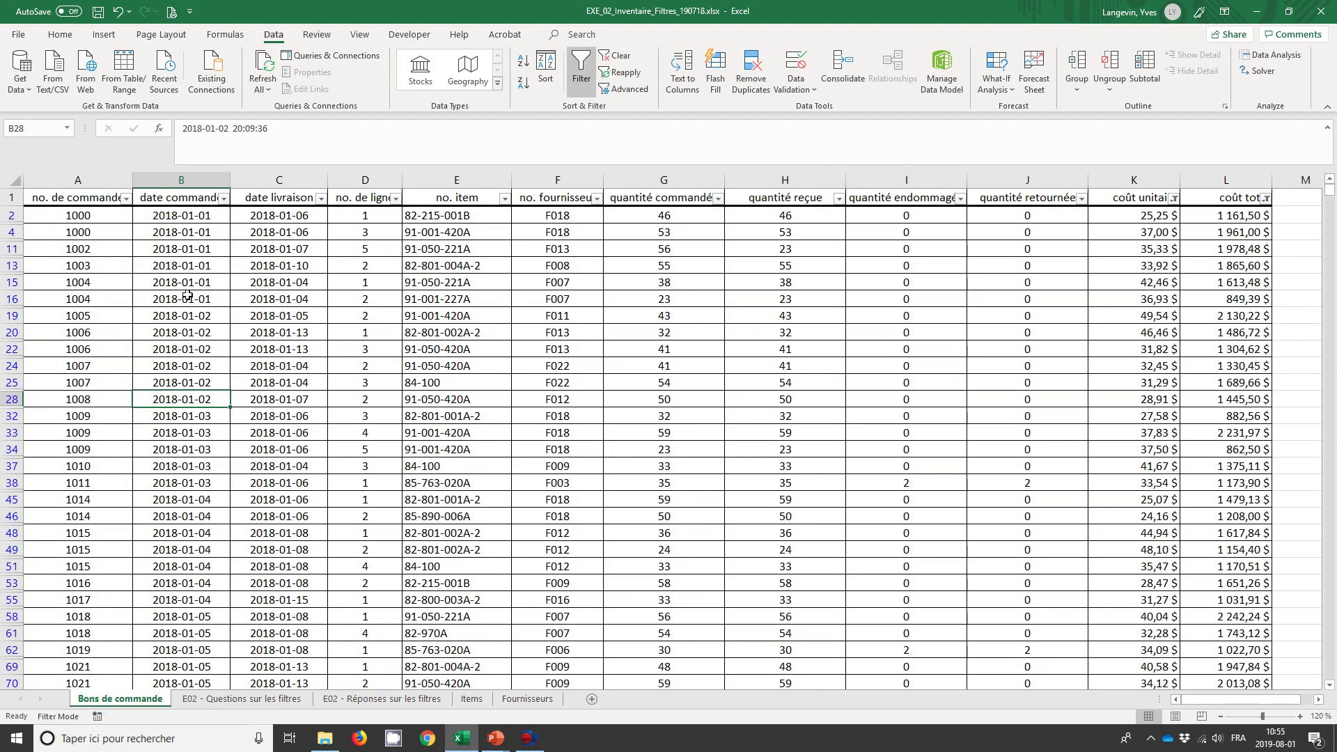
left_click(179, 180)
left_click(171, 229)
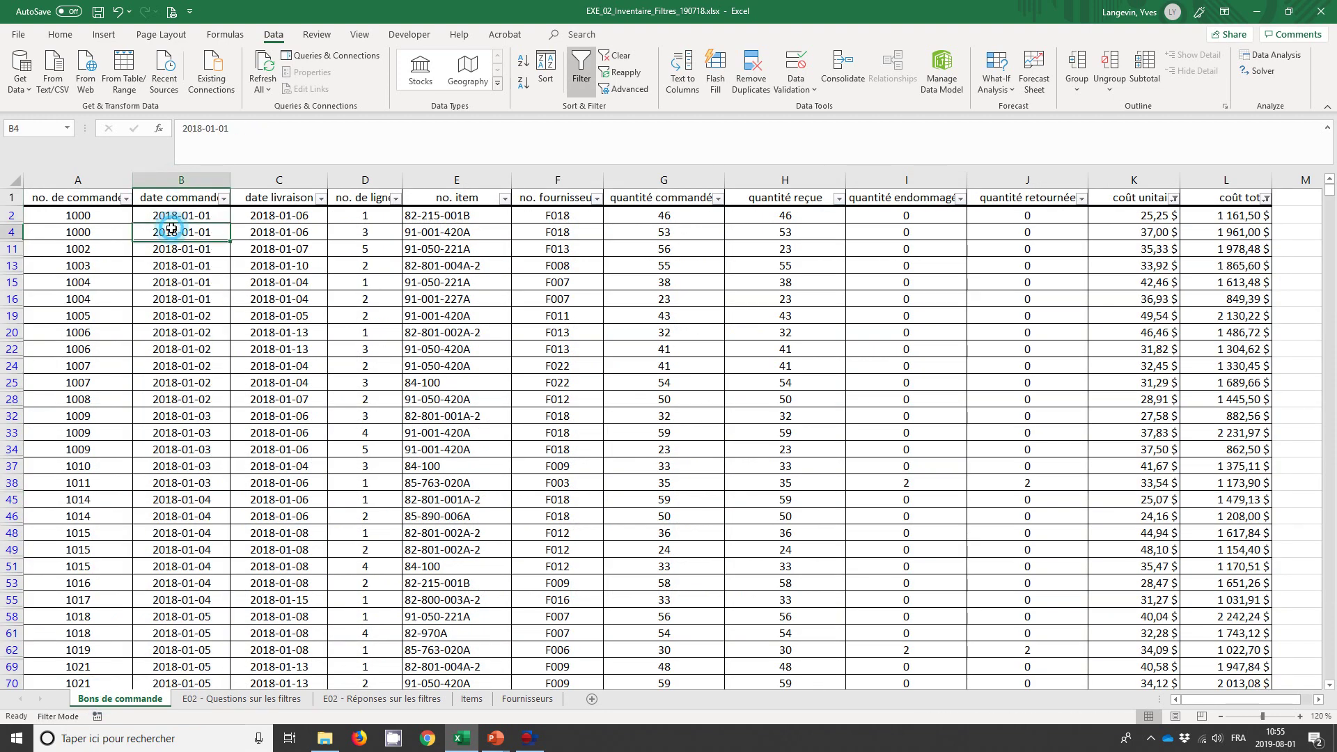
left_click(223, 200)
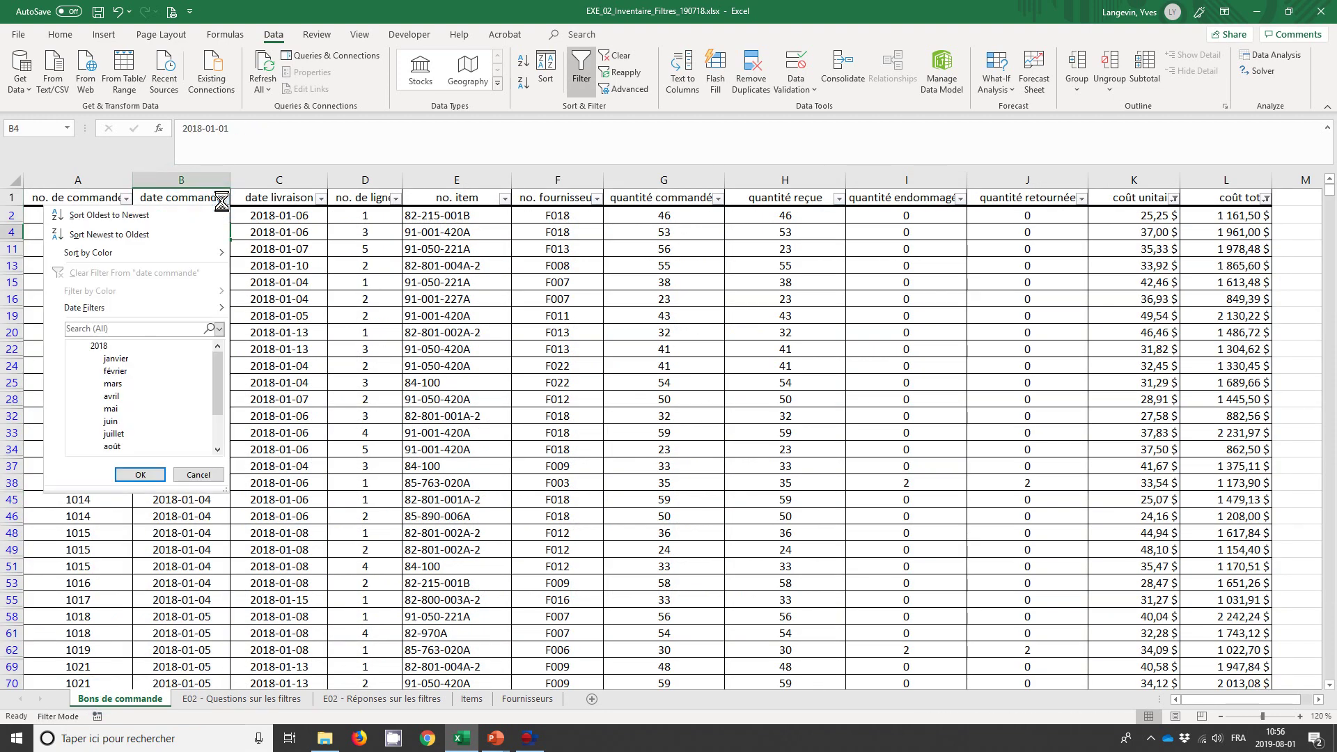
mouse_move(136, 307)
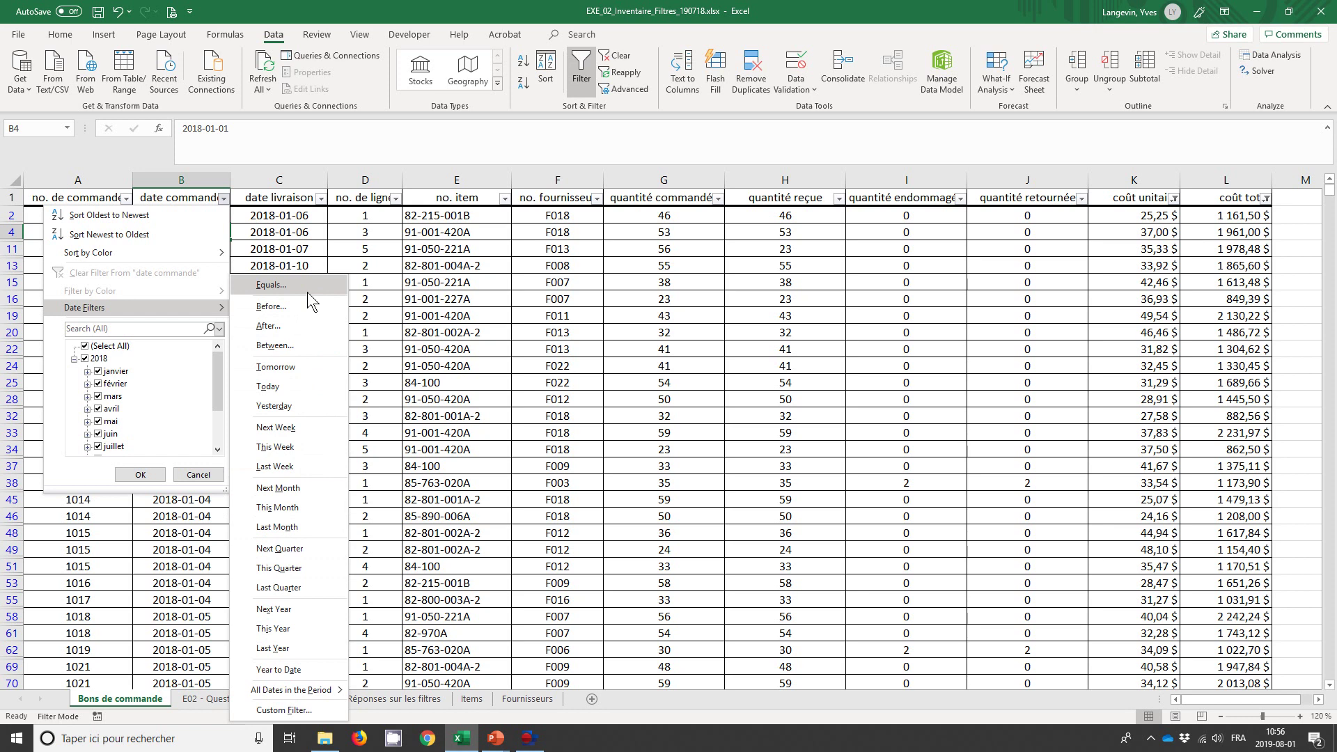
Remove the filters on the coût unitaire and coût total columns.
key("Escape")
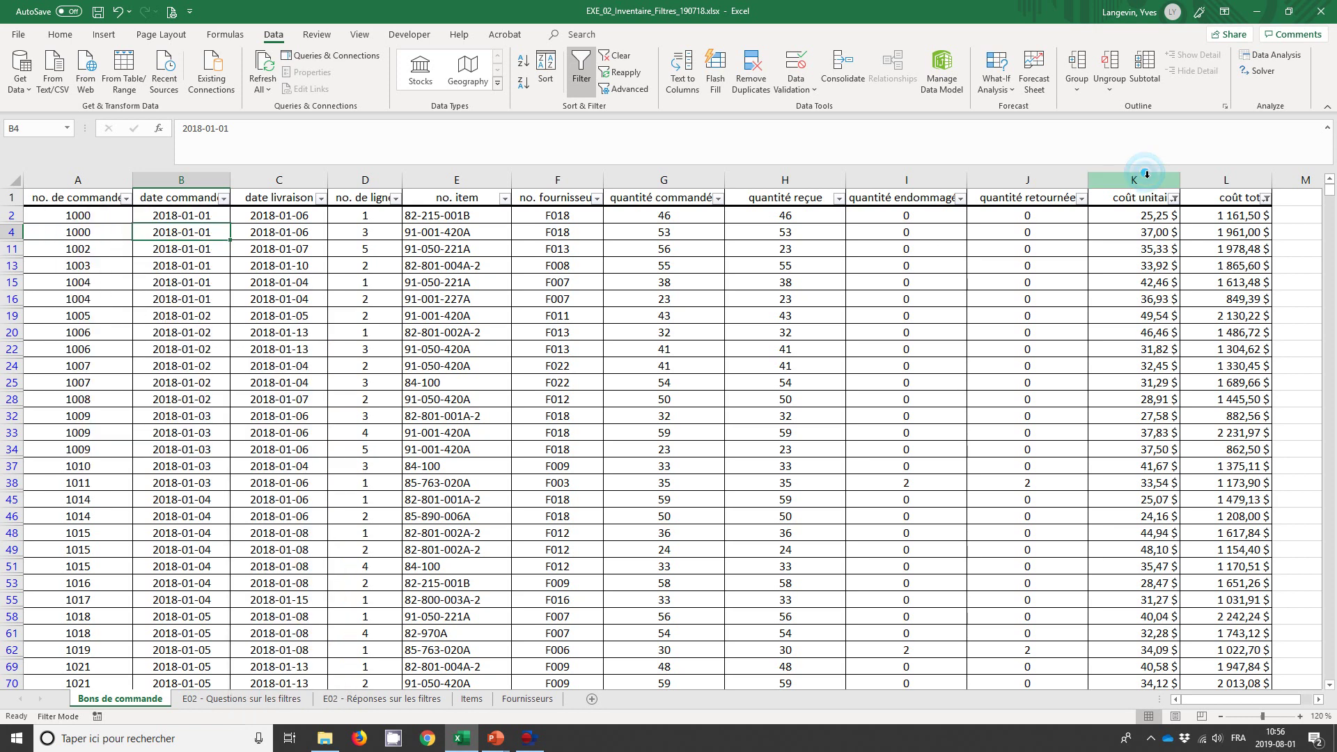
left_click(1173, 199)
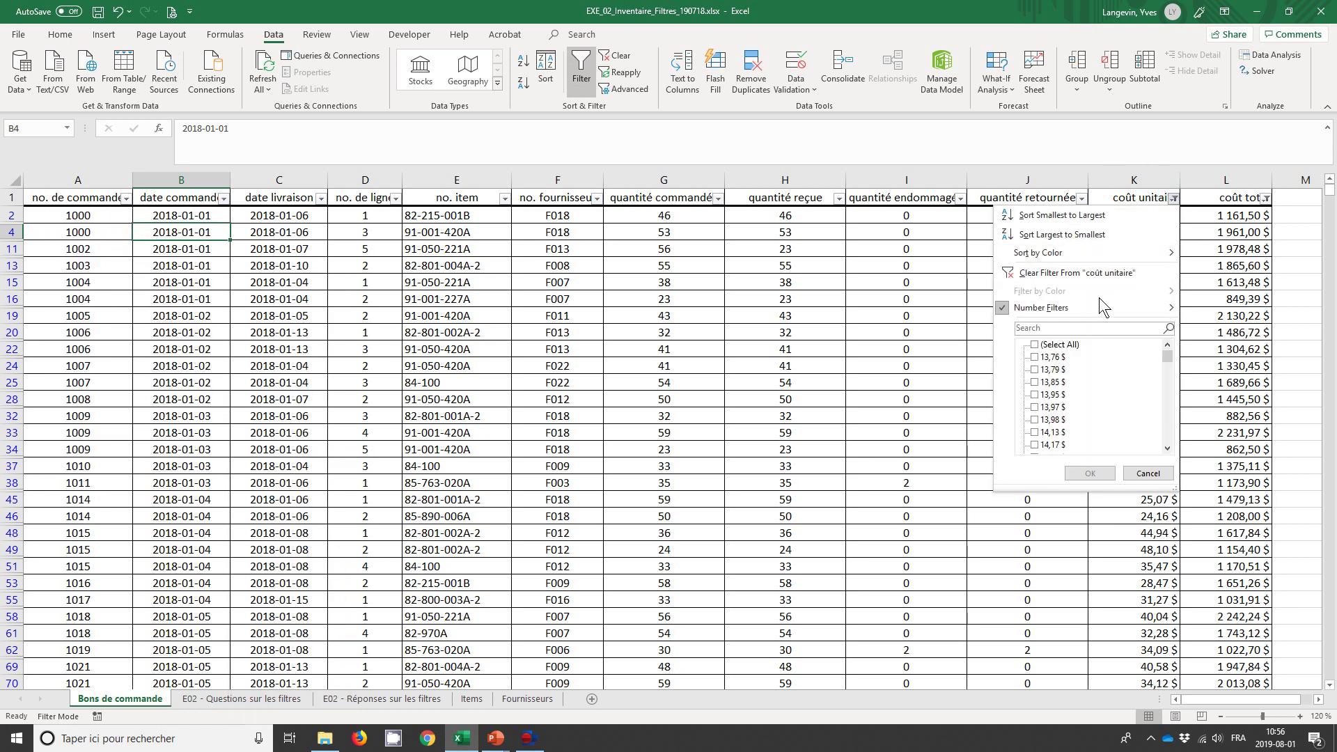
mouse_move(1045, 307)
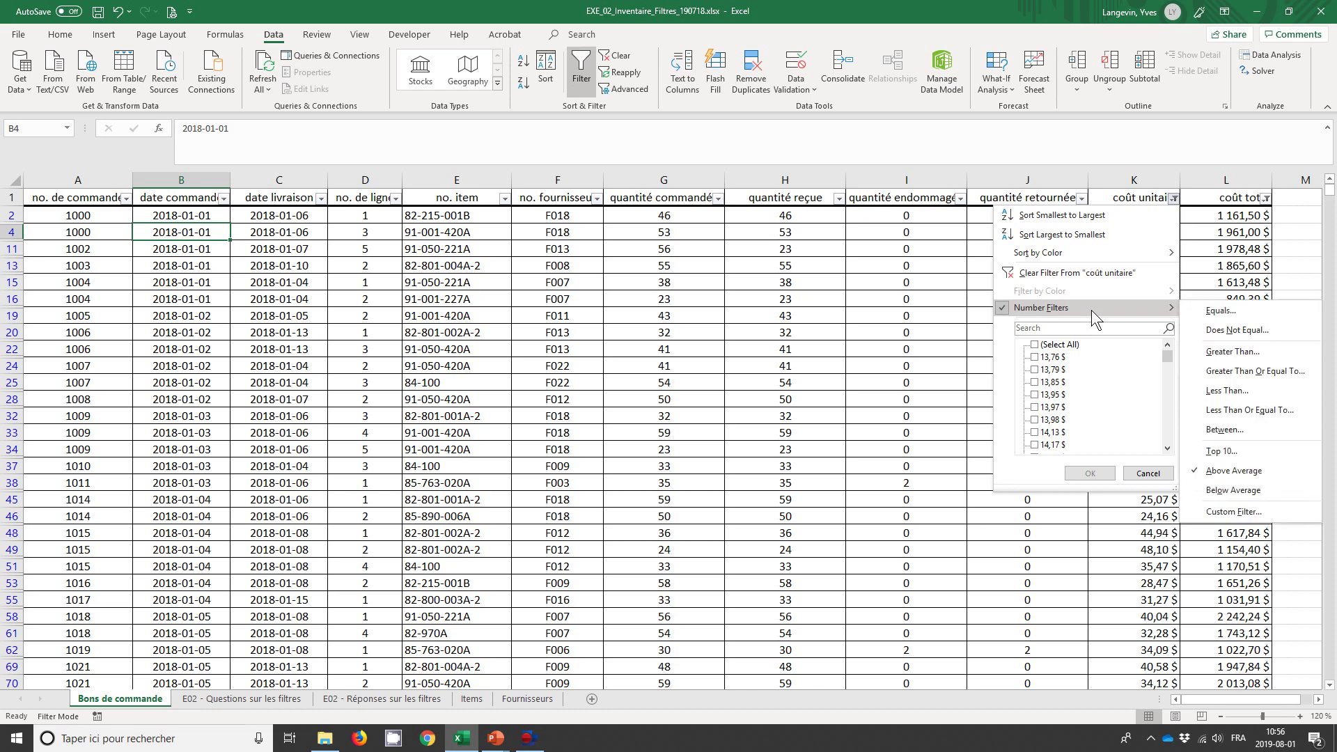
left_click(1094, 271)
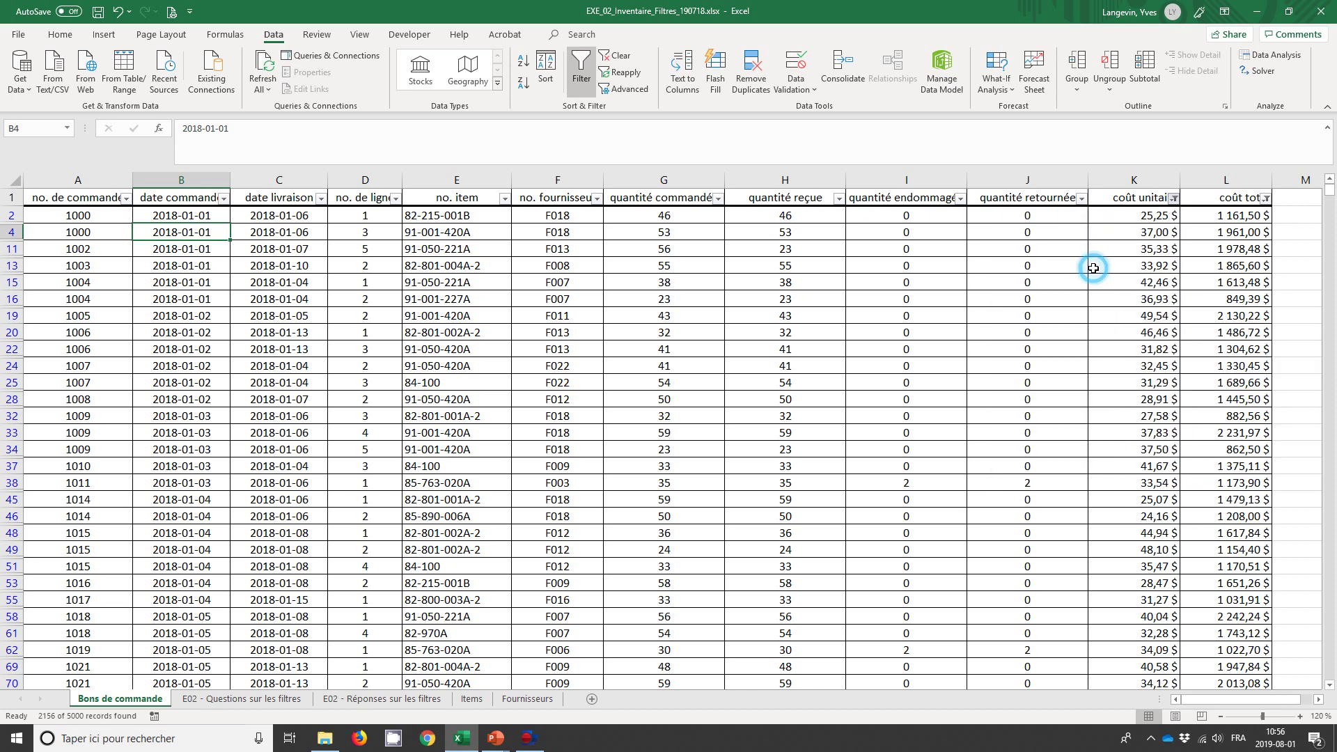
left_click(1266, 200)
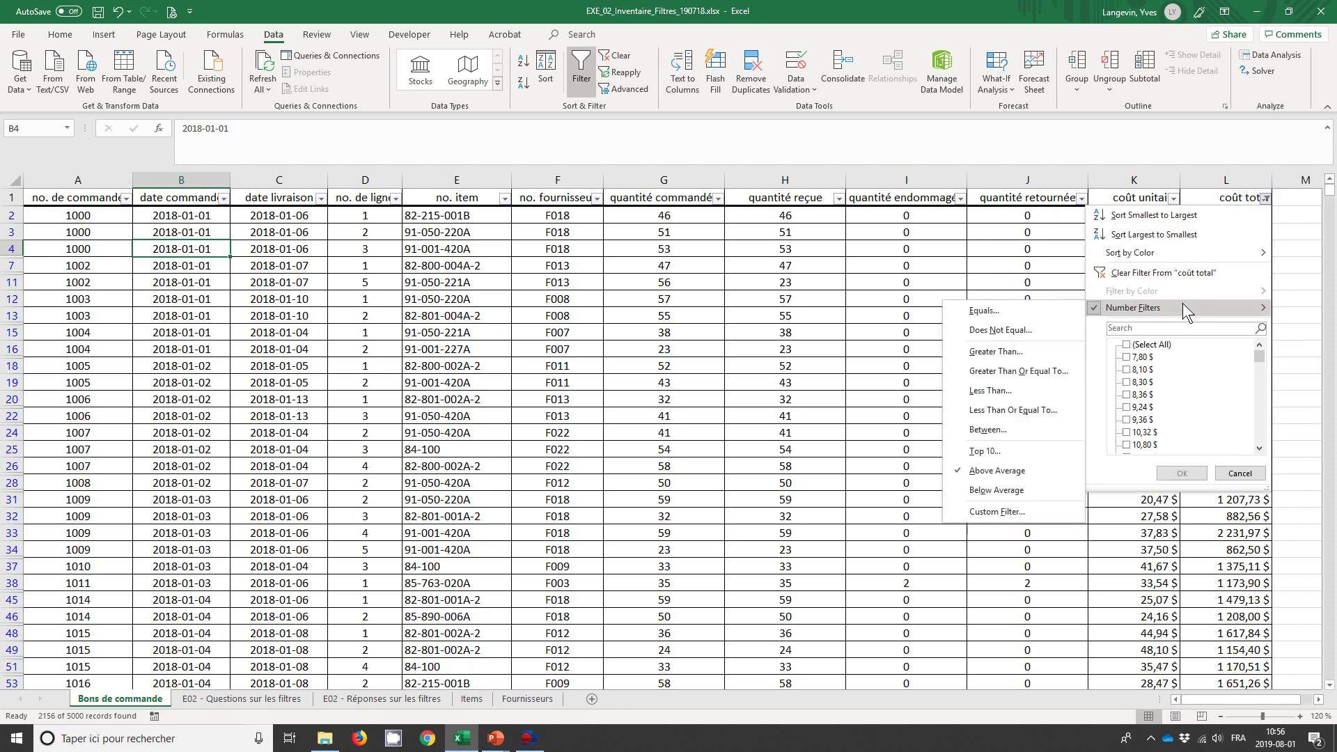
left_click(1175, 273)
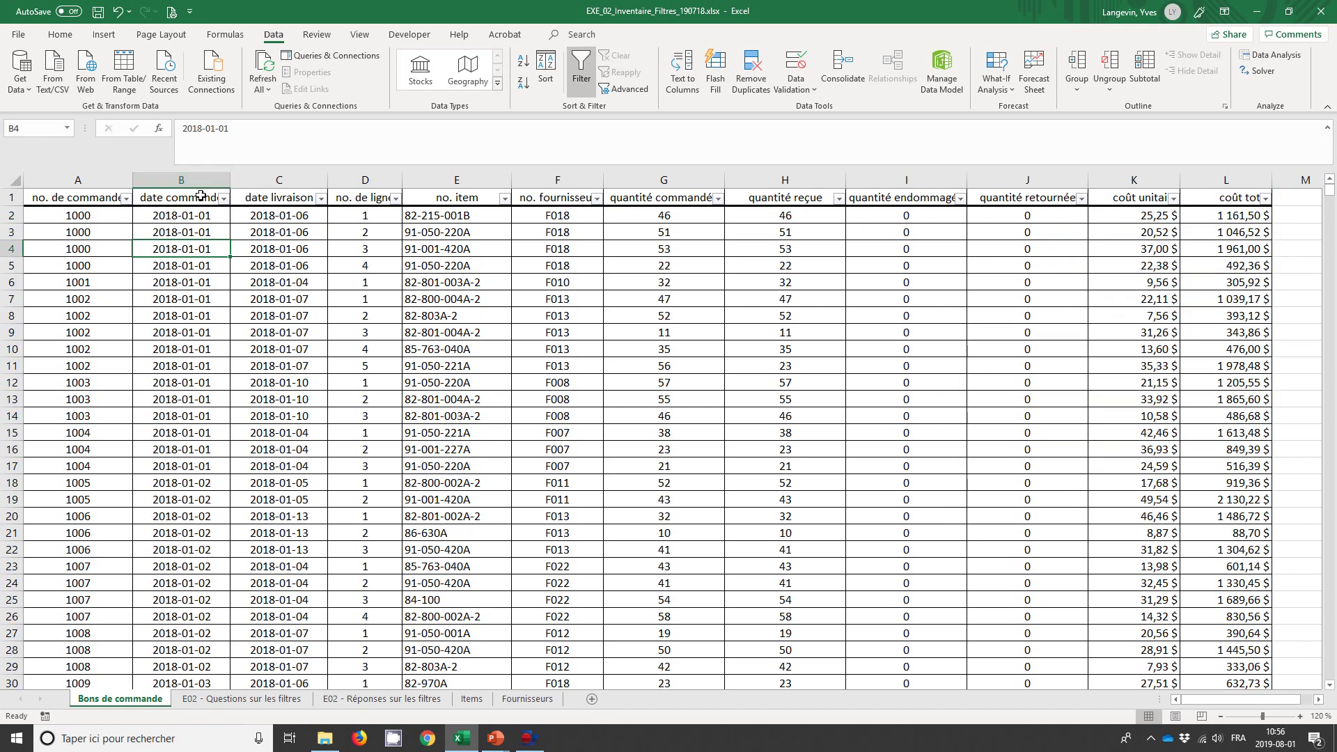
Filter date commande to January orders only, showing 433 of 5000 records.
left_click(223, 200)
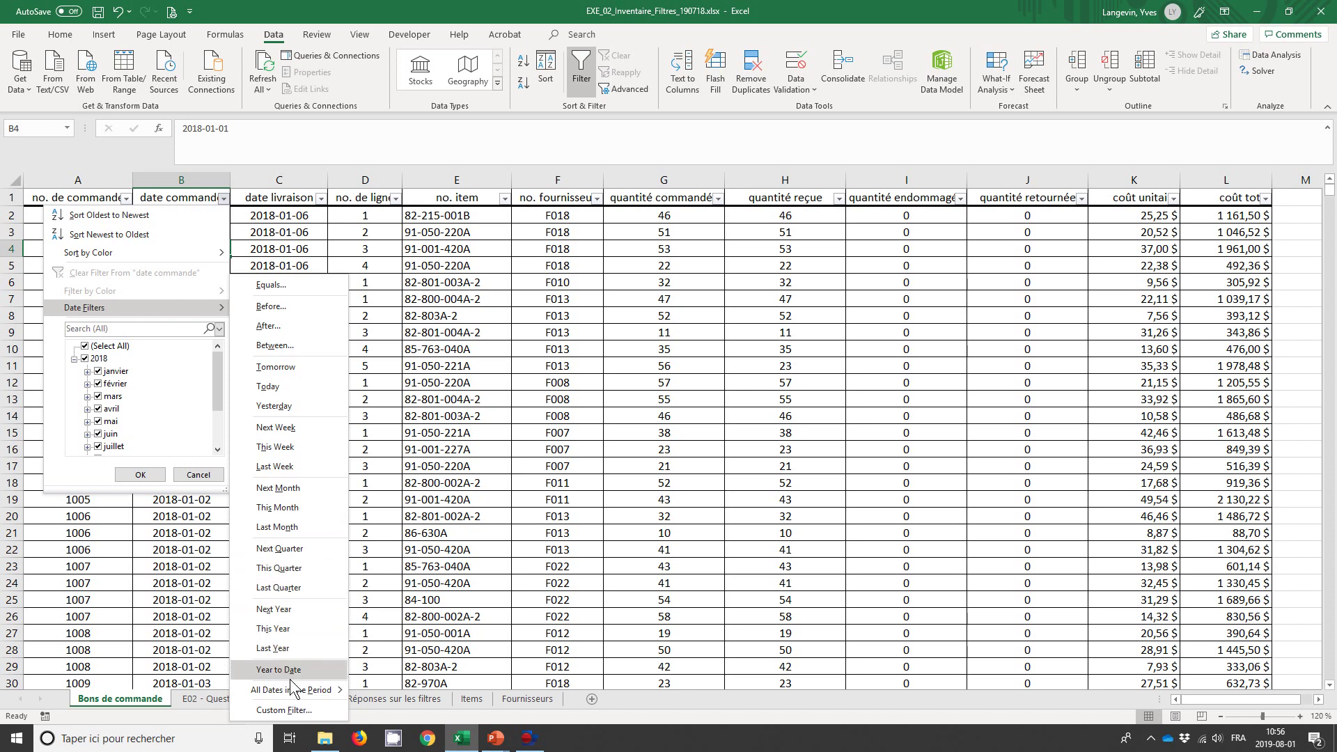
mouse_move(291, 690)
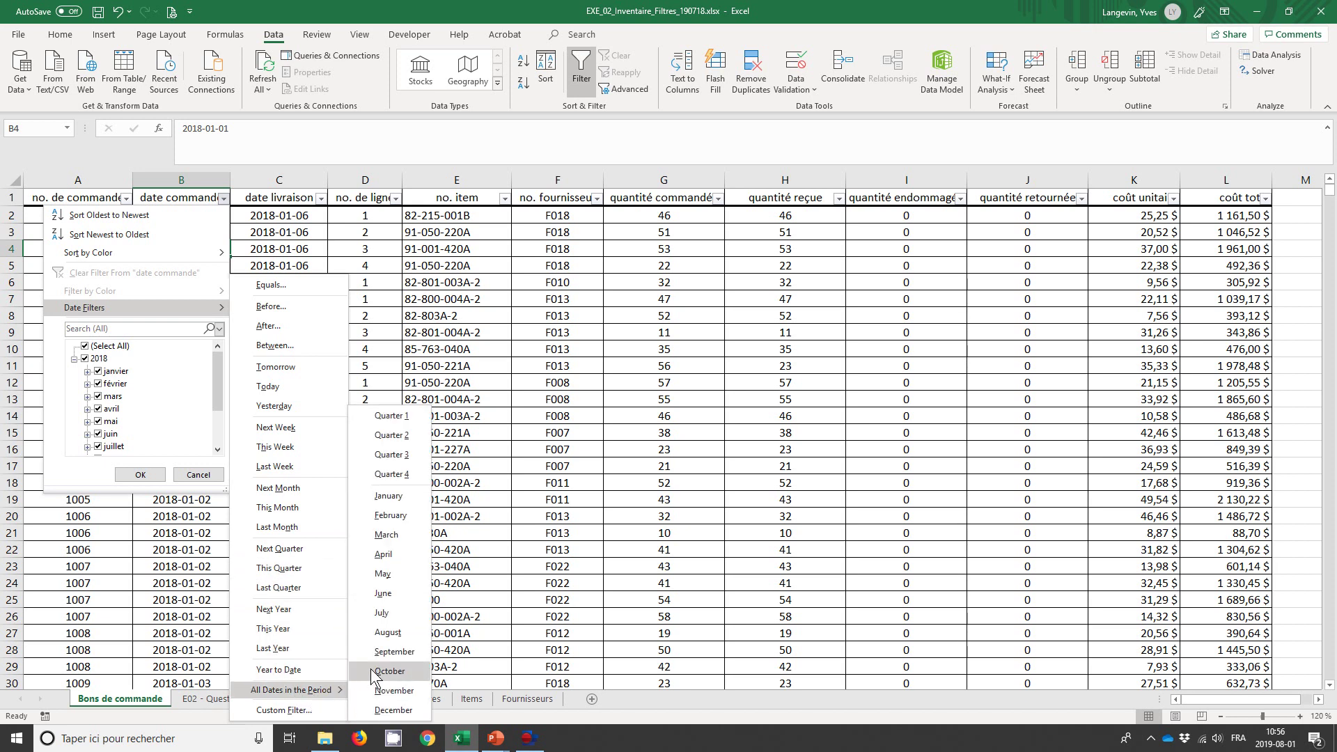
left_click(403, 499)
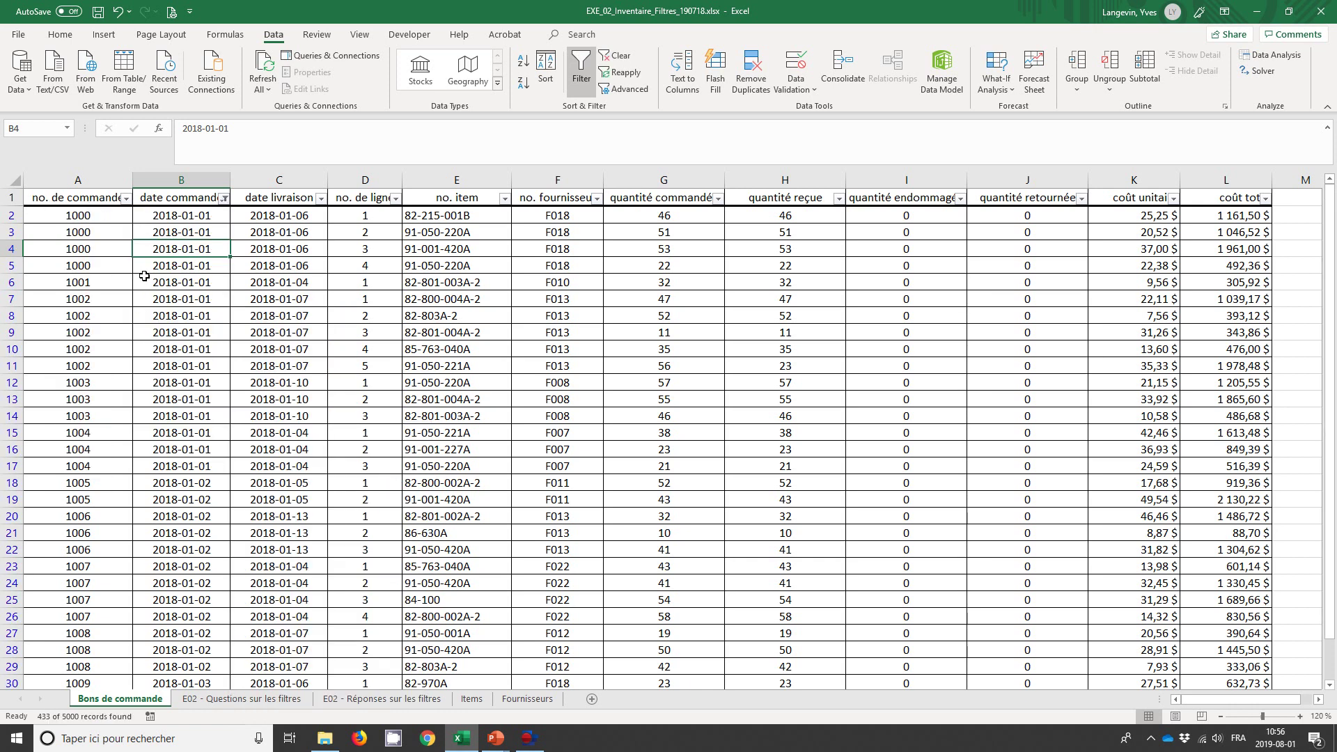
left_click(223, 199)
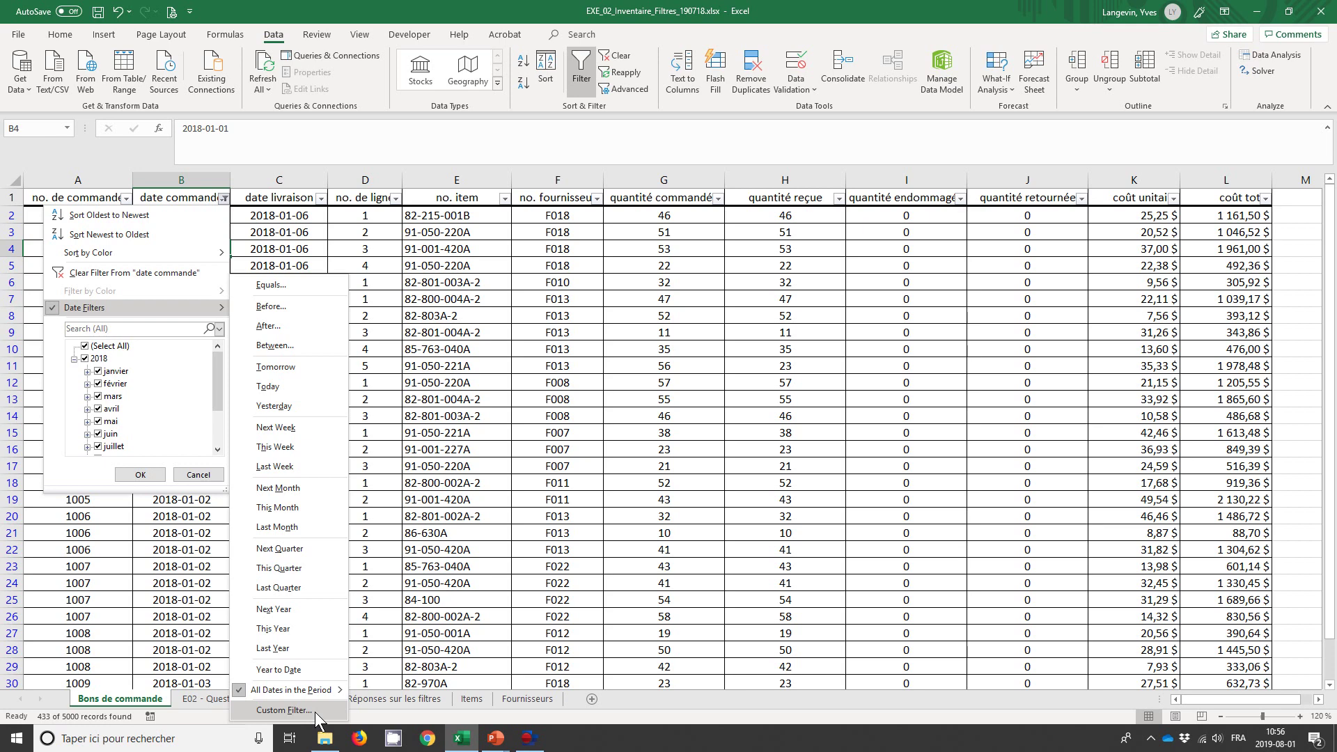
Browse the comparison operators in the order-date Custom AutoFilter, then cancel it without applying.
left_click(315, 712)
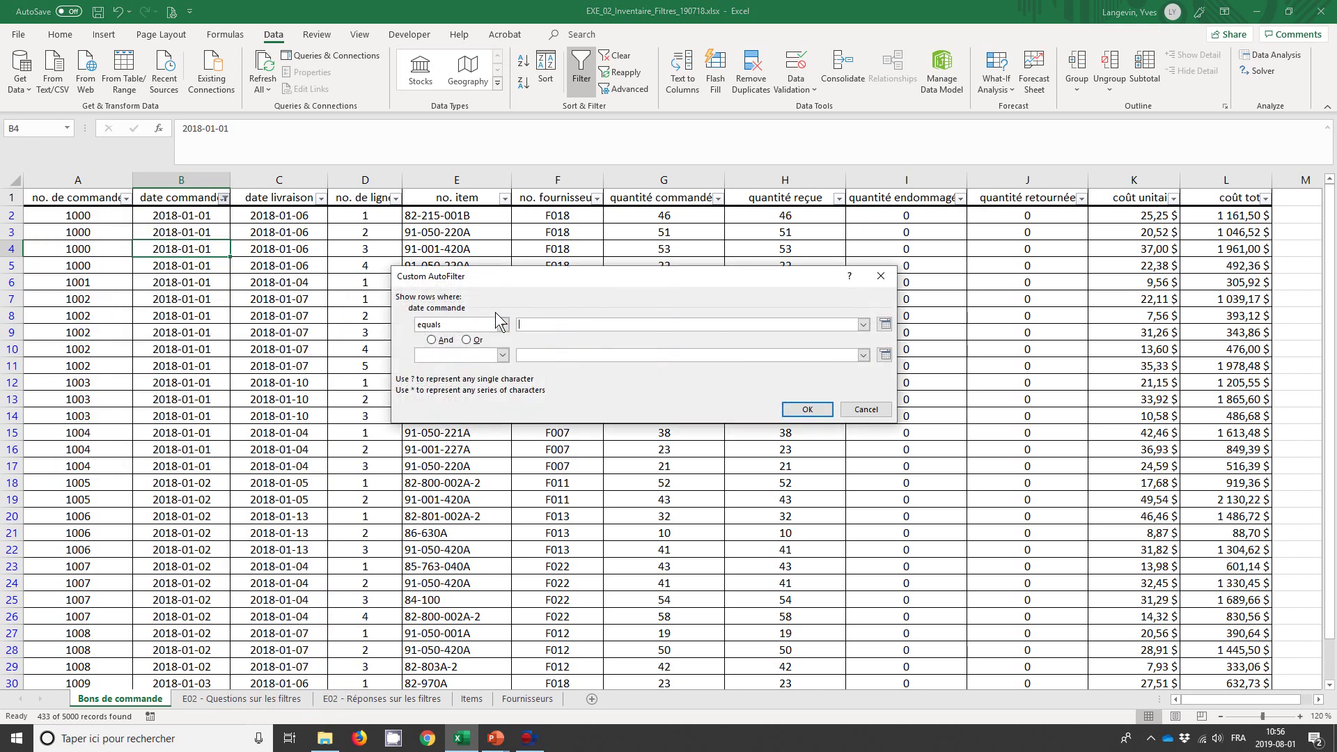
left_click(502, 325)
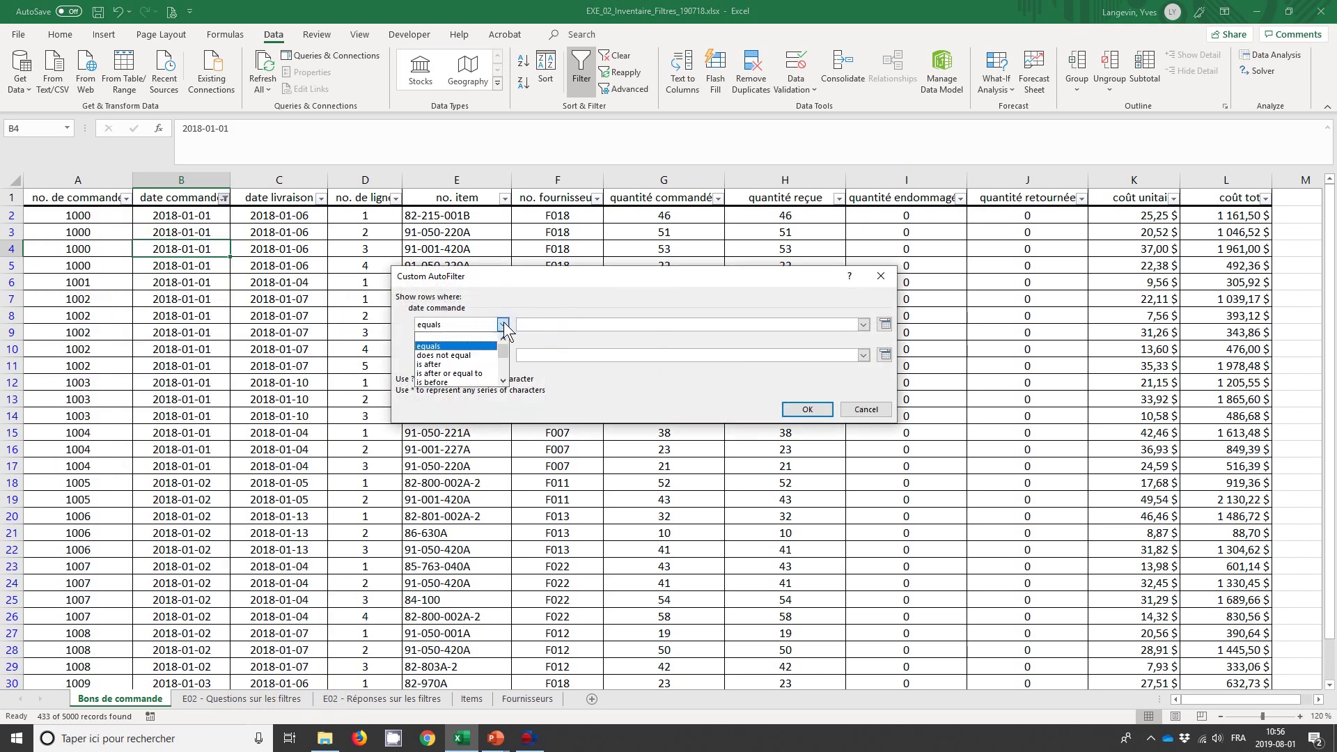
left_click(503, 383)
left_click(503, 382)
left_click(503, 382)
left_click(503, 382)
left_click(503, 383)
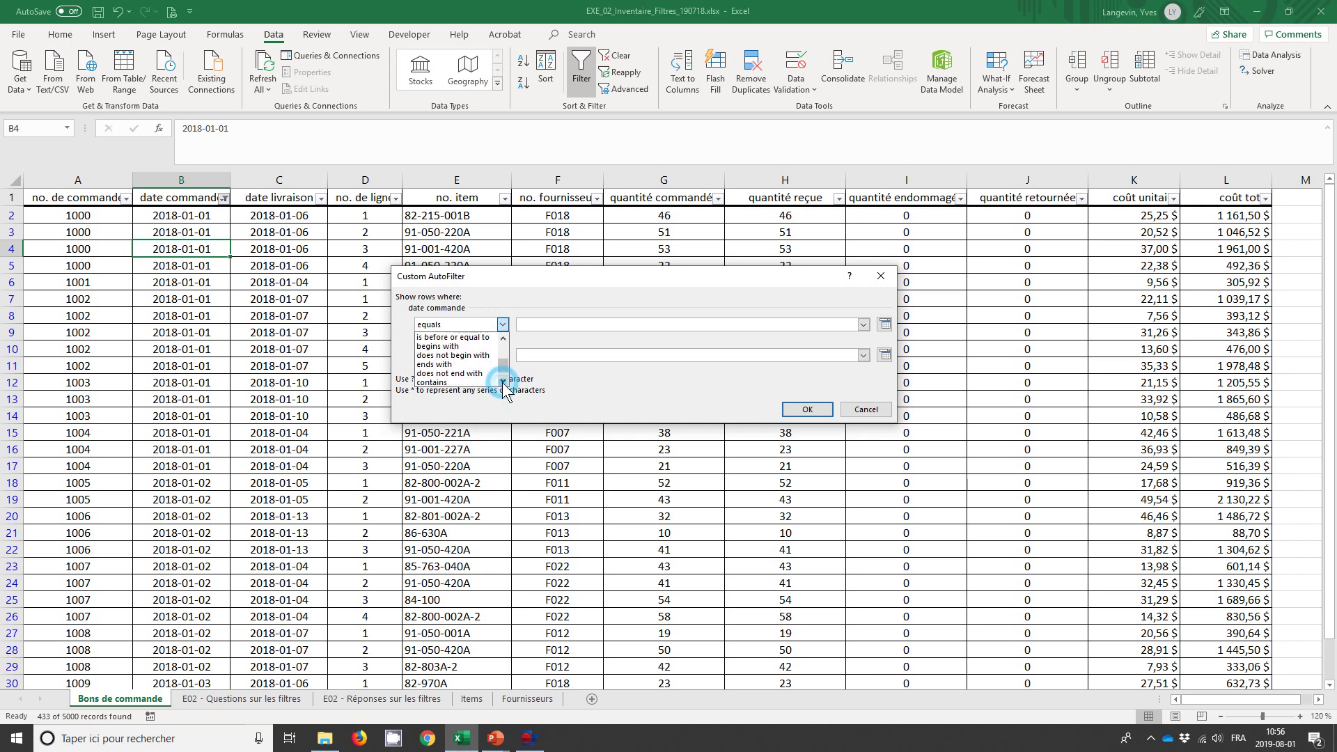
left_click(503, 383)
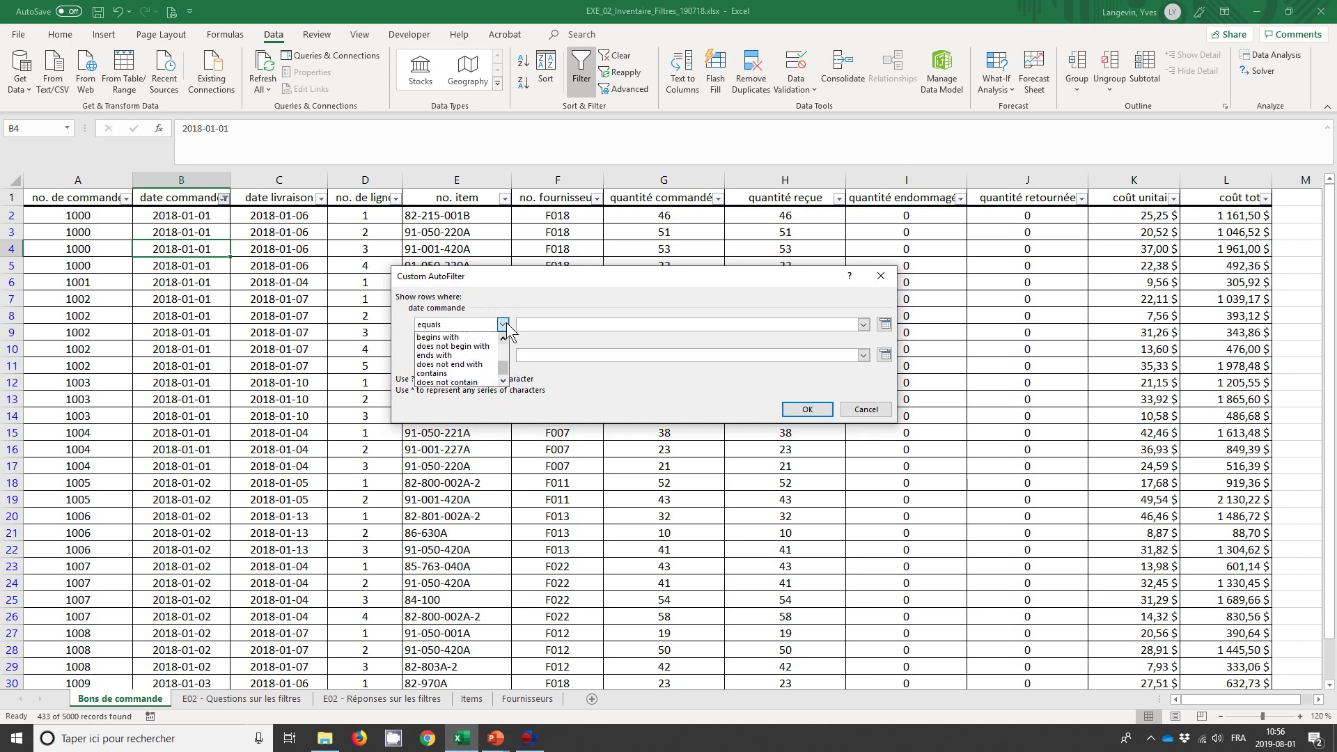
left_click(502, 337)
left_click(503, 337)
left_click(503, 337)
left_click(503, 337)
left_click(503, 337)
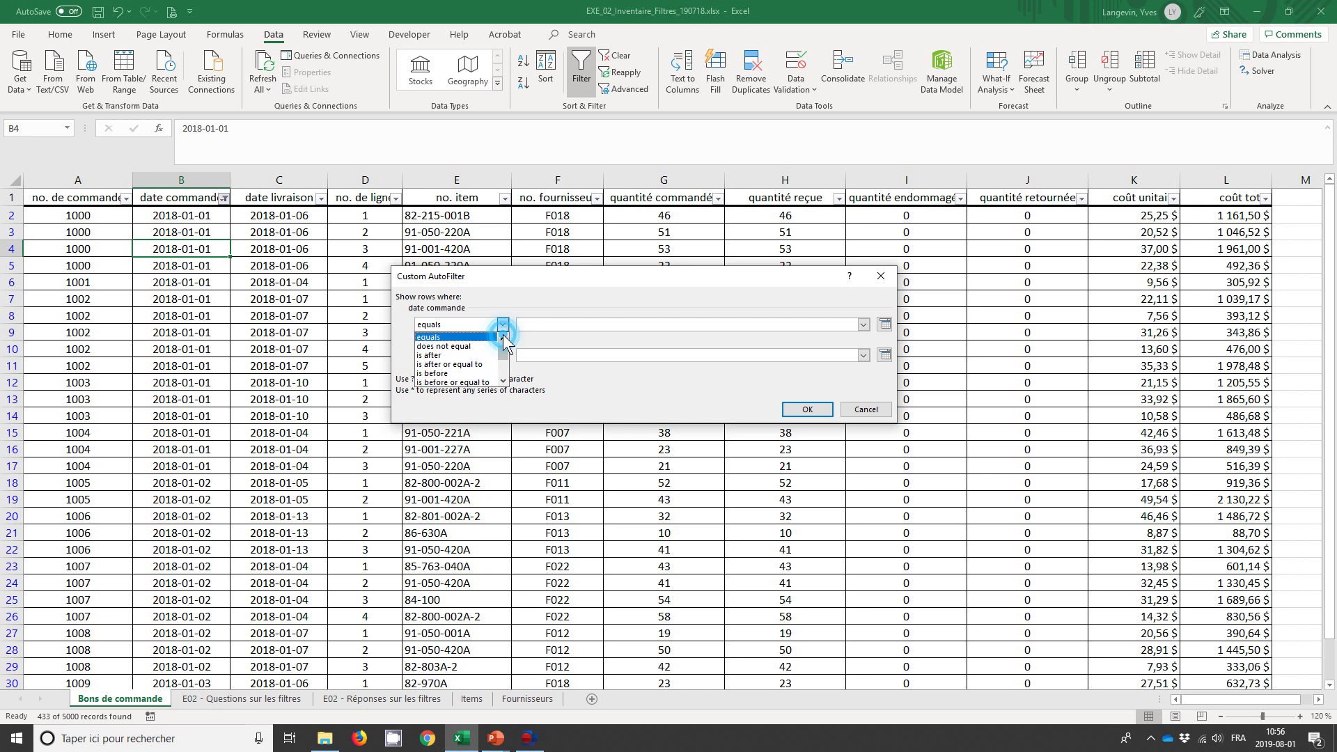
left_click(503, 337)
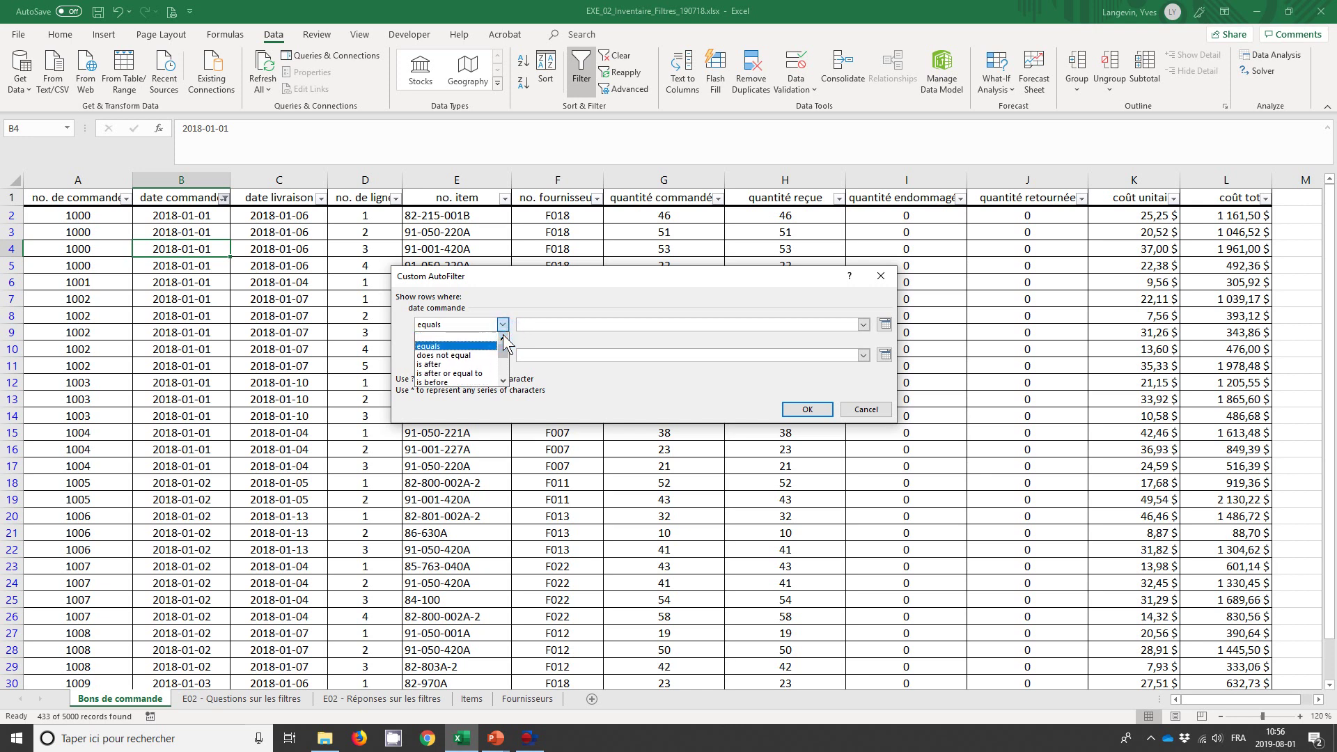
left_click(503, 383)
left_click(503, 382)
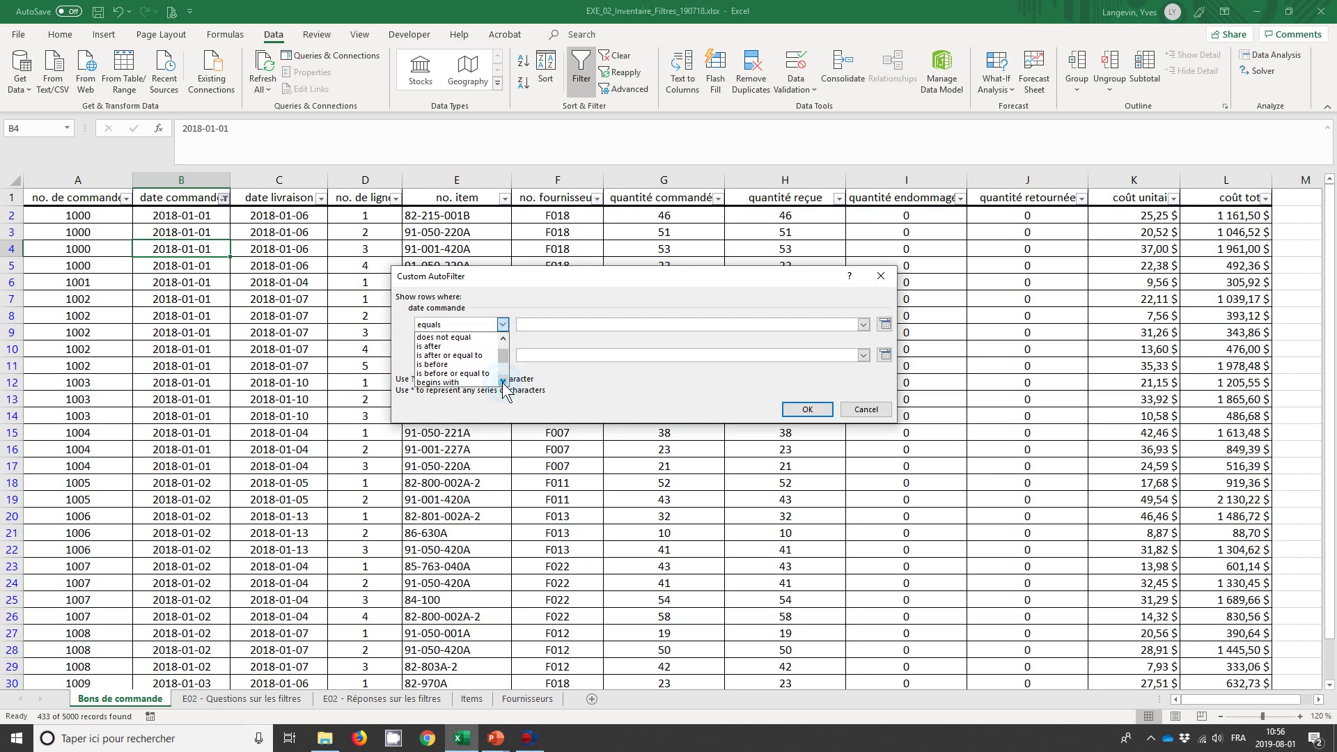
left_click(503, 382)
left_click(503, 382)
left_click(503, 382)
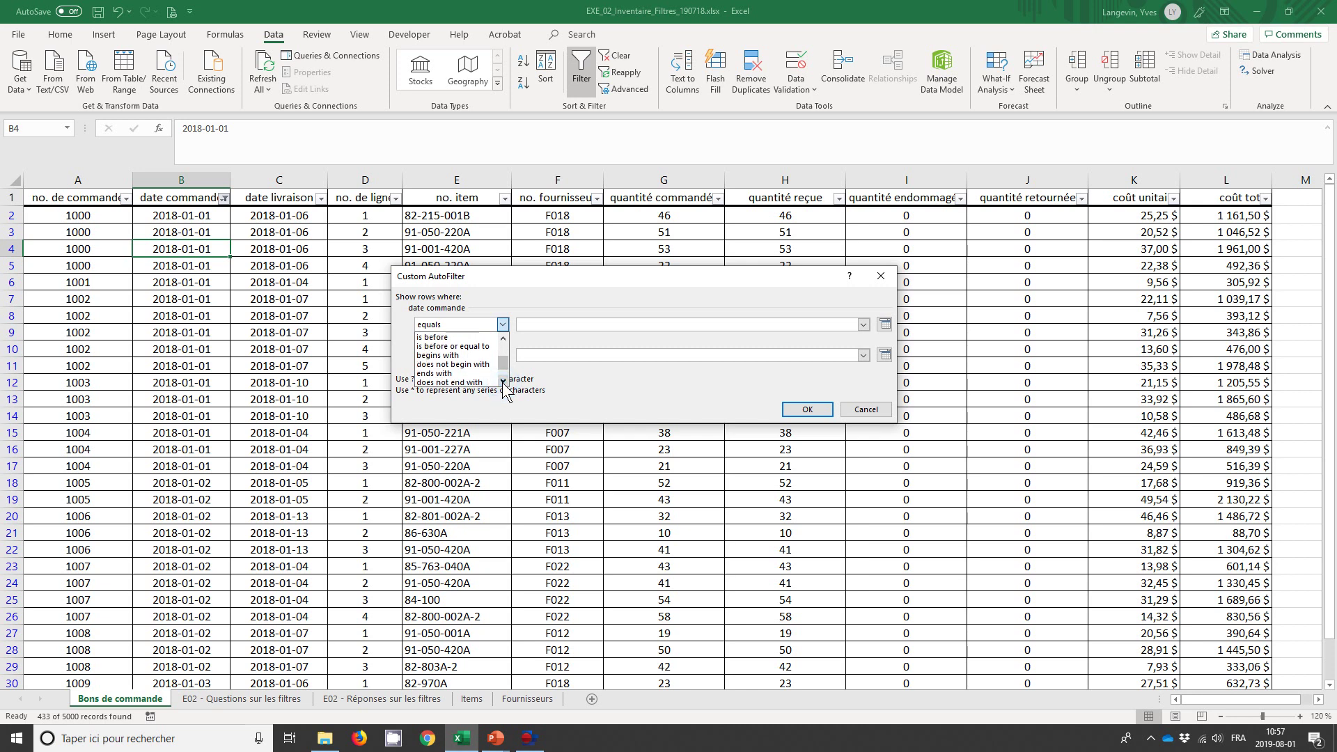
left_click(503, 383)
left_click(503, 382)
left_click(879, 410)
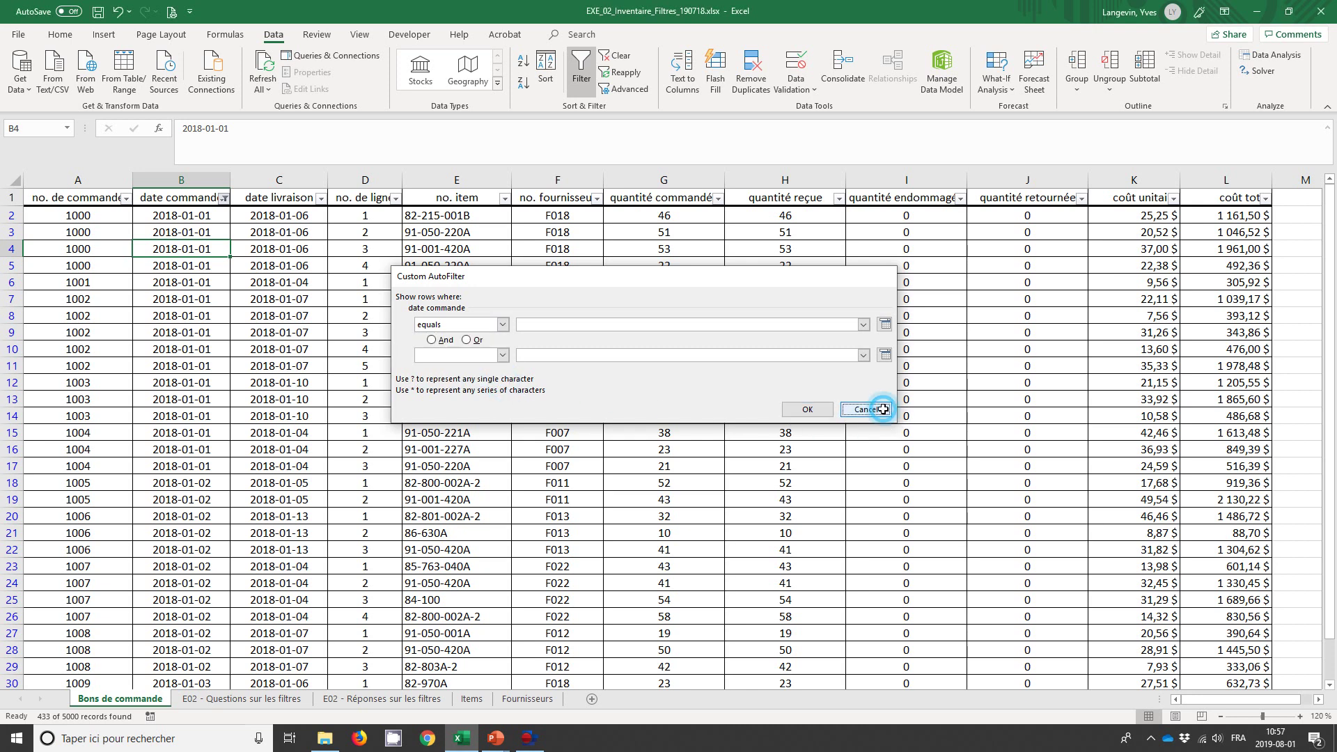
Filter order dates to December, then switch to the E02 - Questions sur les filtres sheet.
left_click(224, 199)
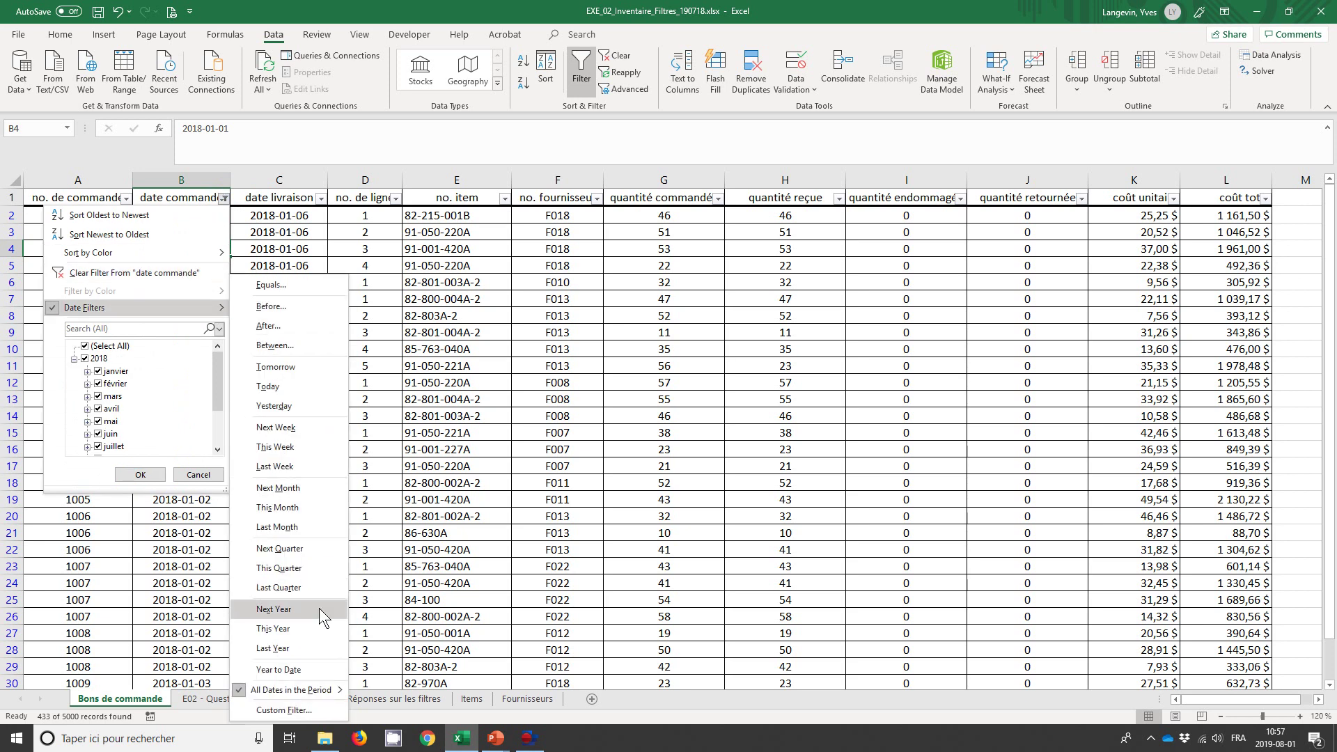
mouse_move(291, 690)
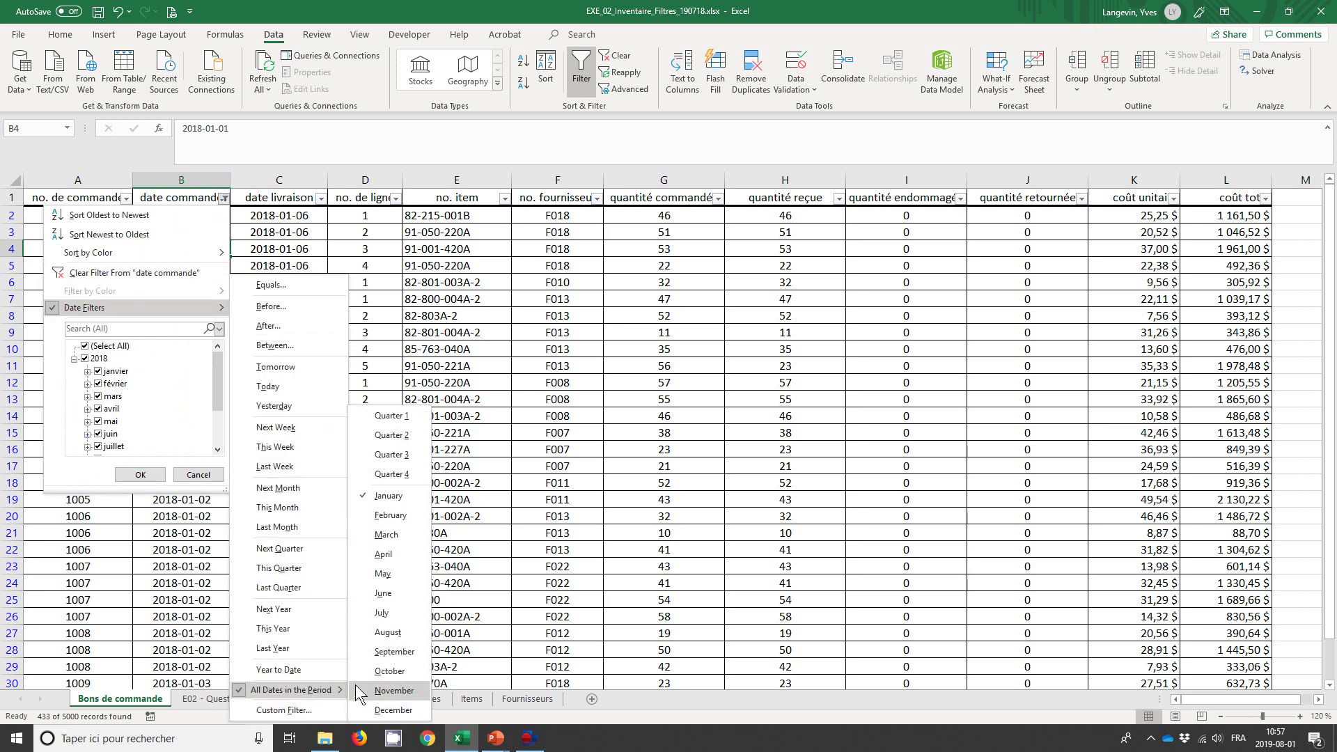
left_click(394, 710)
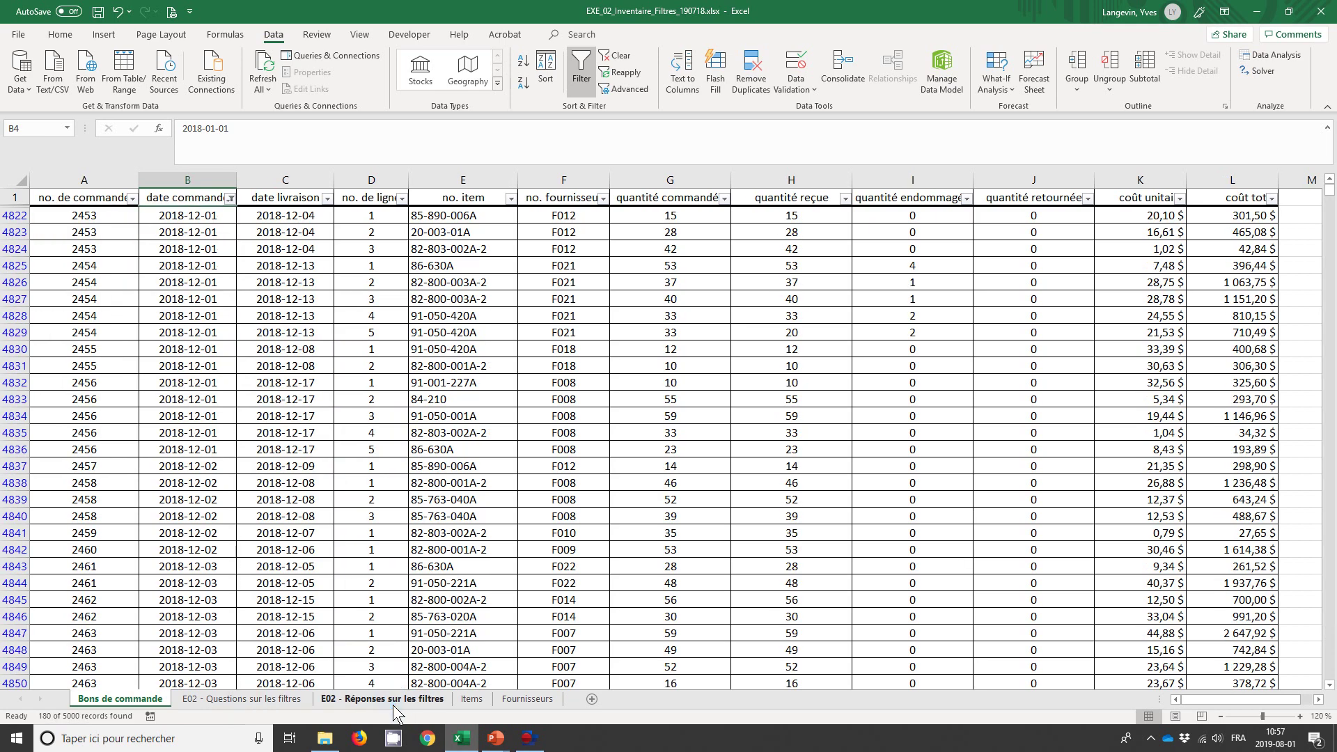
left_click(230, 199)
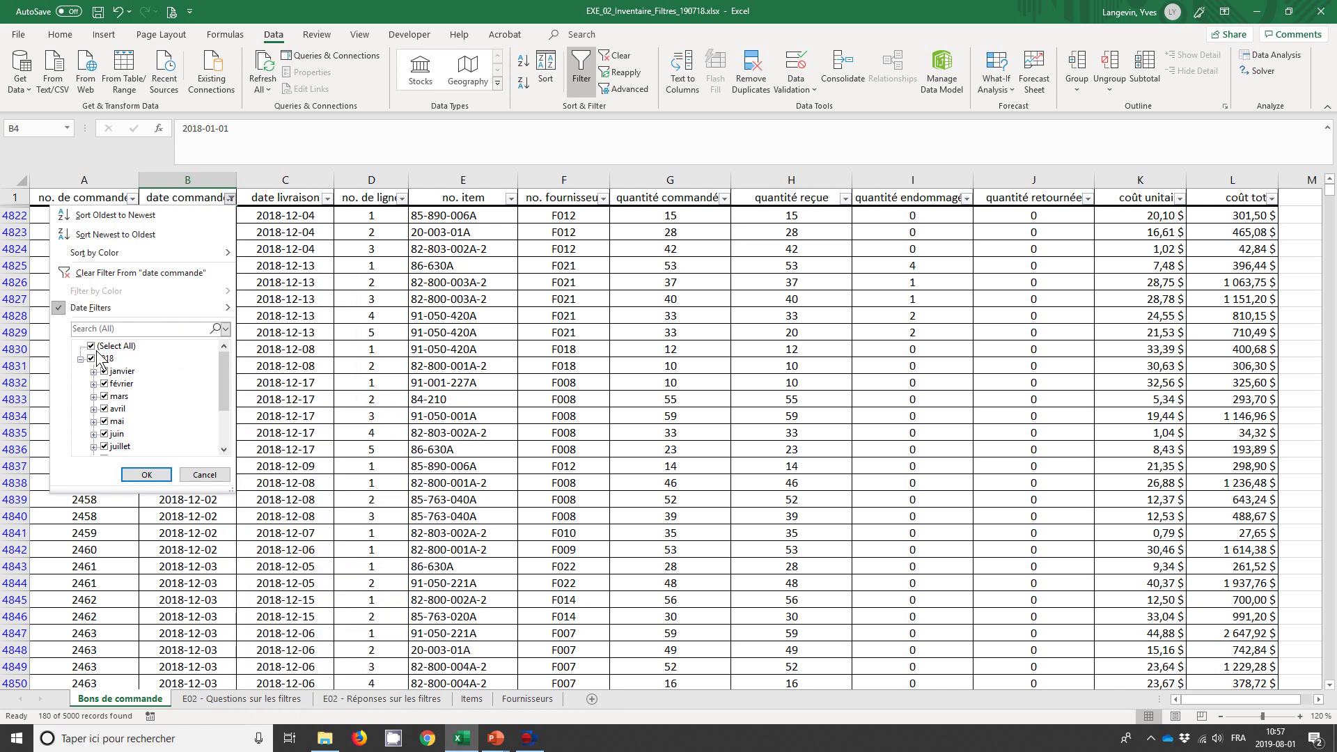
left_click(254, 702)
left_click(257, 700)
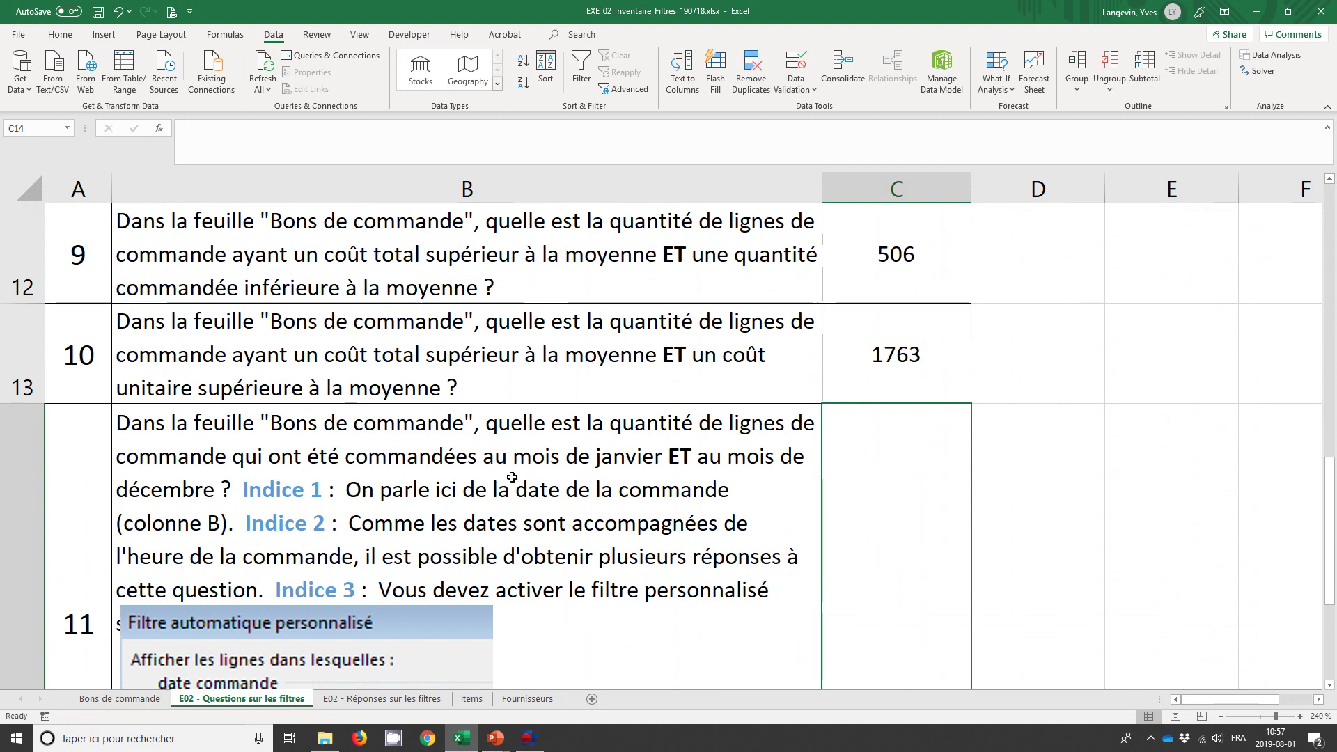
On Bons de commande, cancel the Custom Filter and switch the order-date filter back to January.
left_click(119, 699)
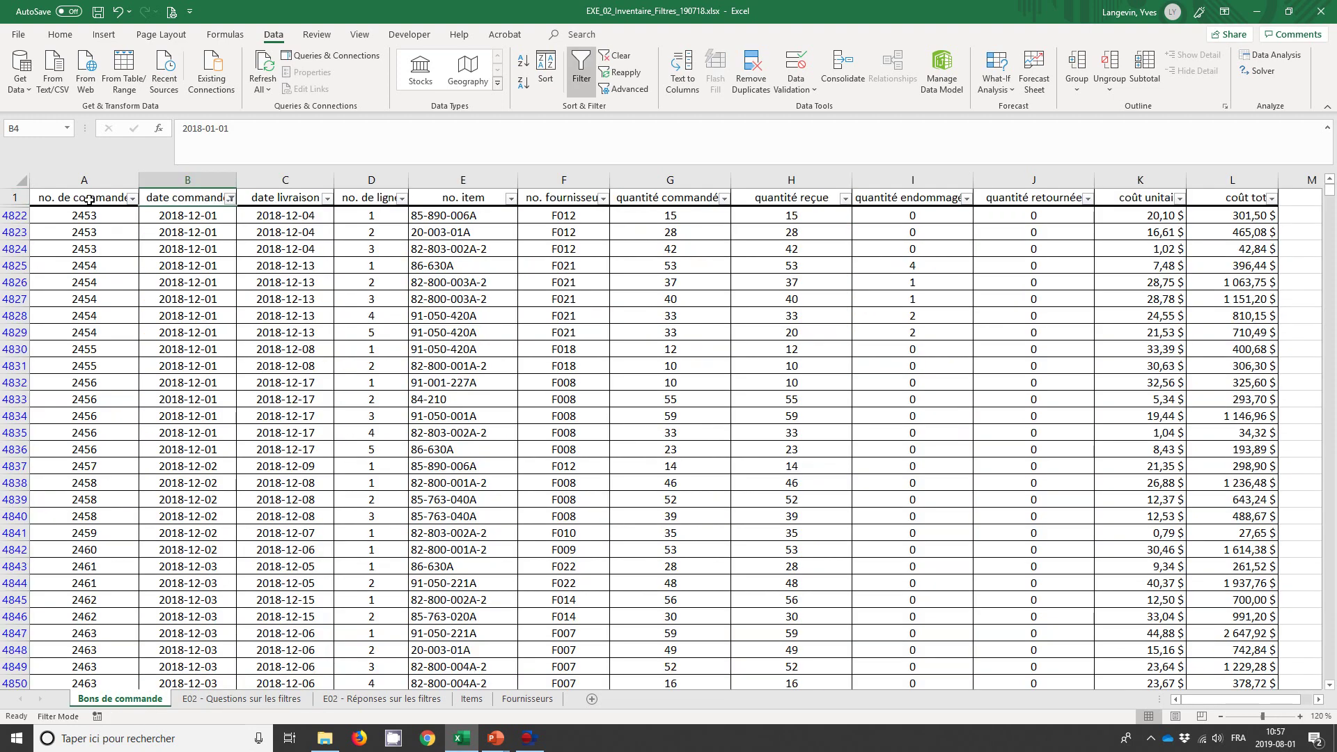
left_click(229, 199)
mouse_move(115, 307)
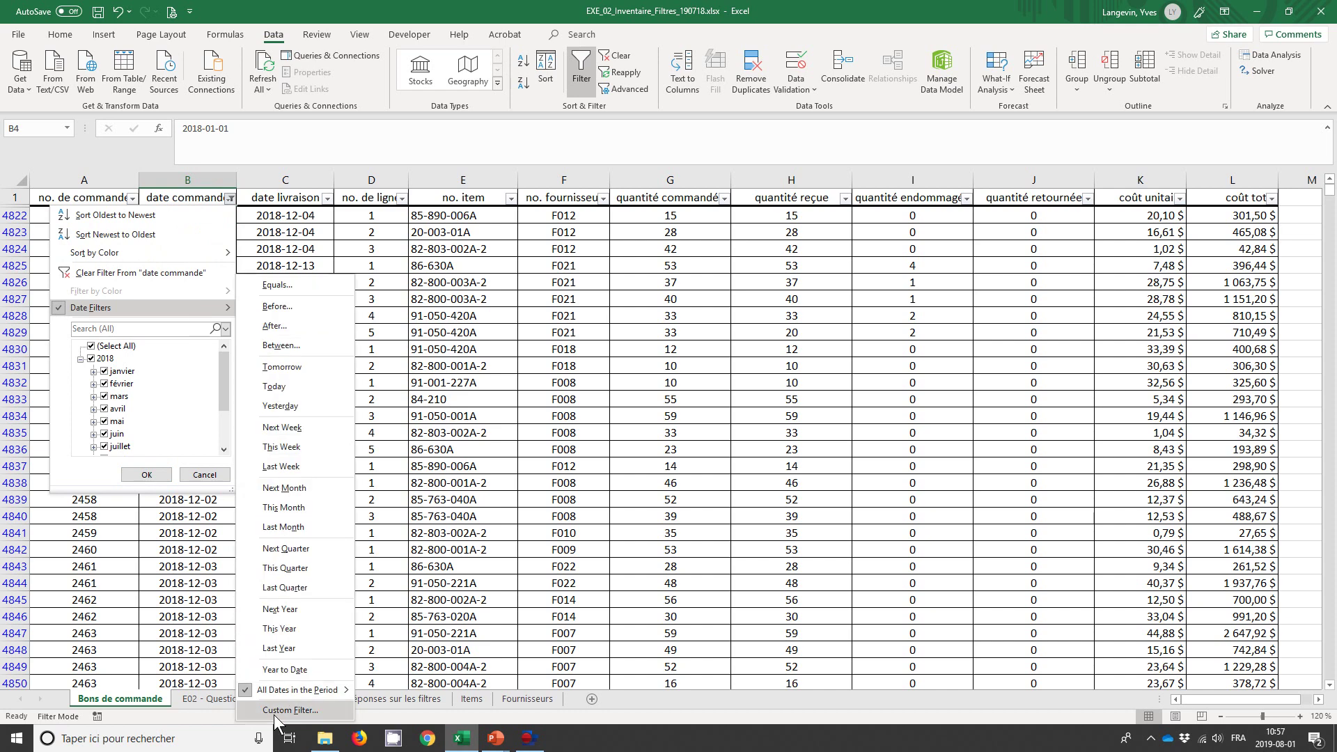
left_click(275, 710)
left_click(502, 324)
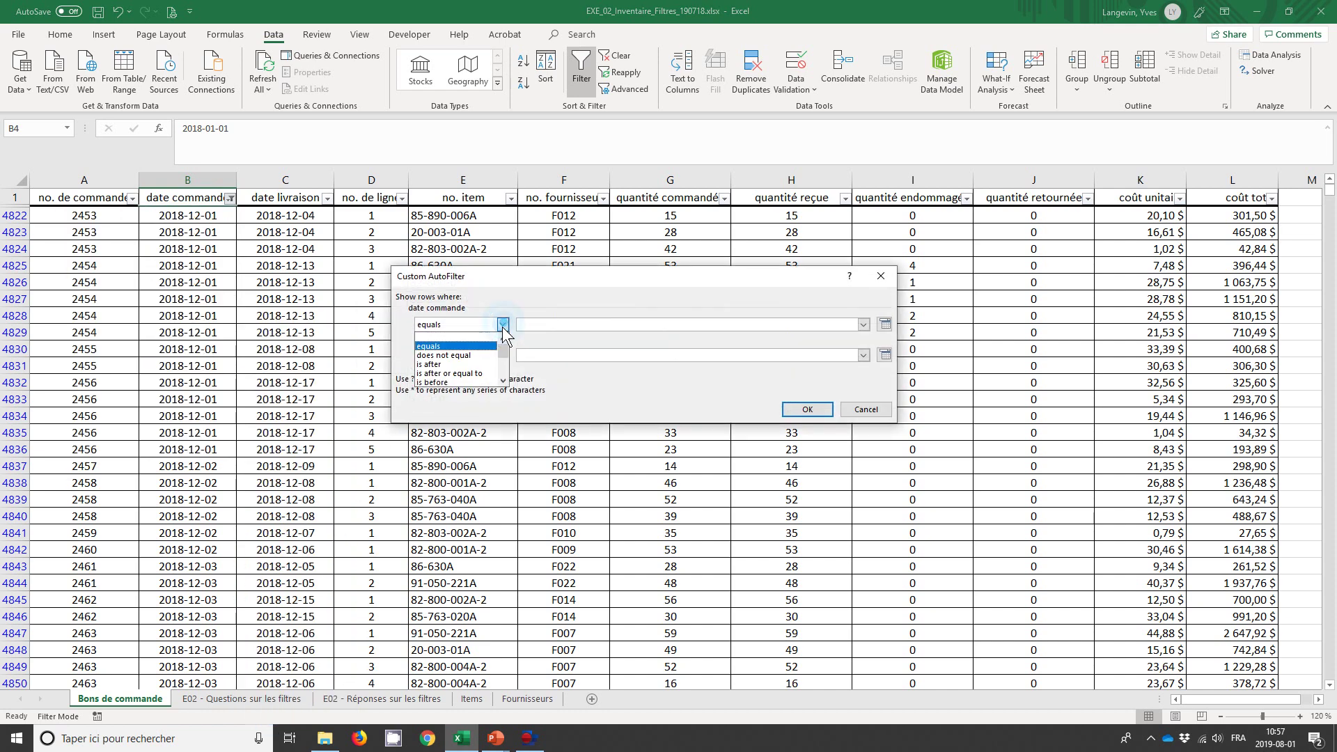
scroll(501, 383, "down", 2)
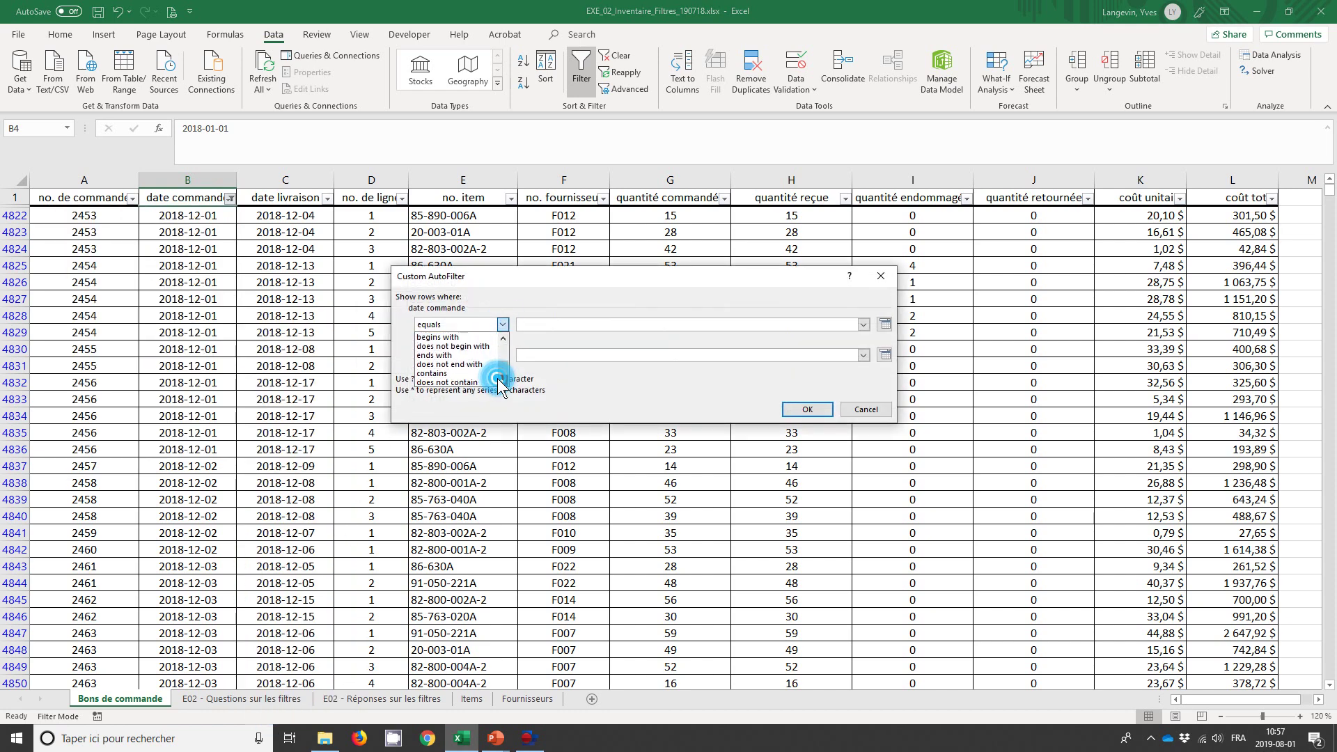
left_click(866, 410)
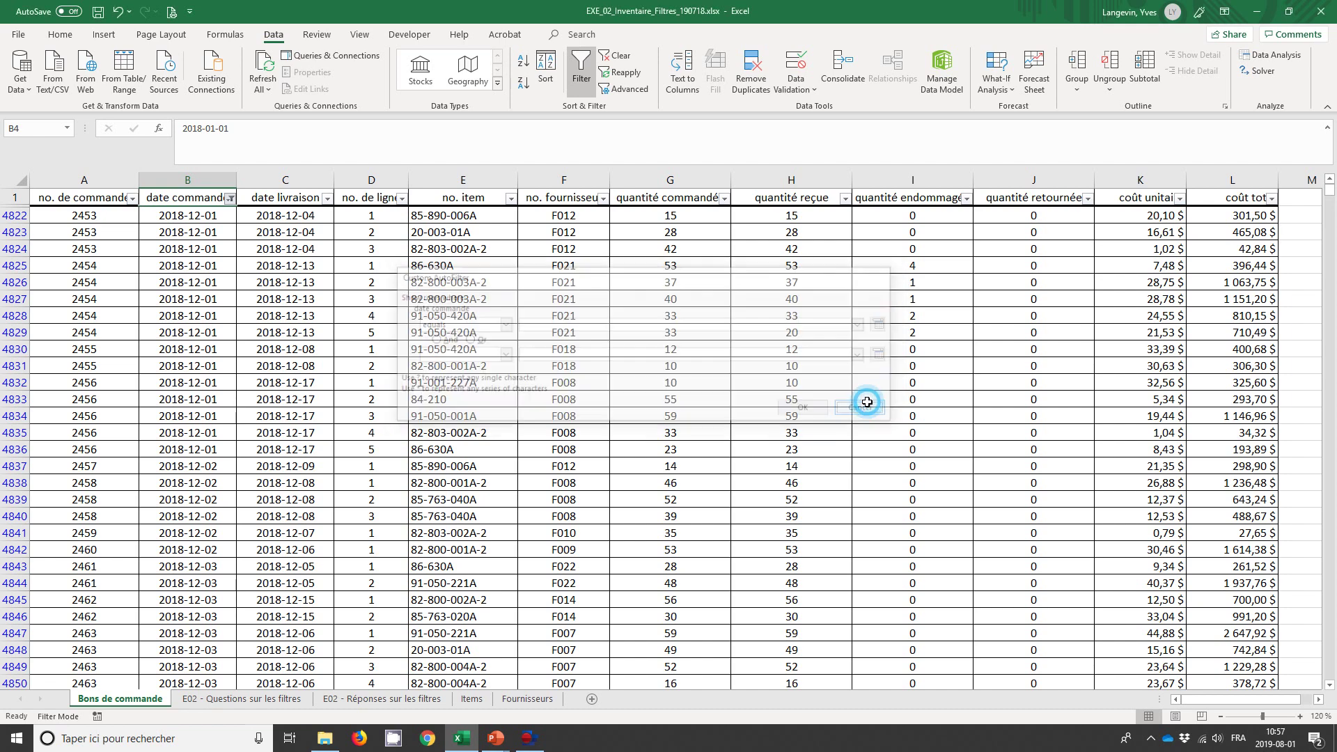
left_click(231, 199)
mouse_move(141, 307)
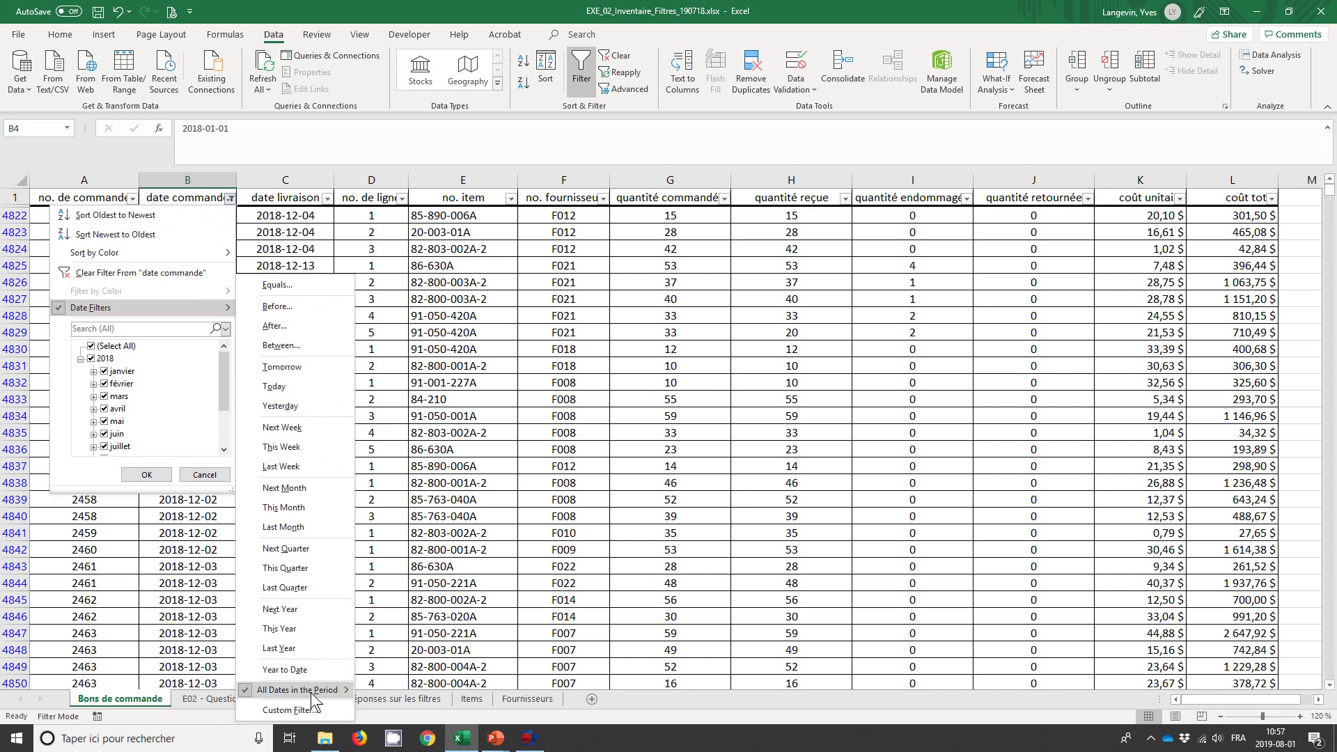
mouse_move(298, 690)
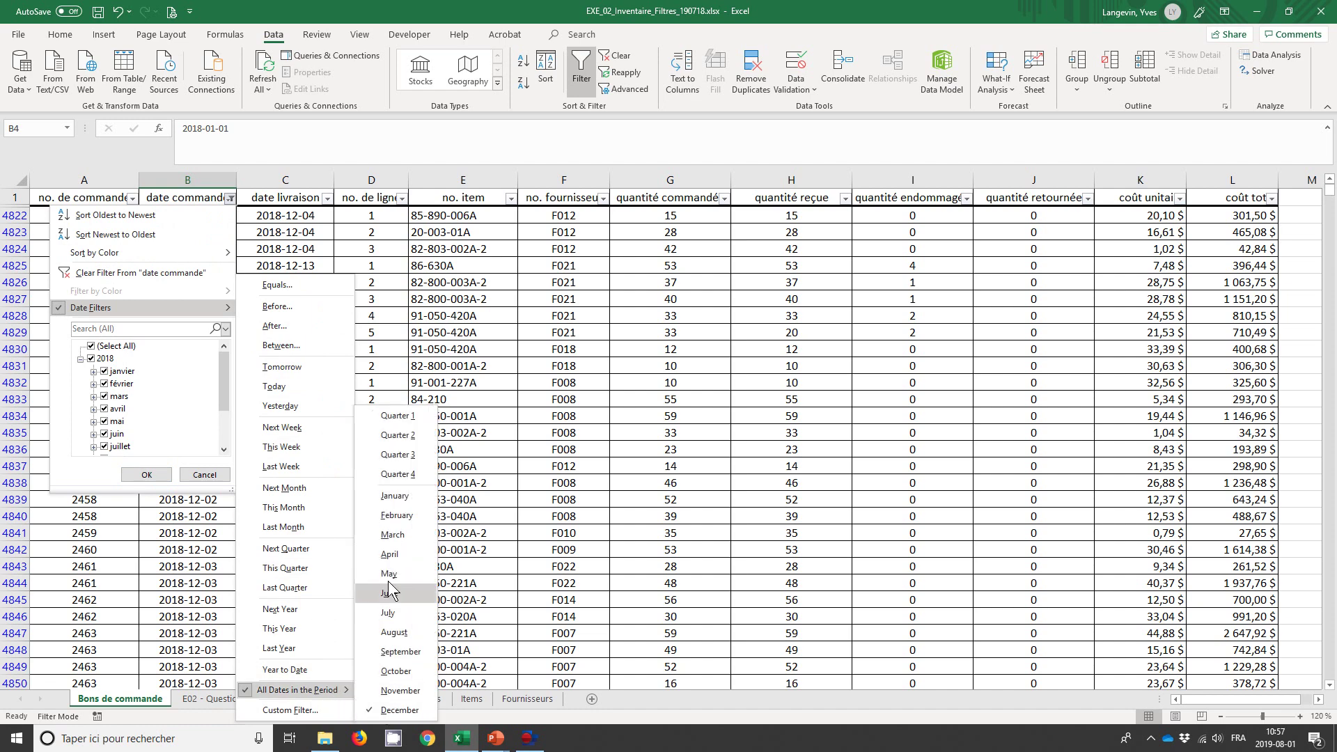
left_click(401, 496)
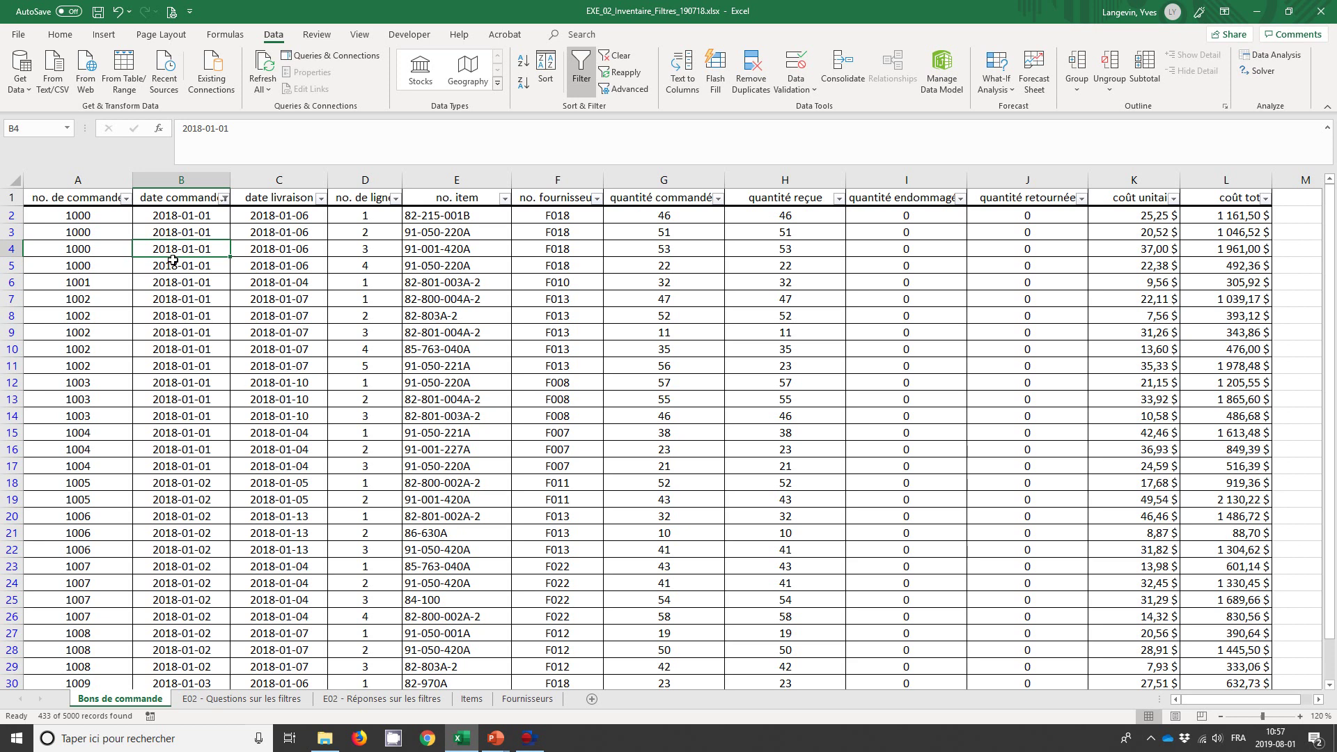
Filter date commande to only janvier and décembre, showing 613 of 5000 records.
left_click(225, 199)
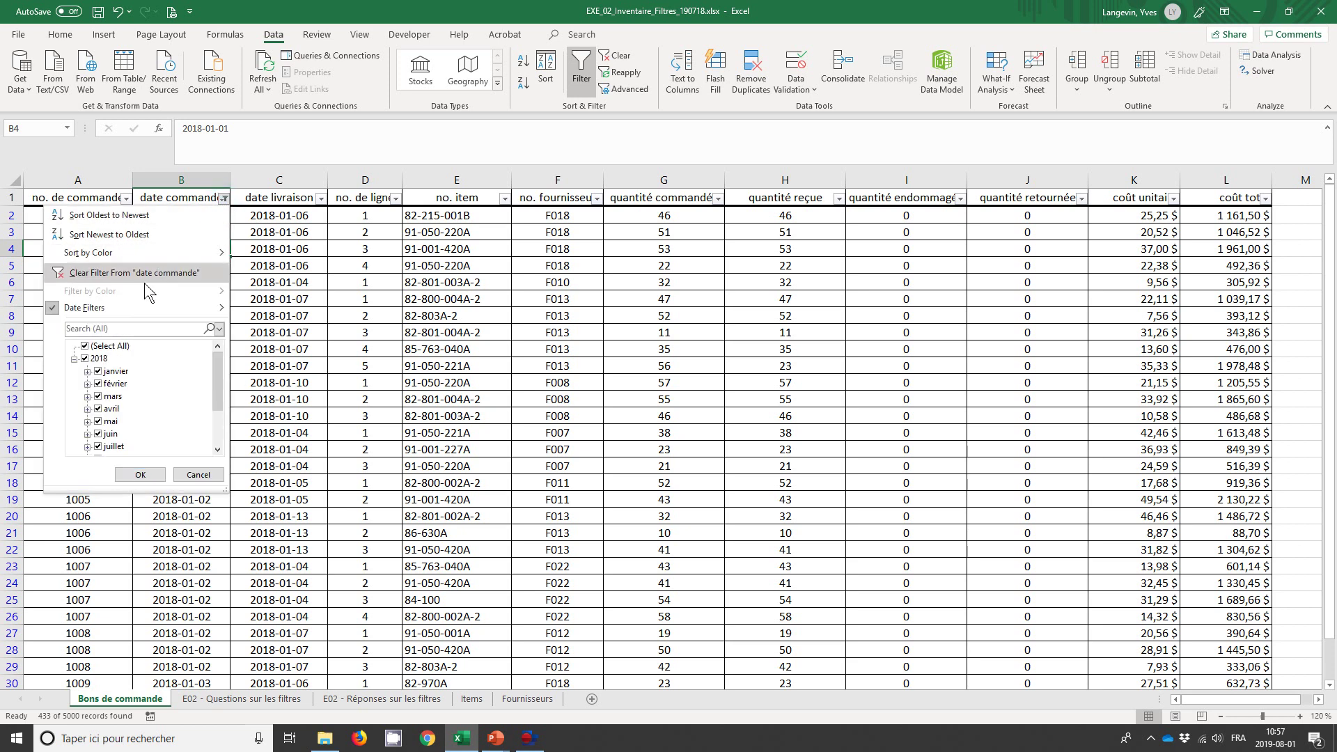
left_click(217, 450)
double_click(216, 450)
scroll(219, 439, "up", 3)
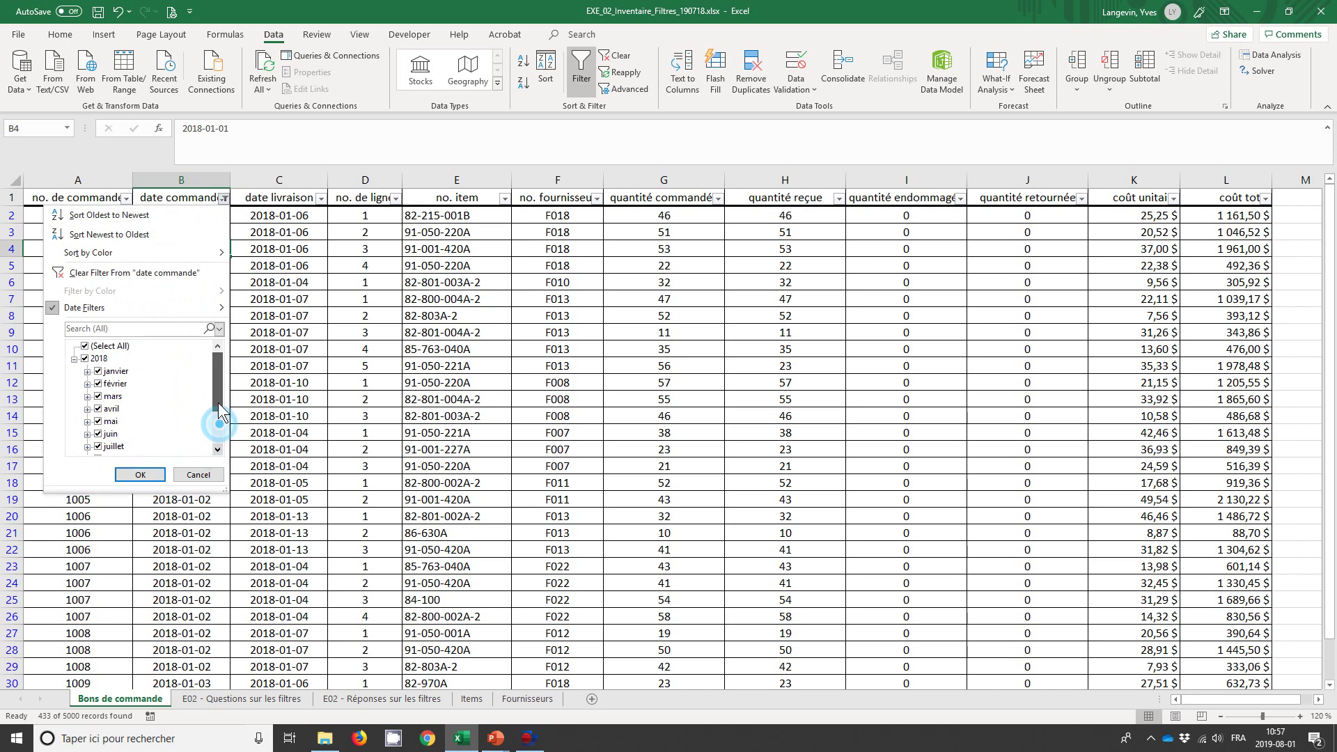
left_click(86, 347)
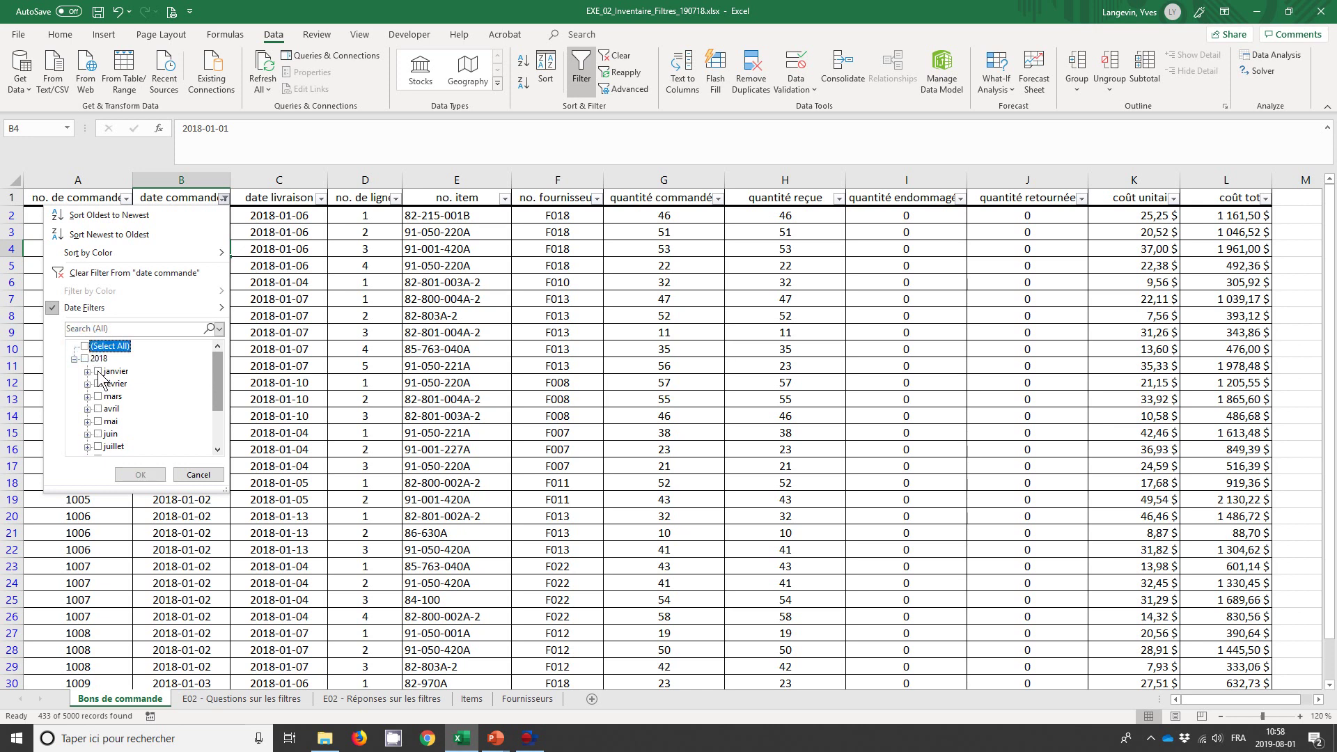
left_click(98, 371)
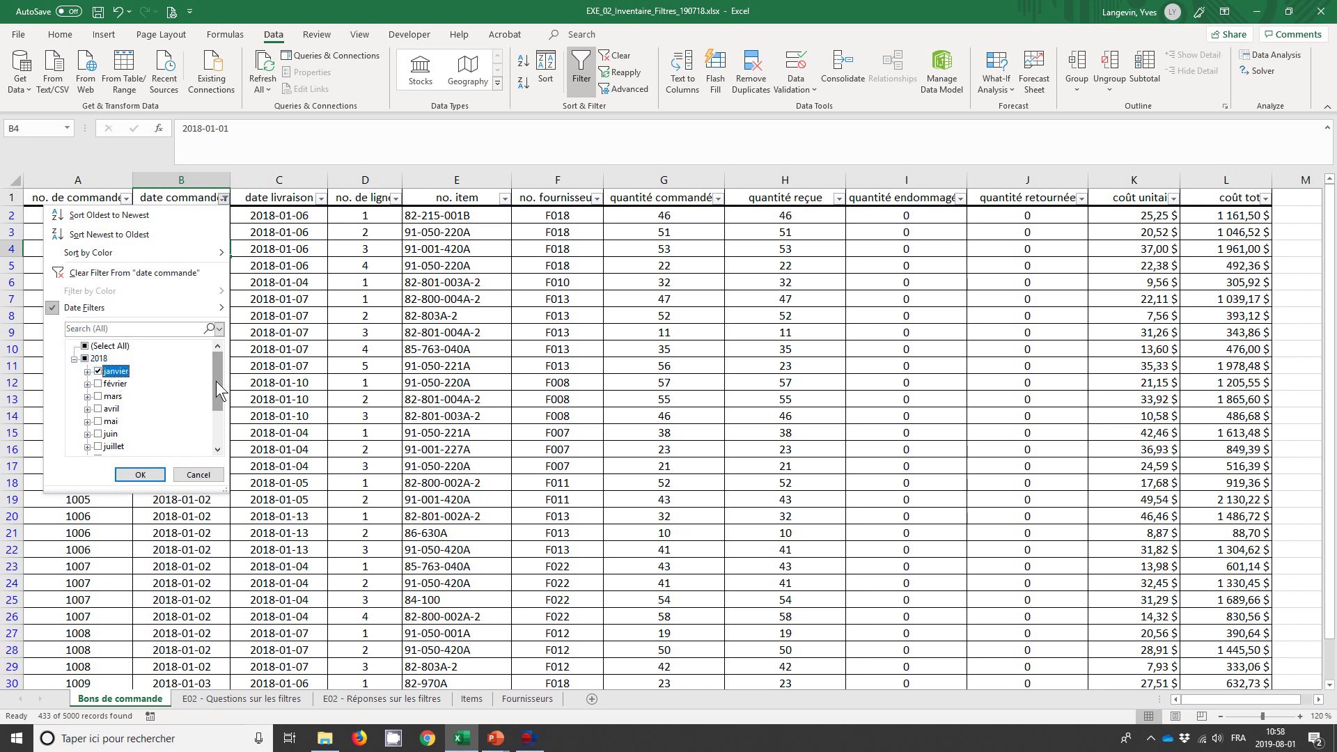
left_click_drag(217, 390, 215, 421)
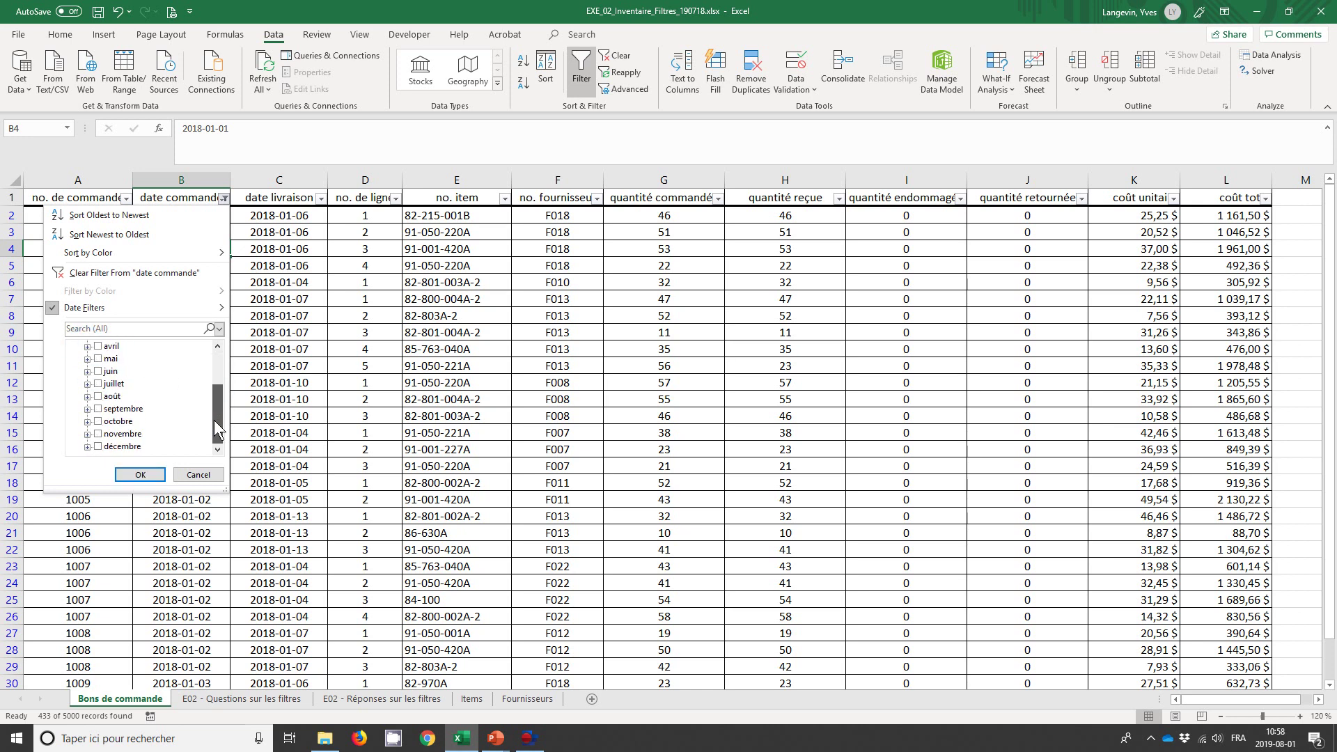
left_click(99, 447)
left_click(140, 475)
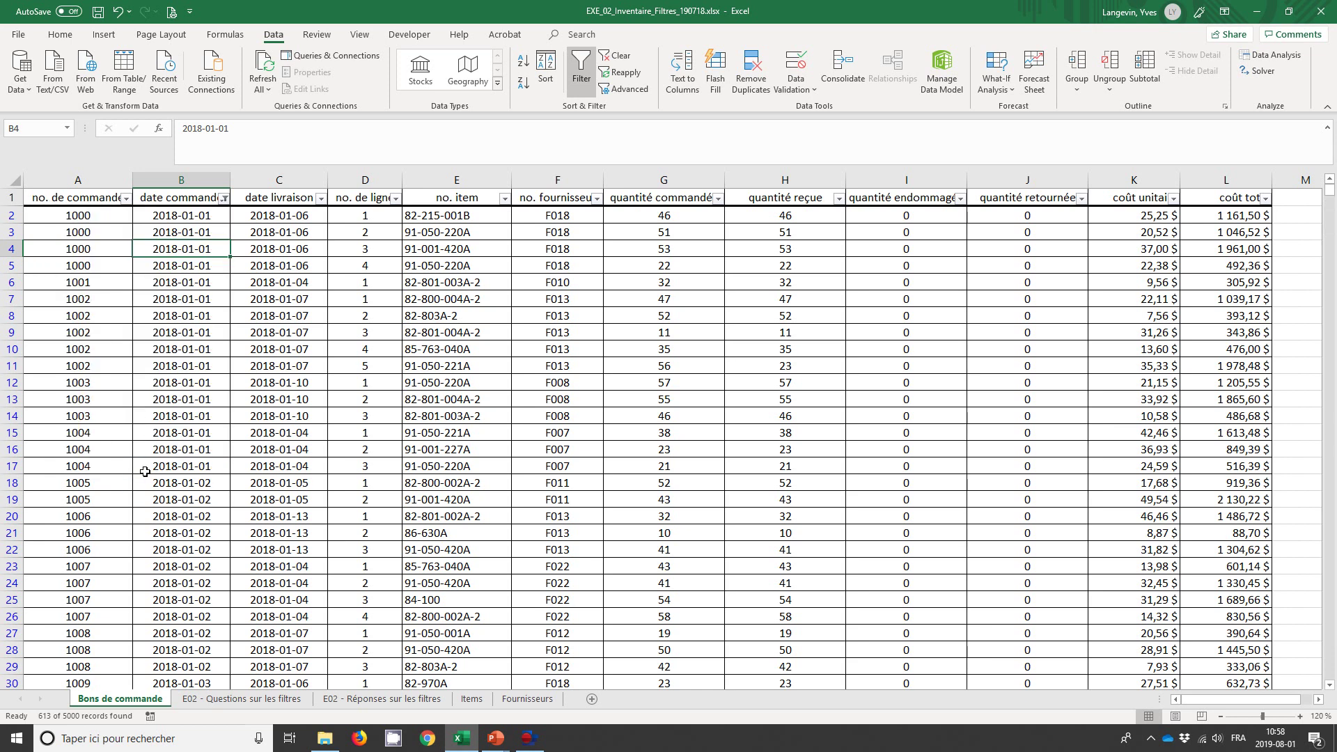
left_click(238, 702)
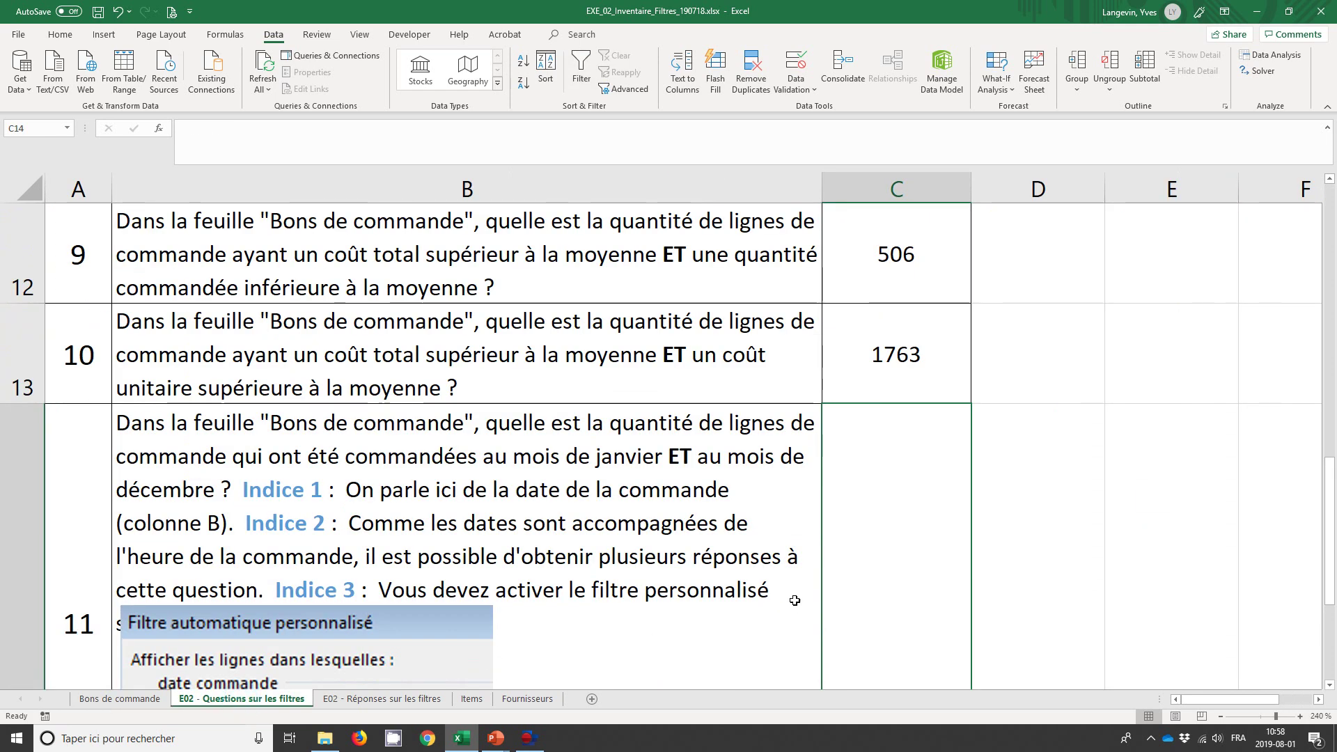
type("613")
key("Return")
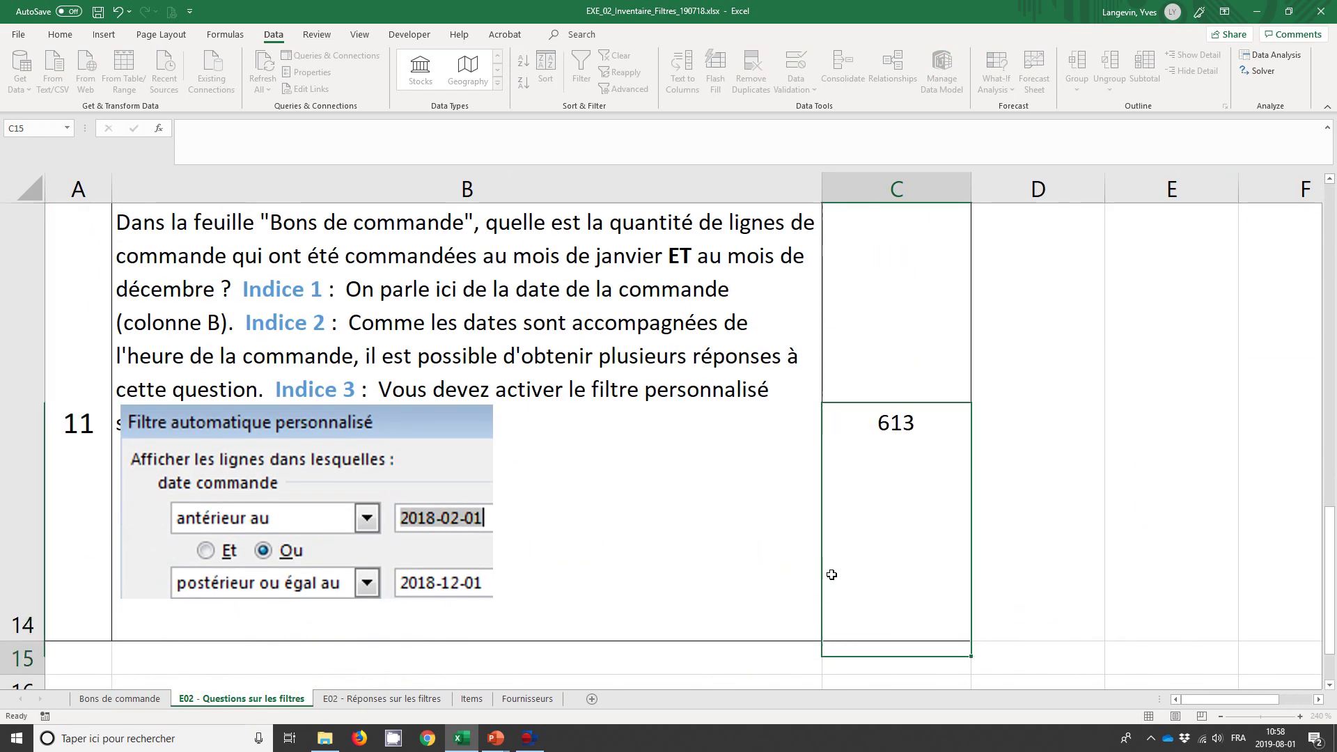
left_click(94, 700)
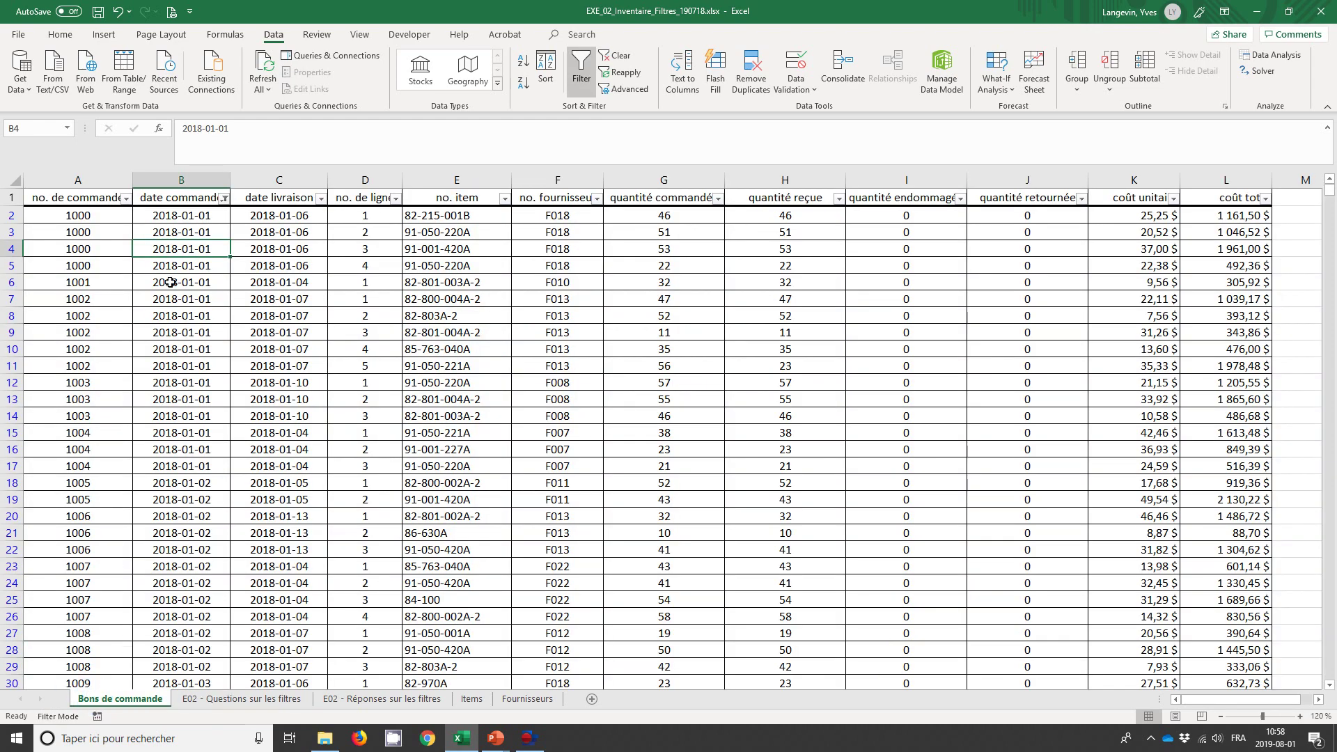
left_click(194, 218)
key("Page_Down")
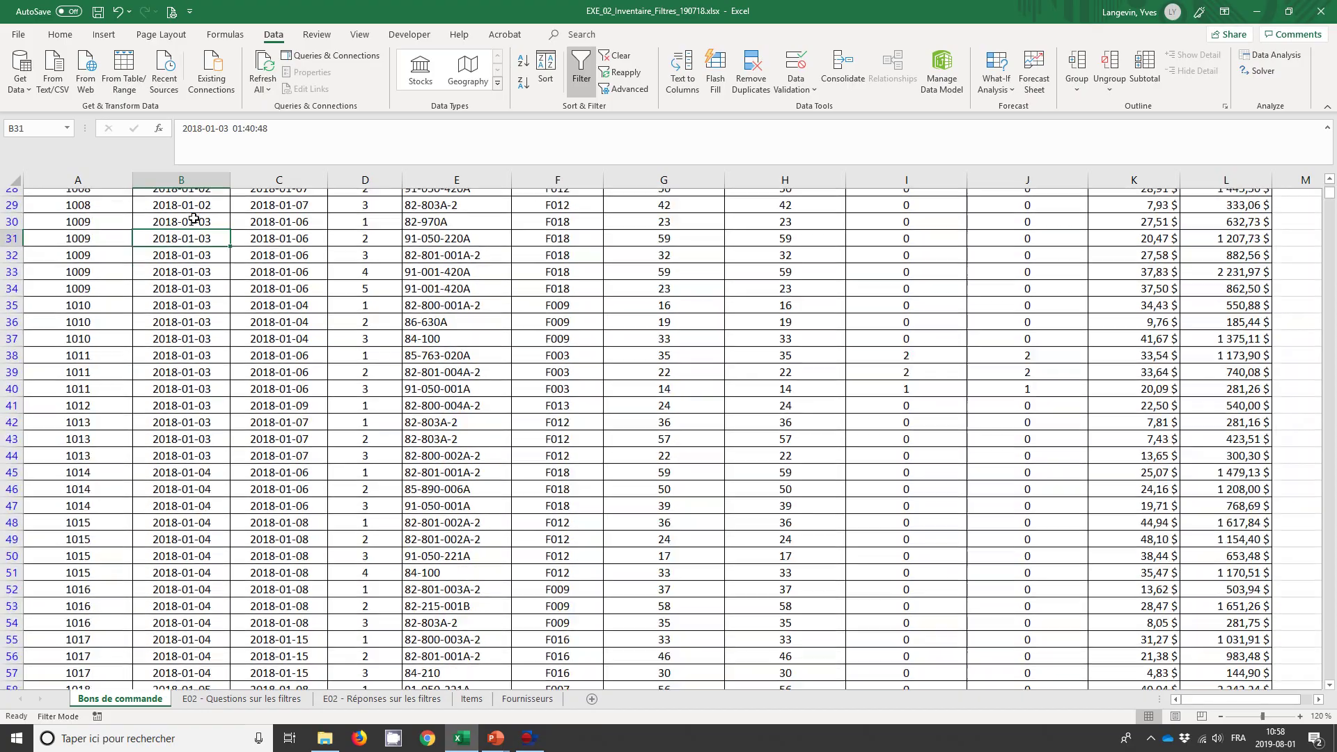
key("Page_Down")
key("Page_Down")
key("Page_Down")
key("Page_Down")
key("Page_Down")
key("Page_Down")
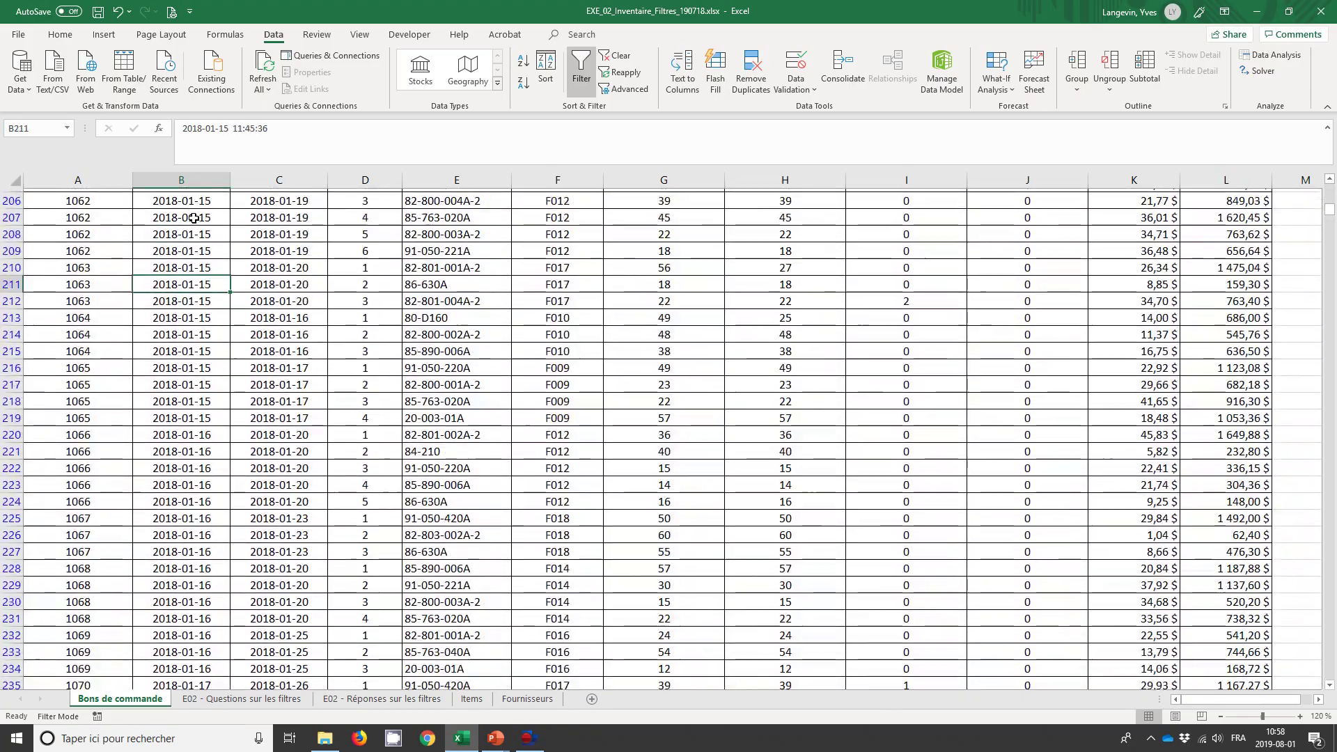
key("Page_Down")
key("Page_Down")
key("Page_Down")
key("Page_Down")
key("Page_Down")
key("Page_Down")
key("Page_Down")
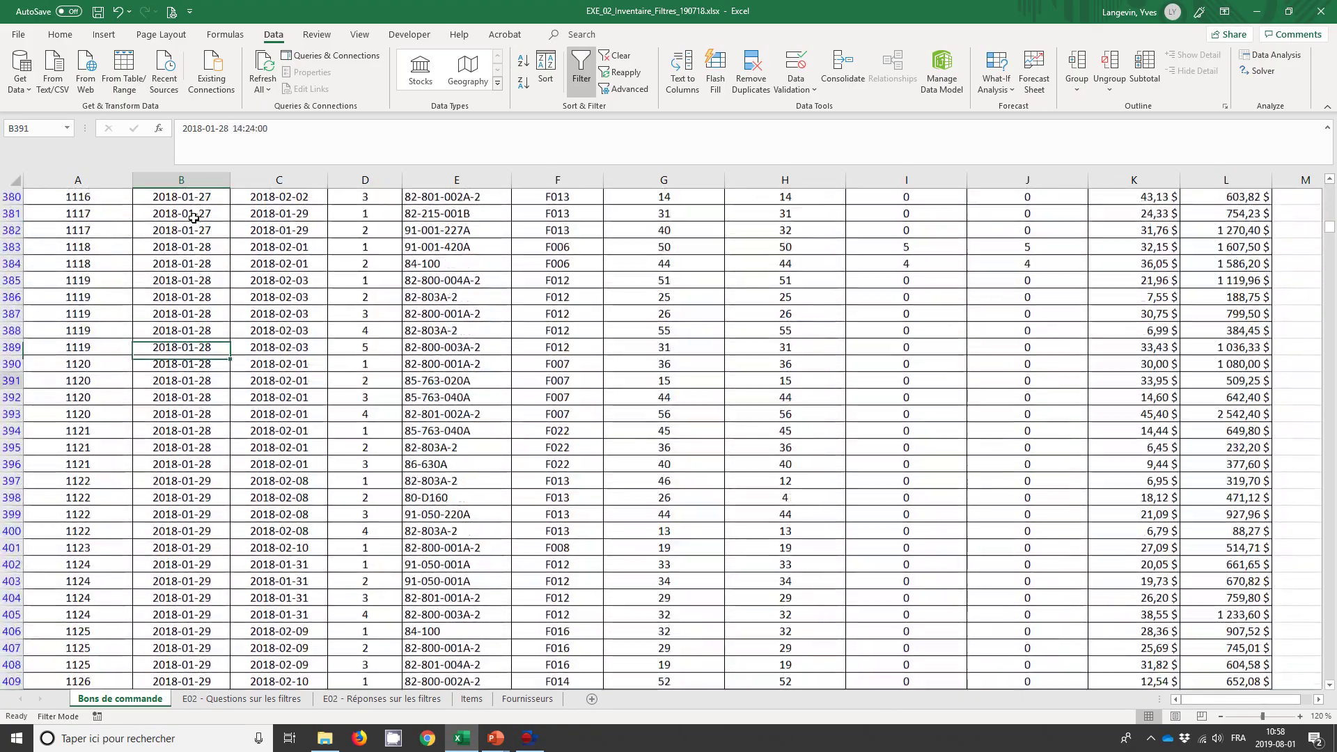
key("Page_Down")
key("Page_Down")
key("Page_Down")
key("Page_Down")
key("Page_Down")
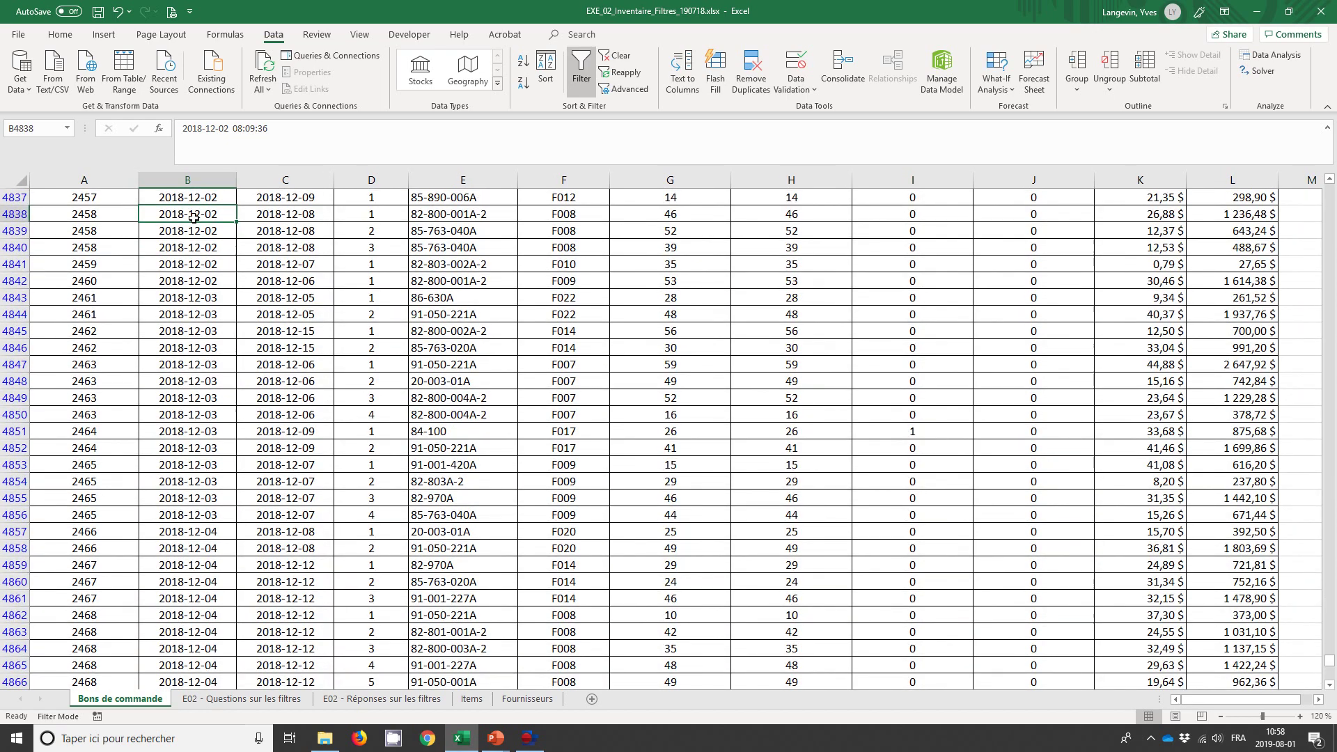
key("Down")
key("Down")
key("Down")
key("Down")
key("Down")
key("Down")
key("Down")
key("Down")
key("Down")
key("Page_Down")
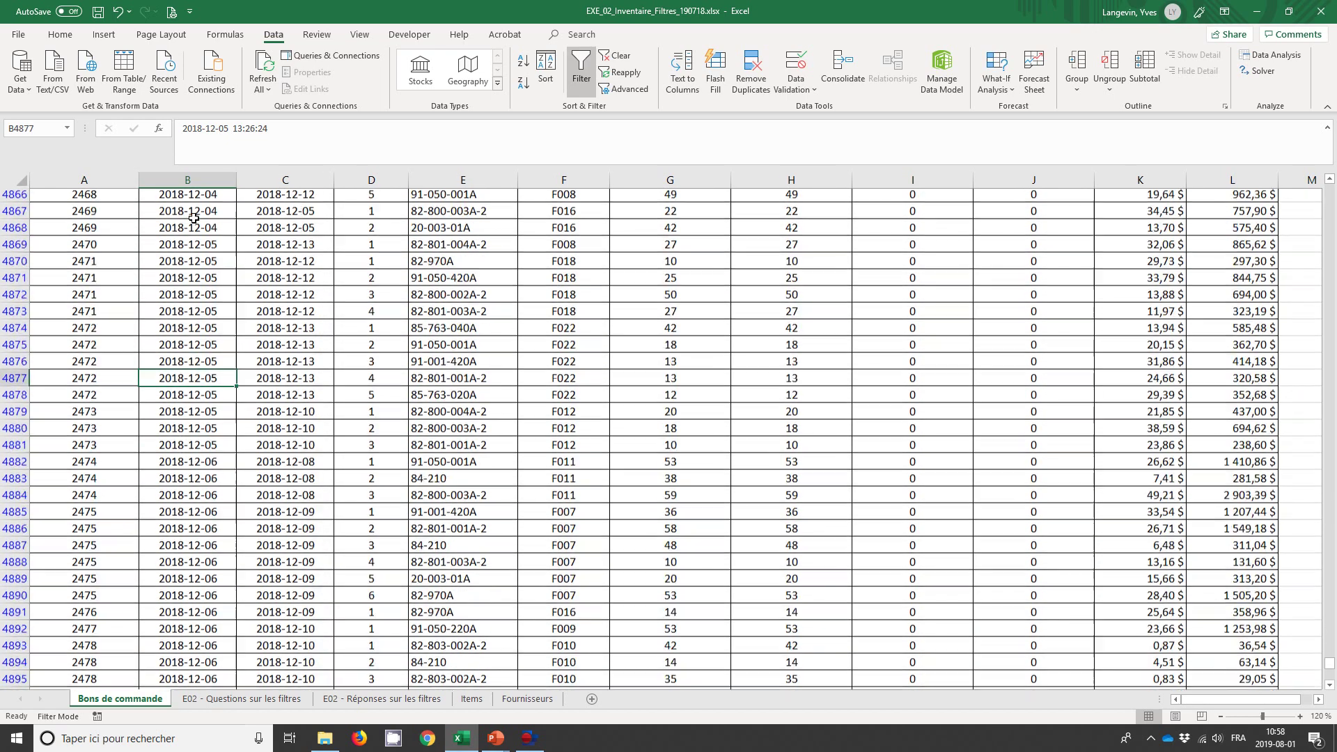
key("Page_Down")
key("Page_Down")
key("Page_Down")
key("Page_Down")
key("Page_Down")
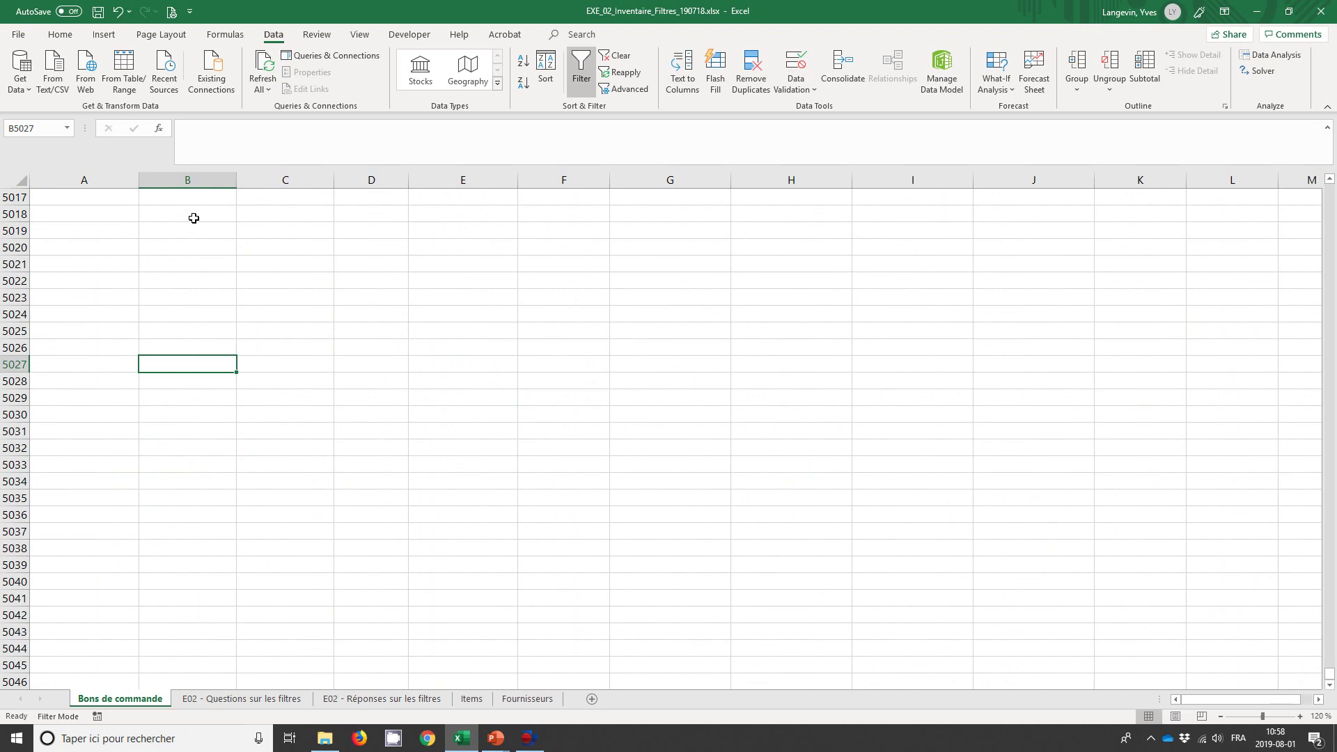
key("ctrl+Home")
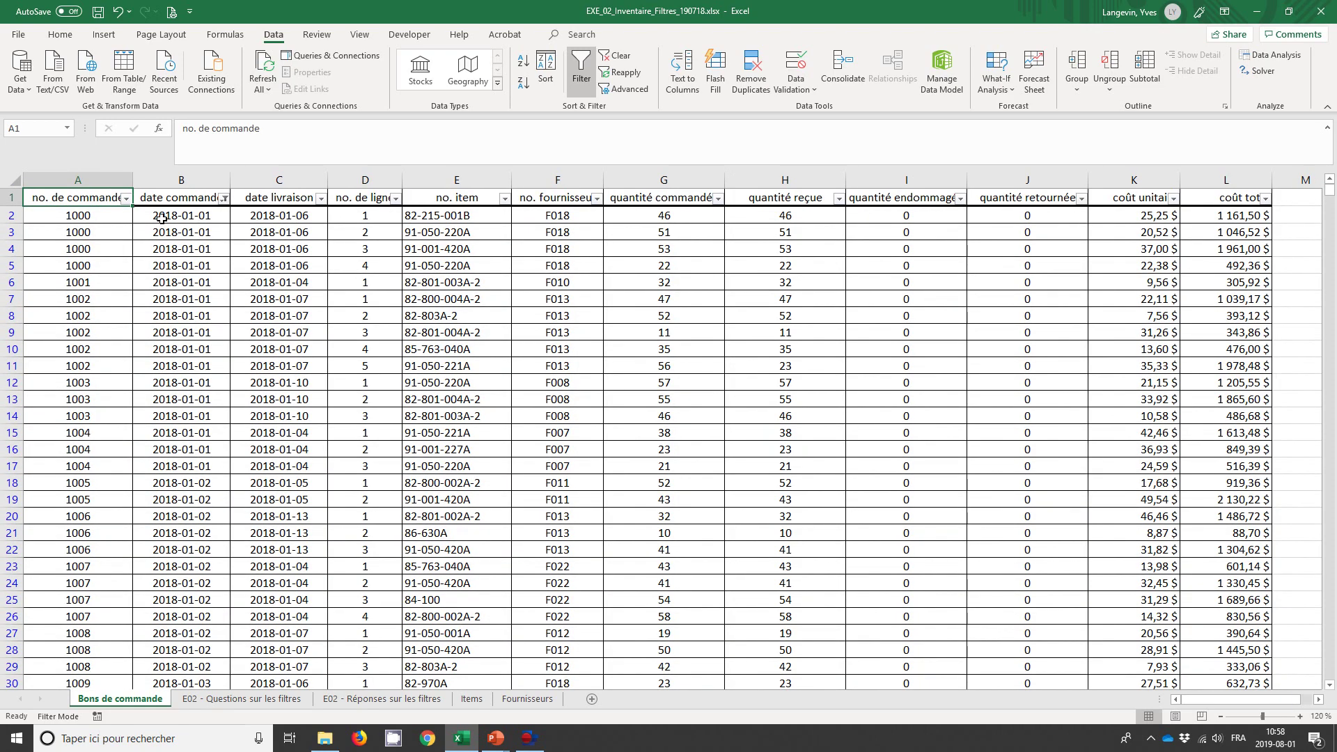
Review the order-date Custom Filter operators, keep equals, and cancel without applying.
left_click(224, 198)
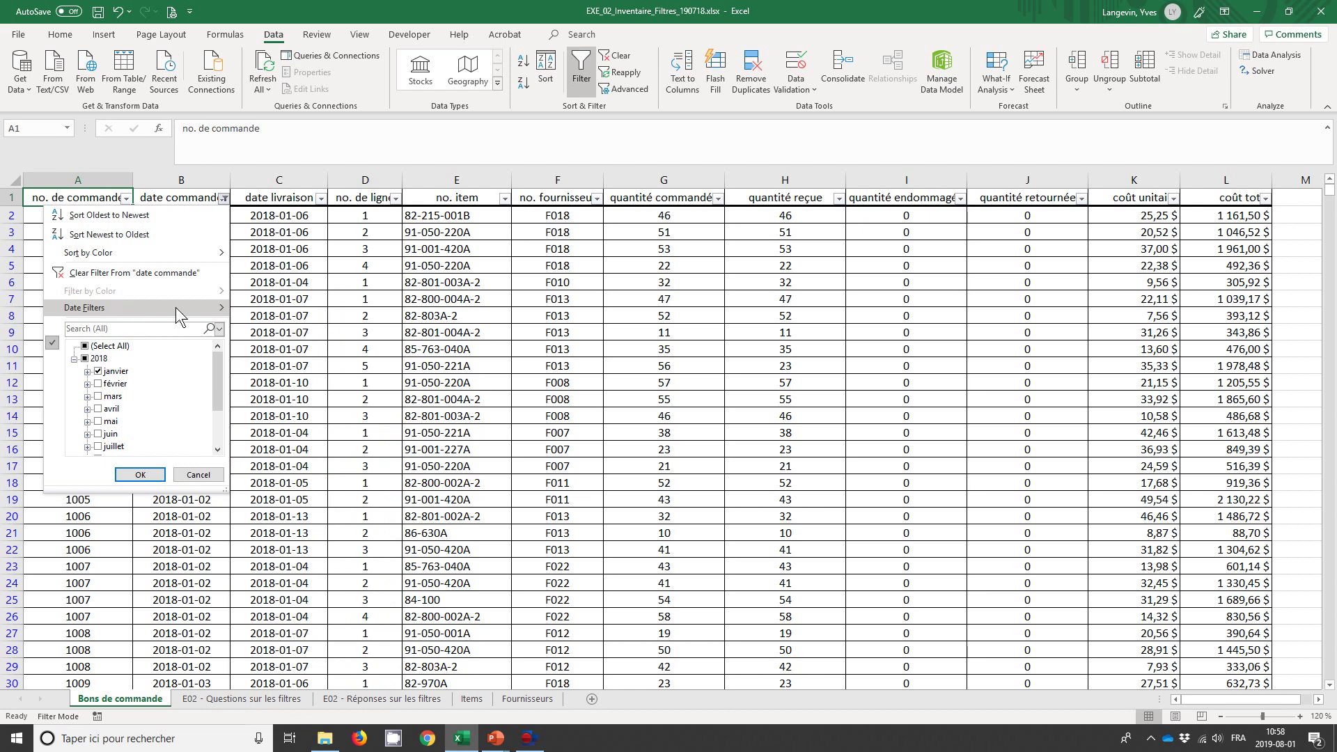
mouse_move(136, 307)
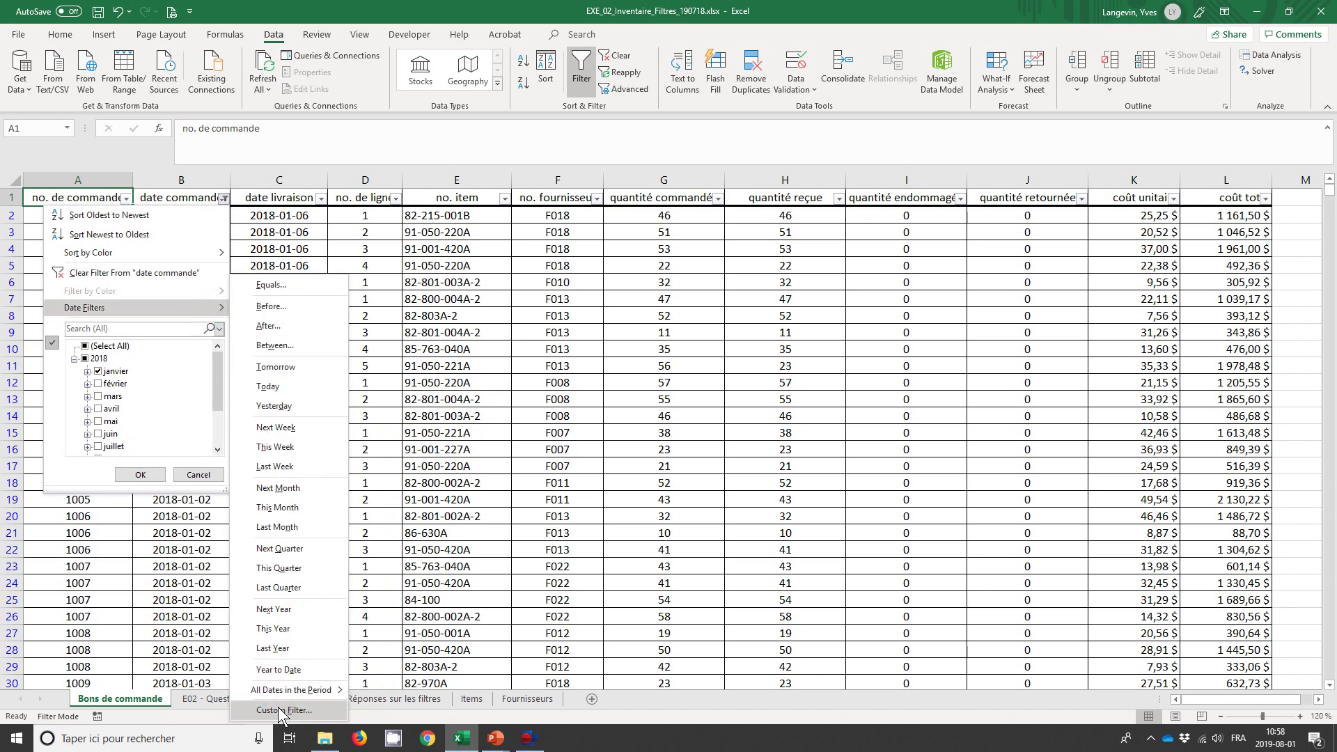
left_click(282, 711)
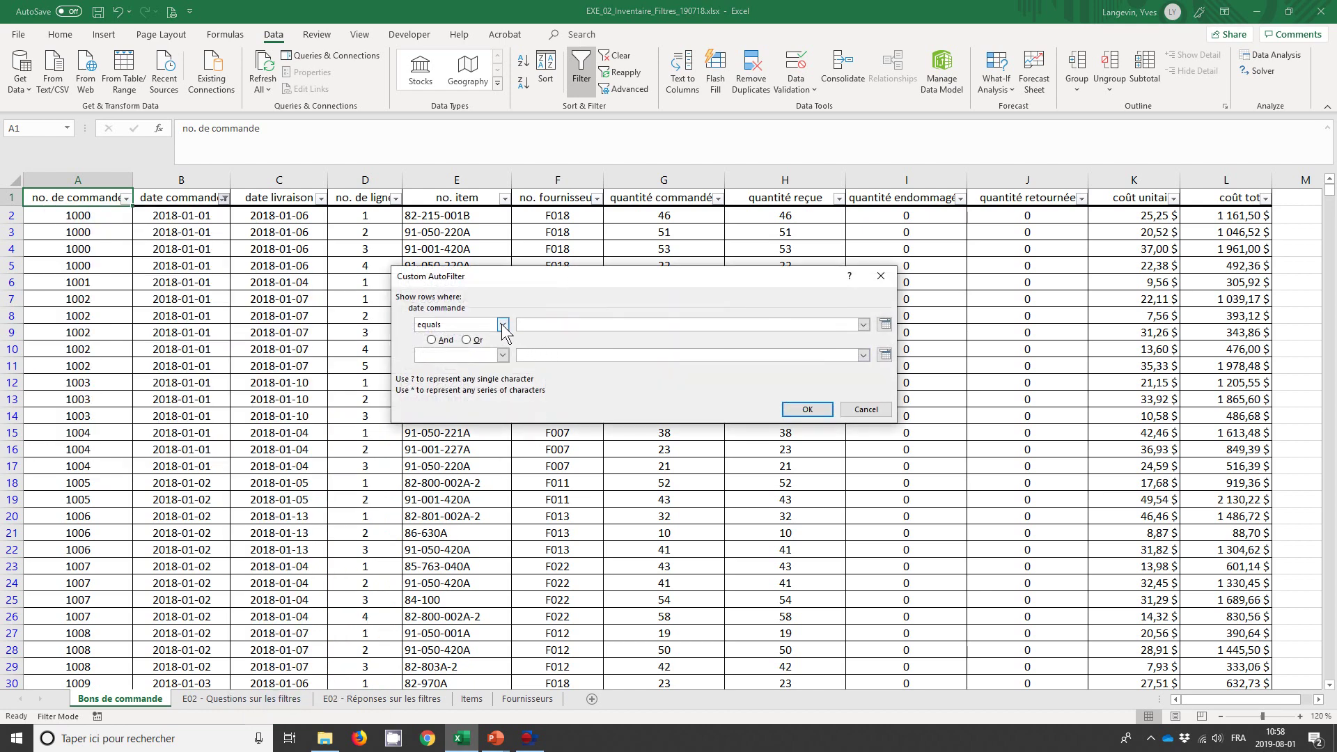
left_click(502, 325)
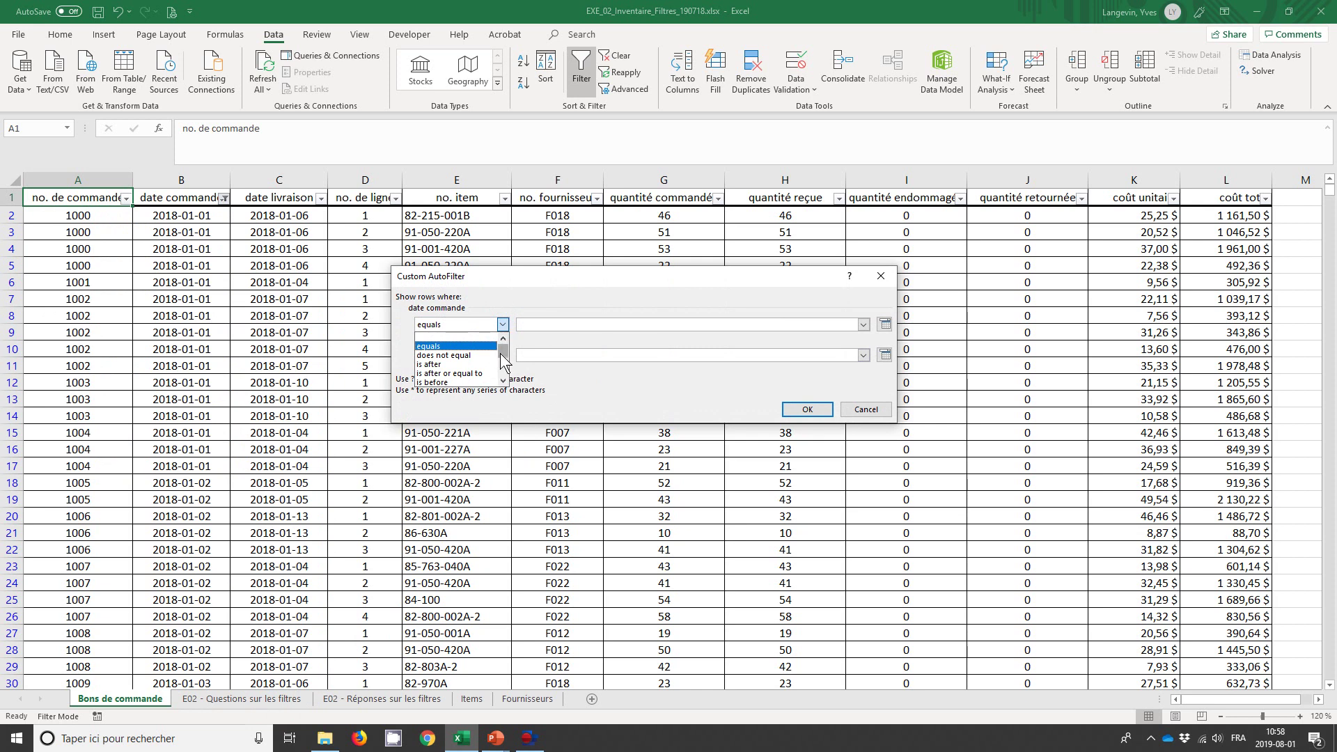
left_click(502, 382)
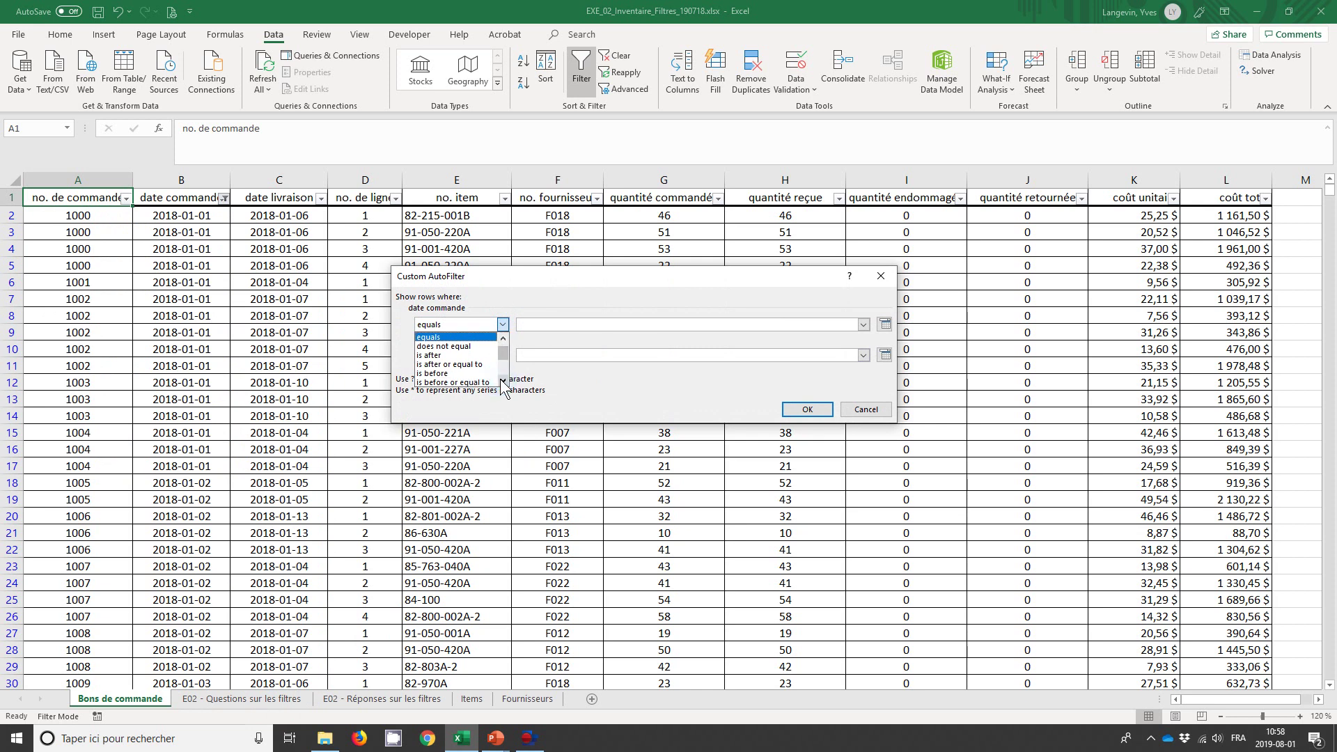
left_click(502, 381)
left_click(502, 382)
left_click(502, 381)
left_click(502, 382)
left_click(502, 381)
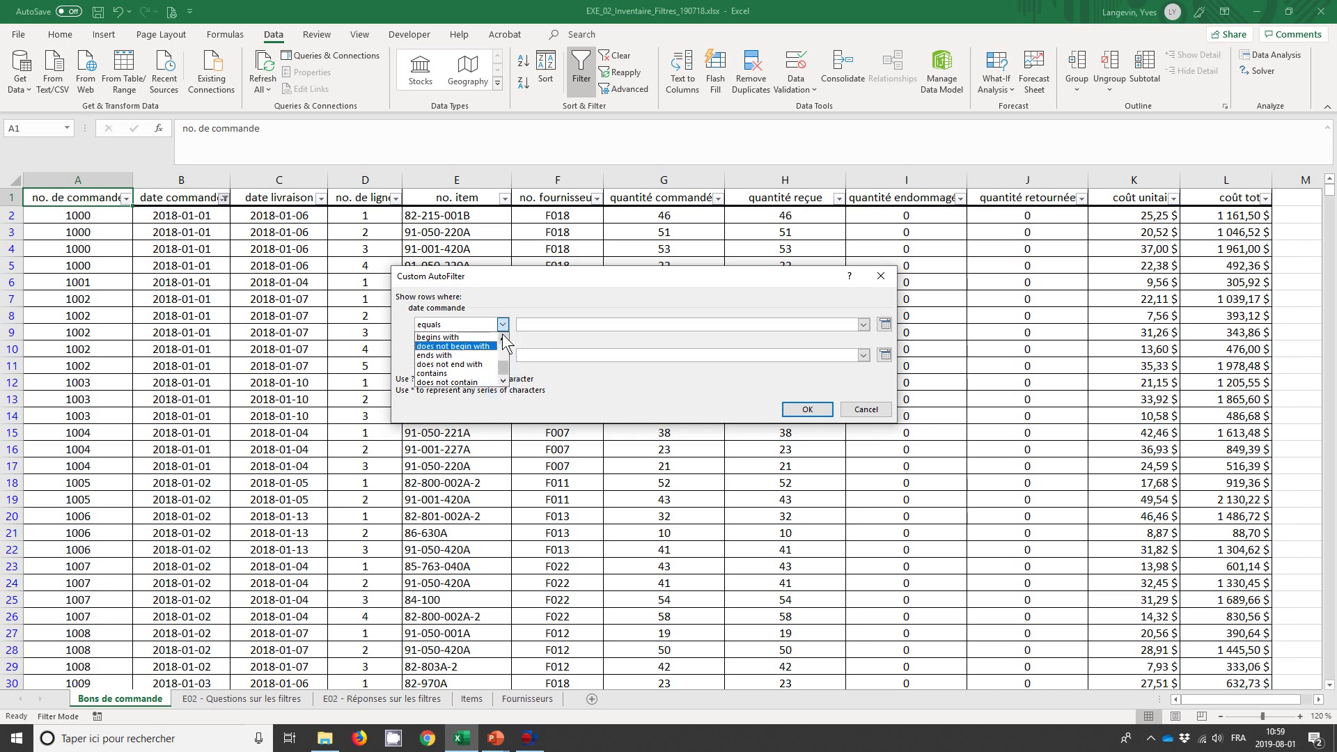
left_click(503, 336)
left_click(503, 336)
left_click(503, 336)
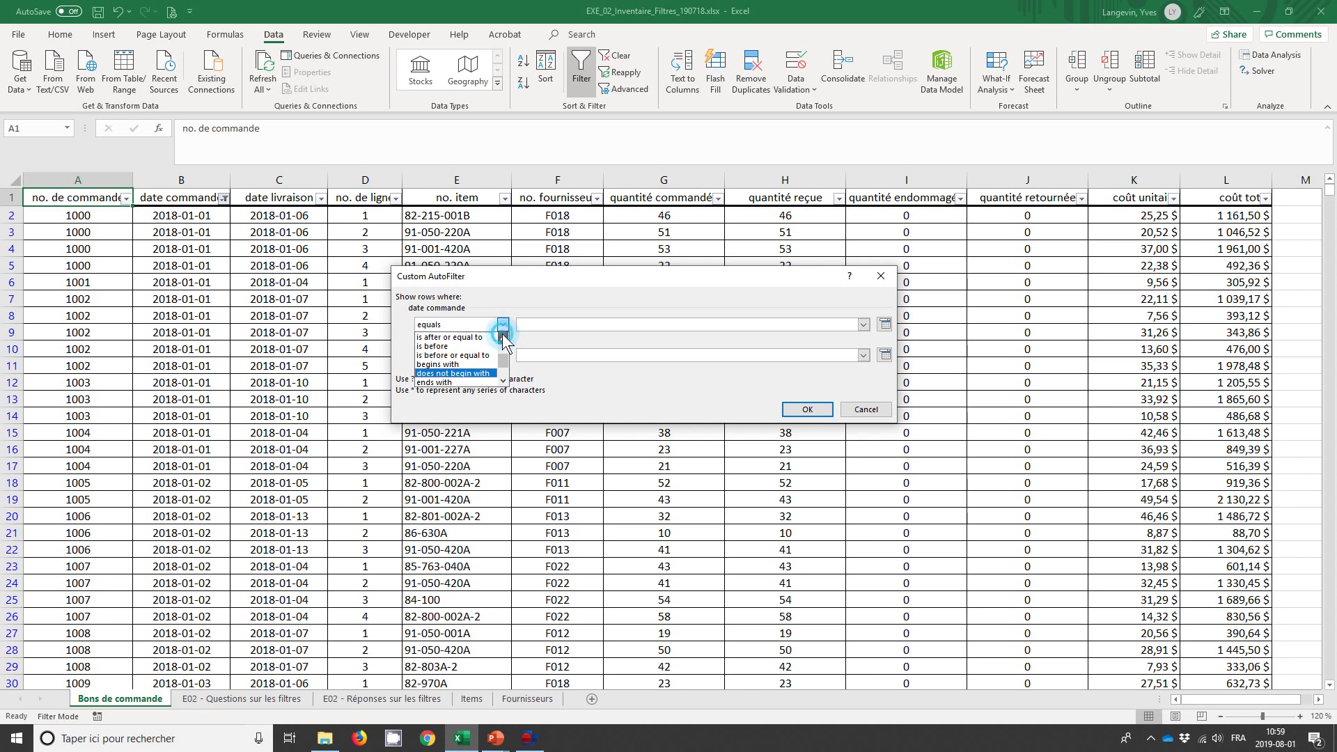
left_click(503, 336)
left_click(503, 335)
left_click(502, 336)
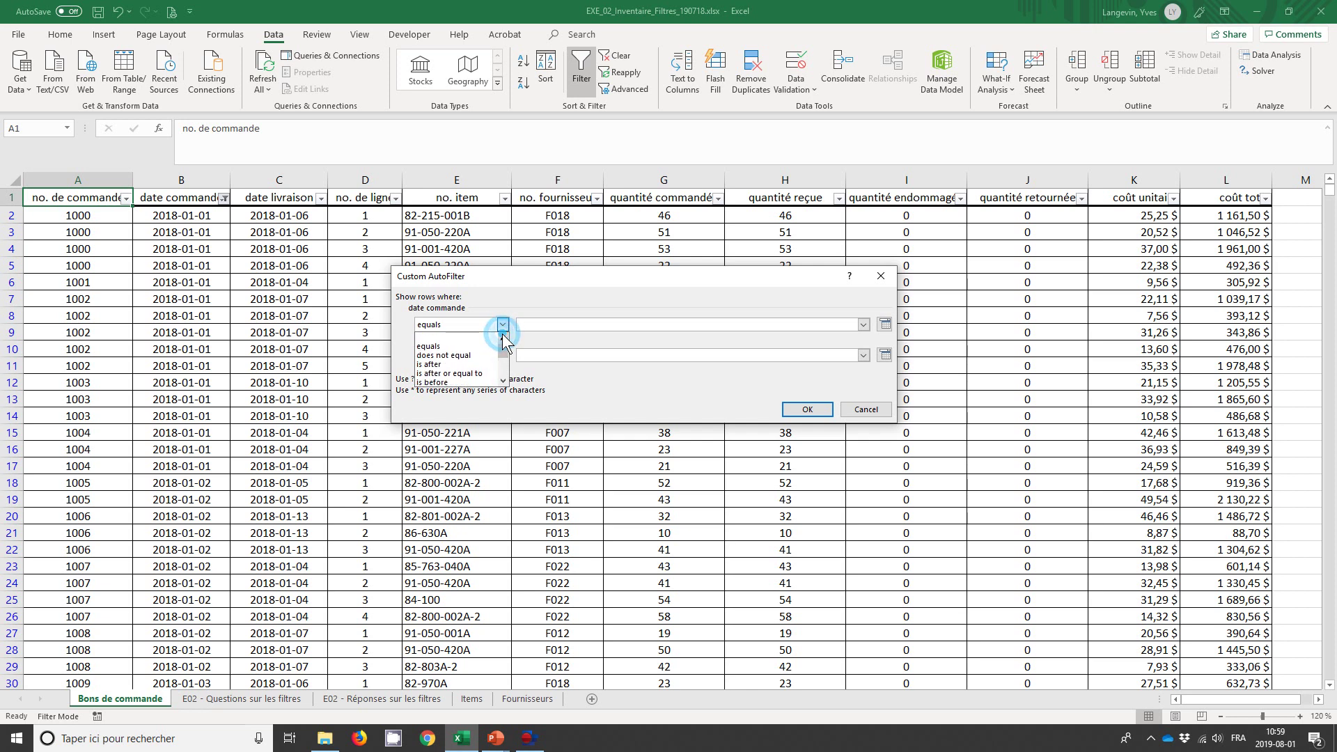
left_click(504, 311)
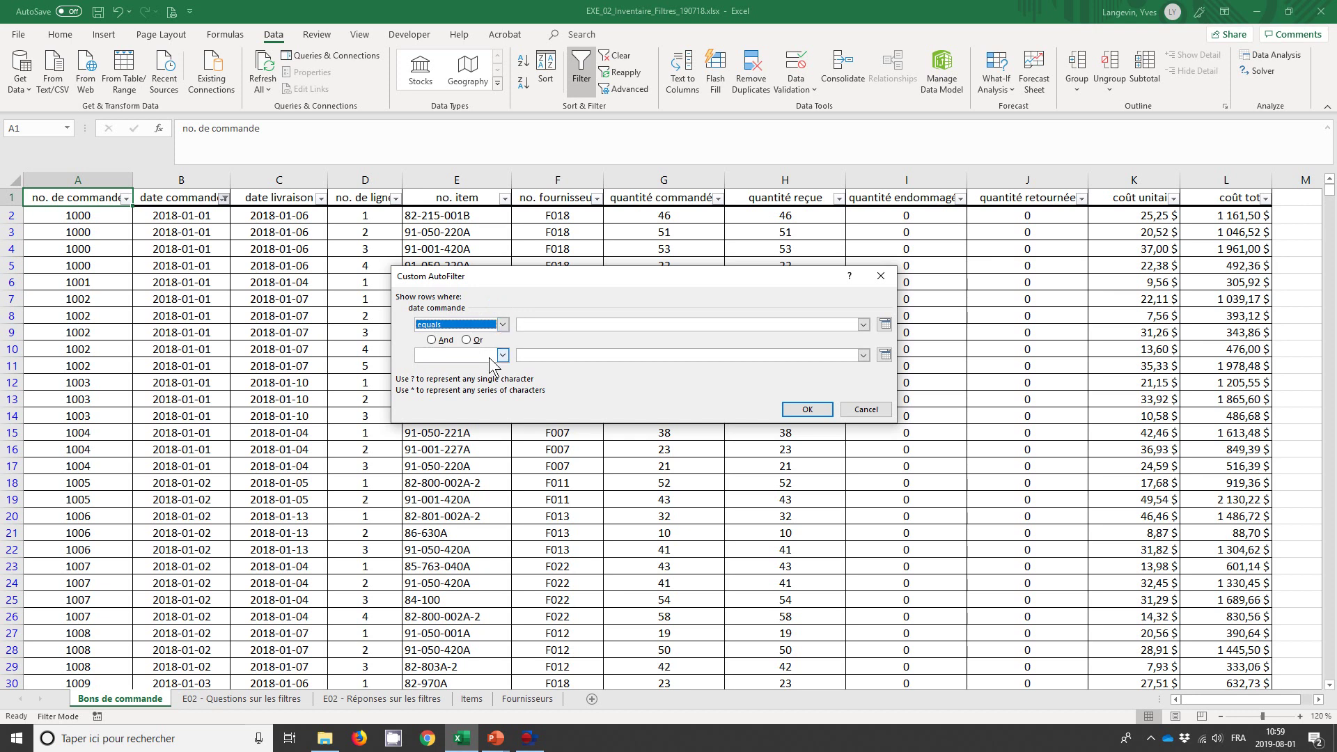
left_click(866, 410)
Clear the filter from date commande so all order rows show again.
left_click(224, 198)
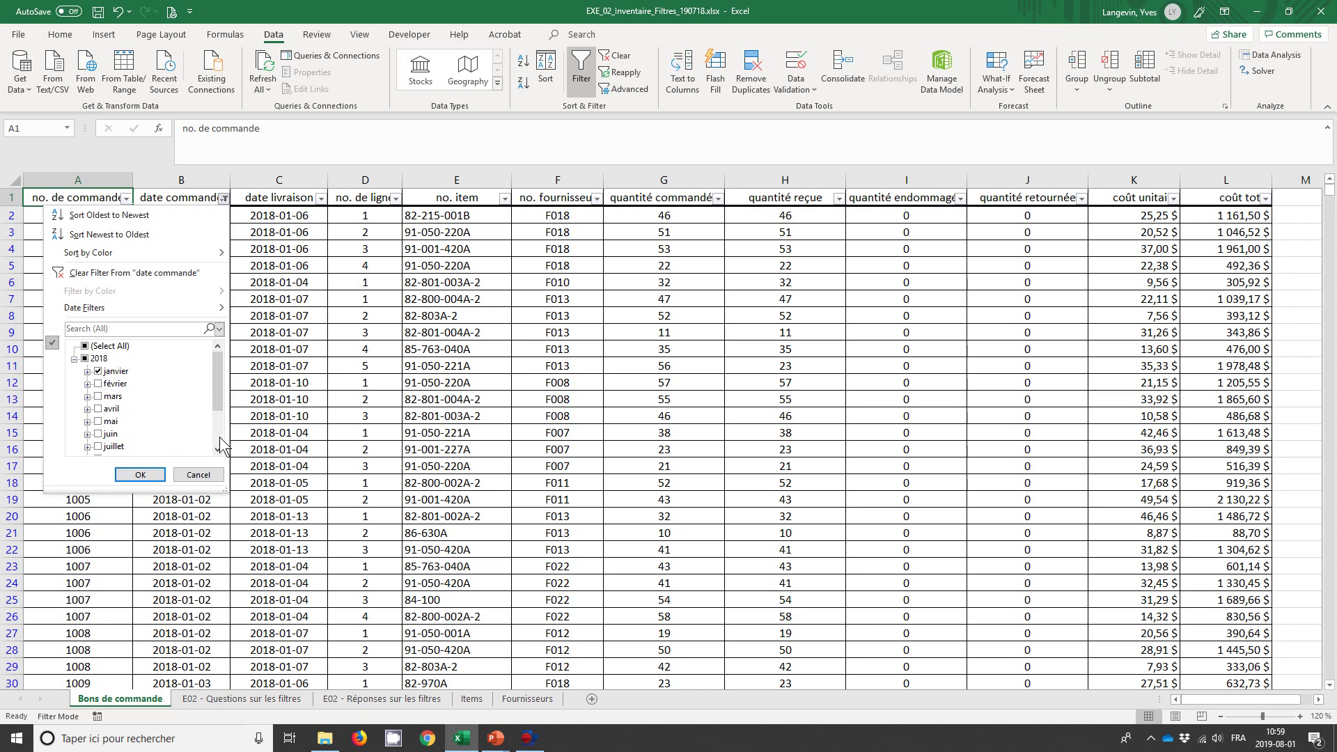
scroll(222, 446, "down", 2)
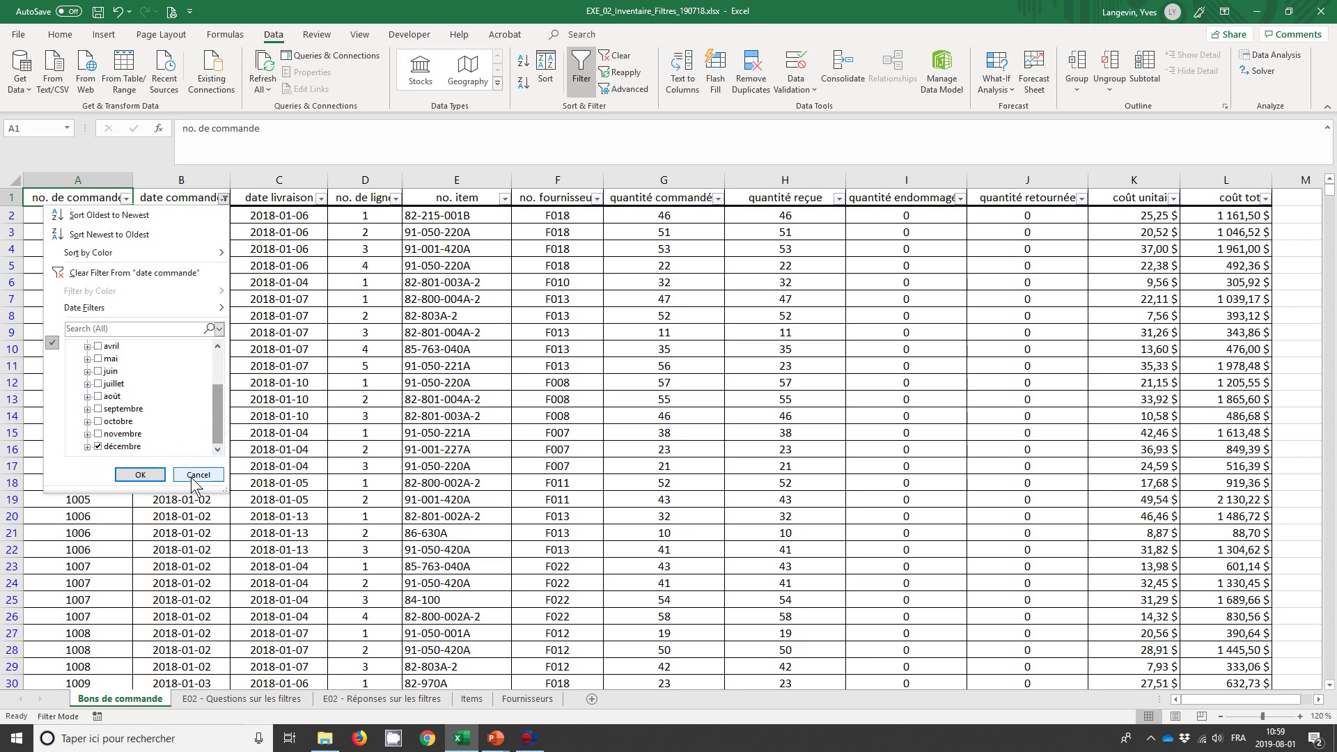
left_click(195, 476)
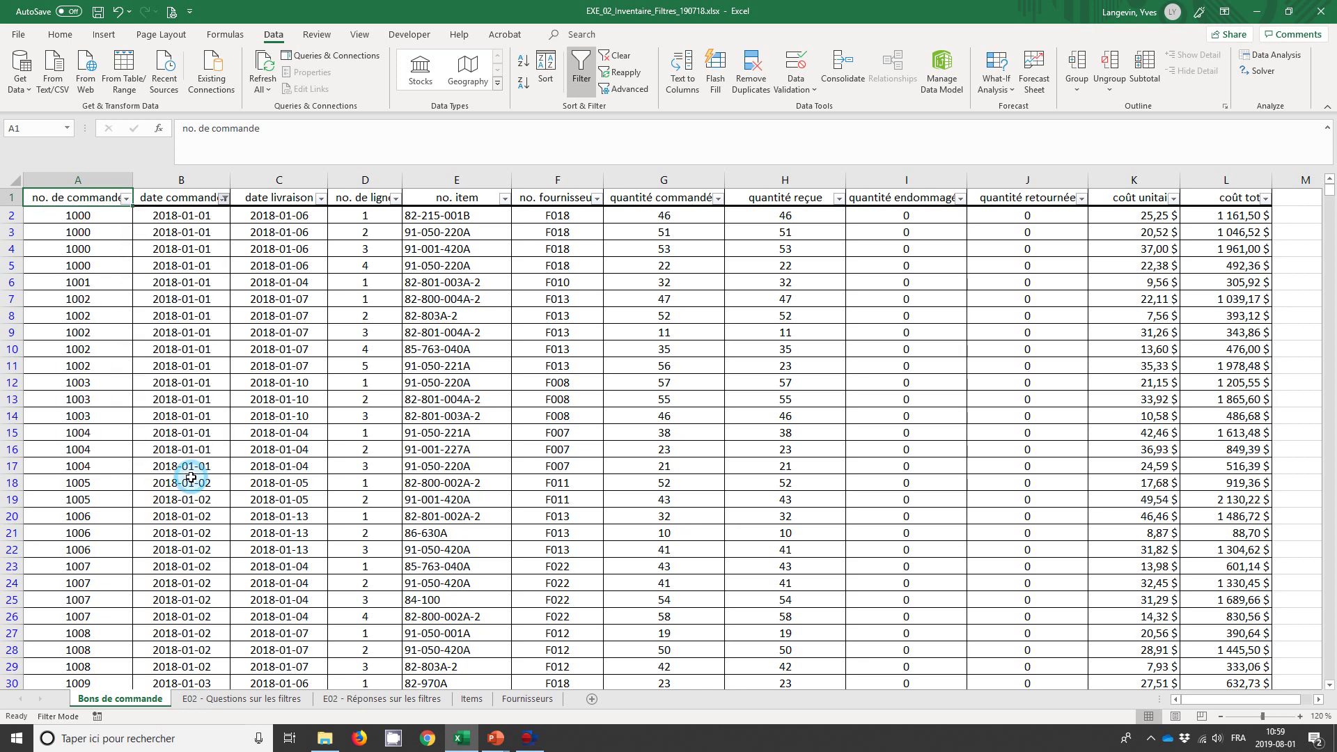
left_click(225, 198)
left_click(182, 273)
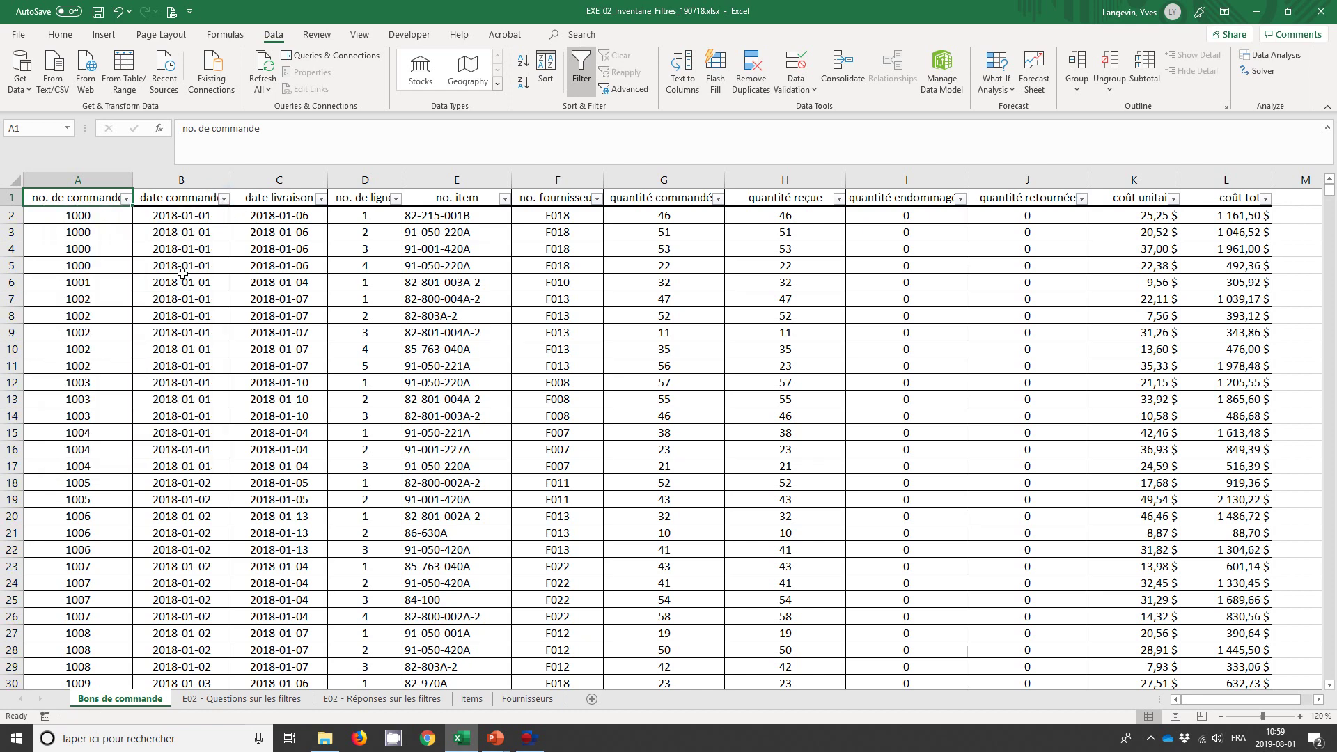
left_click(108, 221)
Check the last data row 5001, return to the table top, and switch to PowerPoint.
key("ctrl+Down")
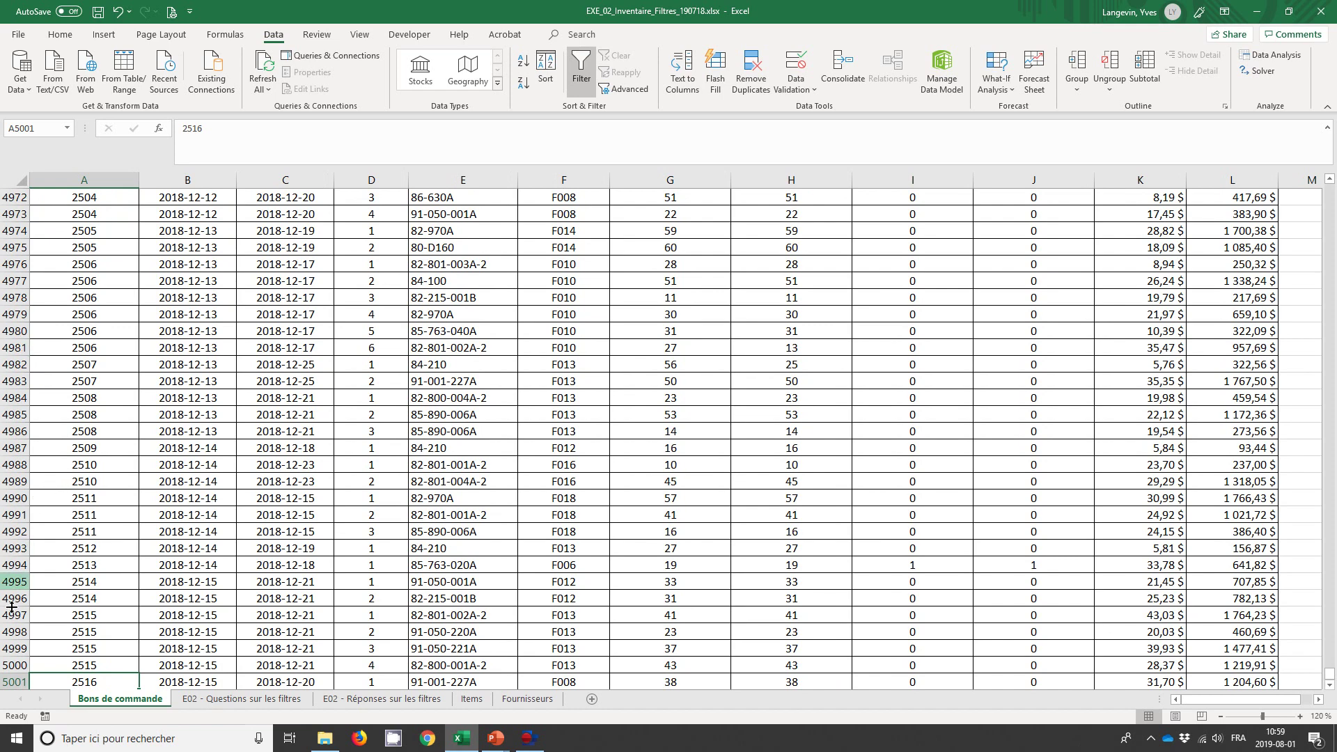
left_click(12, 682)
key("ctrl+Home")
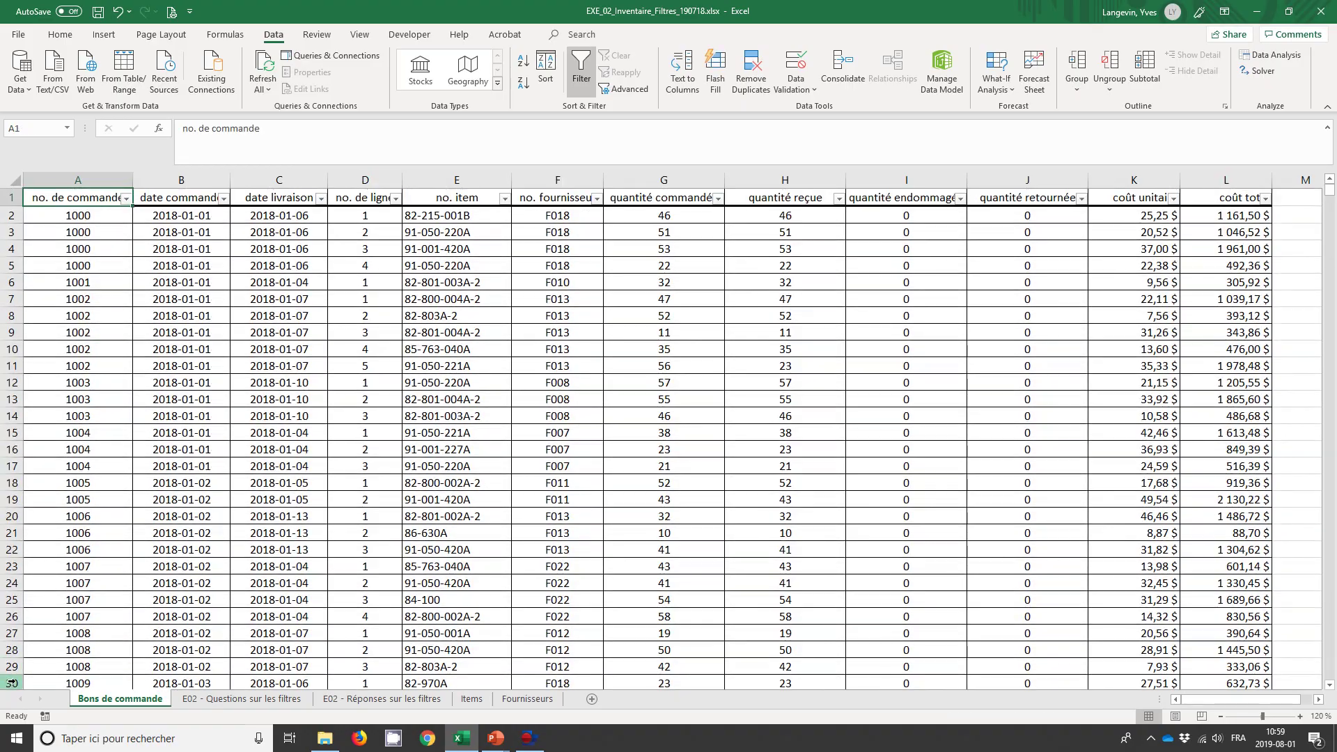
key("alt+Tab")
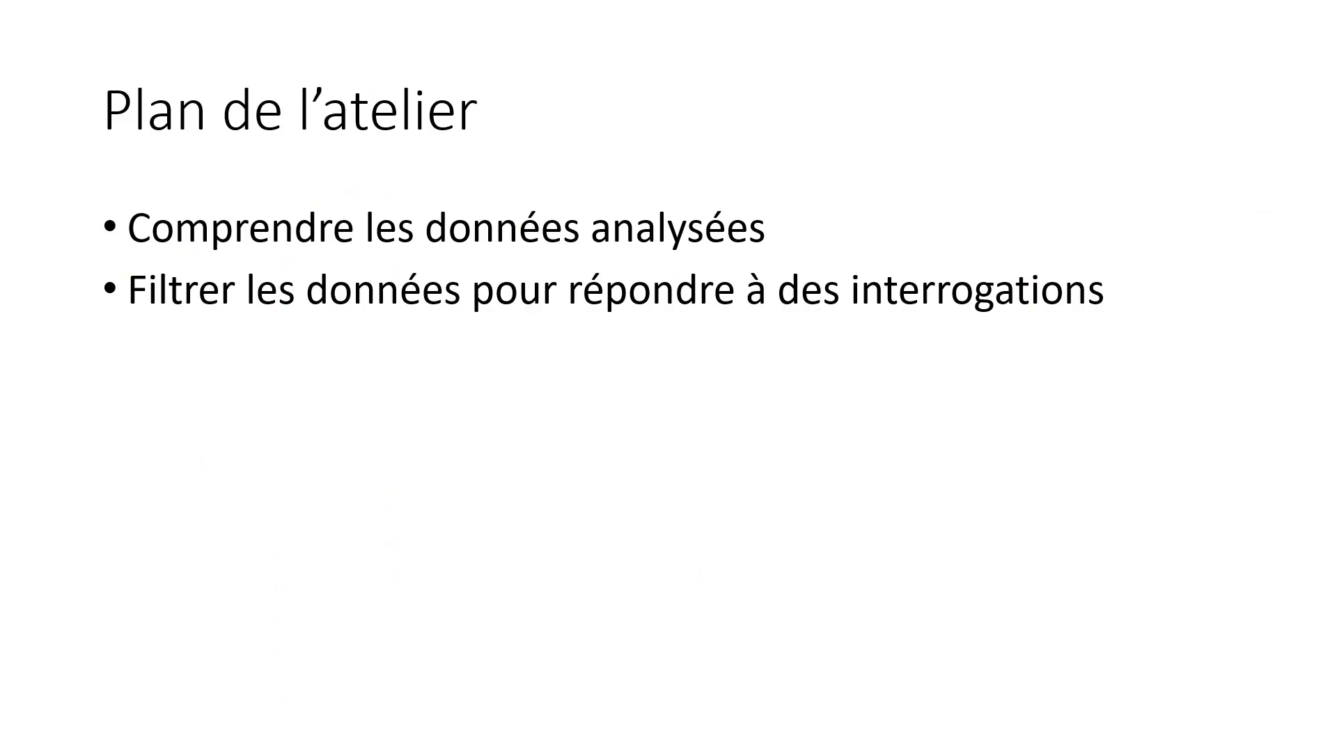
Return to the 'Excel Utilisation des filtres pour l'analyse des données' title slide.
key("Right")
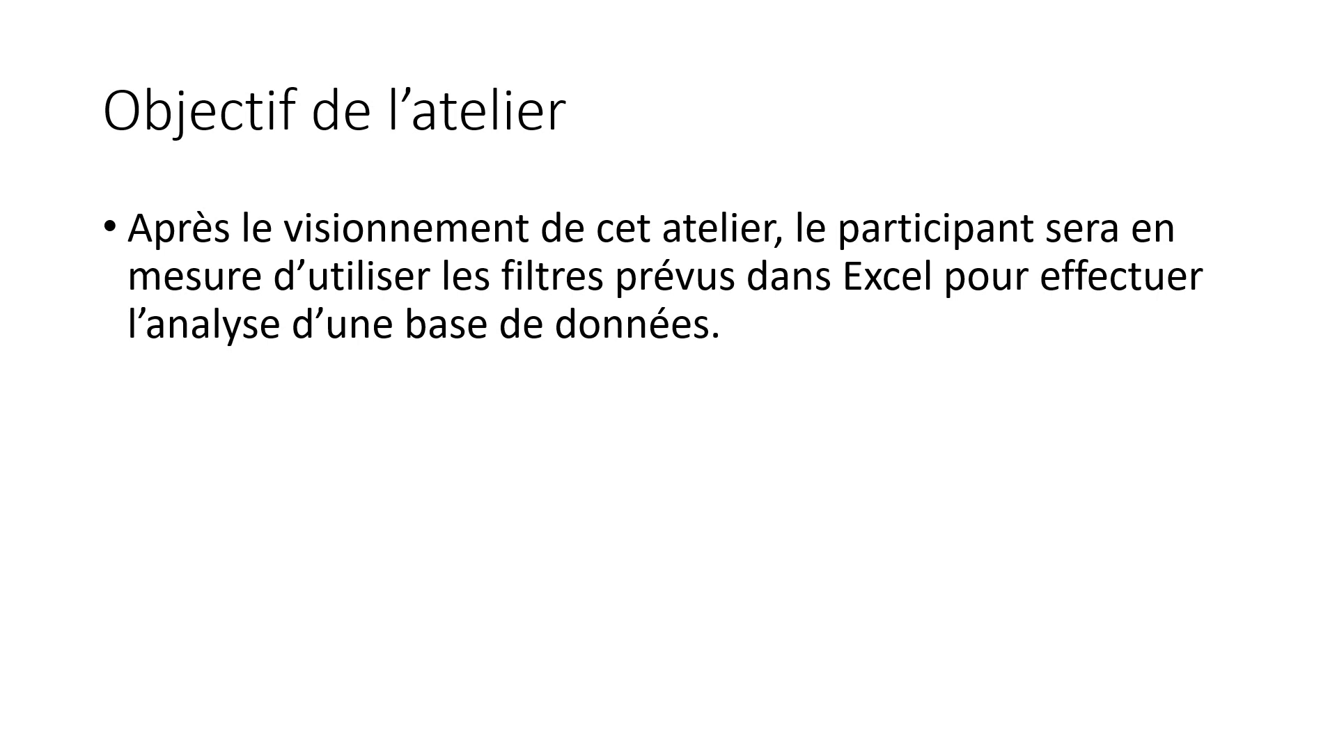
key("Left")
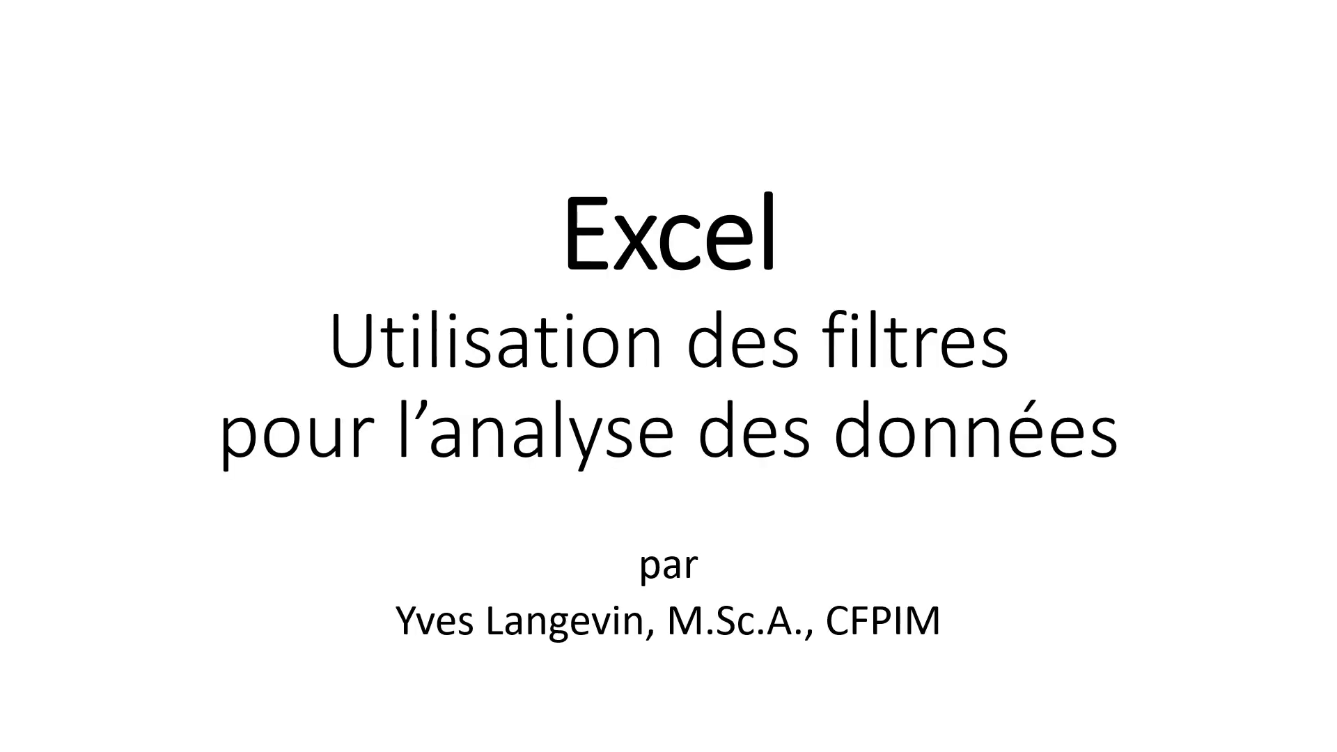